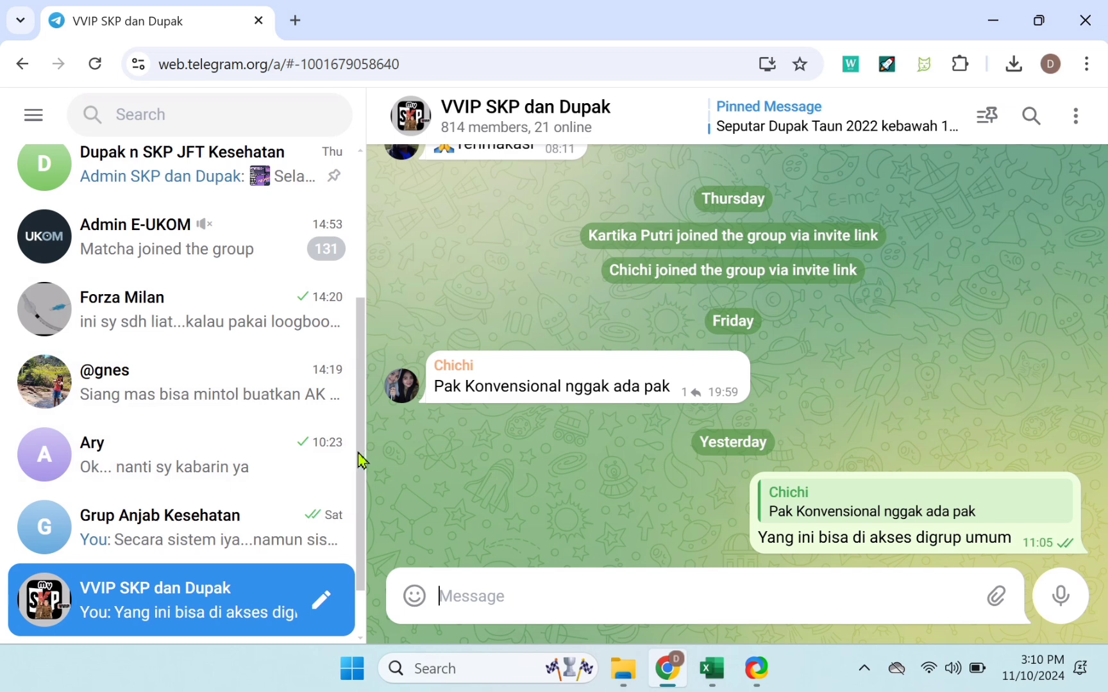
- Open the contact's chat and scroll up to the shared contoh loogbook.xlsx (310.1 KB) file
{"action": "scroll", "coordinate": [366, 455], "scroll_direction": "up", "scroll_amount": 1}
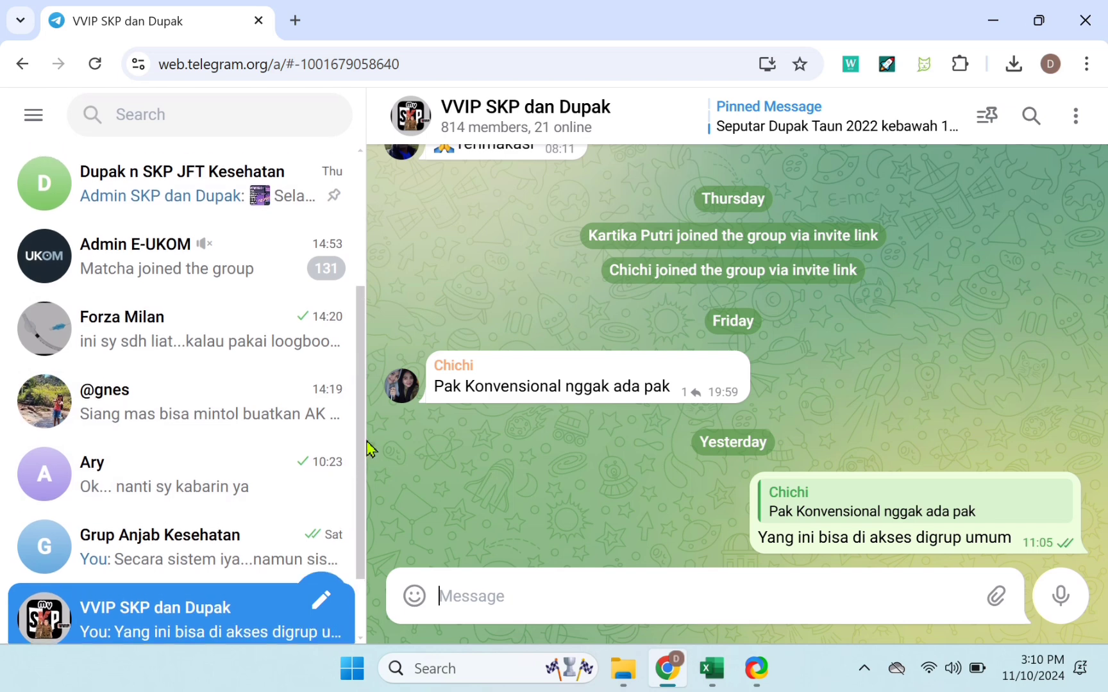
{"action": "left_click", "coordinate": [223, 352]}
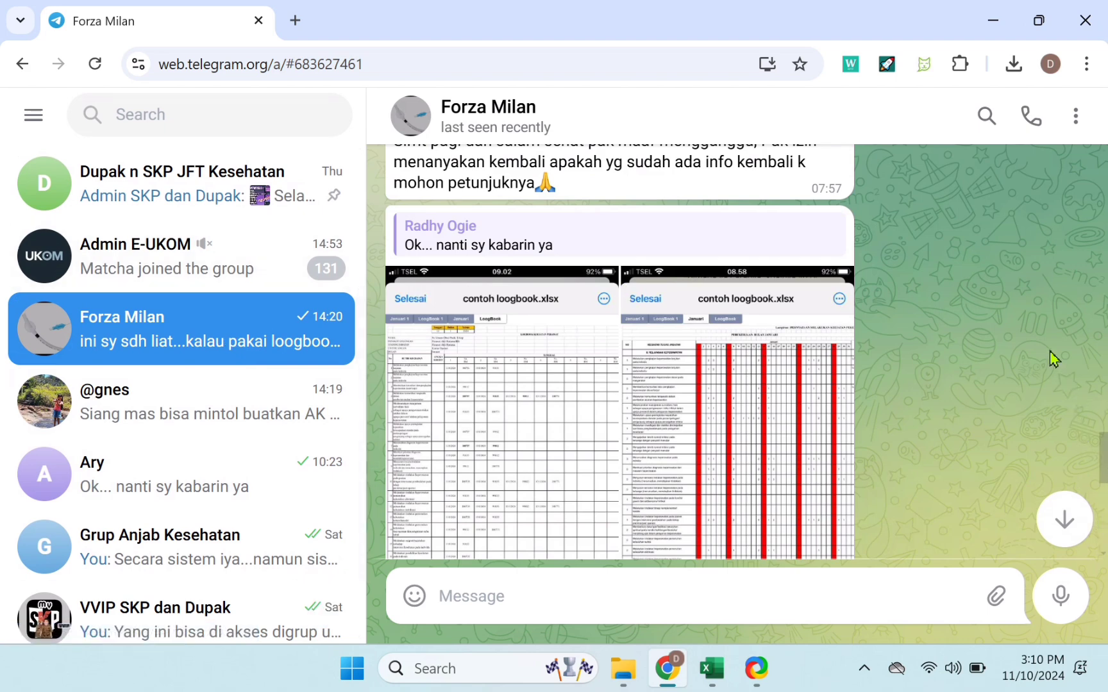
{"action": "scroll", "coordinate": [1028, 304], "scroll_direction": "up", "scroll_amount": 3}
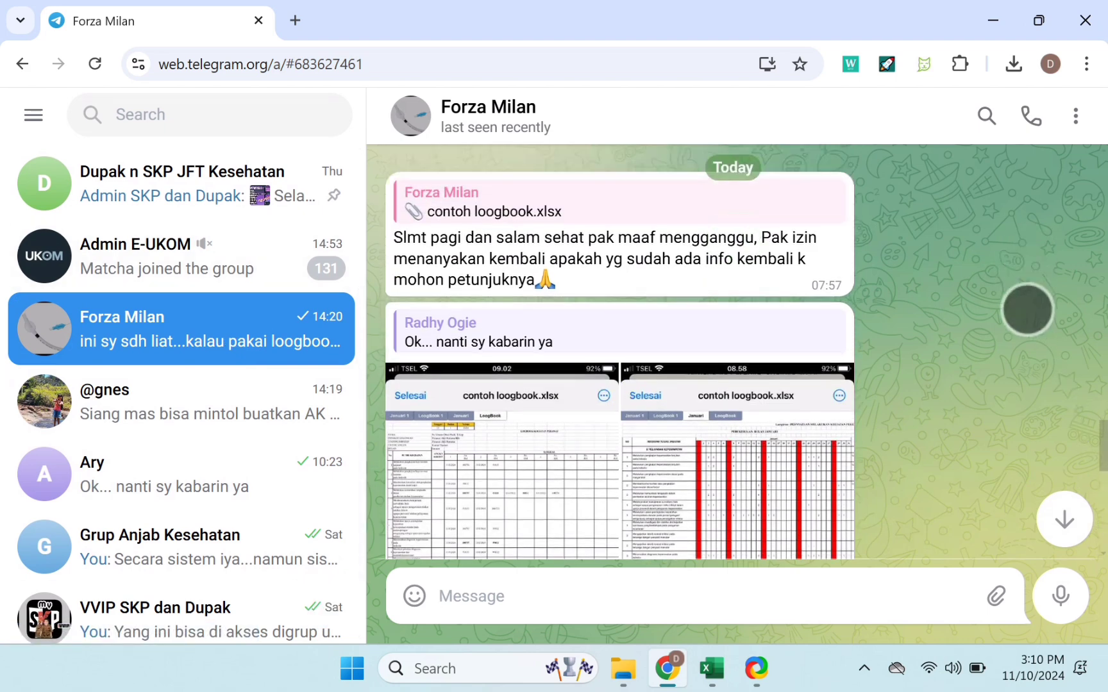
{"action": "scroll", "coordinate": [1043, 477], "scroll_direction": "up", "scroll_amount": 5}
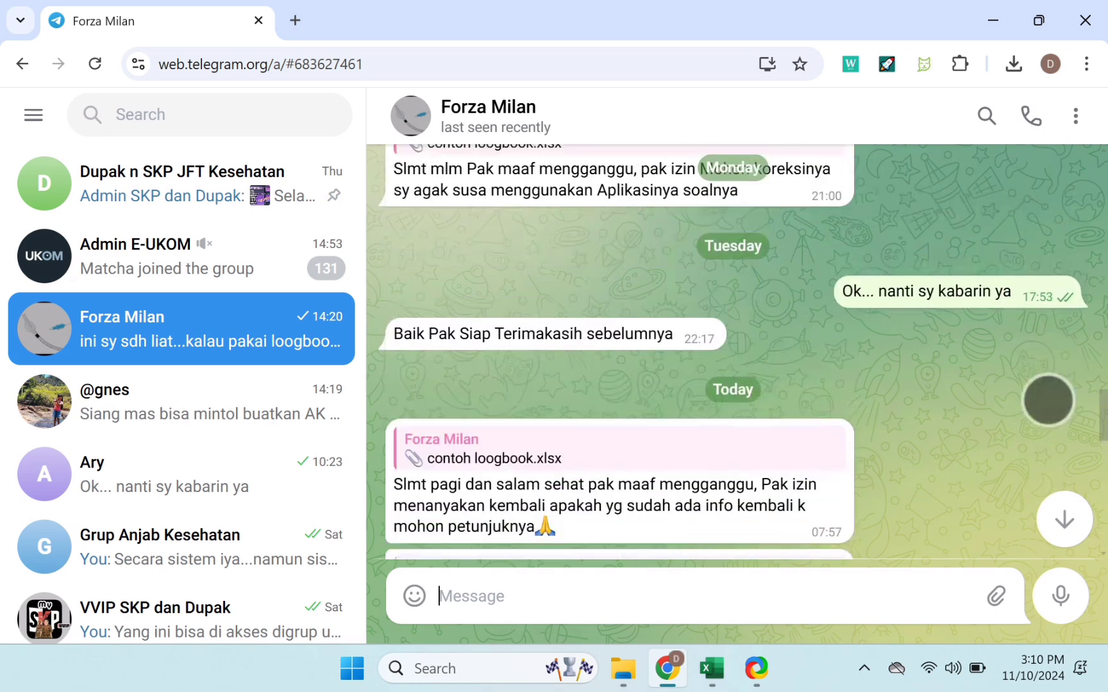
{"action": "scroll", "coordinate": [1049, 417], "scroll_direction": "up", "scroll_amount": 1}
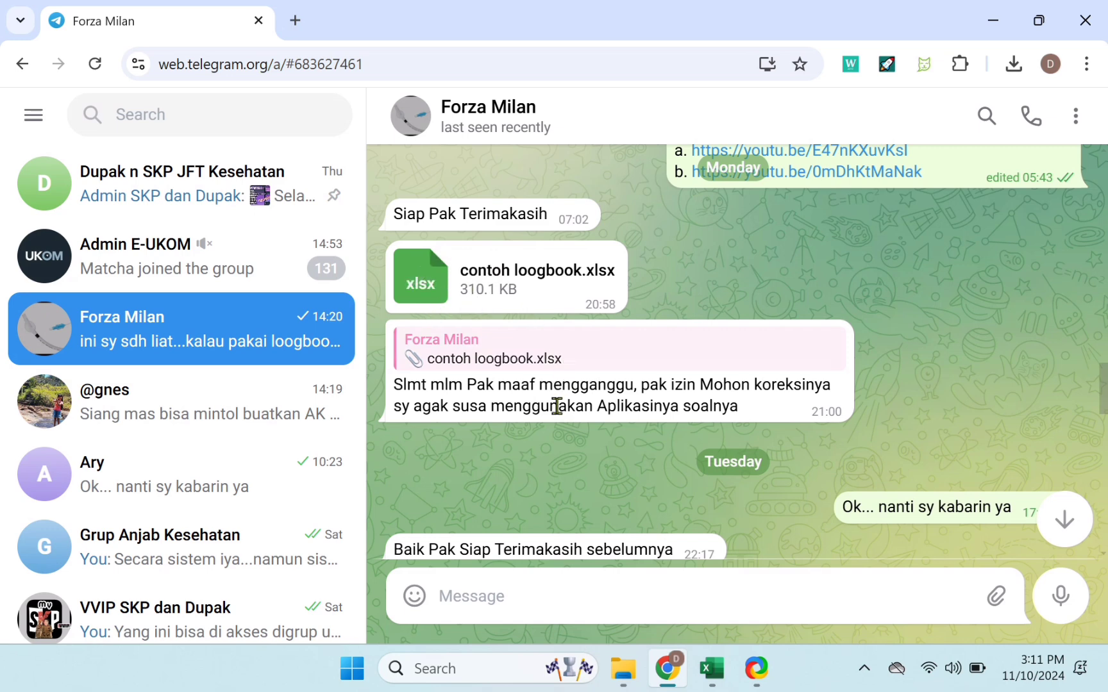
- Open the next chat and bring the 1.3 MB SKP THN 2022 workbook message into view
{"action": "left_click", "coordinate": [212, 488]}
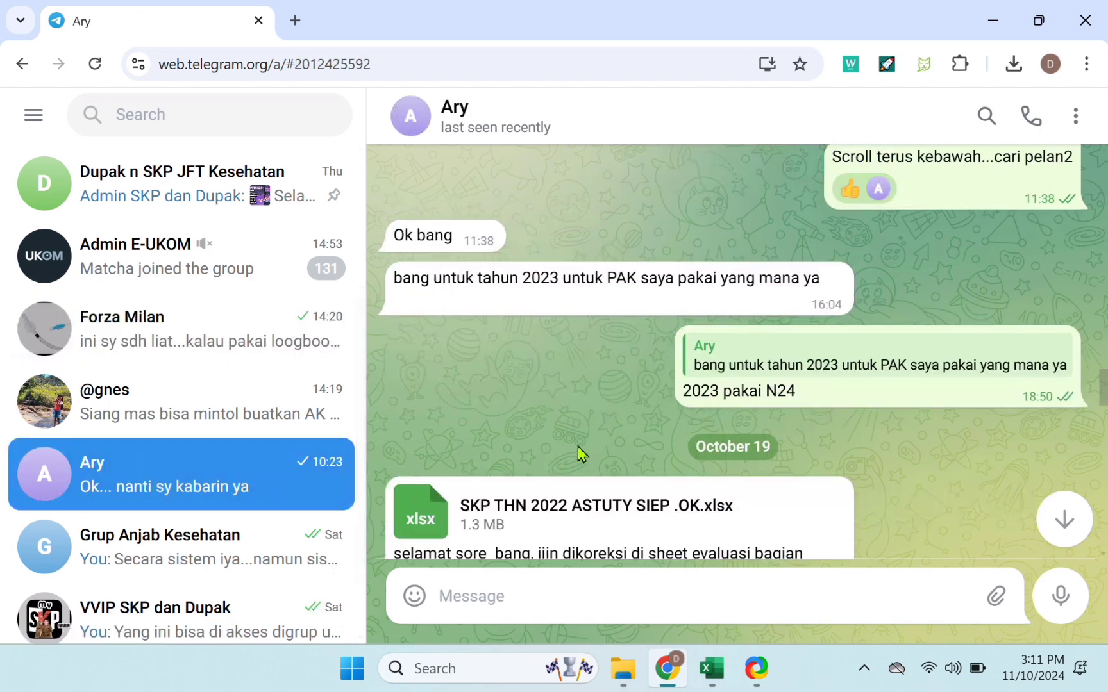
{"action": "left_click_drag", "start_coordinate": [967, 456], "coordinate": [1014, 280]}
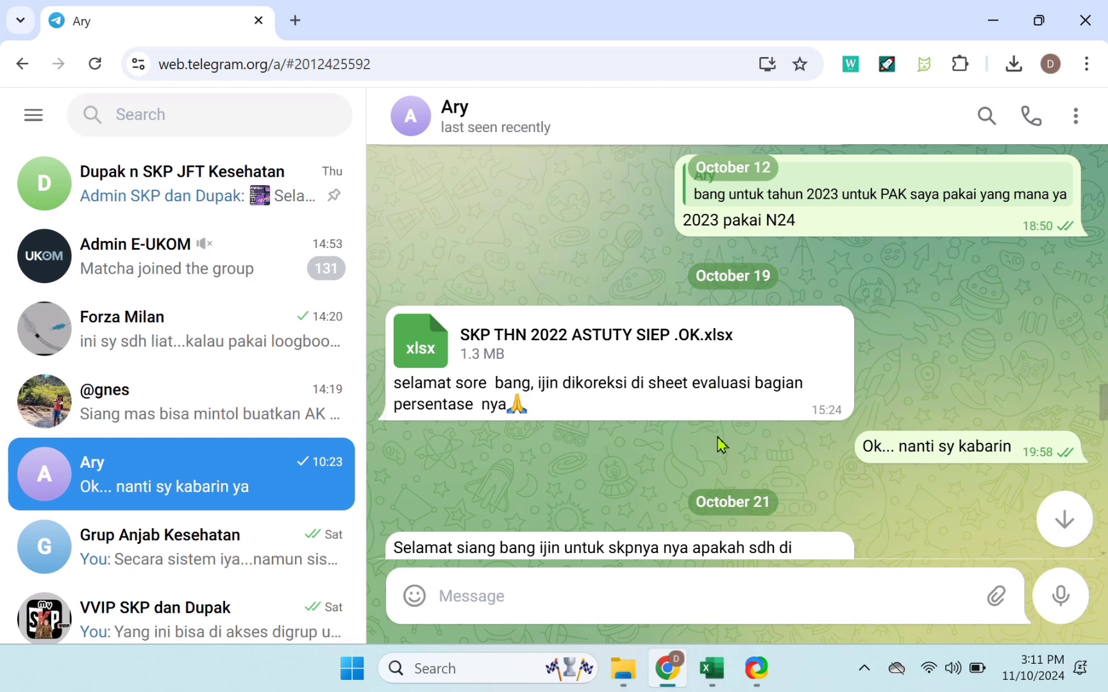
{"action": "mouse_move", "coordinate": [711, 668]}
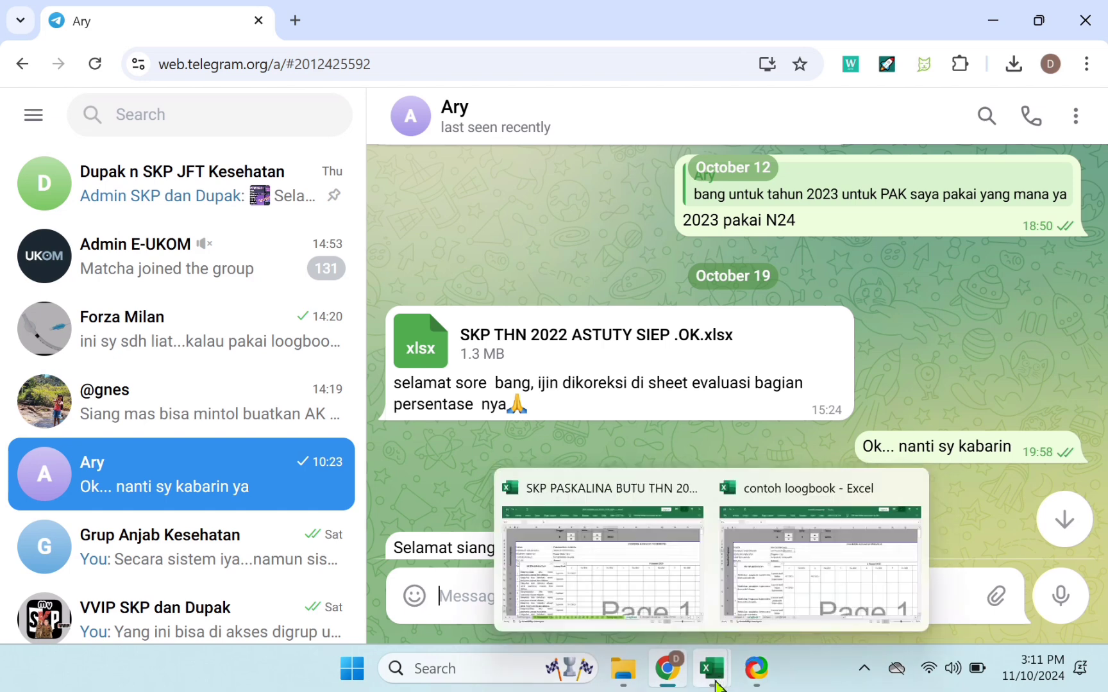
- Bring the contoh loogbook workbook forward and browse its LoogBook and Januari 1 sheets
{"action": "left_click", "coordinate": [775, 584]}
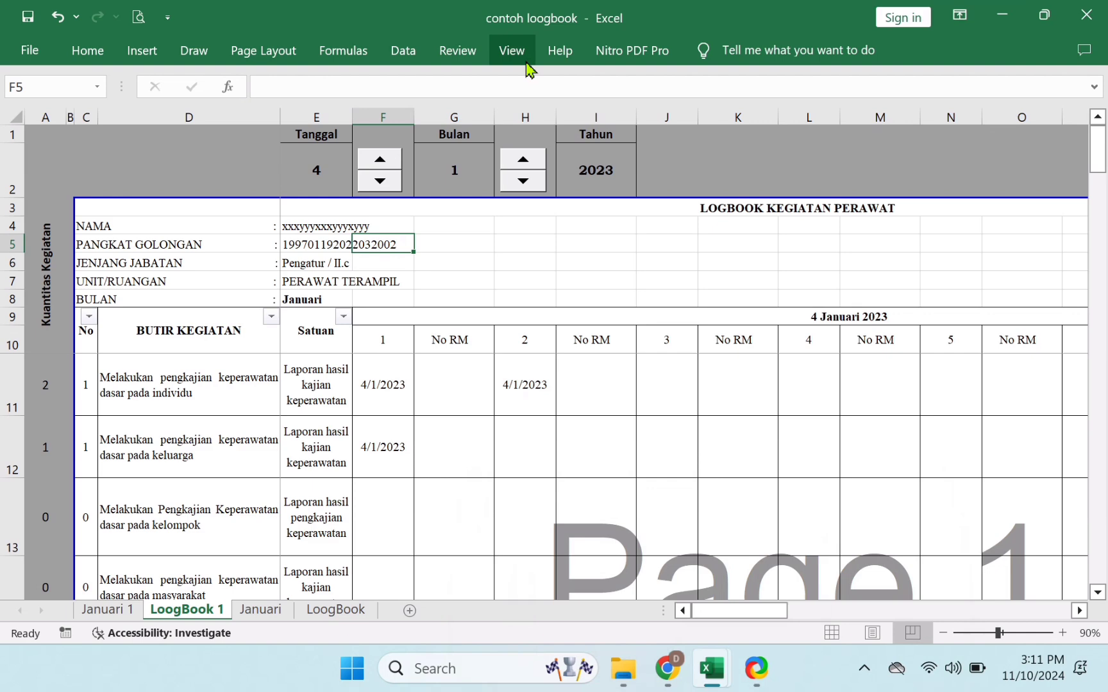
{"action": "left_click", "coordinate": [345, 614]}
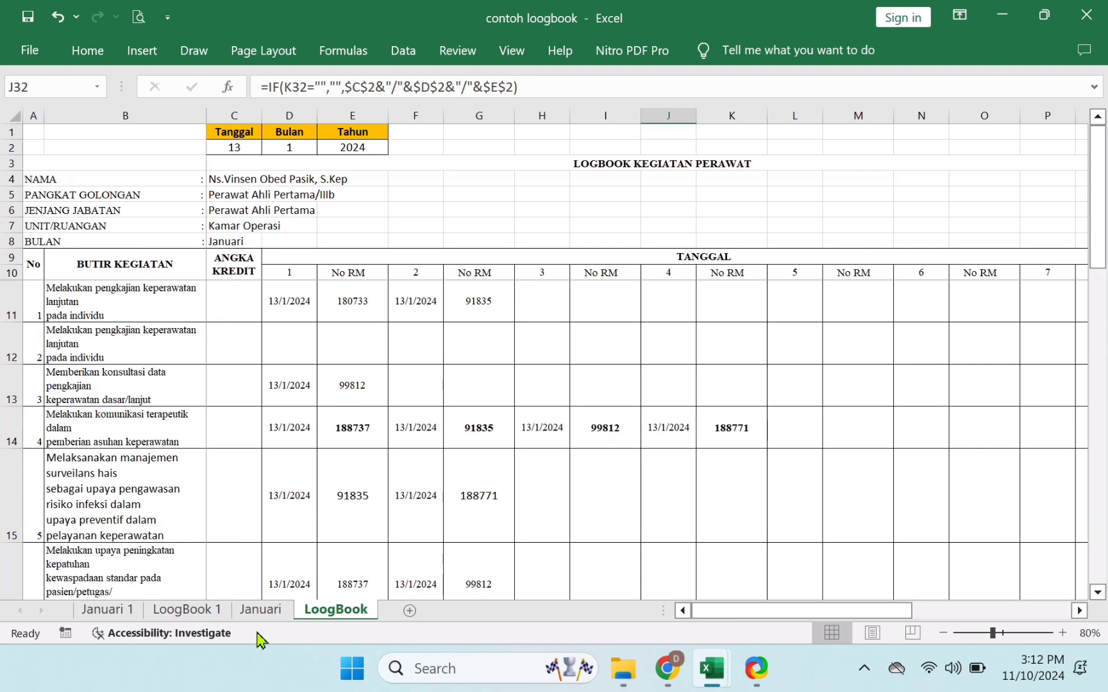
{"action": "left_click", "coordinate": [105, 612]}
{"action": "right_click", "coordinate": [104, 614]}
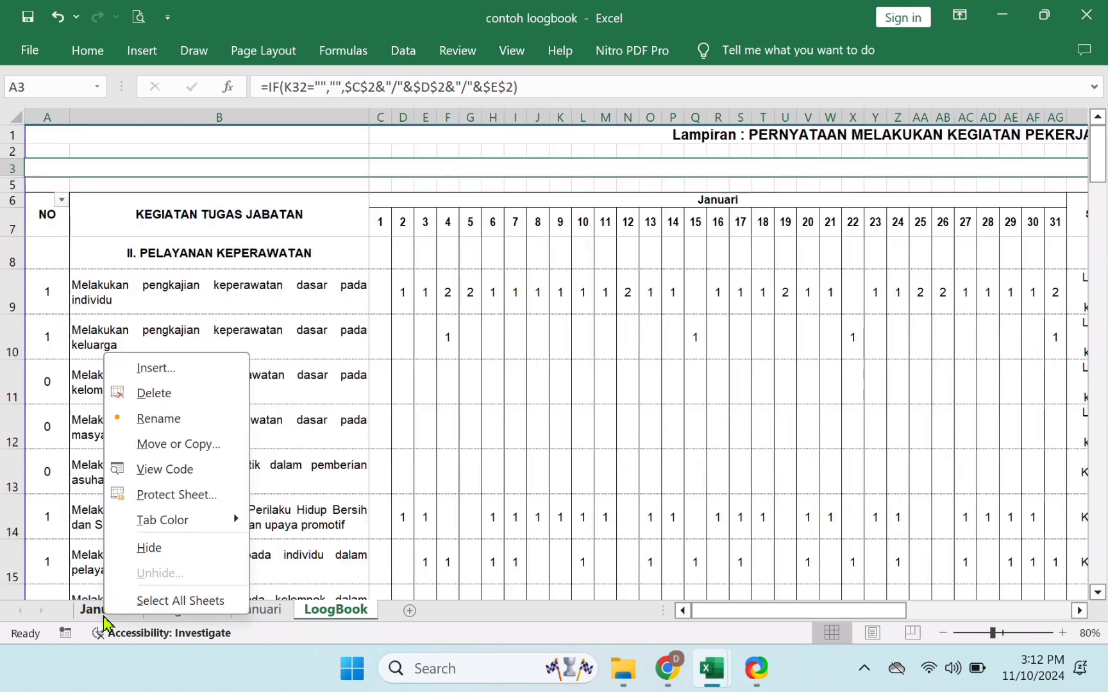
{"action": "left_click", "coordinate": [154, 548]}
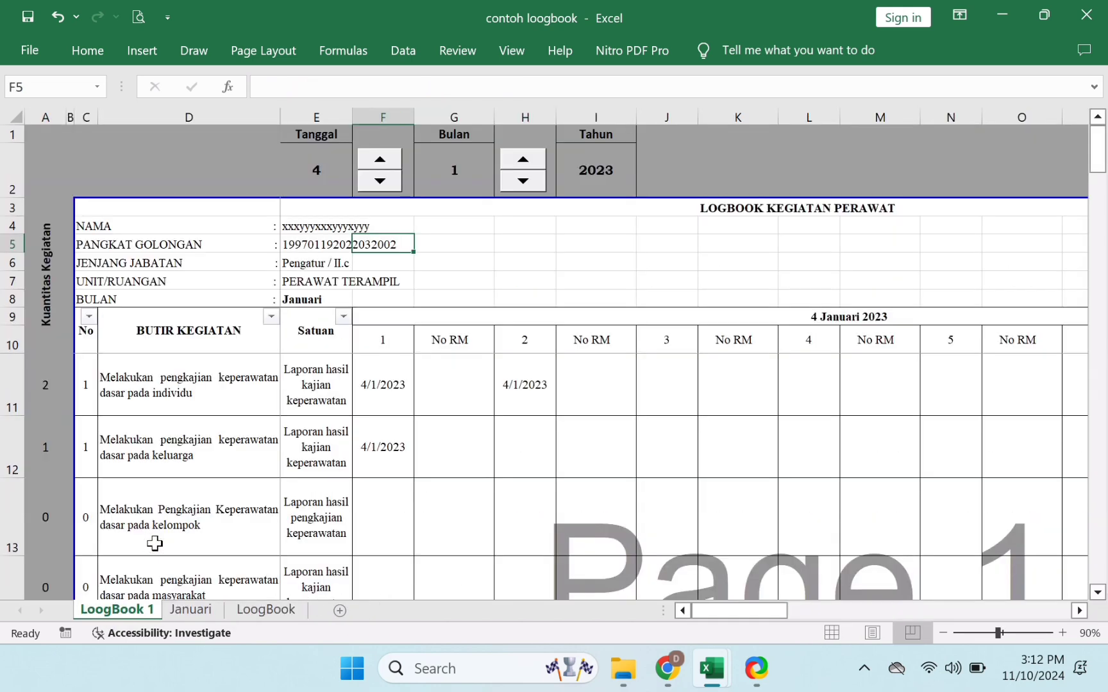
{"action": "right_click", "coordinate": [146, 617]}
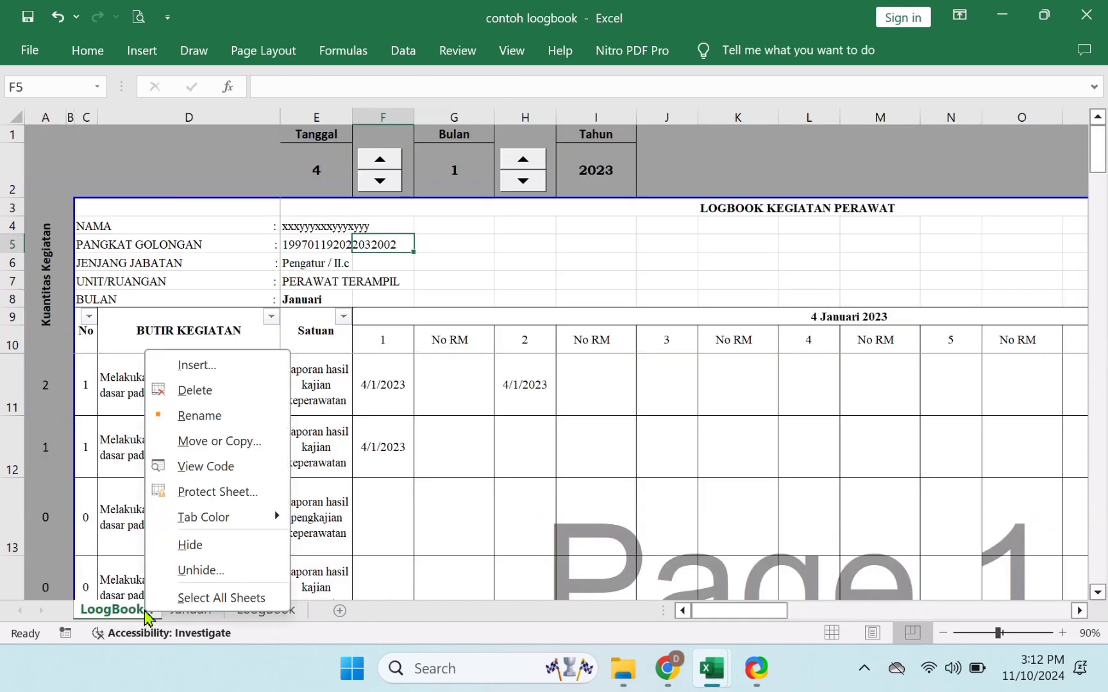
{"action": "left_click", "coordinate": [178, 568]}
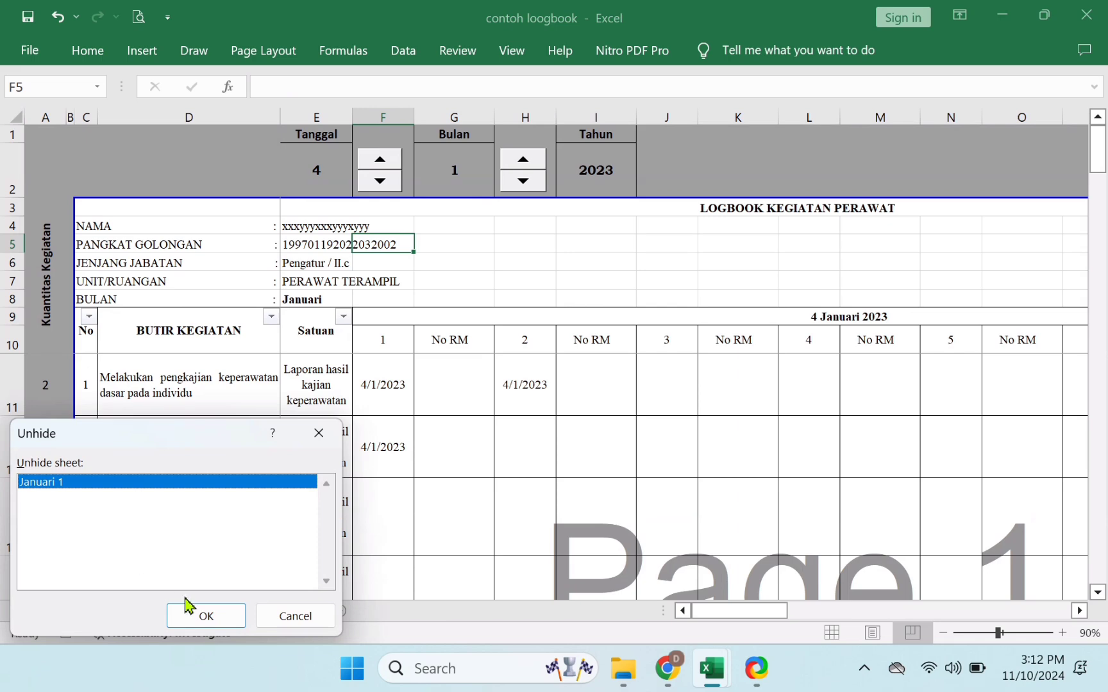
{"action": "left_click", "coordinate": [202, 617]}
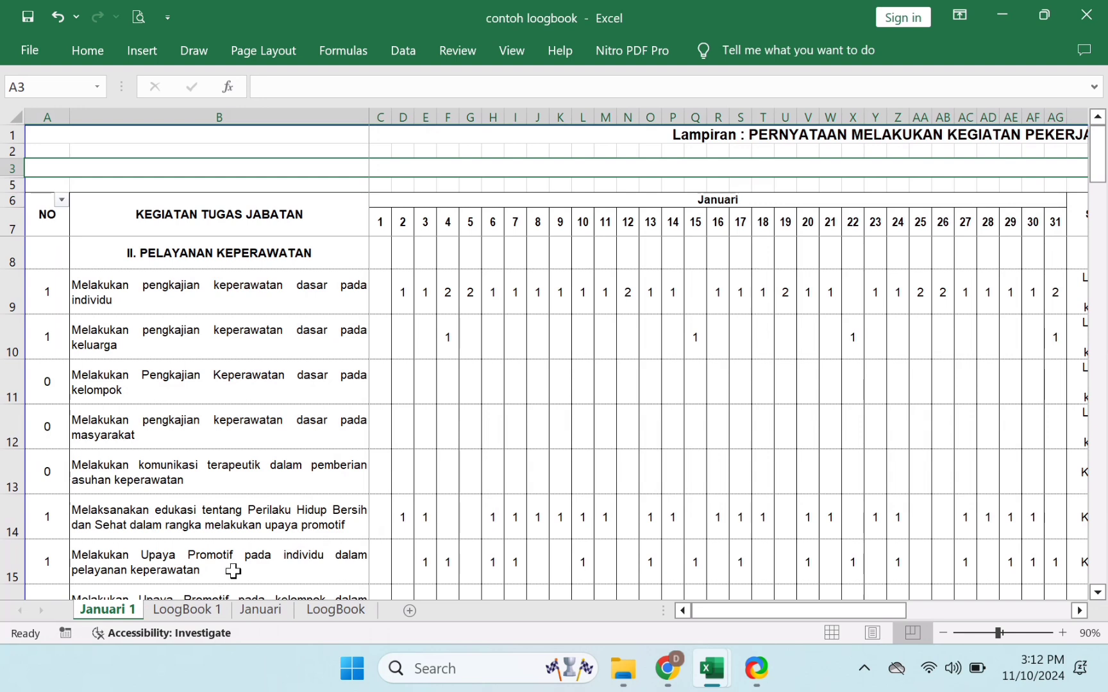
- On the Januari sheet, scan row 9's daily counts, target and percentage, then select activities B9:B14
{"action": "left_click", "coordinate": [261, 611]}
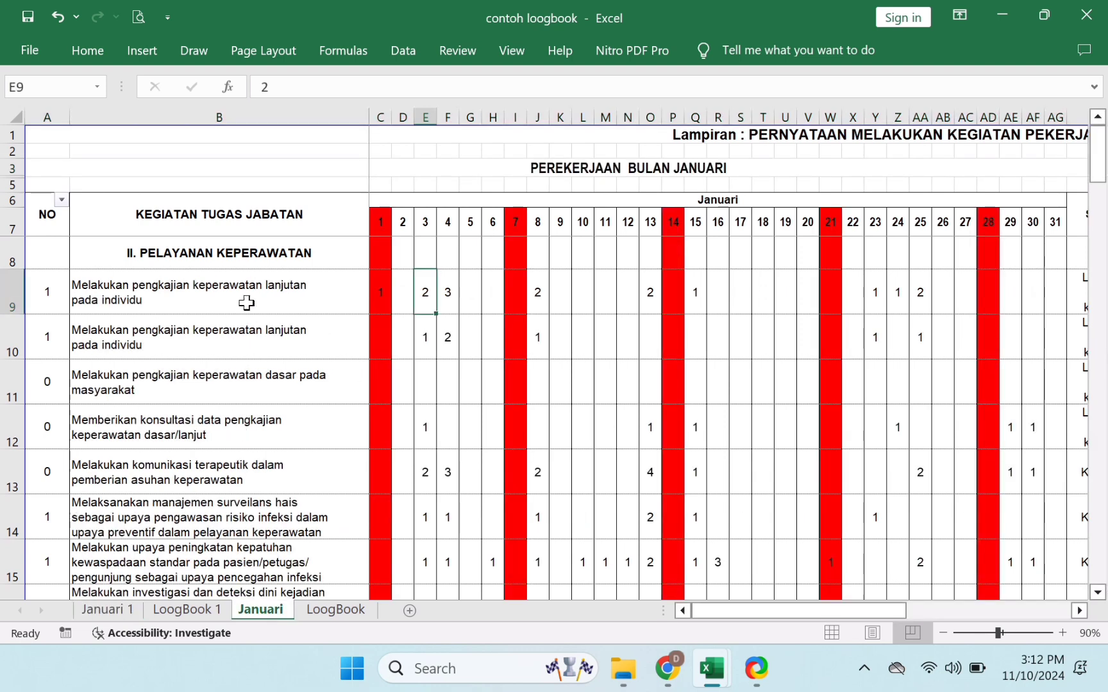
{"action": "left_click", "coordinate": [224, 228]}
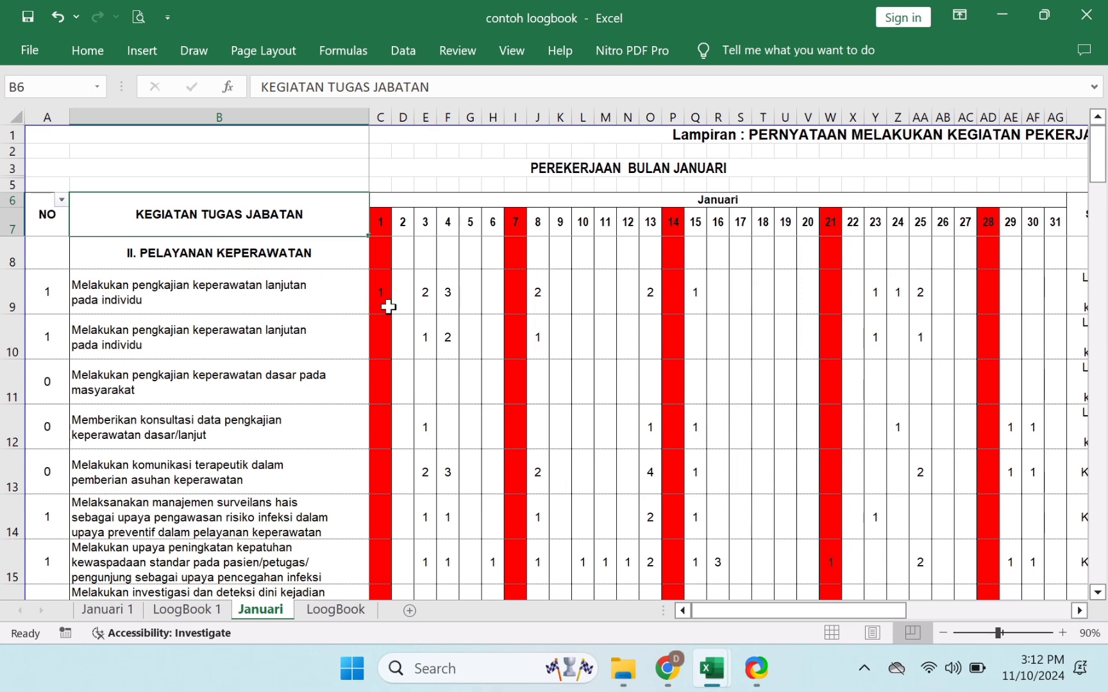
{"action": "key", "text": "Down"}
{"action": "key", "text": "Down"}
{"action": "key", "text": "Right"}
{"action": "key", "text": "Right"}
{"action": "key", "text": "Right"}
{"action": "key", "text": "Right"}
{"action": "key", "text": "Right"}
{"action": "key", "text": "Right"}
{"action": "key", "text": "Right"}
{"action": "key", "text": "Right"}
{"action": "key", "text": "Right"}
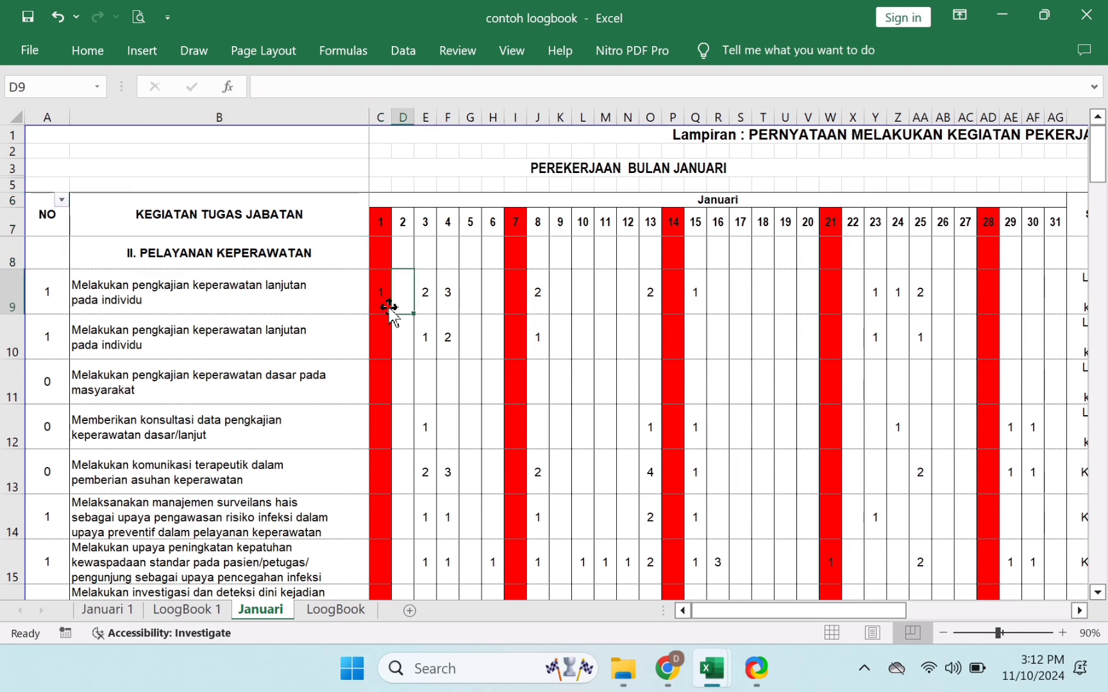
{"action": "key", "text": "Right"}
{"action": "key", "text": "Right"}
{"action": "key", "text": "Right"}
{"action": "key", "text": "Right"}
{"action": "key", "text": "Right"}
{"action": "key", "text": "Right"}
{"action": "key", "text": "Right"}
{"action": "key", "text": "Right"}
{"action": "key", "text": "Right"}
{"action": "key", "text": "Right"}
{"action": "key", "text": "Right"}
{"action": "key", "text": "Right"}
{"action": "key", "text": "Right"}
{"action": "key", "text": "Right"}
{"action": "key", "text": "Right"}
{"action": "key", "text": "Right"}
{"action": "key", "text": "Right"}
{"action": "key", "text": "Right"}
{"action": "key", "text": "Right"}
{"action": "key", "text": "Right"}
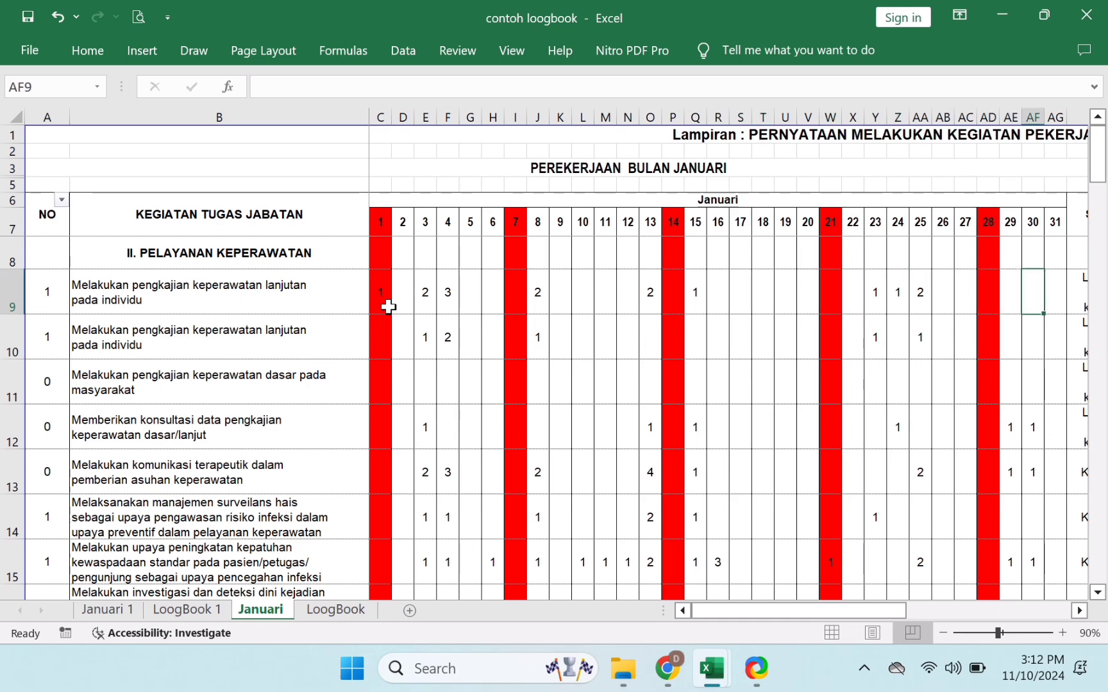
{"action": "key", "text": "Right"}
{"action": "key", "text": "Right"}
{"action": "key", "text": "Right"}
{"action": "key", "text": "Right"}
{"action": "key", "text": "Right"}
{"action": "key", "text": "Right"}
{"action": "key", "text": "Right"}
{"action": "key", "text": "Left"}
{"action": "key", "text": "Left"}
{"action": "key", "text": "Left"}
{"action": "key", "text": "Left"}
{"action": "key", "text": "Left"}
{"action": "key", "text": "Left"}
{"action": "key", "text": "Left"}
{"action": "key", "text": "Left"}
{"action": "key", "text": "Left"}
{"action": "key", "text": "Left"}
{"action": "key", "text": "Left"}
{"action": "key", "text": "Left"}
{"action": "key", "text": "Left"}
{"action": "key", "text": "Left"}
{"action": "key", "text": "Left"}
{"action": "key", "text": "Left"}
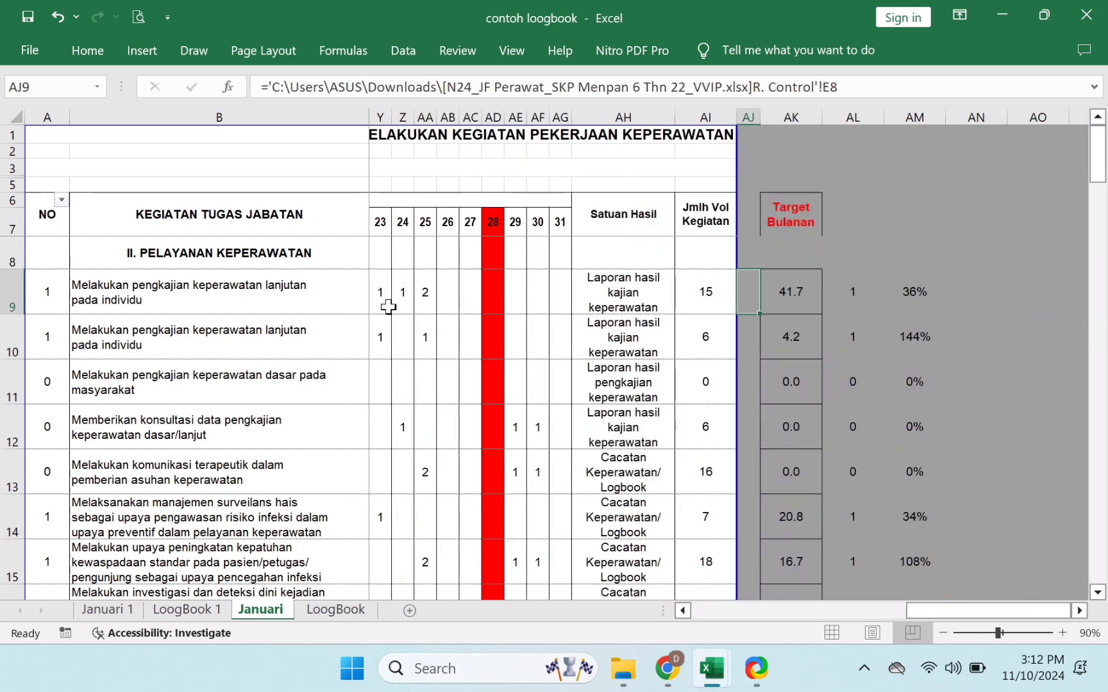
{"action": "key", "text": "Left"}
{"action": "key", "text": "Left"}
{"action": "key", "text": "Left"}
{"action": "key", "text": "Left"}
{"action": "key", "text": "Left"}
{"action": "key", "text": "Left"}
{"action": "key", "text": "Left"}
{"action": "key", "text": "Left"}
{"action": "key", "text": "Left"}
{"action": "key", "text": "Left"}
{"action": "key", "text": "Left"}
{"action": "key", "text": "Left"}
{"action": "key", "text": "Left"}
{"action": "key", "text": "Left"}
{"action": "key", "text": "Left"}
{"action": "key", "text": "Left"}
{"action": "key", "text": "Left"}
{"action": "key", "text": "Left"}
{"action": "key", "text": "Left"}
{"action": "key", "text": "Left"}
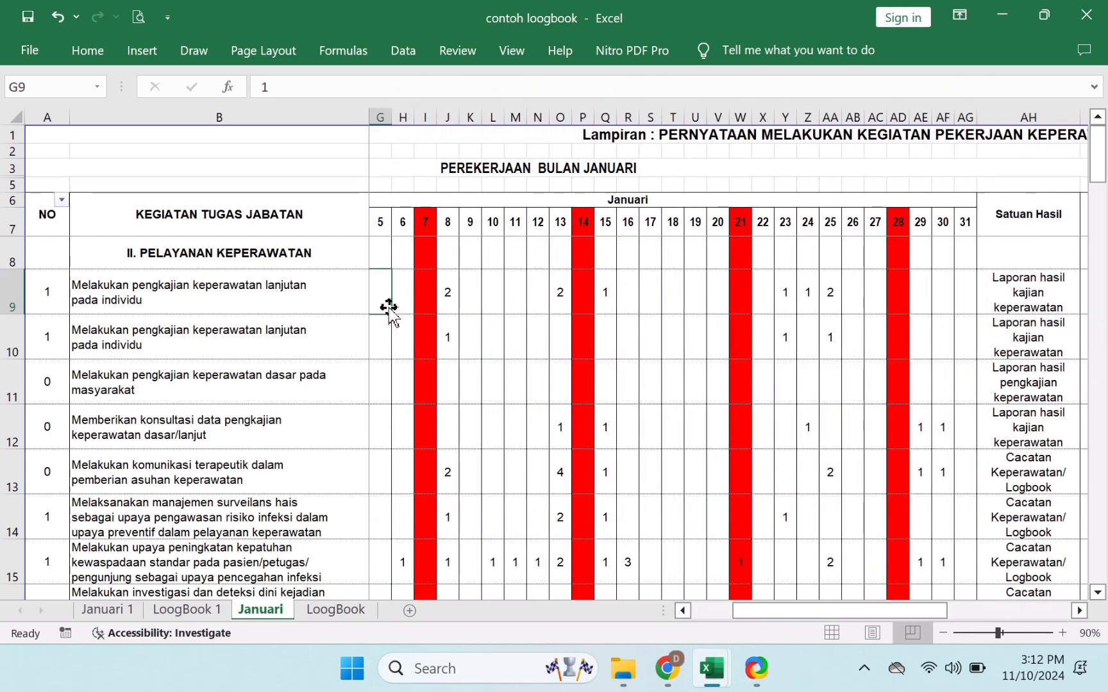
{"action": "left_click", "coordinate": [321, 296]}
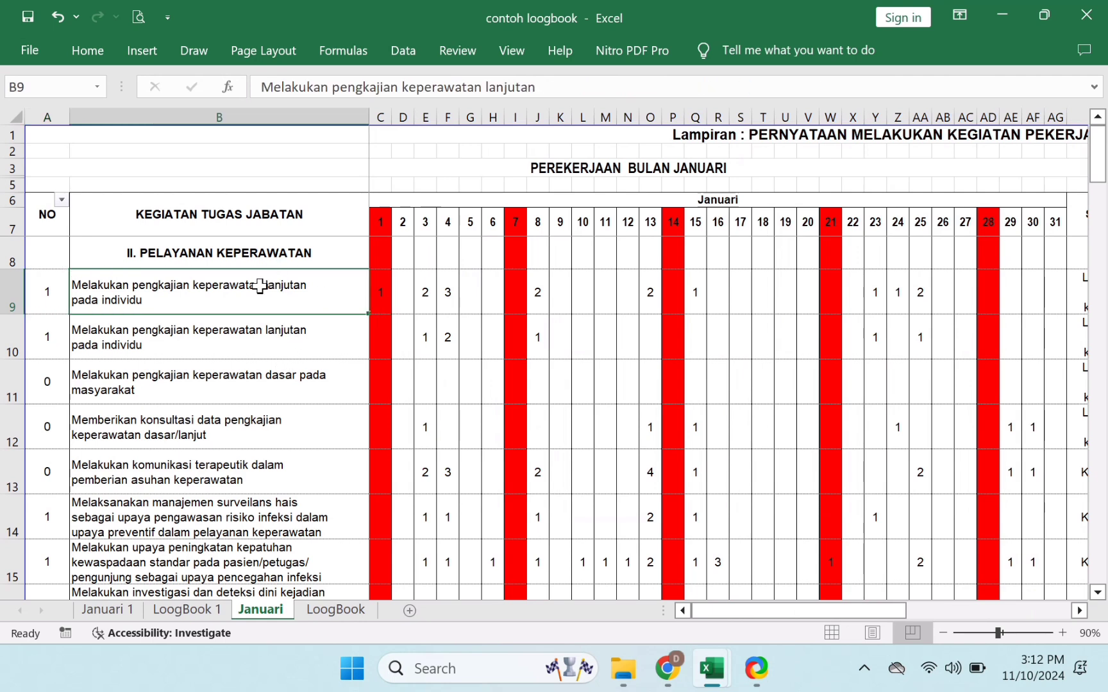
{"action": "left_click_drag", "start_coordinate": [260, 287], "coordinate": [266, 500]}
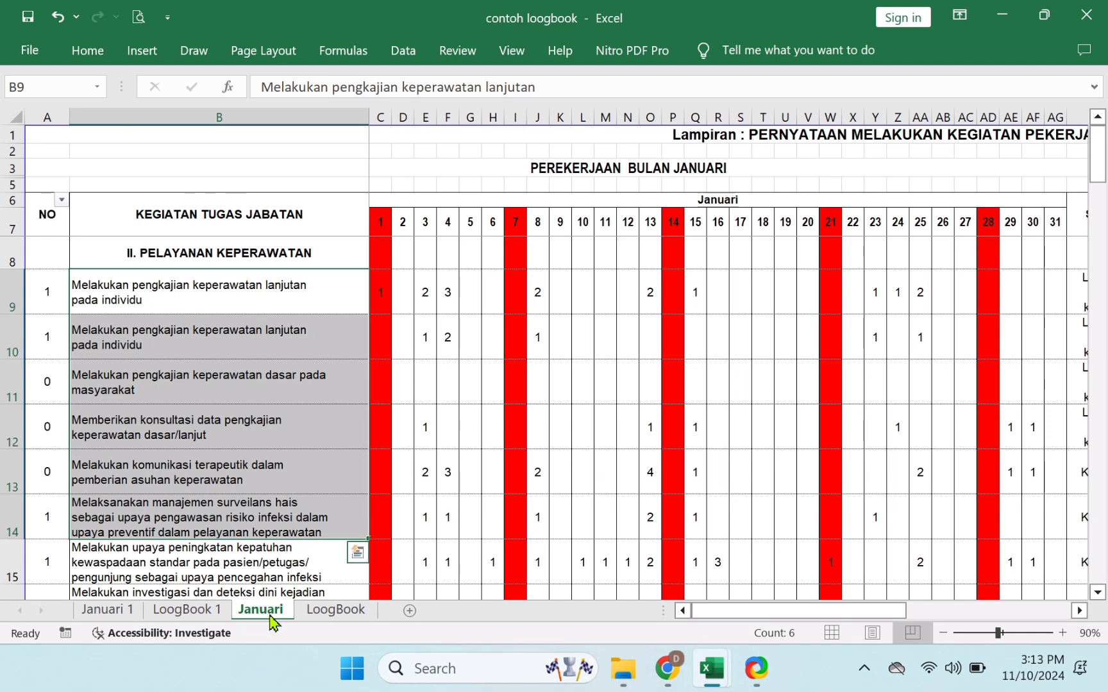
{"action": "left_click", "coordinate": [334, 620]}
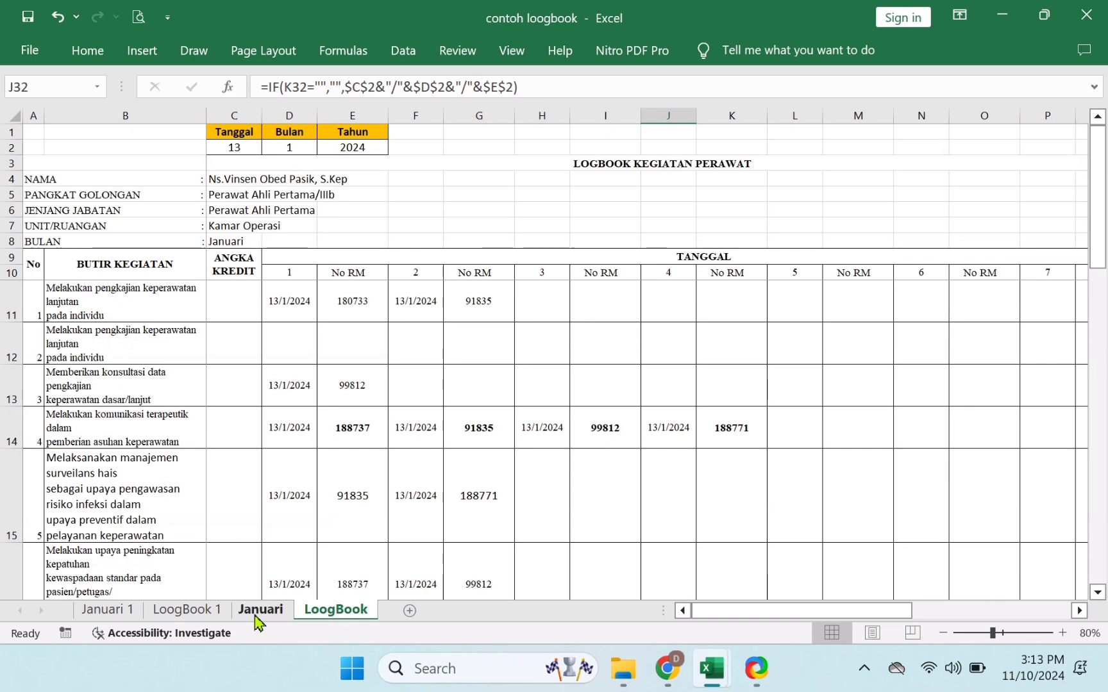
{"action": "left_click", "coordinate": [256, 616]}
{"action": "left_click", "coordinate": [280, 391]}
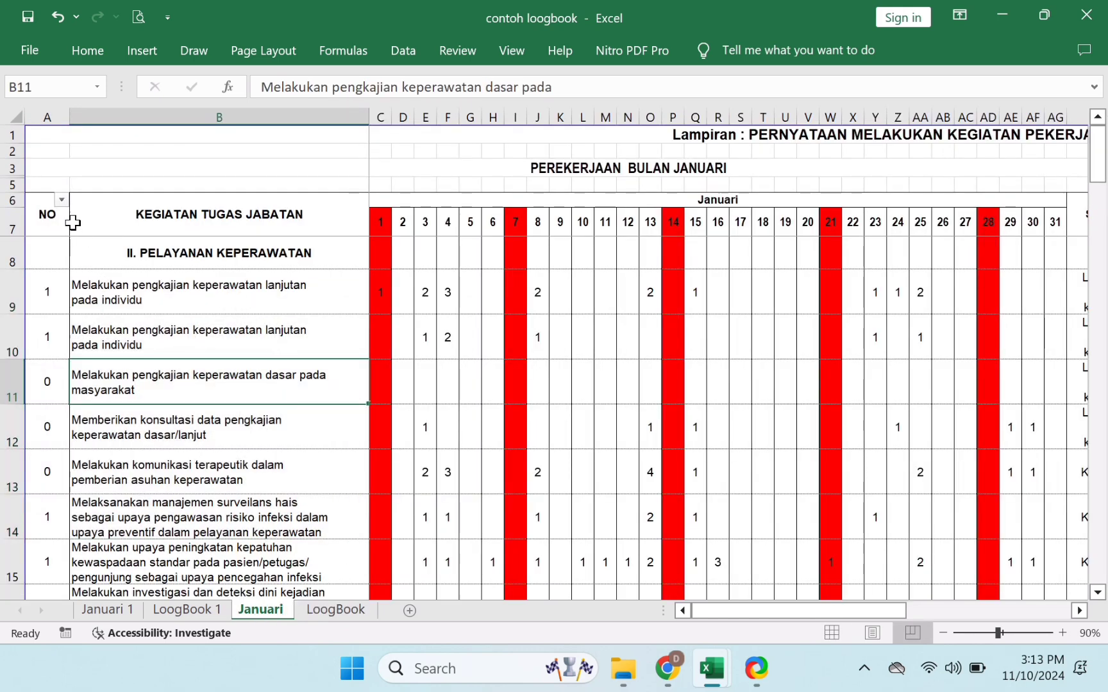
{"action": "left_click", "coordinate": [61, 200]}
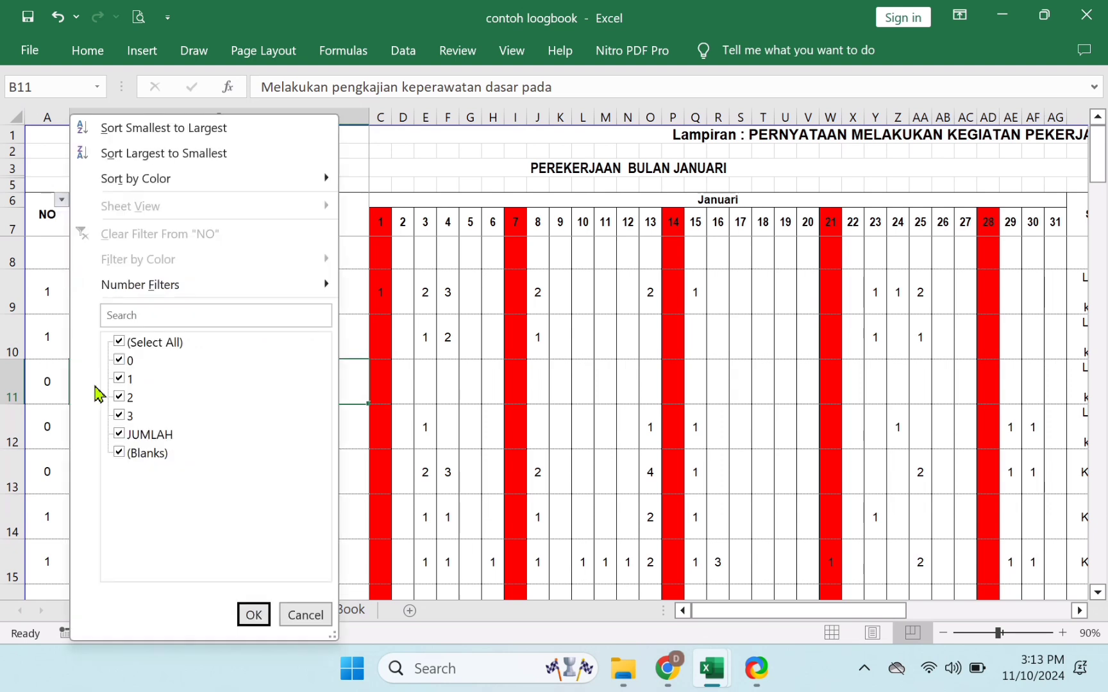
{"action": "left_click", "coordinate": [129, 362]}
{"action": "left_click", "coordinate": [254, 615]}
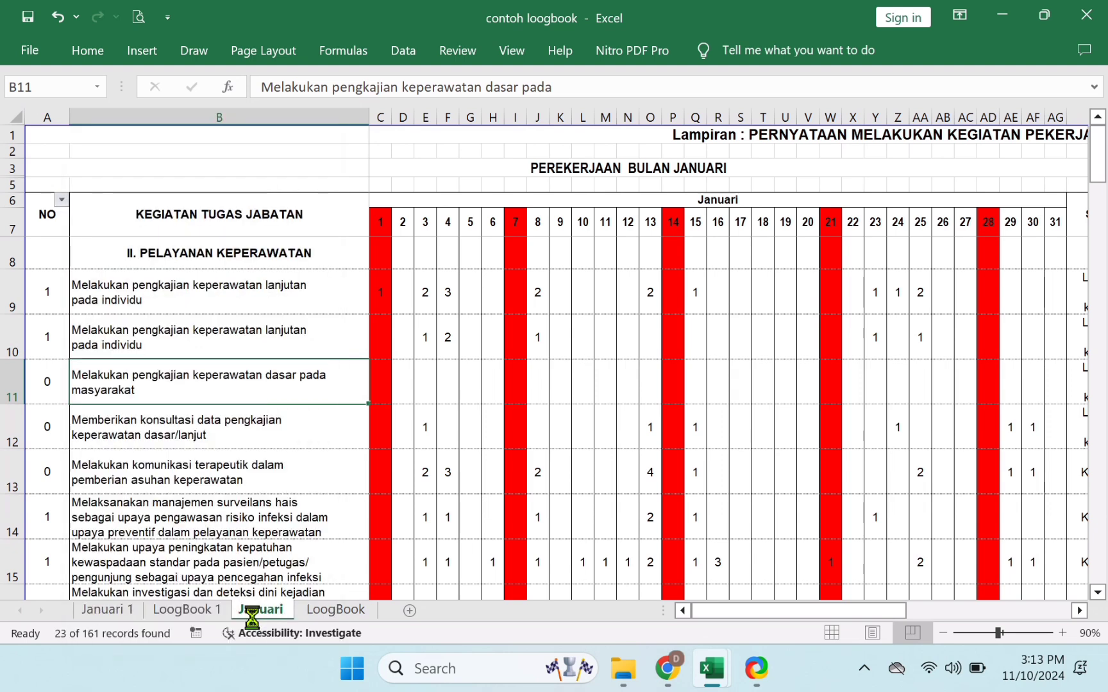
{"action": "left_click", "coordinate": [236, 299]}
{"action": "key", "text": "Down"}
{"action": "key", "text": "Down"}
{"action": "key", "text": "Down"}
{"action": "key", "text": "Down"}
{"action": "key", "text": "Down"}
{"action": "key", "text": "Down"}
{"action": "key", "text": "Down"}
{"action": "key", "text": "Down"}
{"action": "key", "text": "Down"}
{"action": "key", "text": "Down"}
{"action": "key", "text": "Down"}
{"action": "key", "text": "Down"}
{"action": "key", "text": "Down"}
{"action": "key", "text": "Down"}
{"action": "key", "text": "Down"}
{"action": "key", "text": "Down"}
{"action": "key", "text": "Down"}
{"action": "key", "text": "Down"}
{"action": "key", "text": "Down"}
{"action": "key", "text": "Down"}
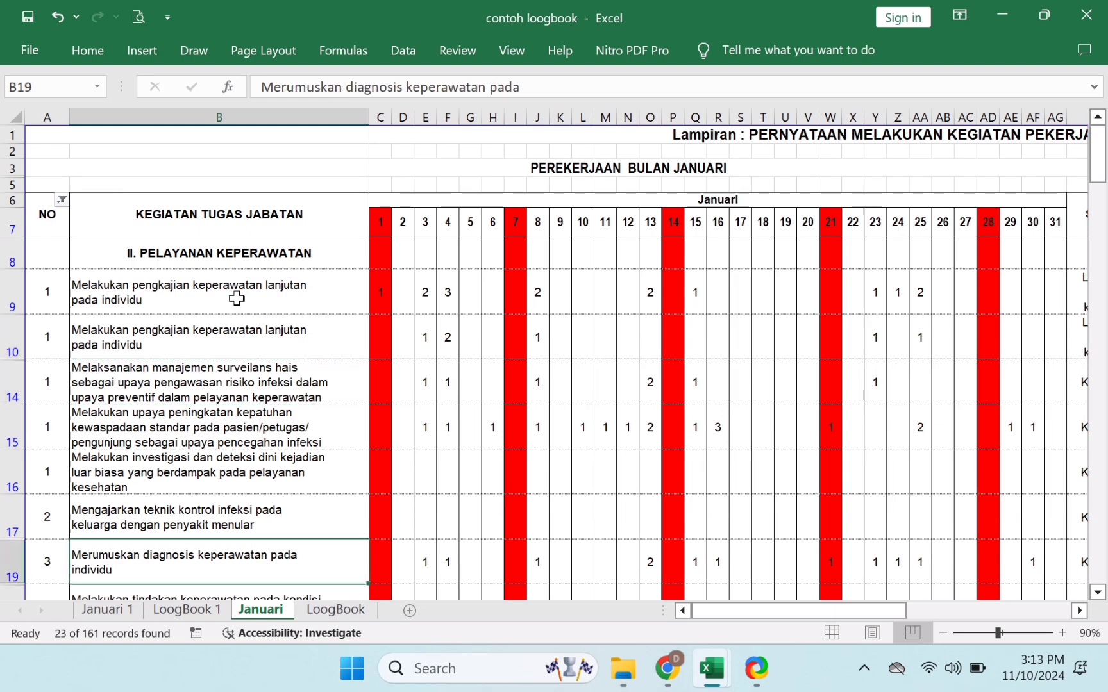
{"action": "key", "text": "Down"}
{"action": "key", "text": "Up"}
{"action": "key", "text": "Up"}
{"action": "key", "text": "Up"}
{"action": "key", "text": "Up"}
{"action": "key", "text": "Up"}
{"action": "key", "text": "Up"}
{"action": "key", "text": "Up"}
{"action": "key", "text": "Up"}
{"action": "key", "text": "Up"}
{"action": "key", "text": "Up"}
{"action": "key", "text": "Up"}
{"action": "key", "text": "Up"}
{"action": "key", "text": "Up"}
{"action": "key", "text": "Up"}
{"action": "key", "text": "Up"}
{"action": "key", "text": "Up"}
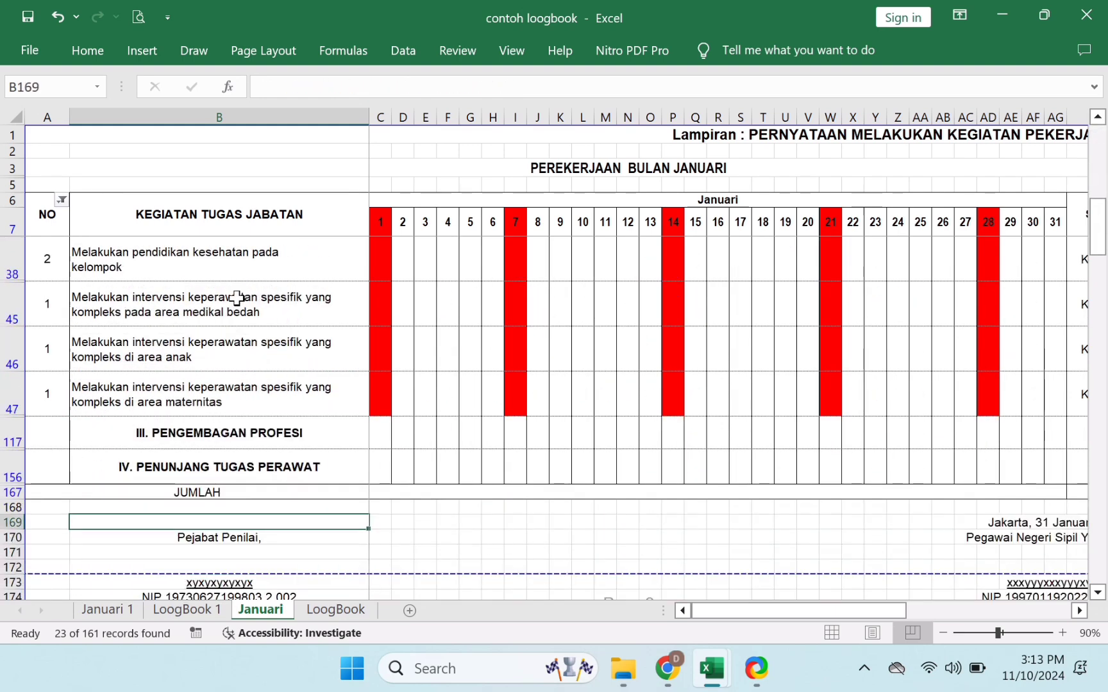
{"action": "key", "text": "Up"}
{"action": "key", "text": "Up"}
{"action": "key", "text": "Up"}
{"action": "key", "text": "Up"}
{"action": "key", "text": "Up"}
{"action": "key", "text": "Up"}
{"action": "key", "text": "Up"}
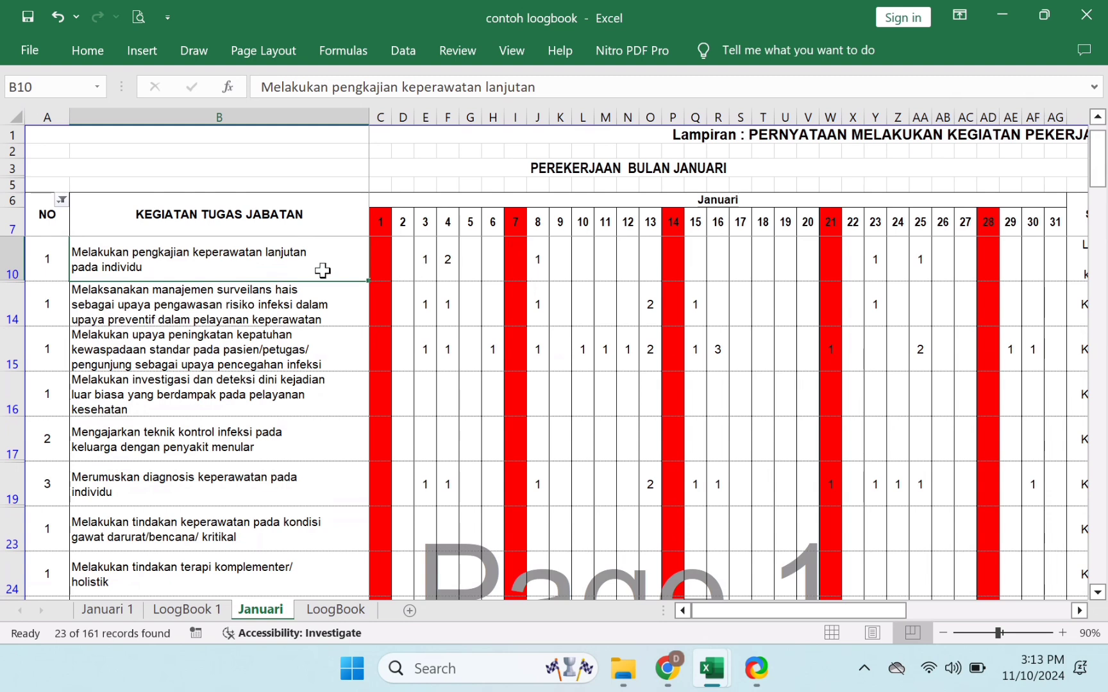
{"action": "left_click", "coordinate": [40, 258]}
{"action": "left_click", "coordinate": [132, 266]}
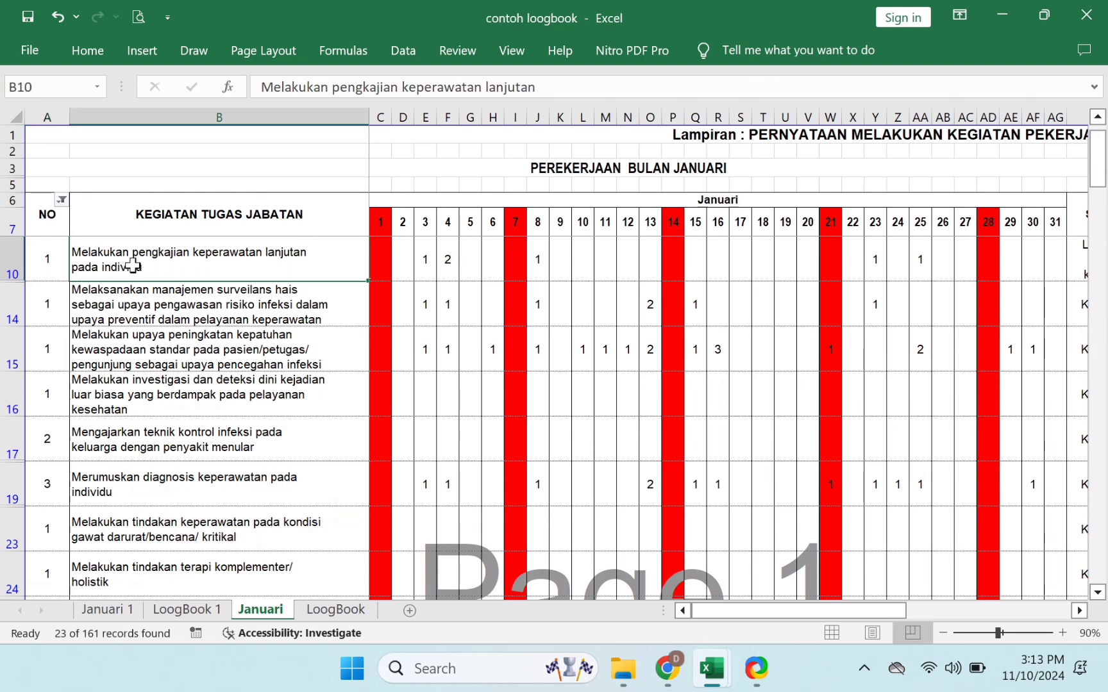
{"action": "left_click", "coordinate": [421, 268]}
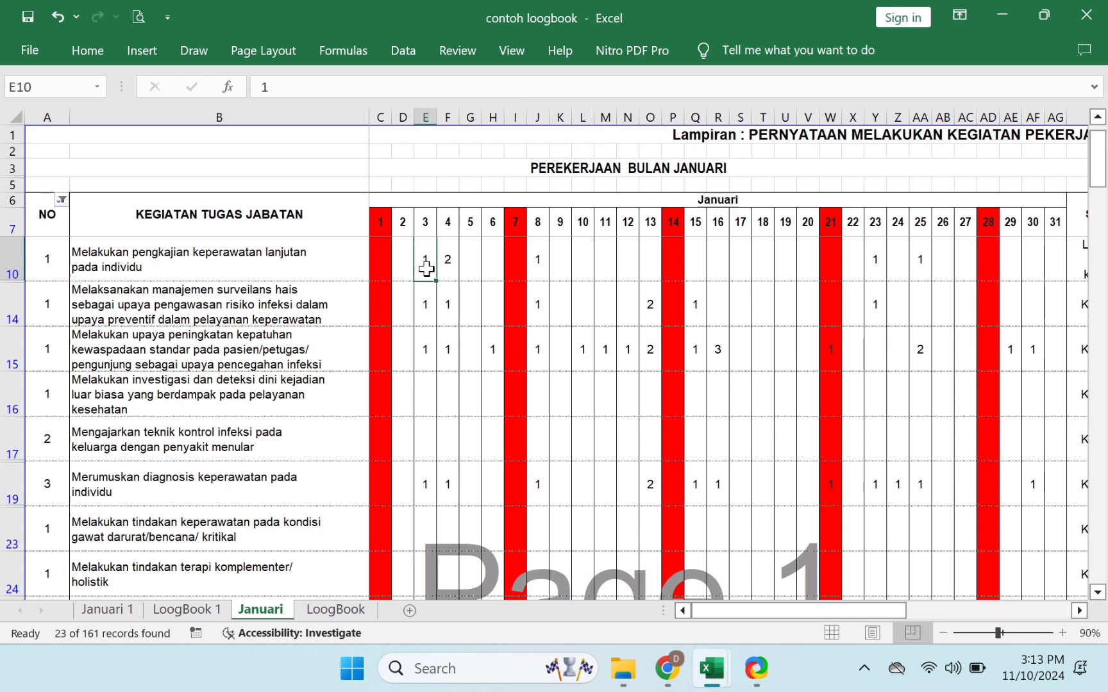
{"action": "left_click", "coordinate": [451, 274]}
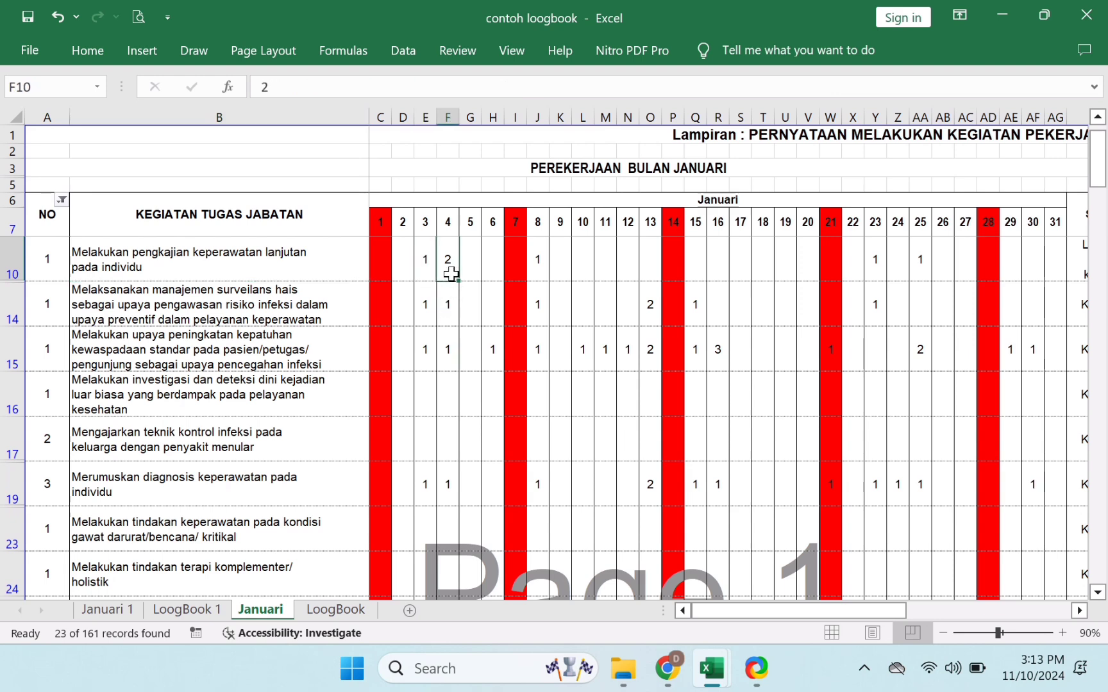
{"action": "left_click", "coordinate": [546, 277]}
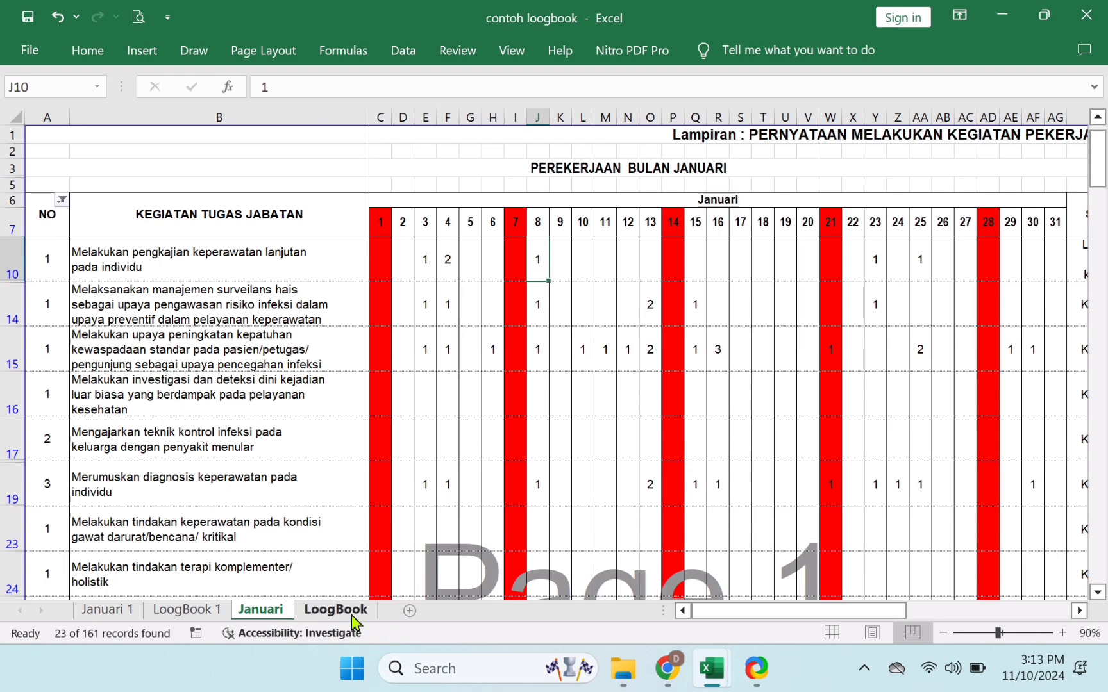
- On LoogBook, change the Tanggal day from 13 to 1 so logged dates read 1/1/2024
{"action": "left_click", "coordinate": [331, 610]}
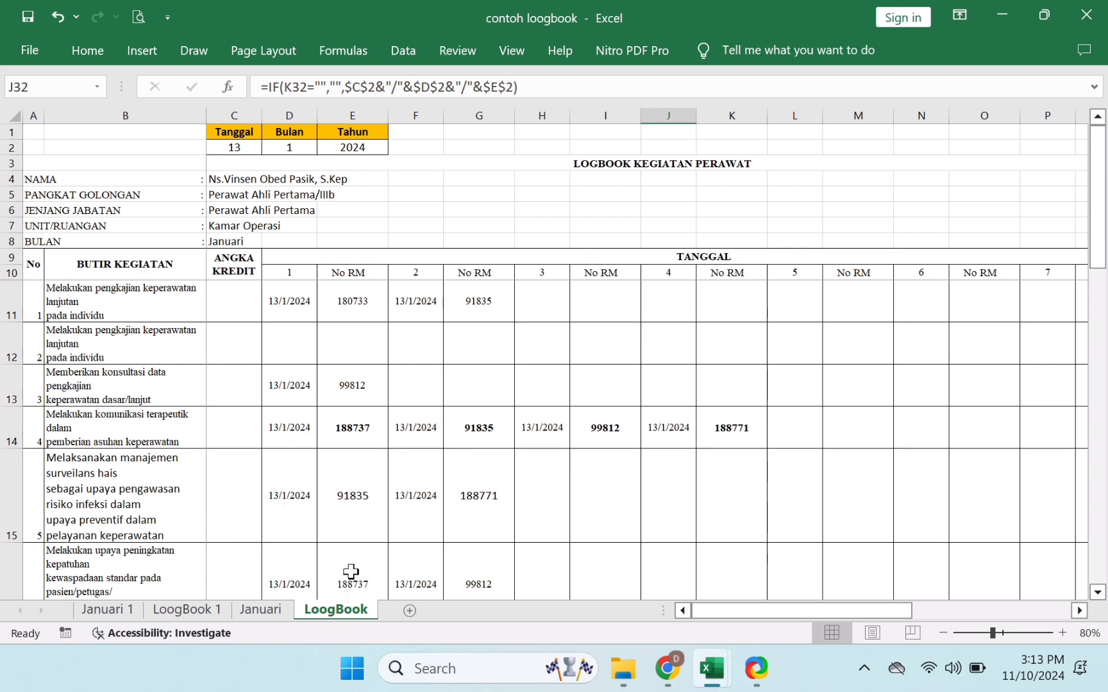
{"action": "left_click", "coordinate": [278, 151]}
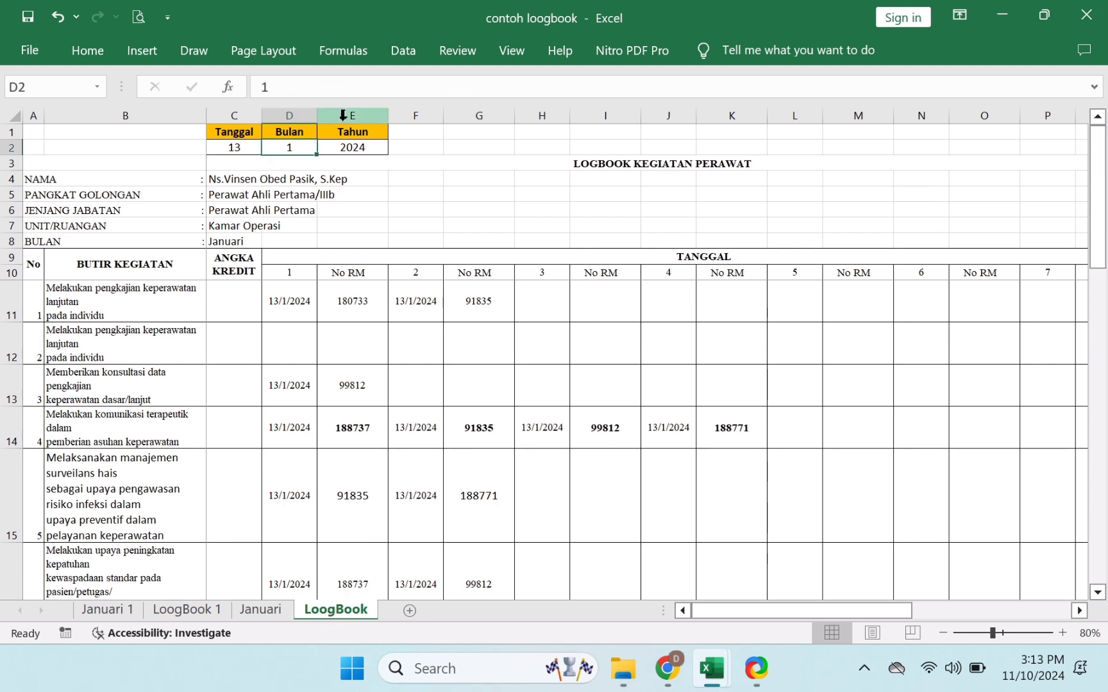
{"action": "left_click", "coordinate": [244, 154]}
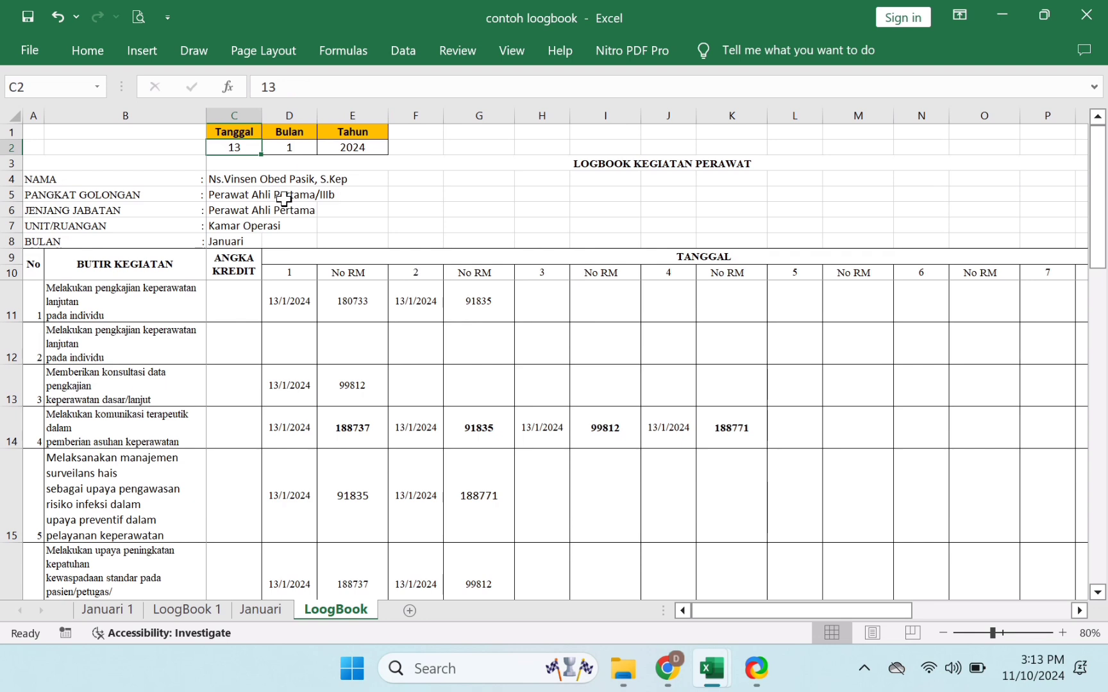
{"action": "type", "text": "1"}
{"action": "left_click", "coordinate": [300, 488]}
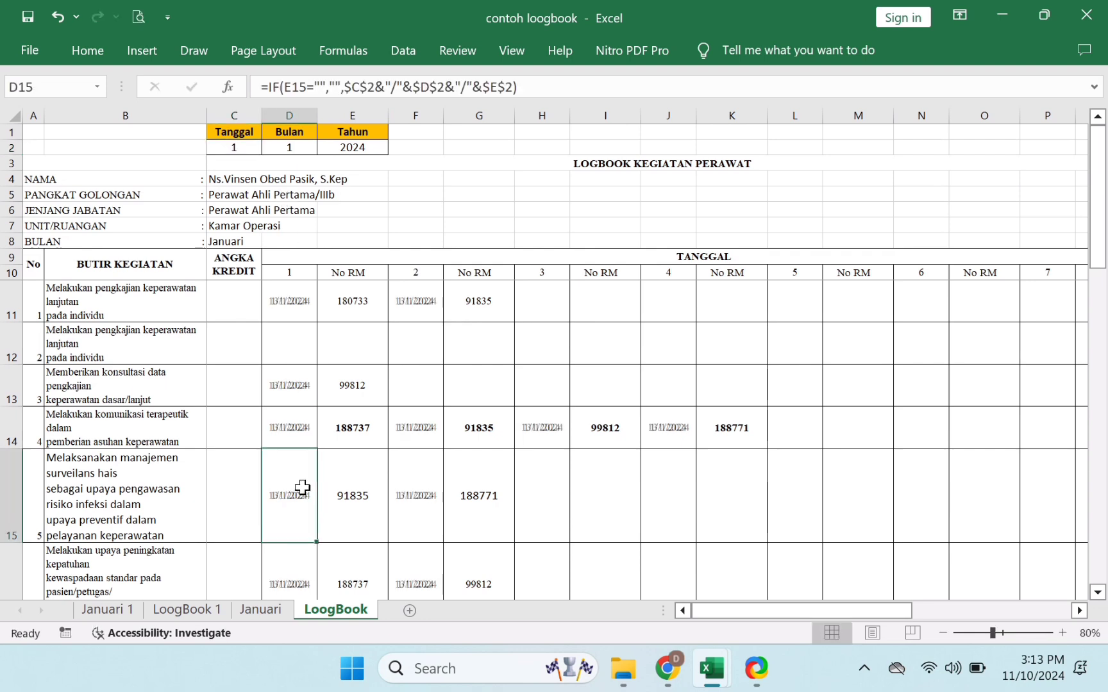
{"action": "left_click", "coordinate": [245, 150]}
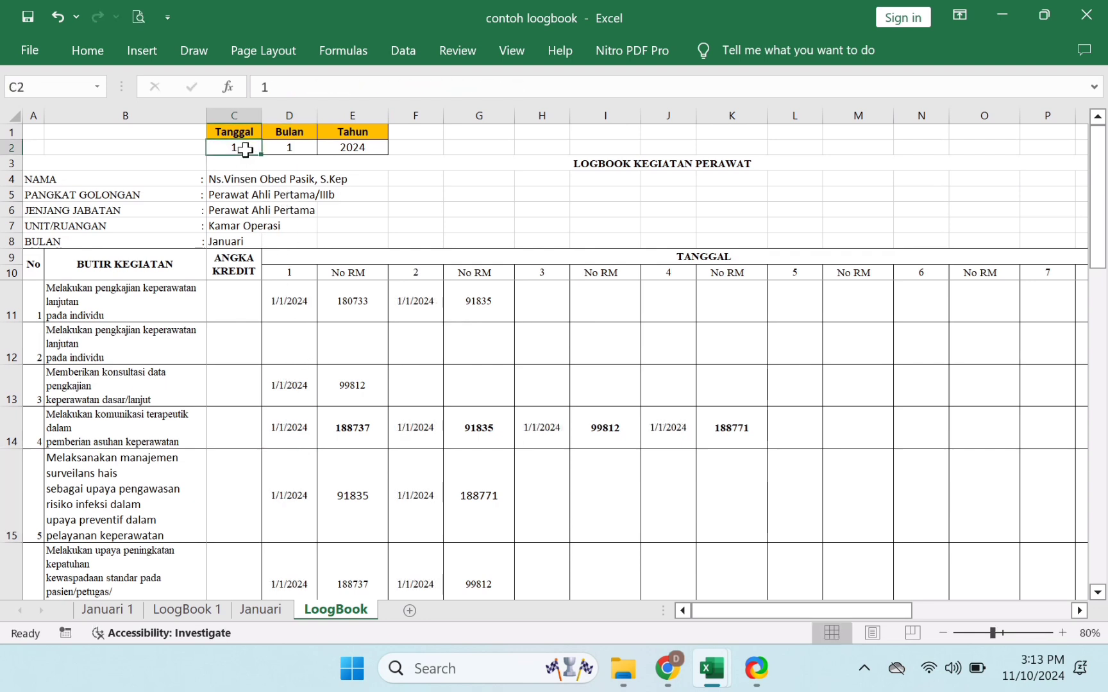
- On LoogBook 1, step the Tanggal spinner up and down, settling on day 2
{"action": "left_click", "coordinate": [185, 612]}
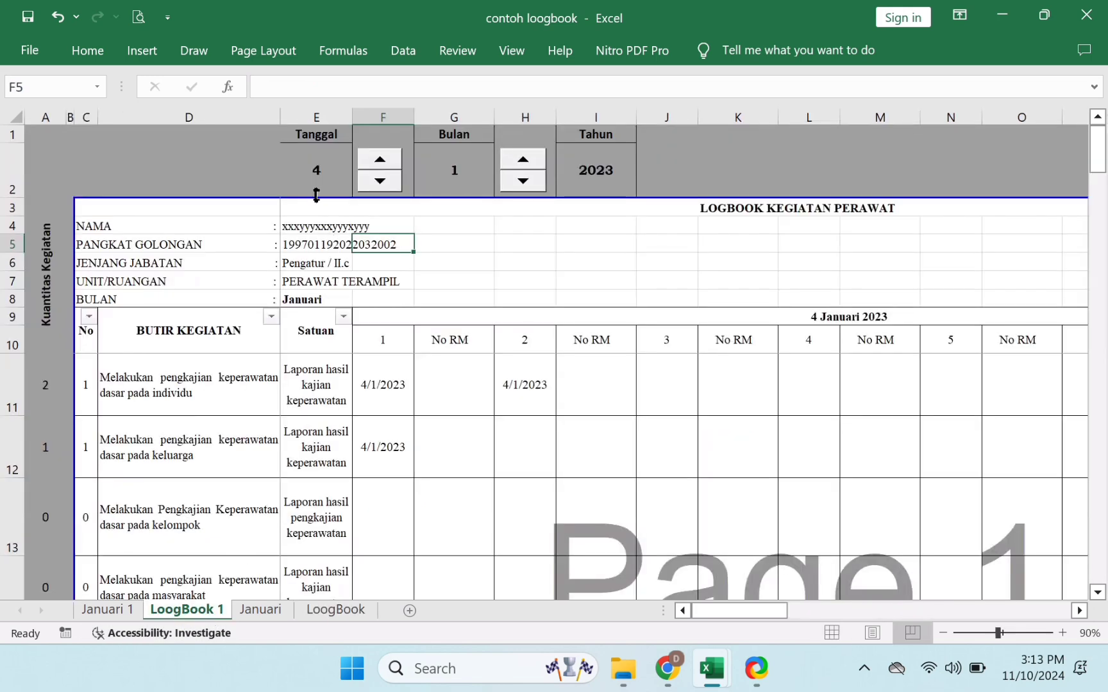
{"action": "left_click", "coordinate": [318, 166]}
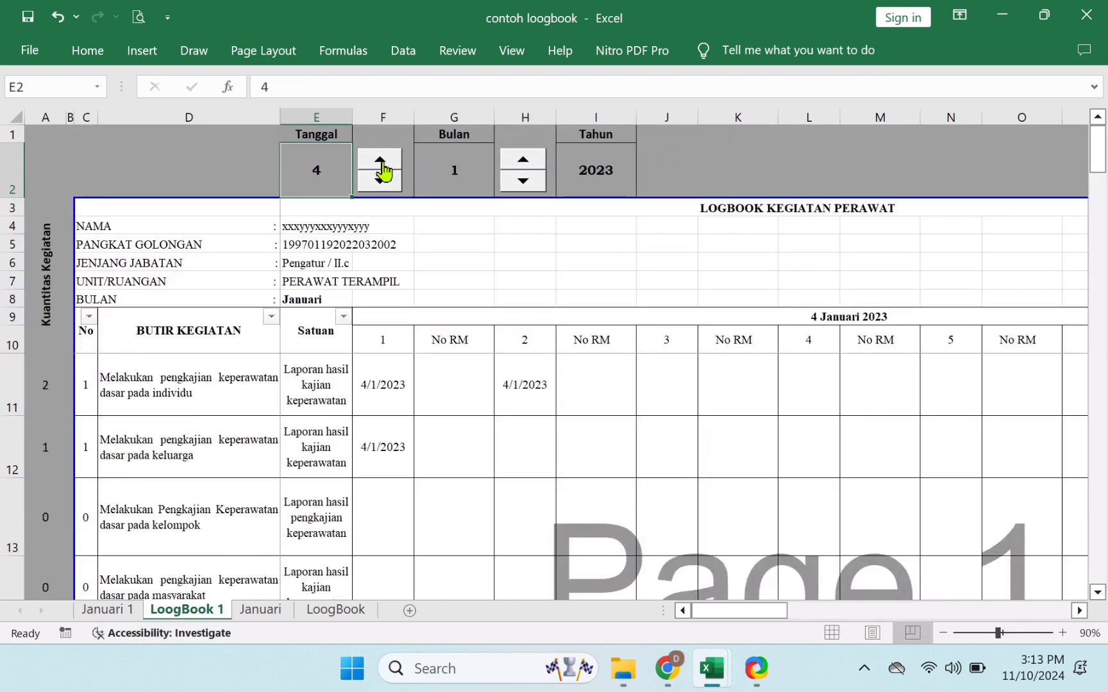
{"action": "left_click", "coordinate": [382, 164]}
{"action": "left_click", "coordinate": [381, 166]}
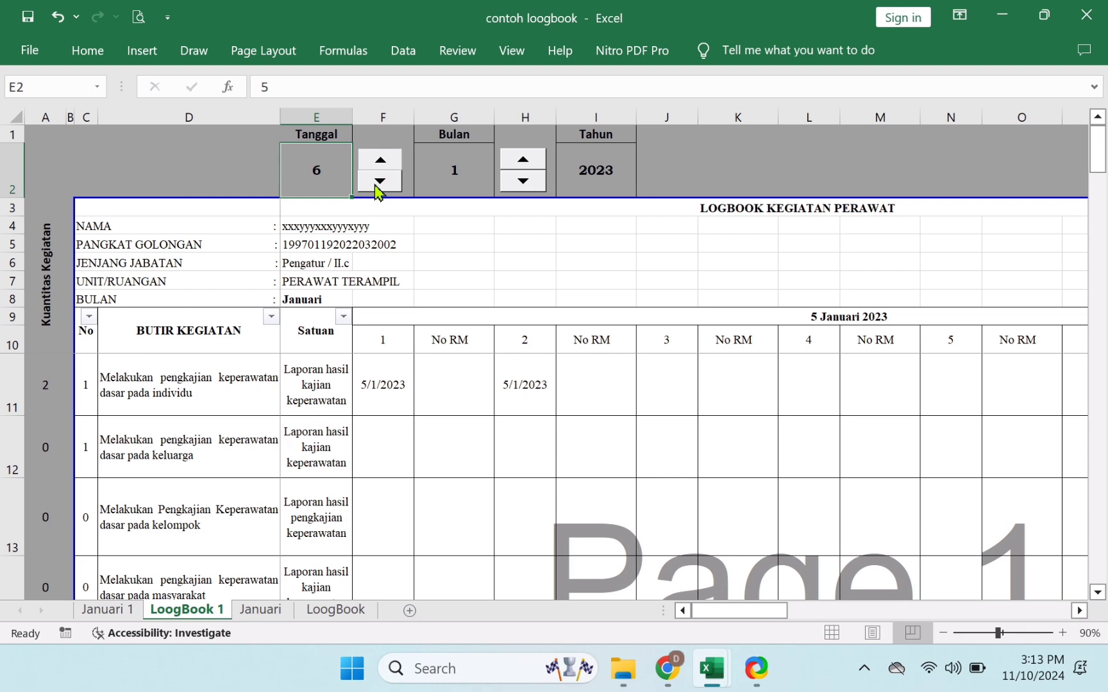
{"action": "double_click", "coordinate": [380, 180]}
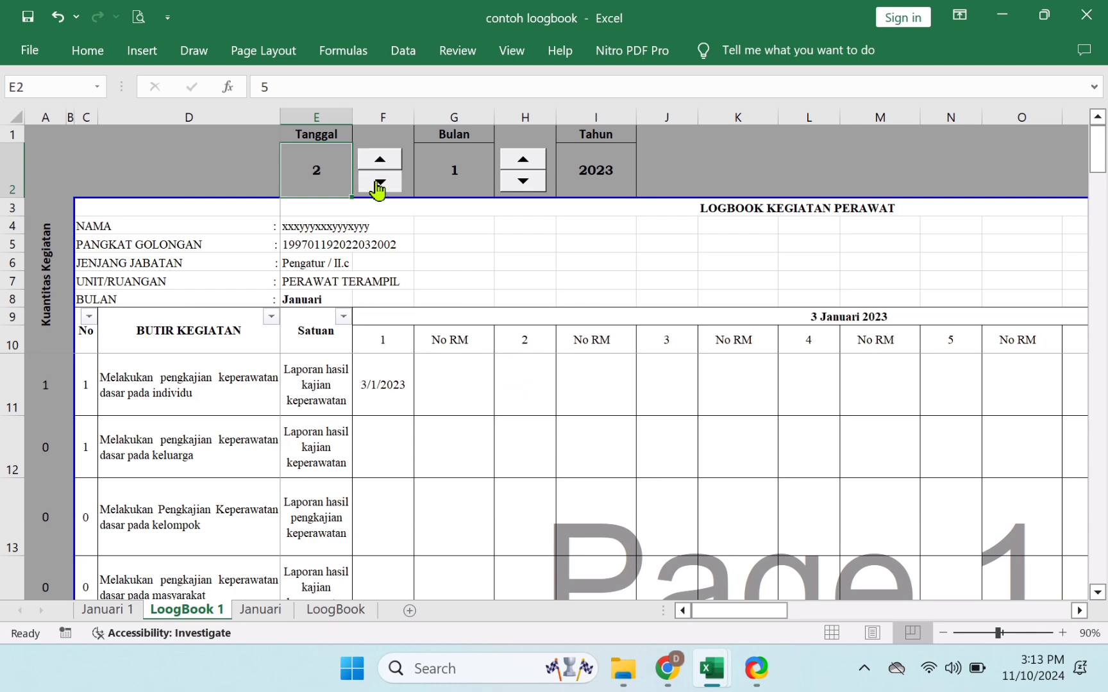
{"action": "left_click", "coordinate": [378, 185]}
{"action": "left_click", "coordinate": [380, 168]}
- Compare day counts against the Januari and Januari 1 sheets, advancing the logbook to day 4
{"action": "left_click", "coordinate": [264, 613]}
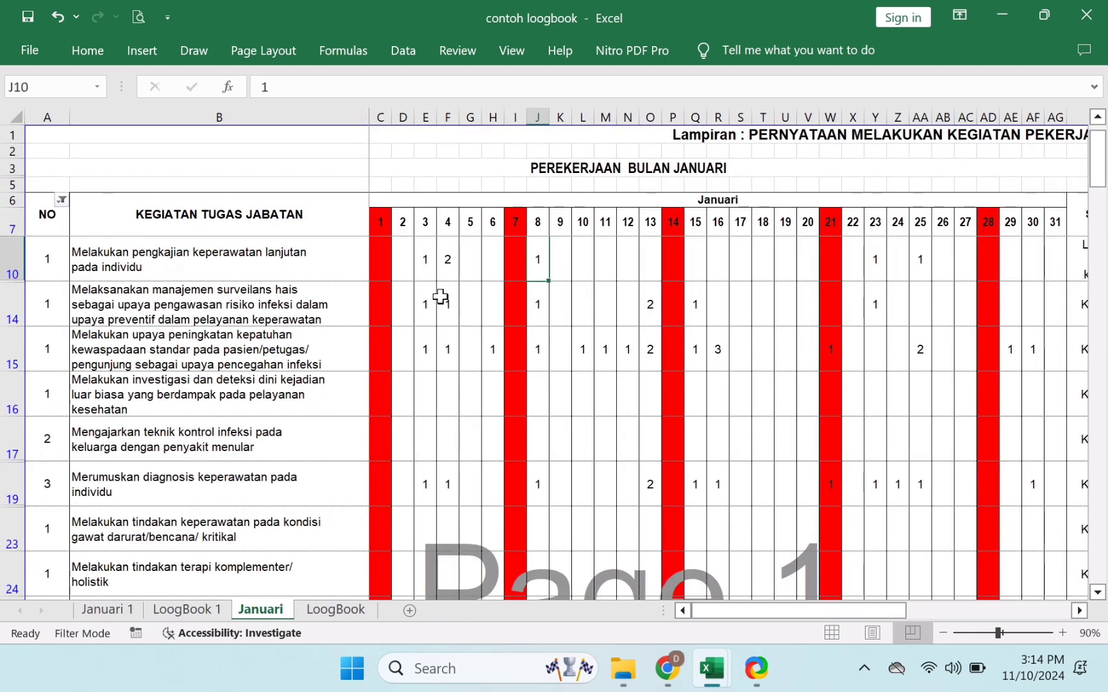
{"action": "left_click", "coordinate": [389, 262]}
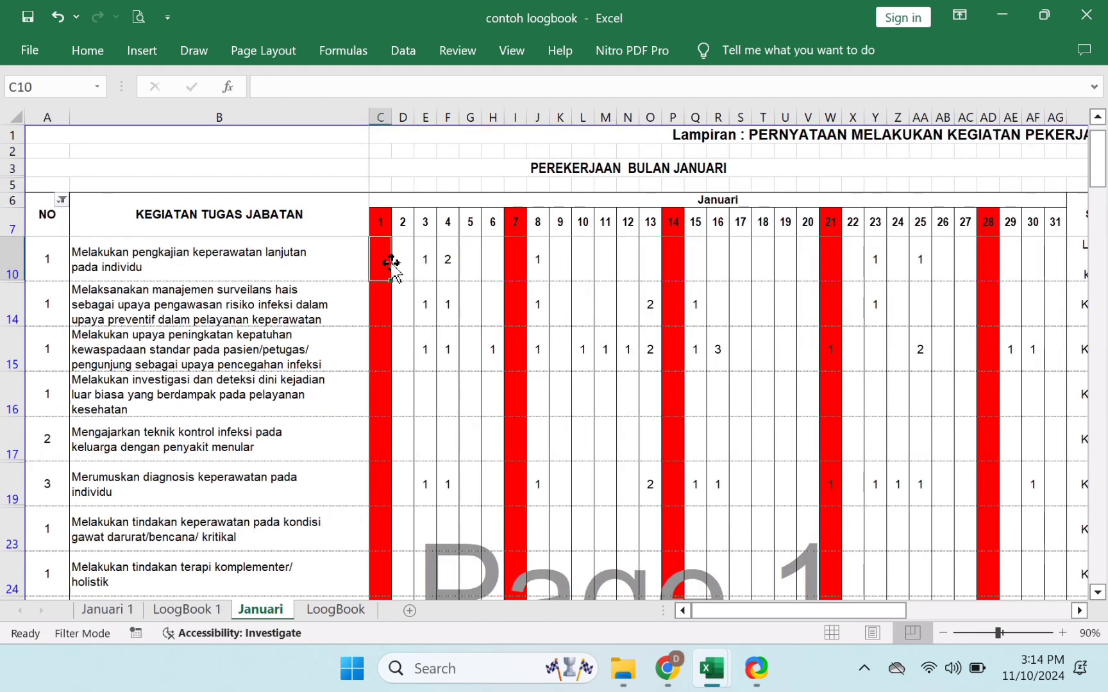
{"action": "left_click", "coordinate": [211, 609]}
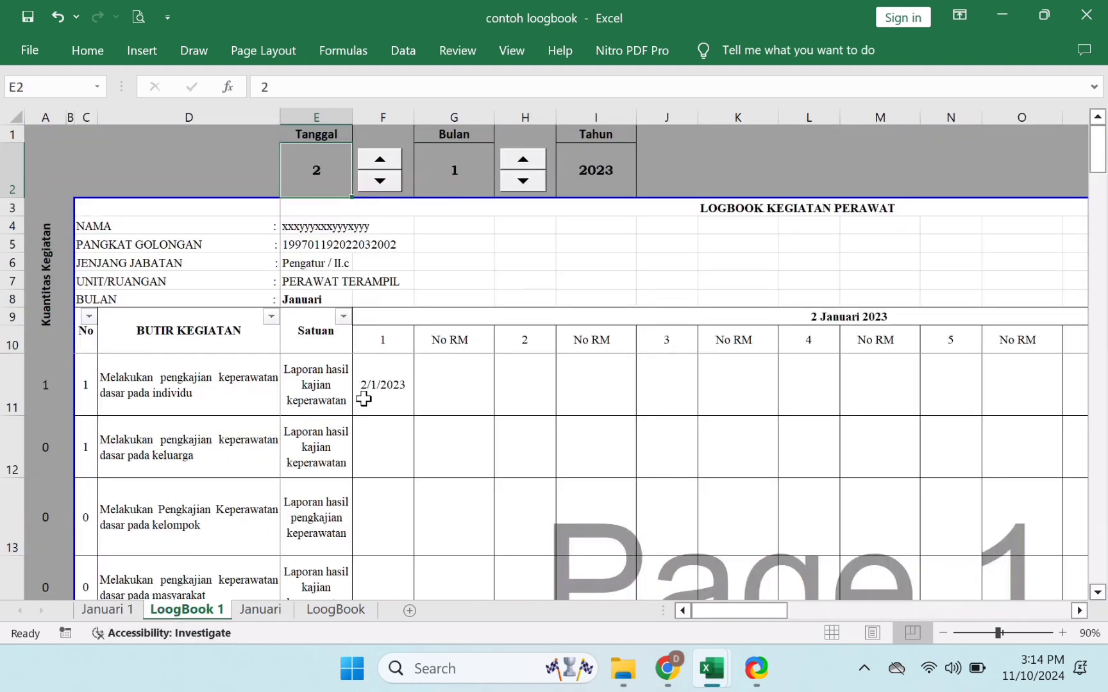
{"action": "left_click", "coordinate": [382, 165]}
{"action": "left_click", "coordinate": [107, 609]}
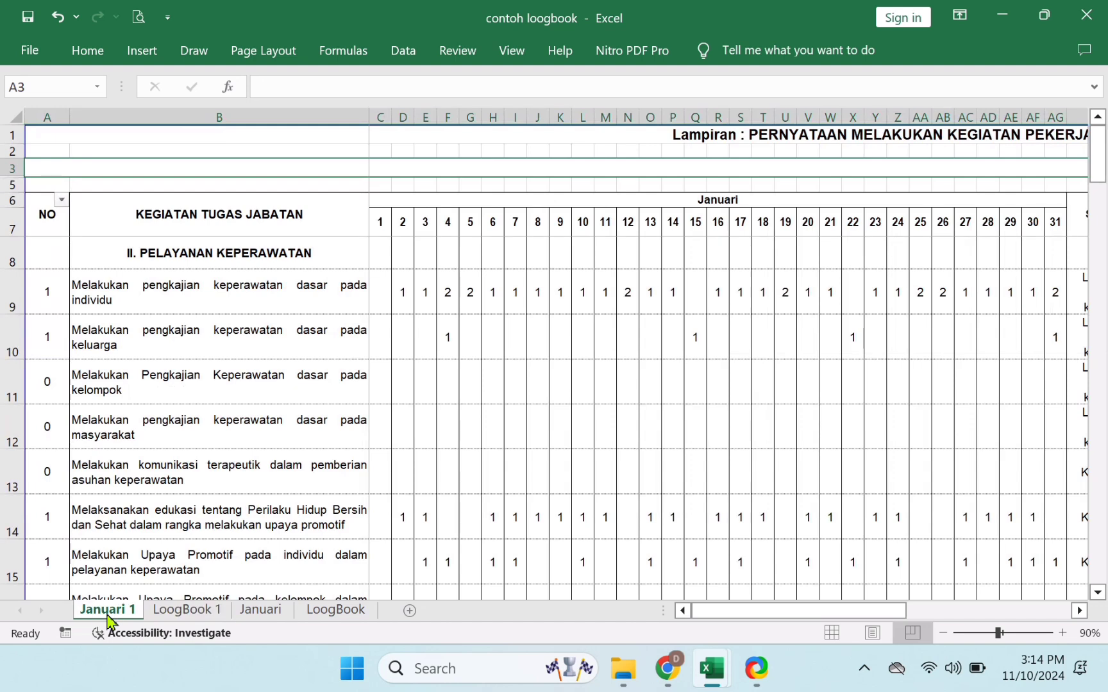
{"action": "left_click", "coordinate": [454, 303]}
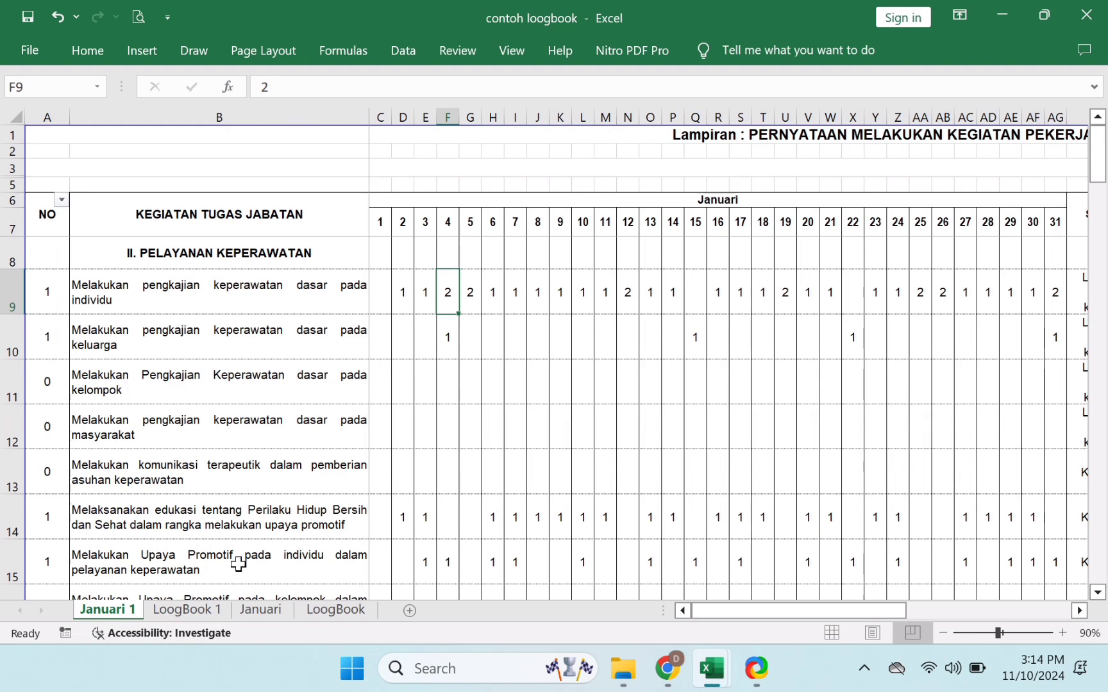
{"action": "left_click", "coordinate": [210, 614]}
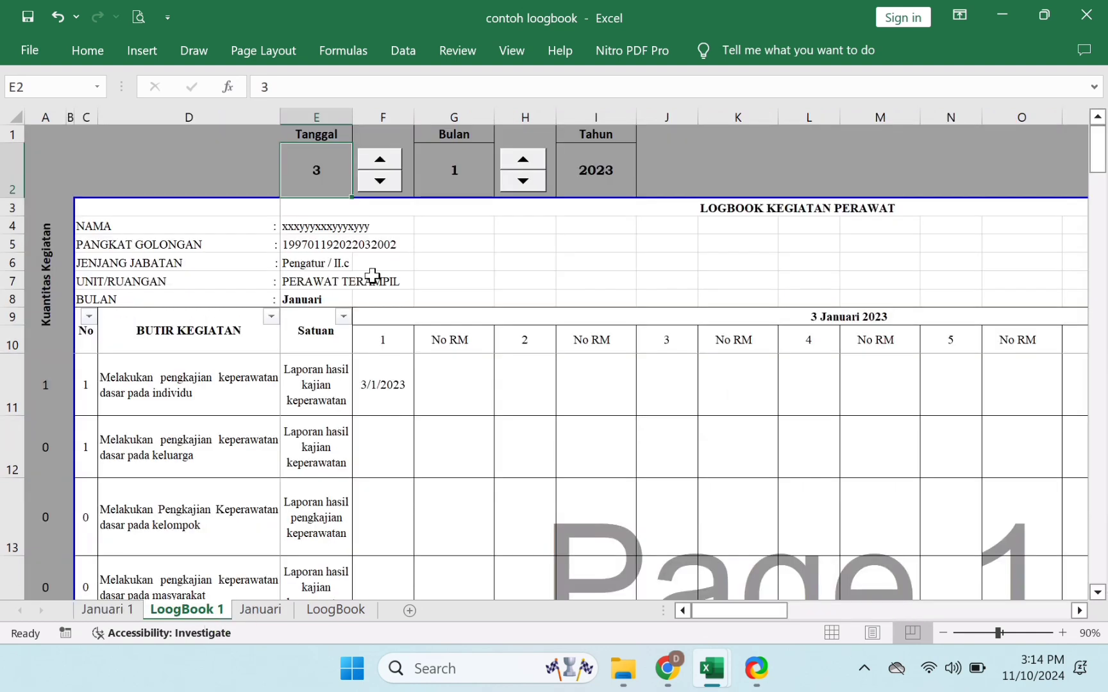
{"action": "left_click", "coordinate": [384, 161]}
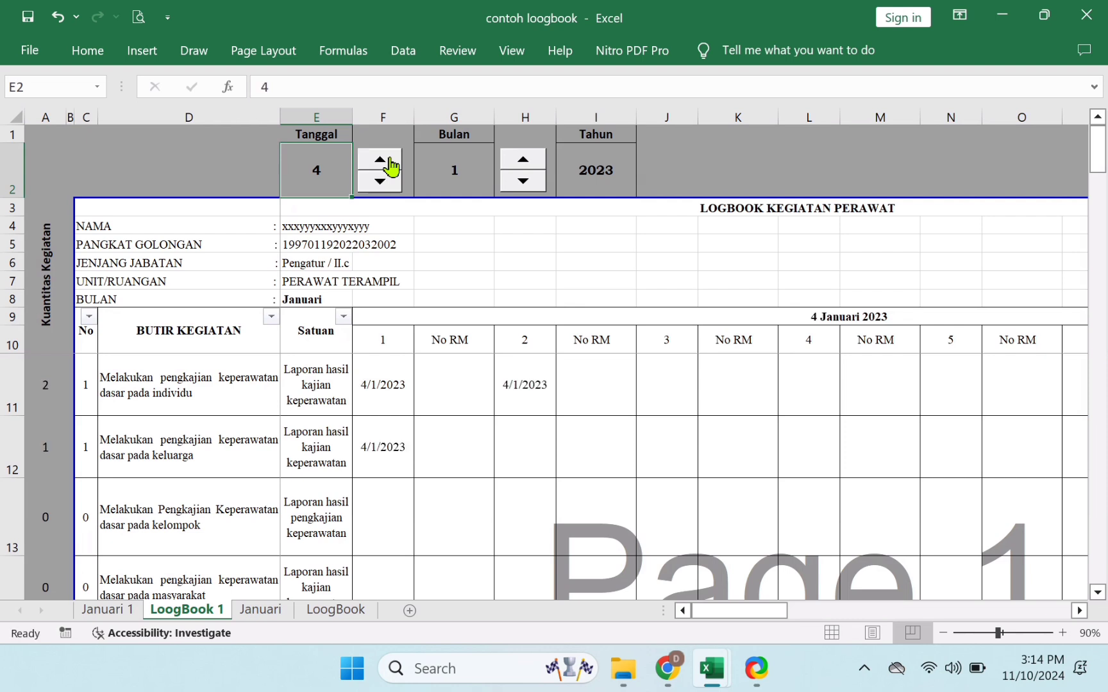
- Inspect the IF formulas behind the 4/1/2023 dates, activity name and record-number cells
{"action": "left_click", "coordinate": [385, 394]}
{"action": "left_click", "coordinate": [239, 401]}
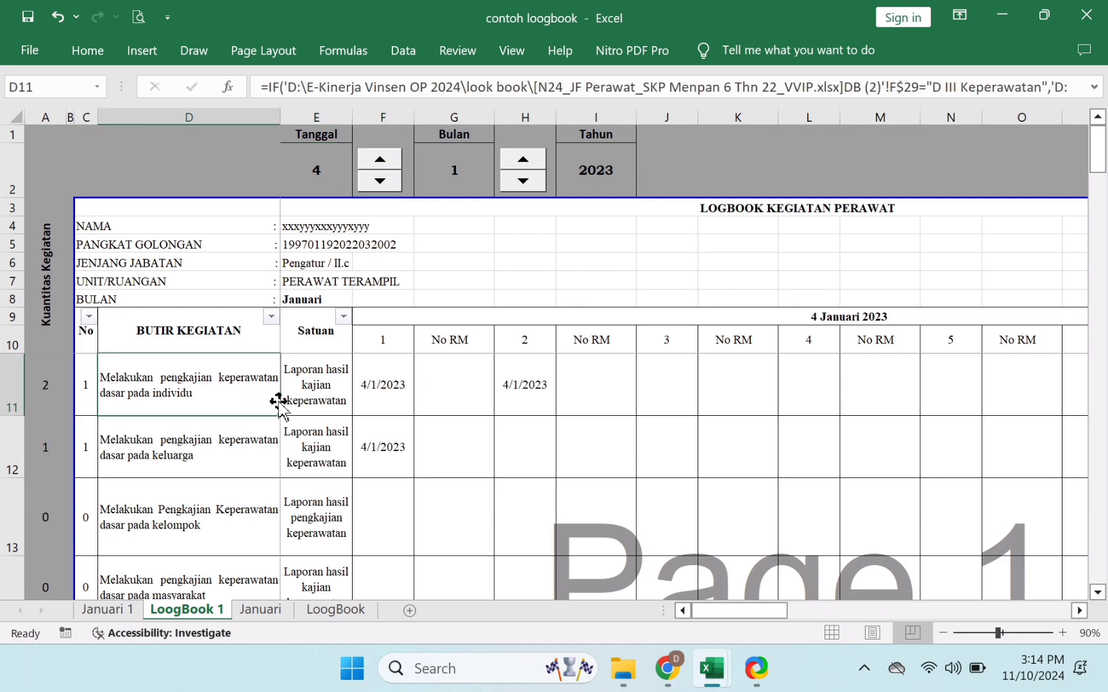
{"action": "left_click", "coordinate": [393, 406]}
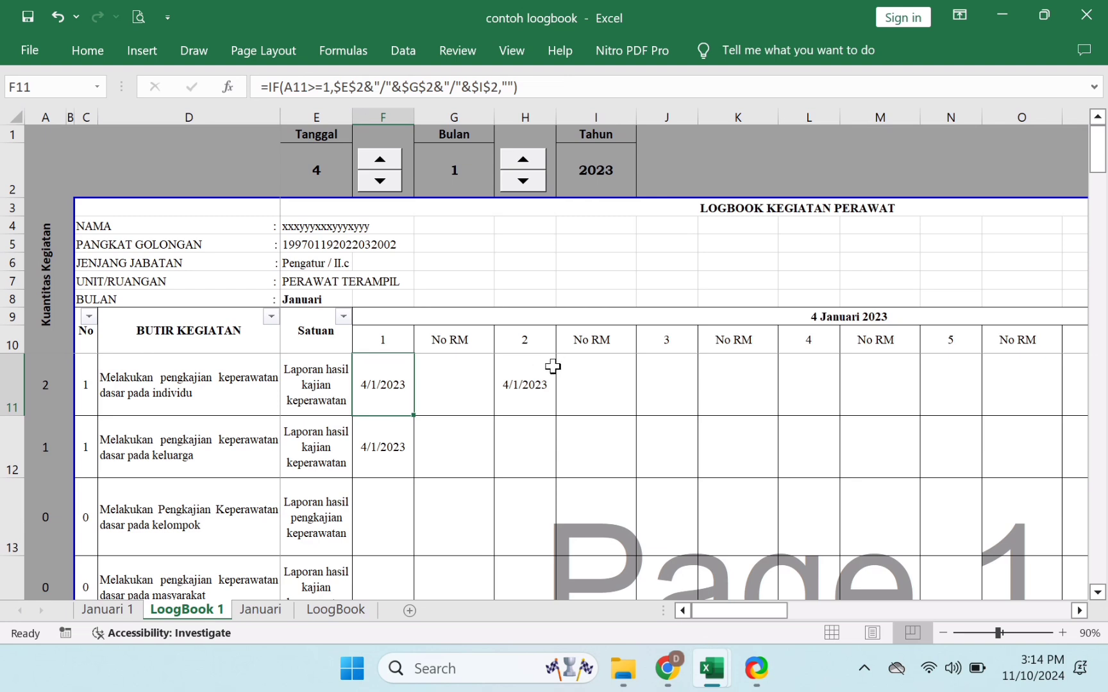
{"action": "left_click", "coordinate": [531, 383]}
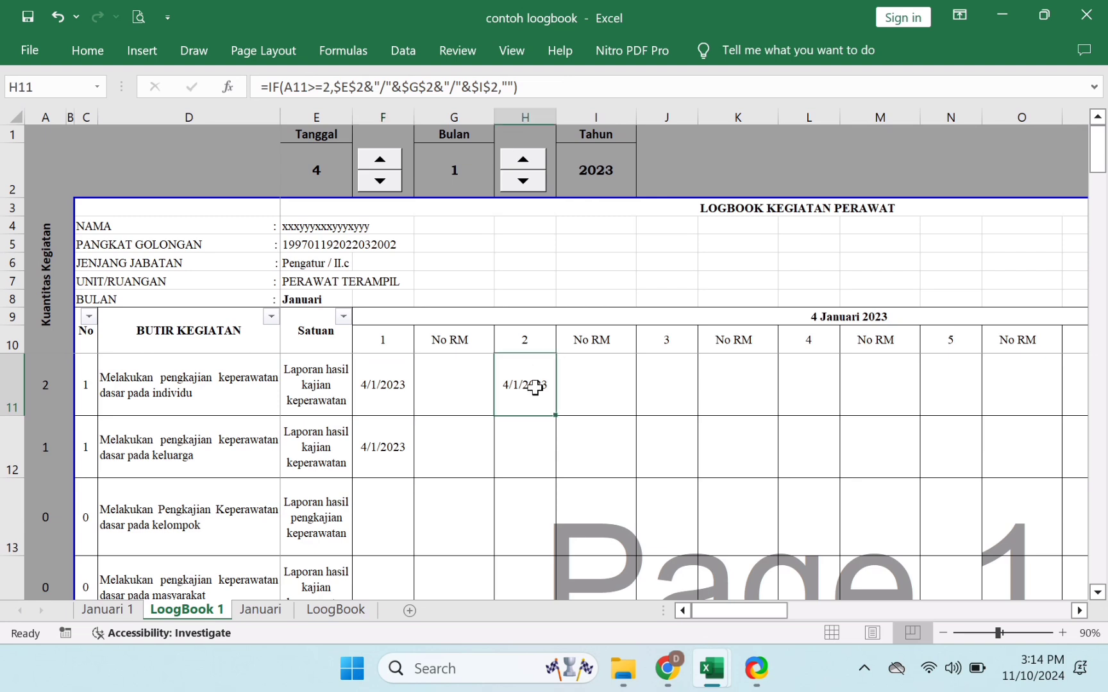
{"action": "left_click", "coordinate": [396, 398]}
{"action": "left_click", "coordinate": [543, 397]}
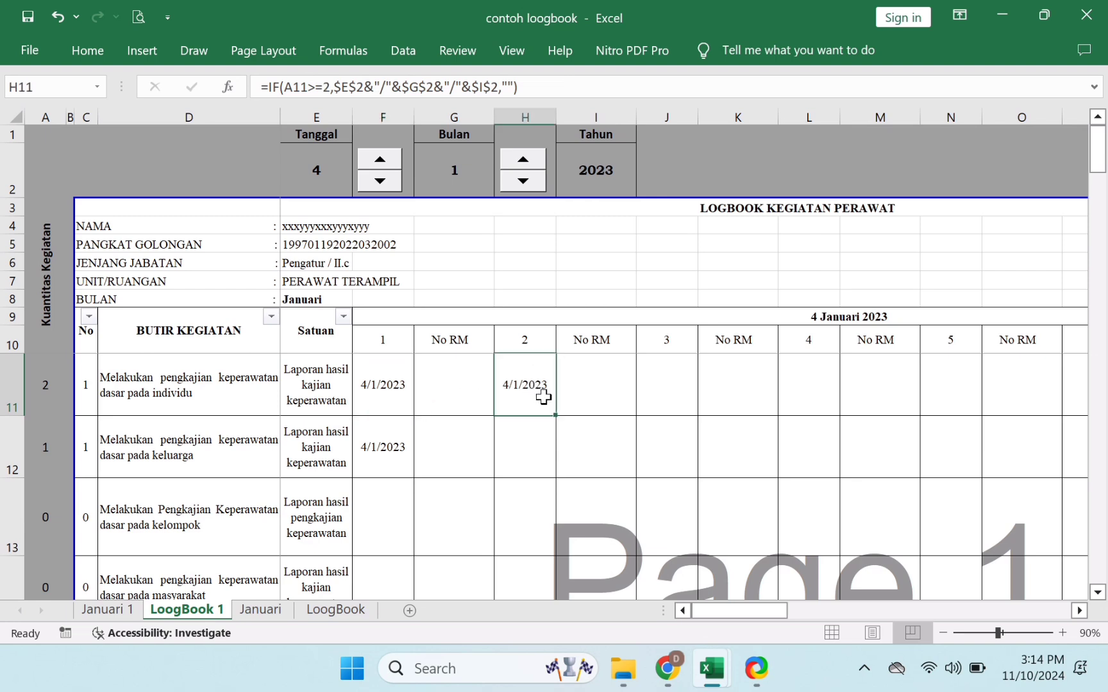
{"action": "left_click", "coordinate": [462, 378]}
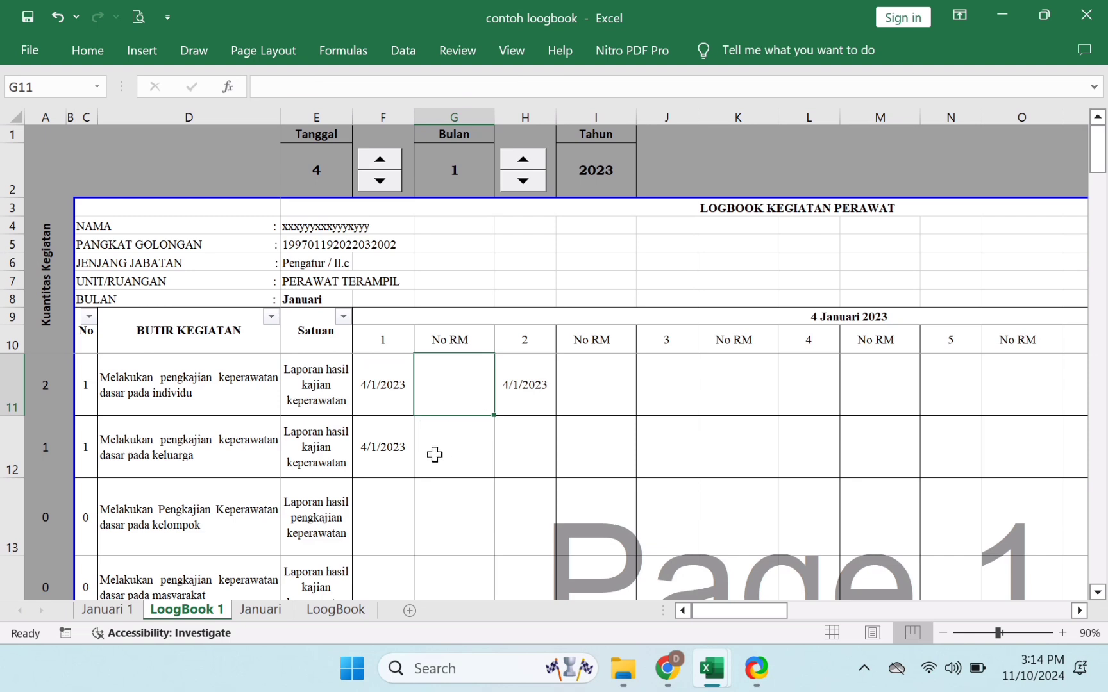
- Filter the No column to exclude 0, leaving 19 of 109 records shown
{"action": "left_click", "coordinate": [89, 316]}
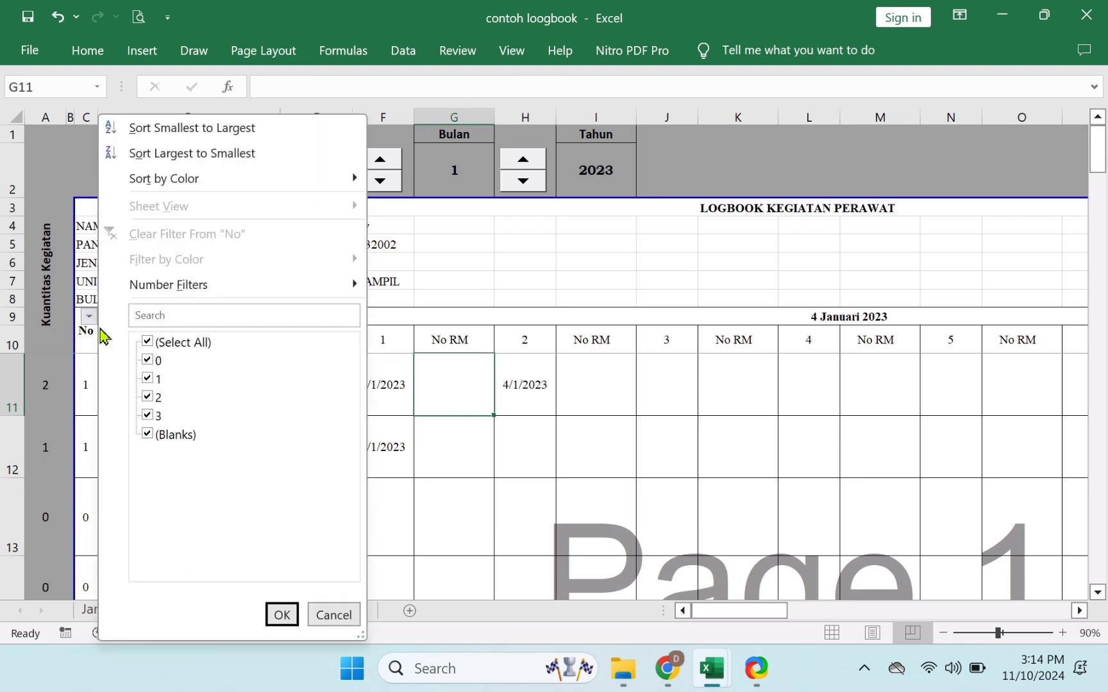
{"action": "left_click", "coordinate": [158, 362]}
{"action": "left_click", "coordinate": [282, 614]}
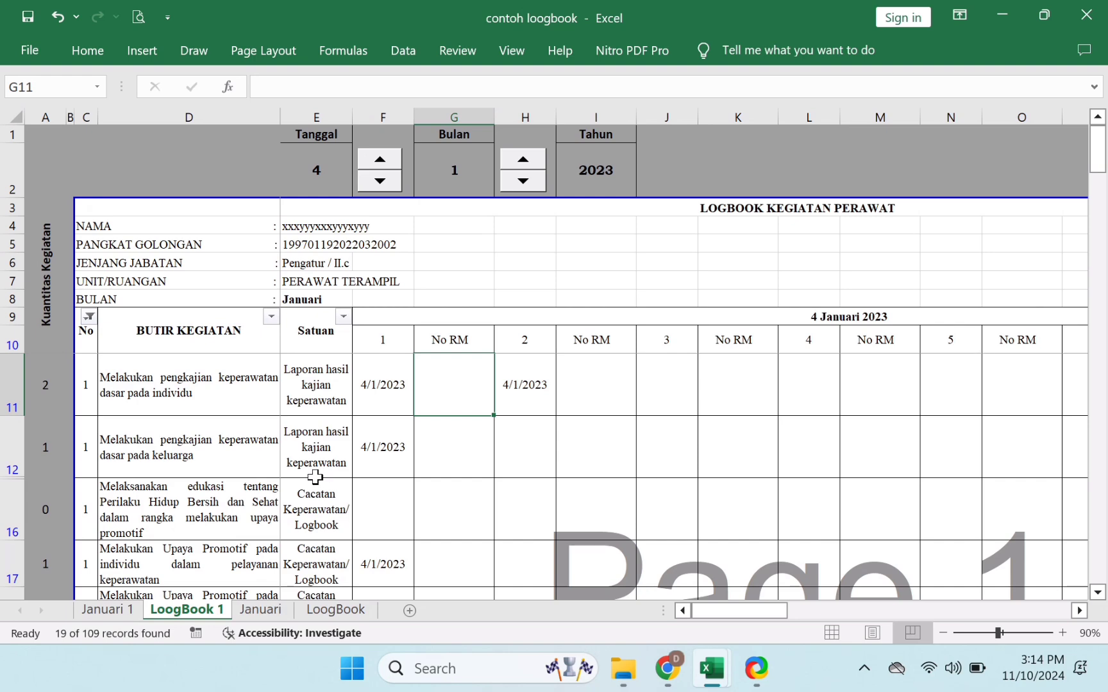
{"action": "scroll", "coordinate": [315, 477], "scroll_direction": "down", "scroll_amount": 7}
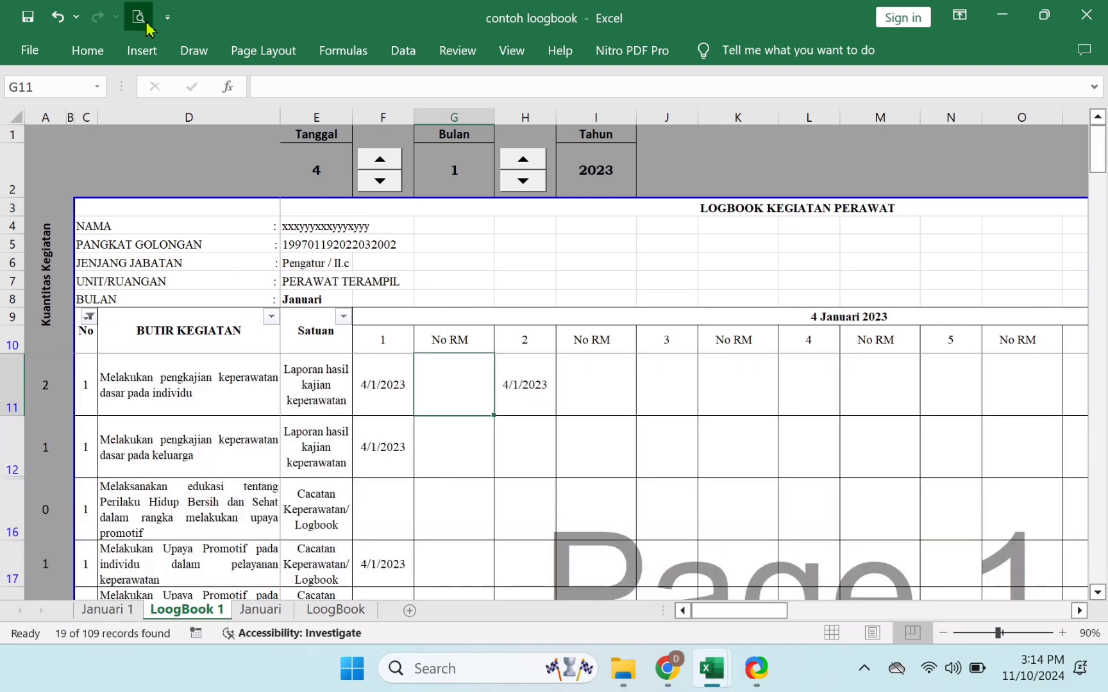
{"action": "left_click", "coordinate": [139, 17]}
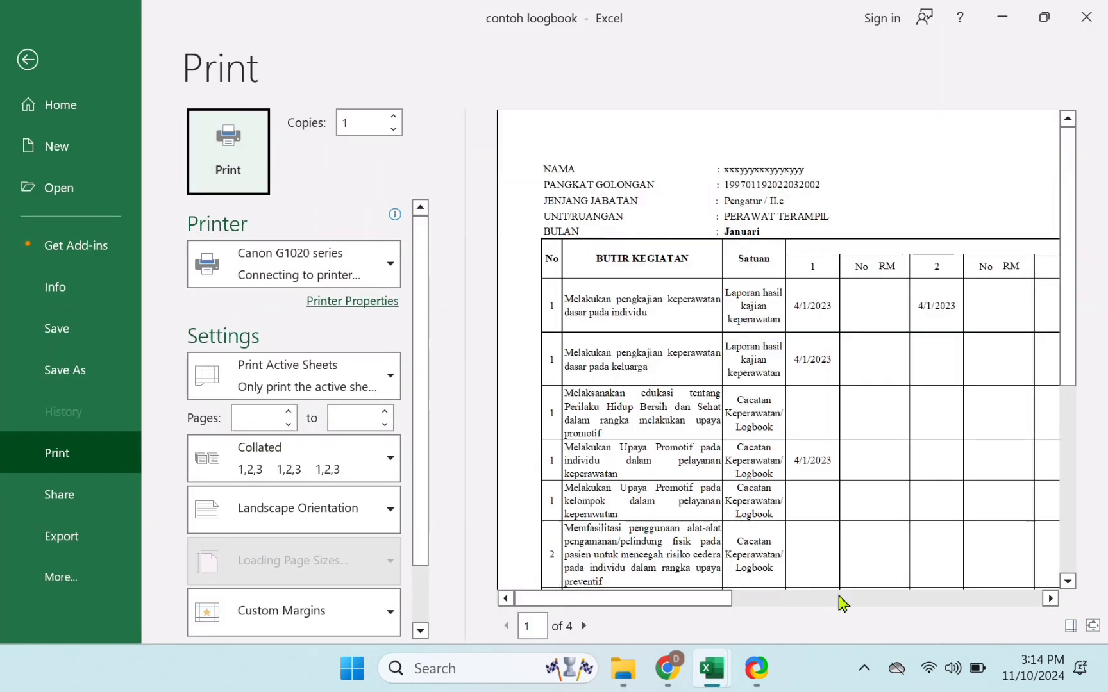
{"action": "left_click_drag", "start_coordinate": [1063, 298], "coordinate": [1052, 601]}
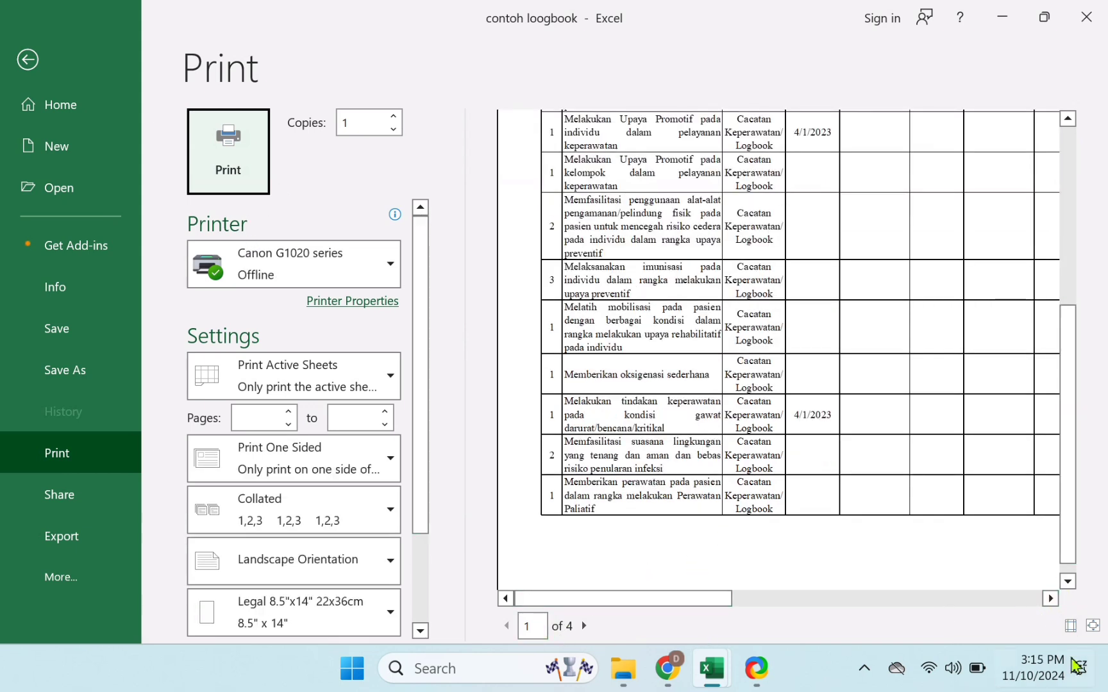
{"action": "left_click", "coordinate": [1067, 632]}
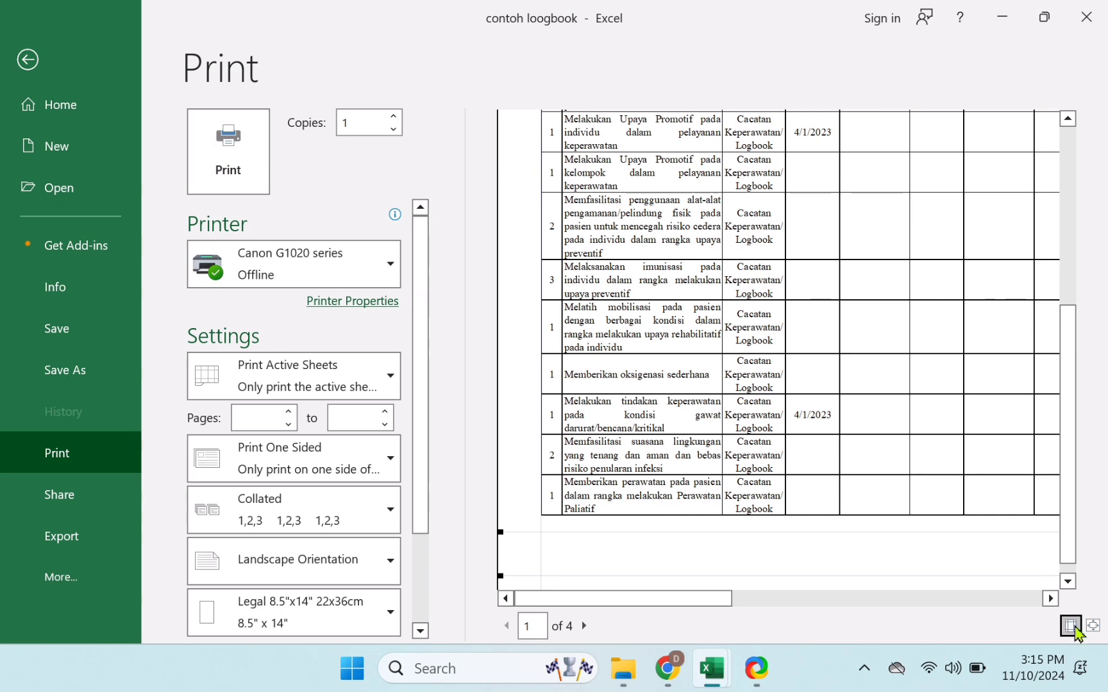
{"action": "left_click", "coordinate": [1084, 630]}
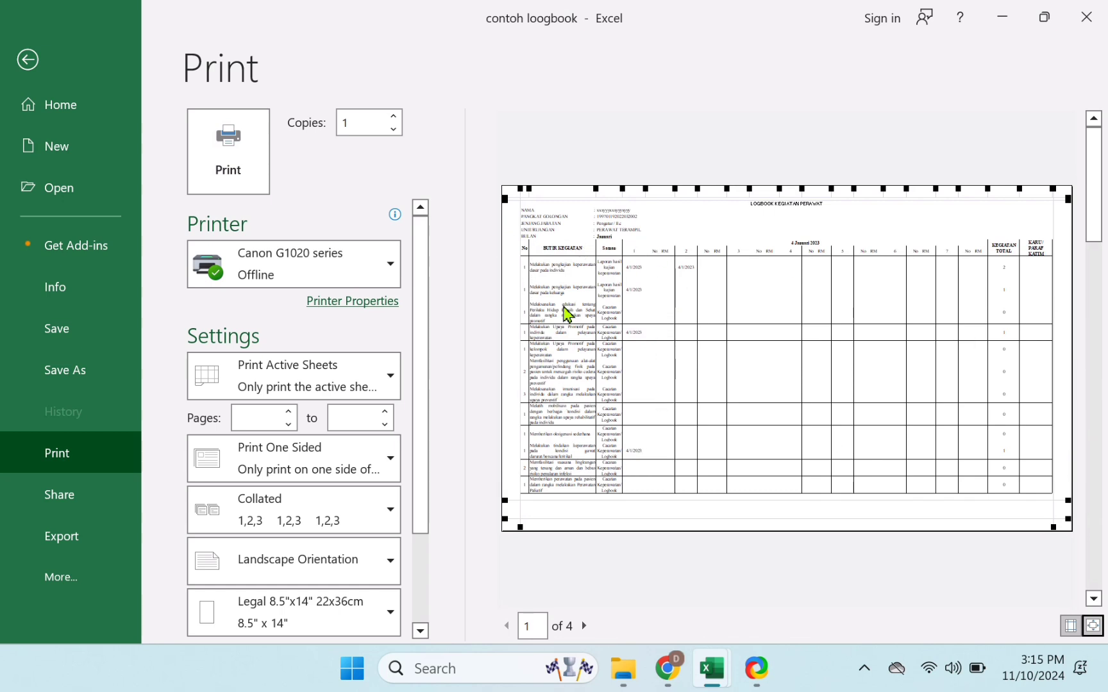
{"action": "left_click", "coordinate": [1094, 633]}
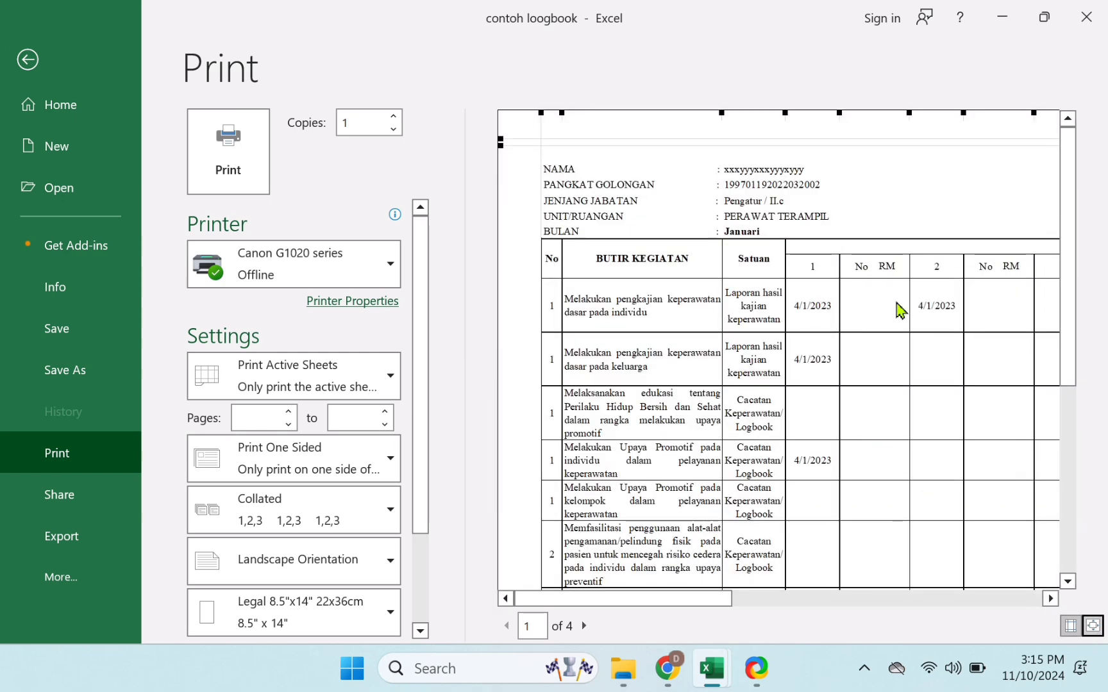
{"action": "left_click", "coordinate": [28, 60]}
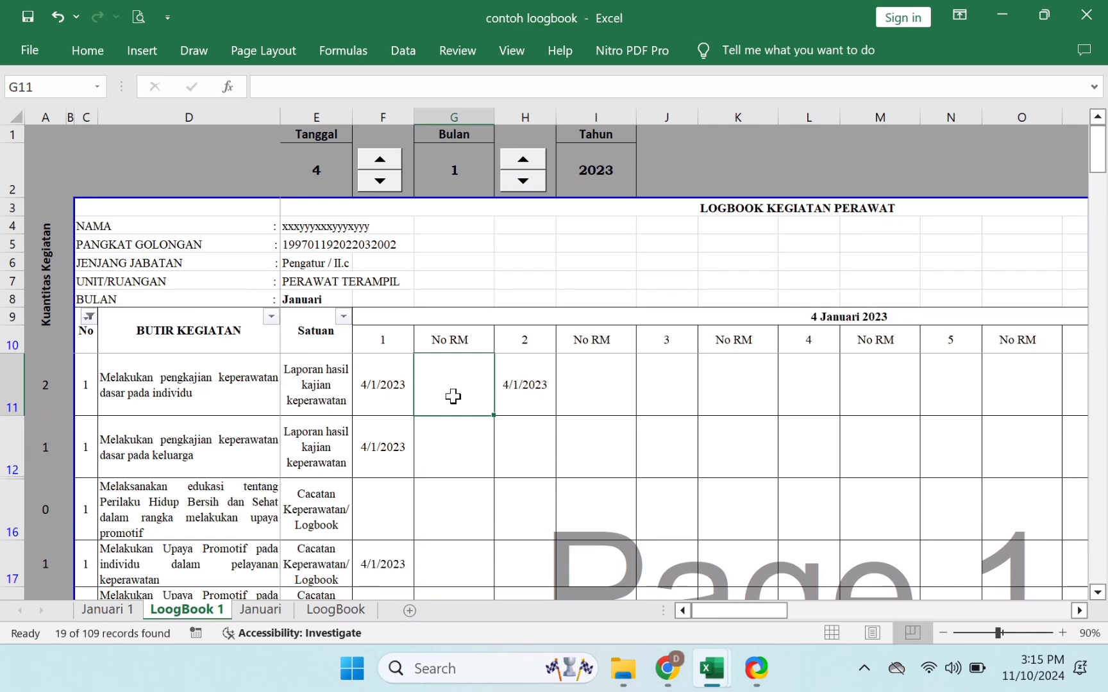
- Enter medical record numbers in G11 and I11 for the first activity on 4 January
{"action": "left_click", "coordinate": [588, 397]}
{"action": "left_click", "coordinate": [459, 396]}
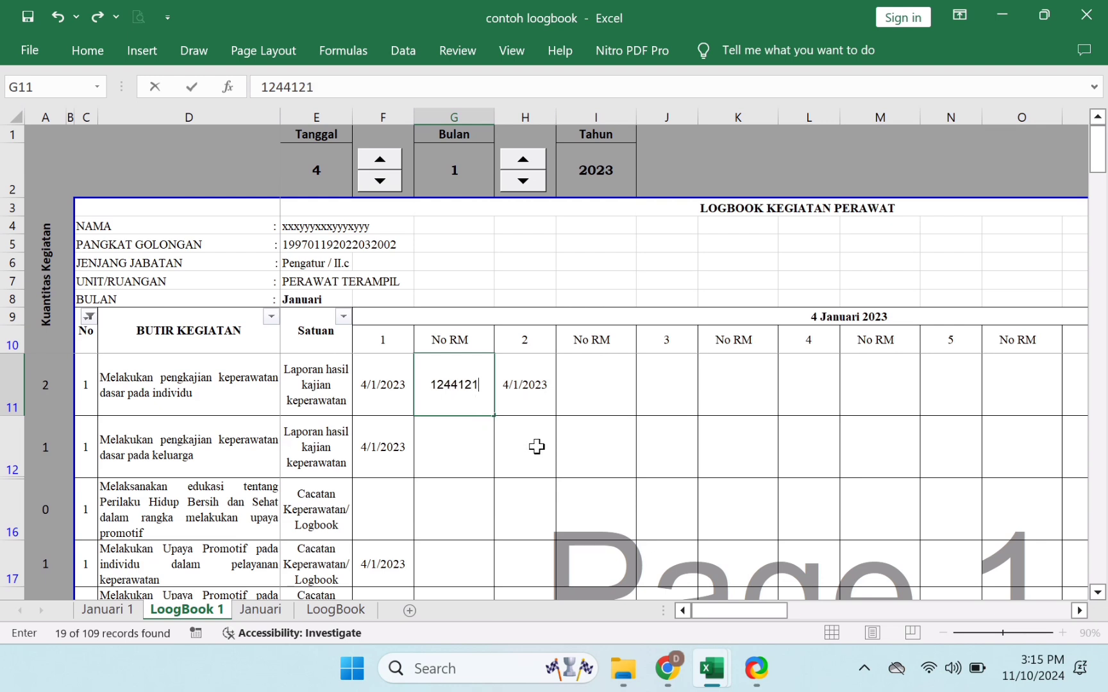
{"action": "left_click", "coordinate": [605, 401]}
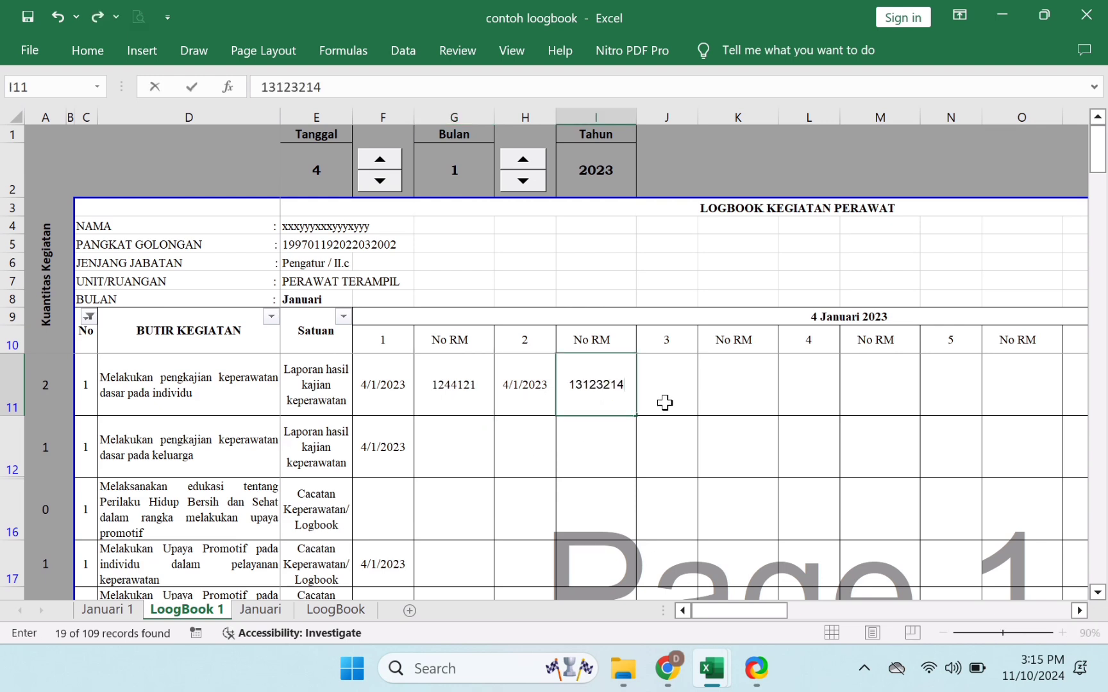
{"action": "left_click", "coordinate": [708, 415]}
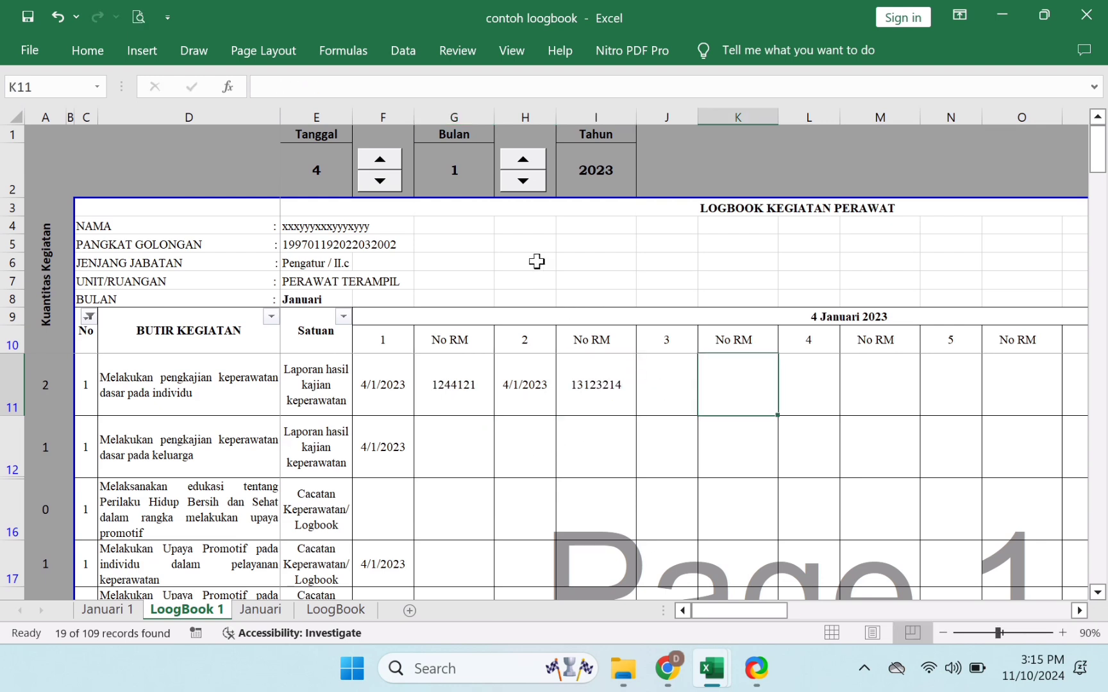
- Advance the logbook date to 6 Januari 2023, checking row 11's date formulas and RM entries
{"action": "left_click", "coordinate": [392, 167]}
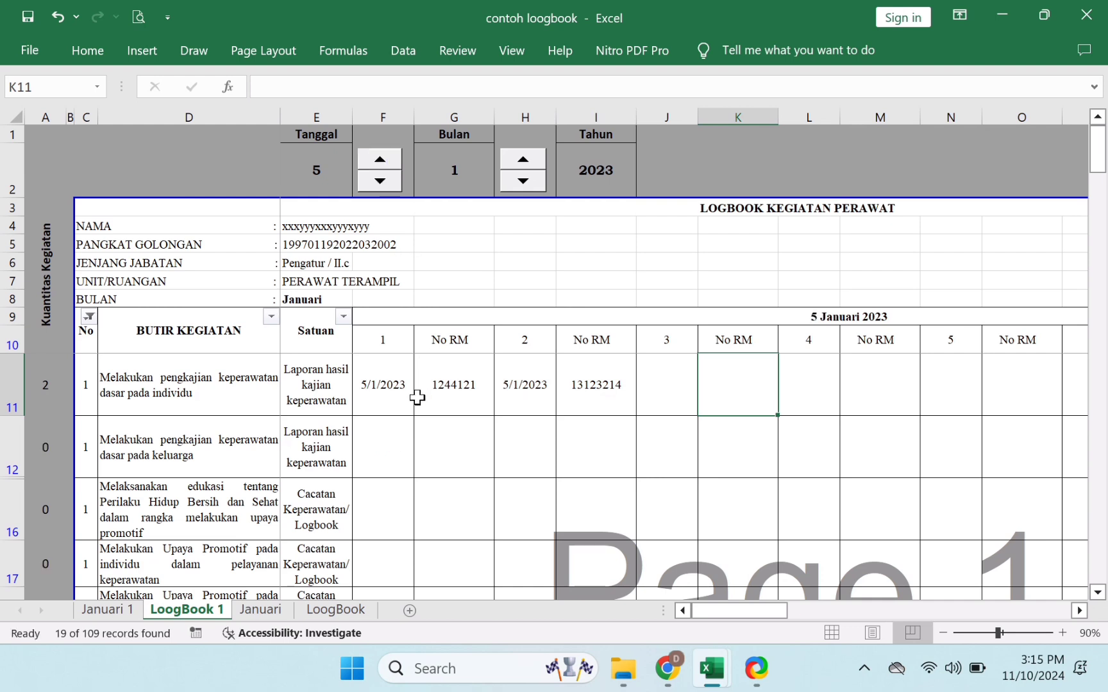
{"action": "left_click", "coordinate": [368, 382]}
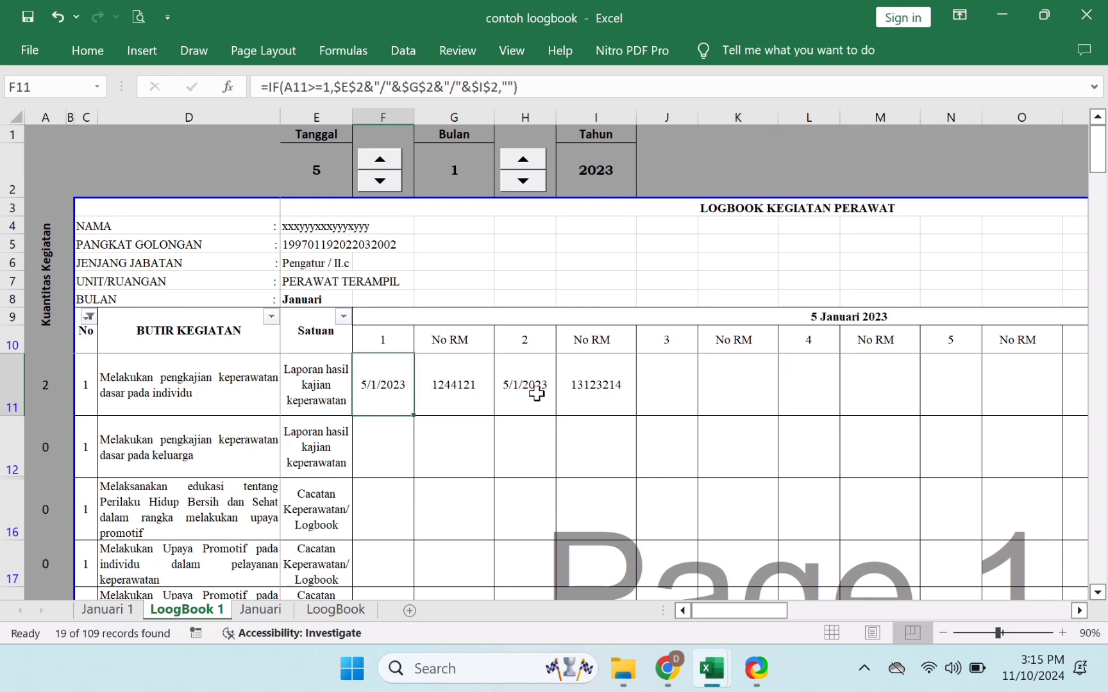
{"action": "left_click", "coordinate": [534, 388]}
{"action": "left_click", "coordinate": [389, 164]}
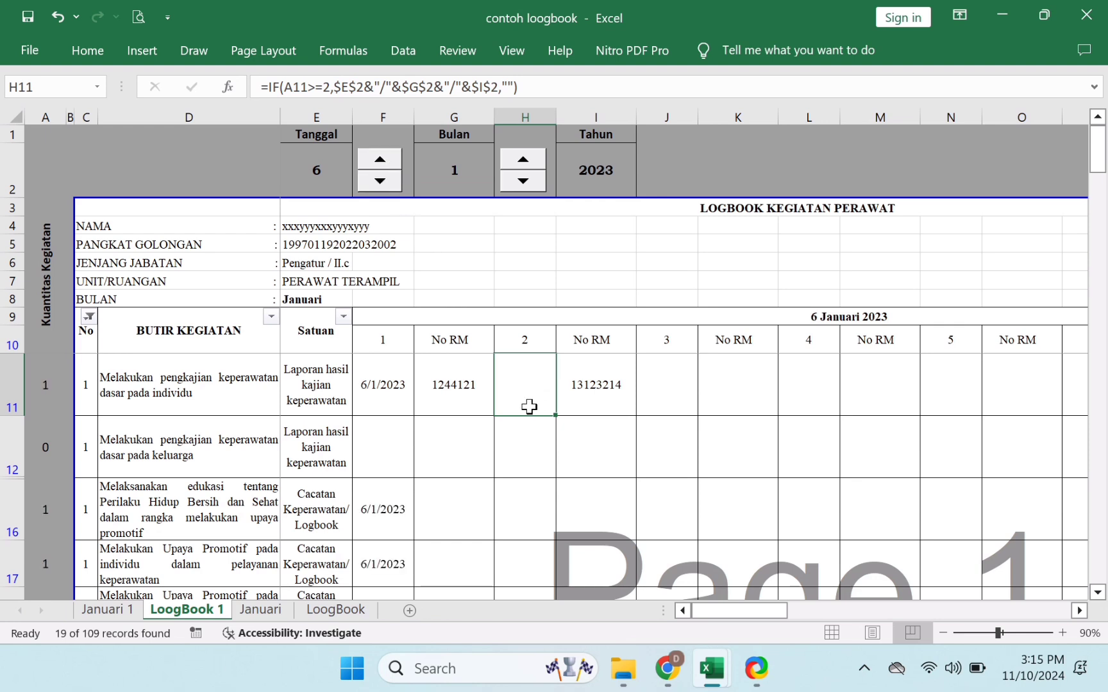
{"action": "left_click", "coordinate": [621, 397]}
{"action": "left_click", "coordinate": [533, 378]}
{"action": "left_click", "coordinate": [535, 340]}
{"action": "left_click", "coordinate": [612, 390]}
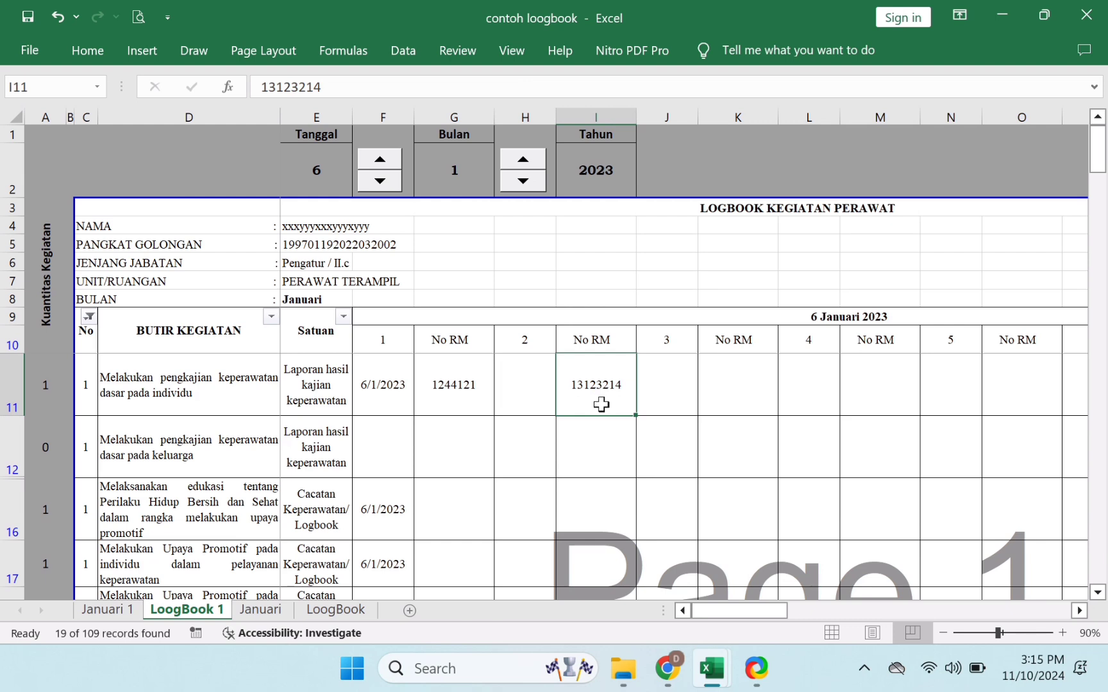
{"action": "left_click", "coordinate": [464, 404]}
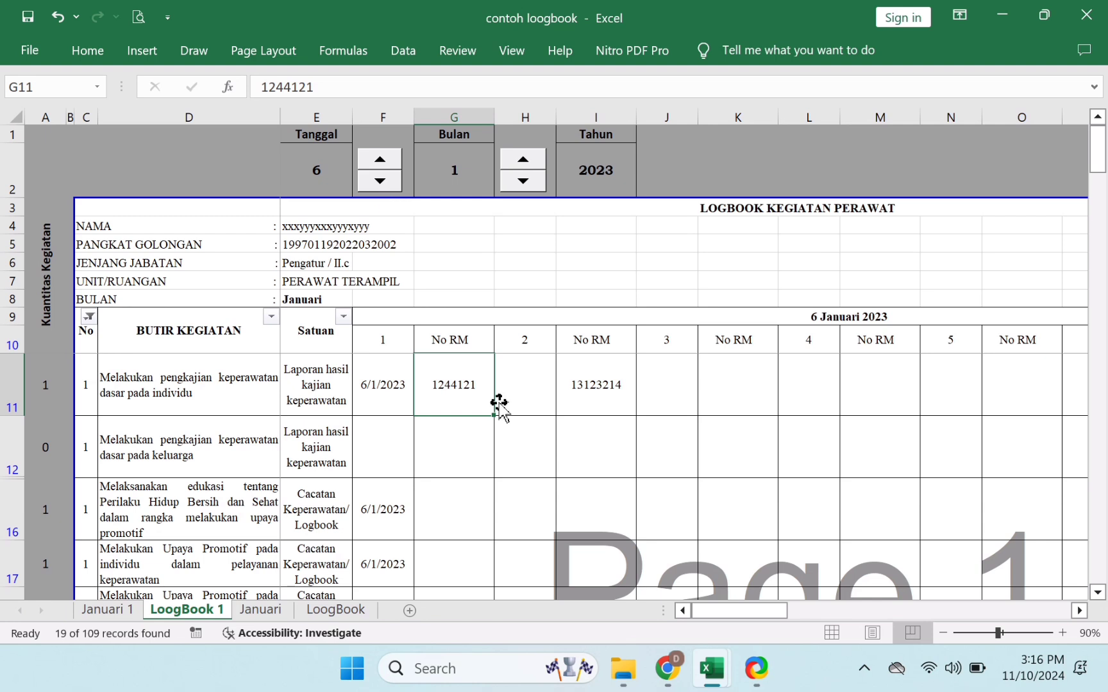
- Step the logbook date back to 3 Januari 2023 and review F11's date formula
{"action": "left_click", "coordinate": [385, 183]}
{"action": "left_click", "coordinate": [385, 184]}
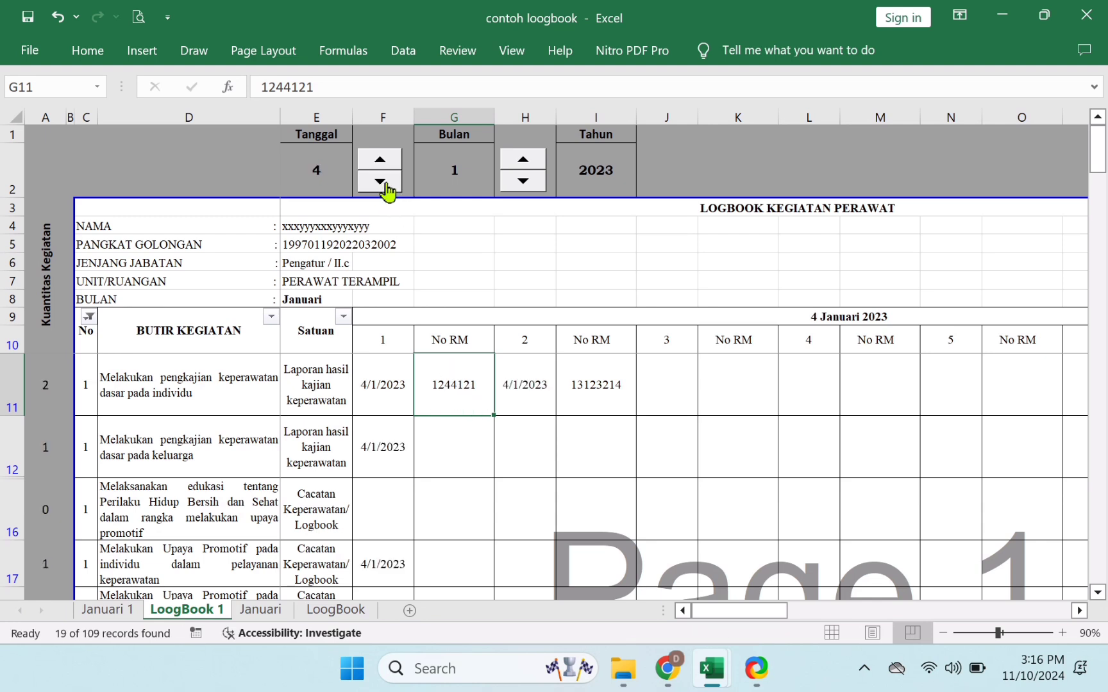
{"action": "left_click", "coordinate": [385, 184]}
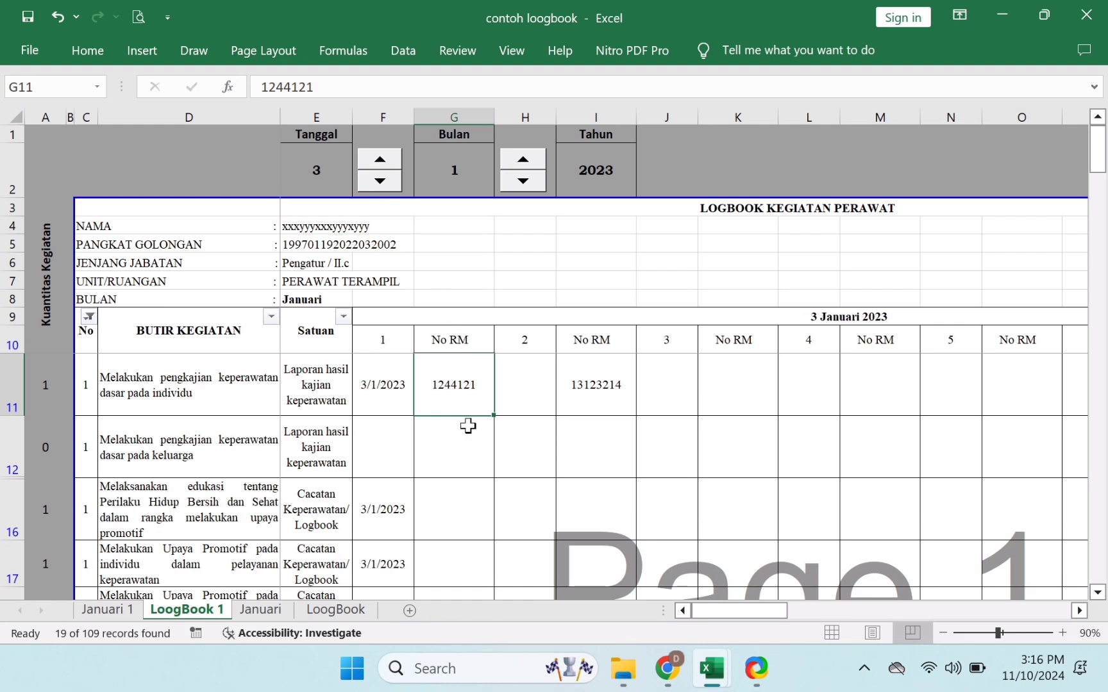
{"action": "left_click", "coordinate": [385, 388]}
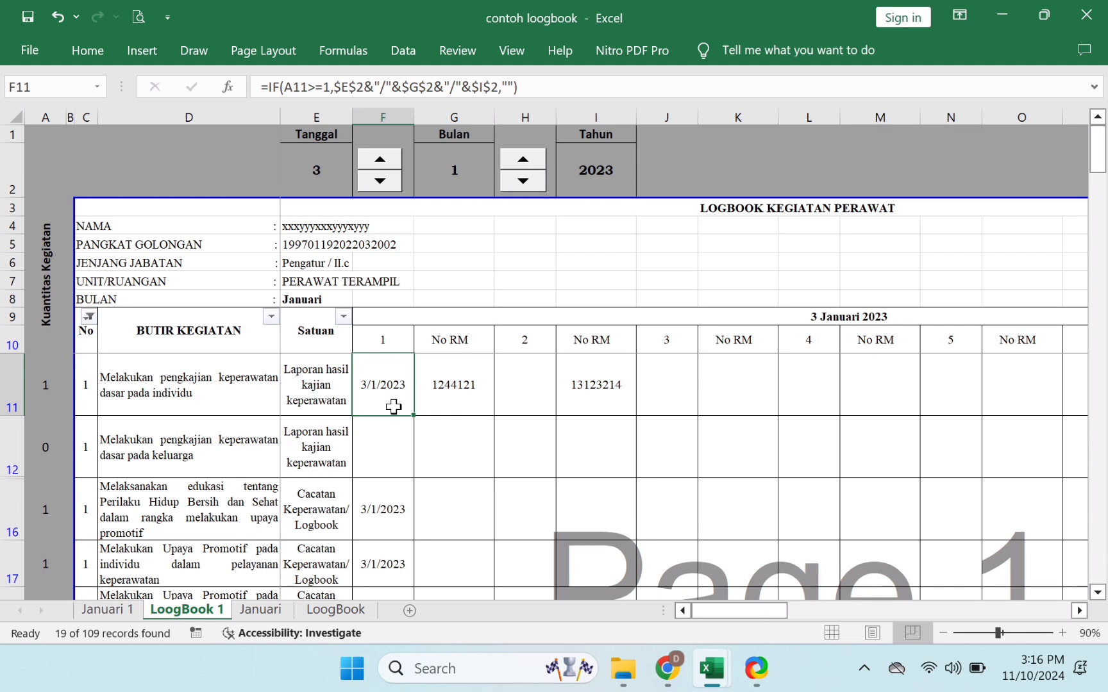
{"action": "left_click", "coordinate": [400, 342]}
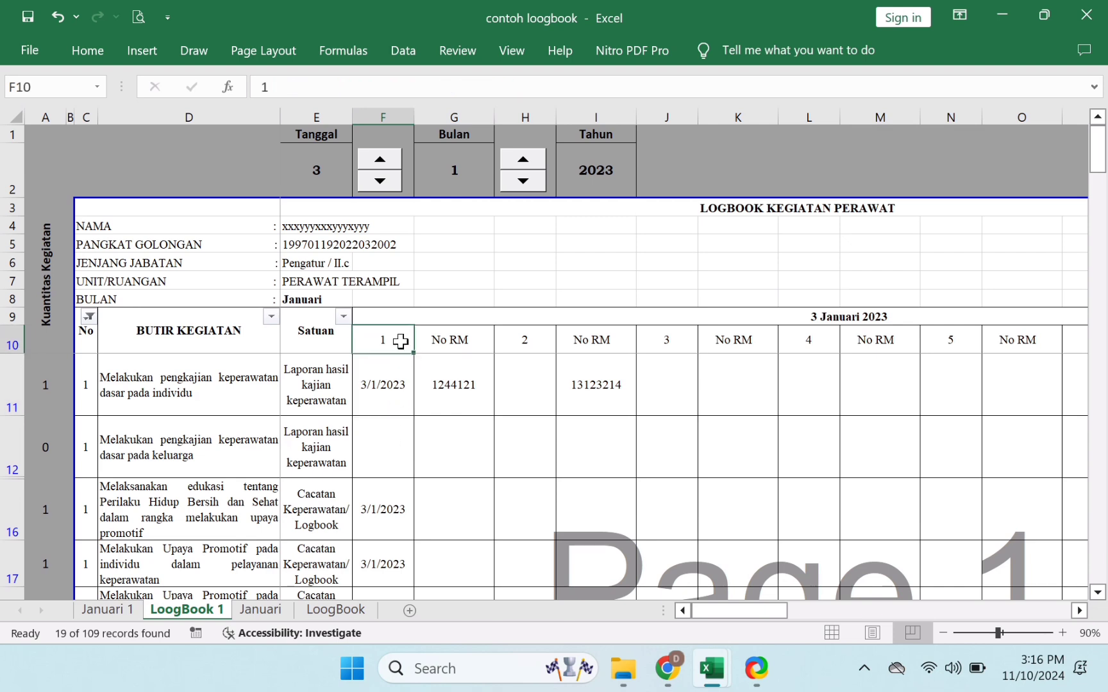
{"action": "left_click", "coordinate": [392, 407]}
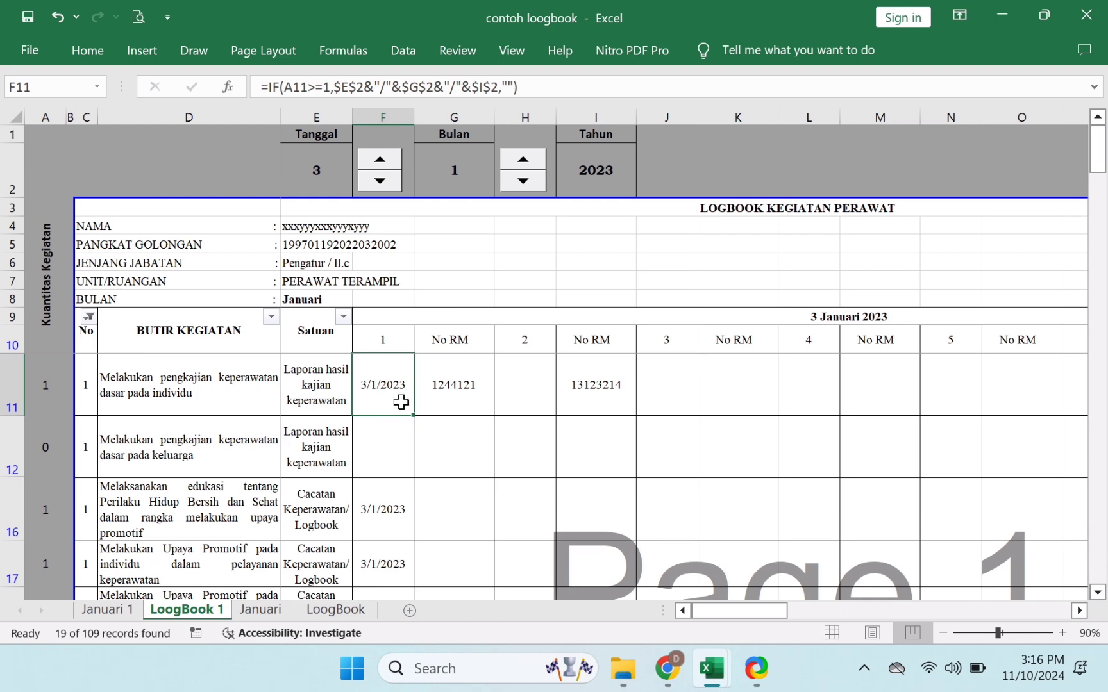
- Clear the medical record numbers from I11 and G11 in the first activity row
{"action": "left_click", "coordinate": [454, 400]}
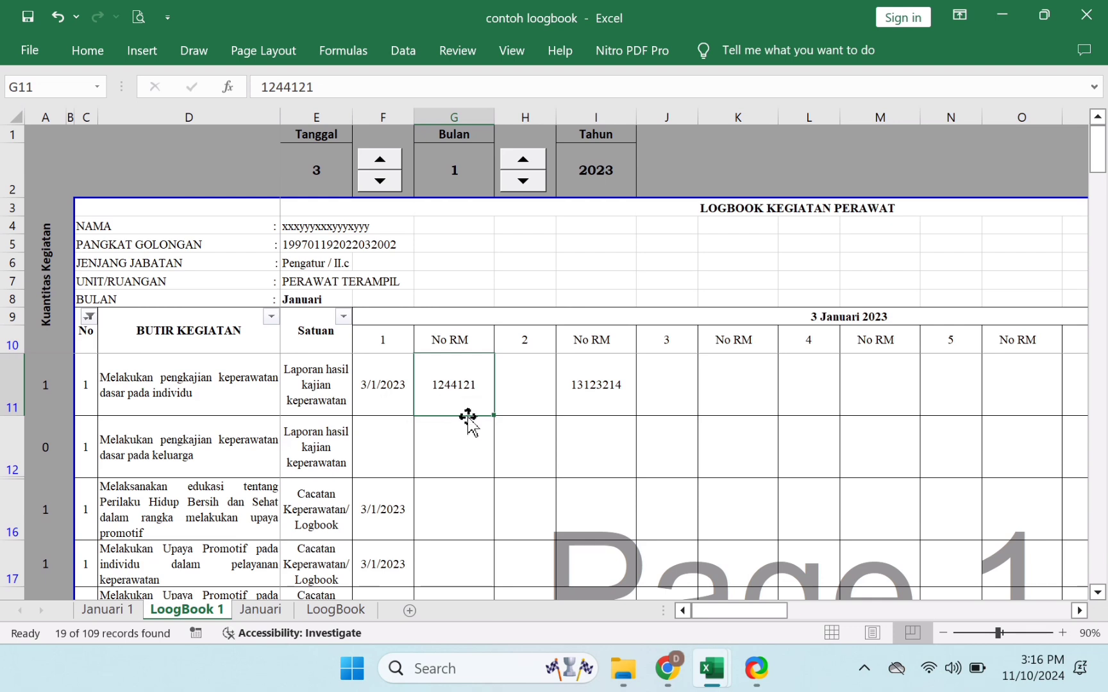
{"action": "left_click", "coordinate": [535, 403]}
{"action": "left_click", "coordinate": [597, 405]}
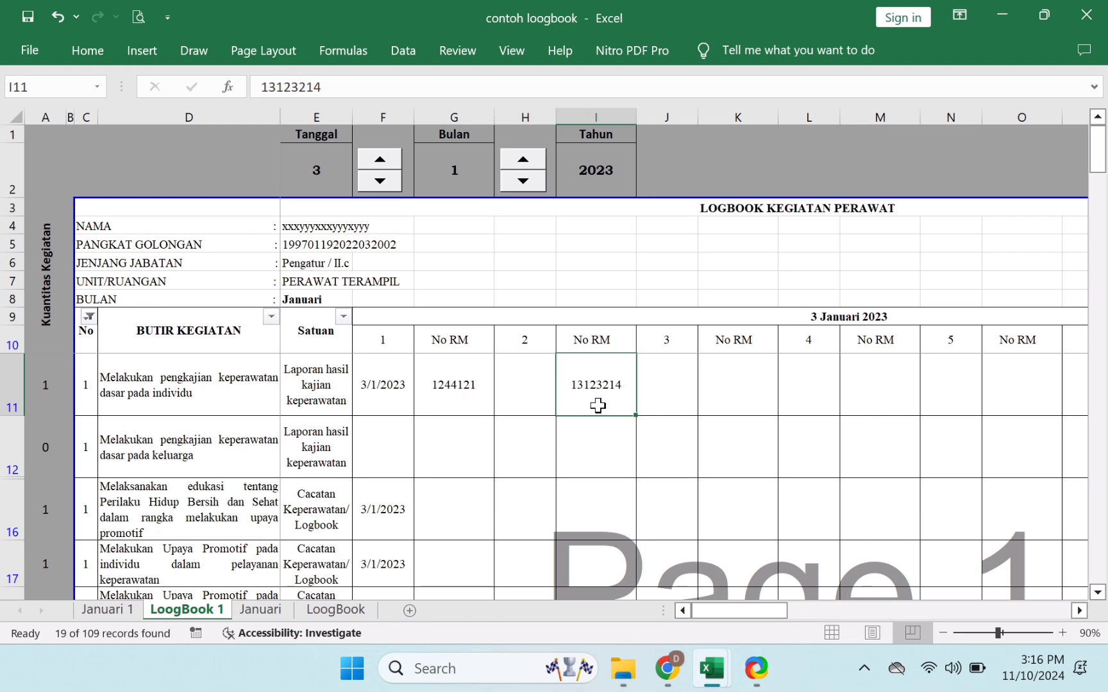
{"action": "key", "text": "BackSpace"}
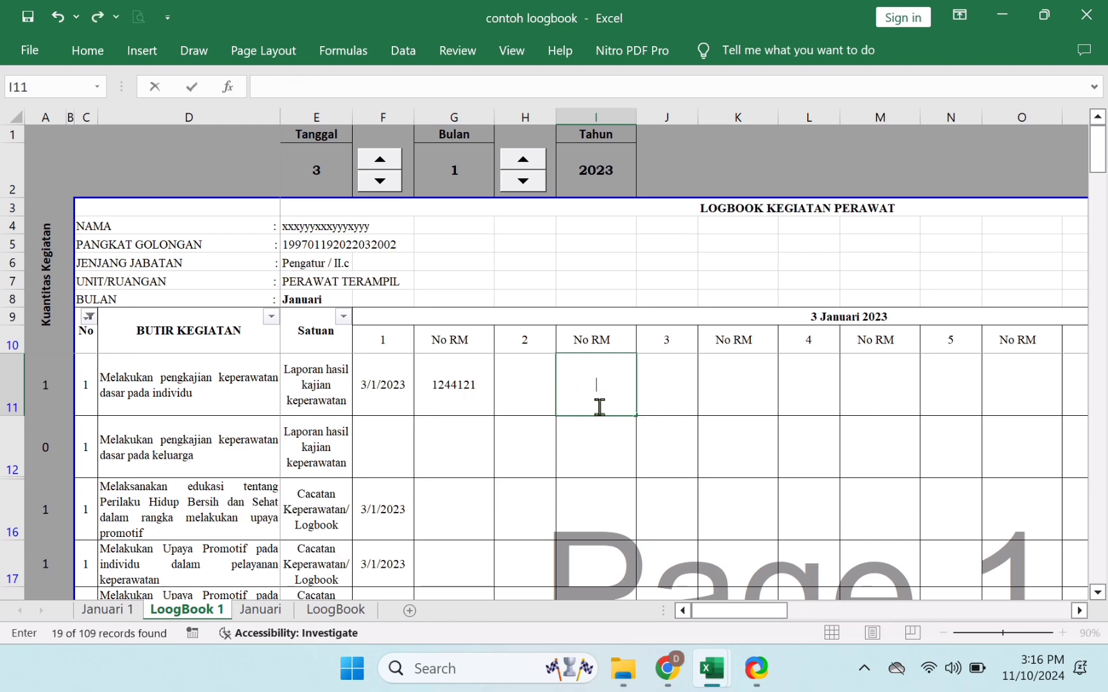
{"action": "left_click", "coordinate": [702, 567]}
{"action": "left_click", "coordinate": [467, 422]}
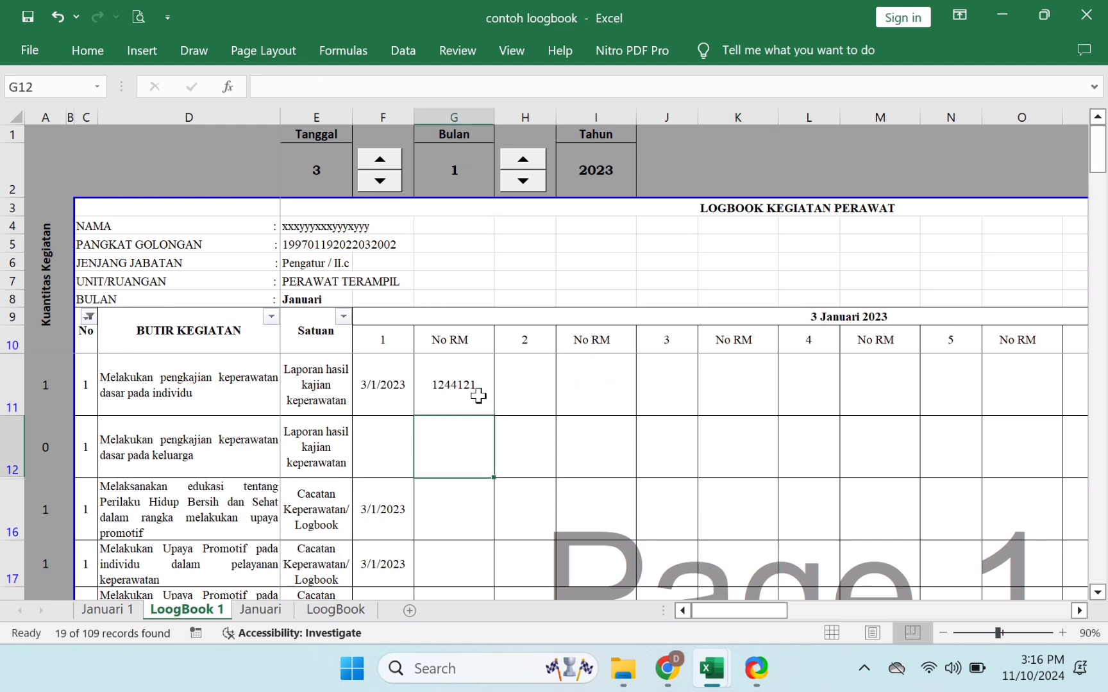
{"action": "left_click", "coordinate": [476, 405]}
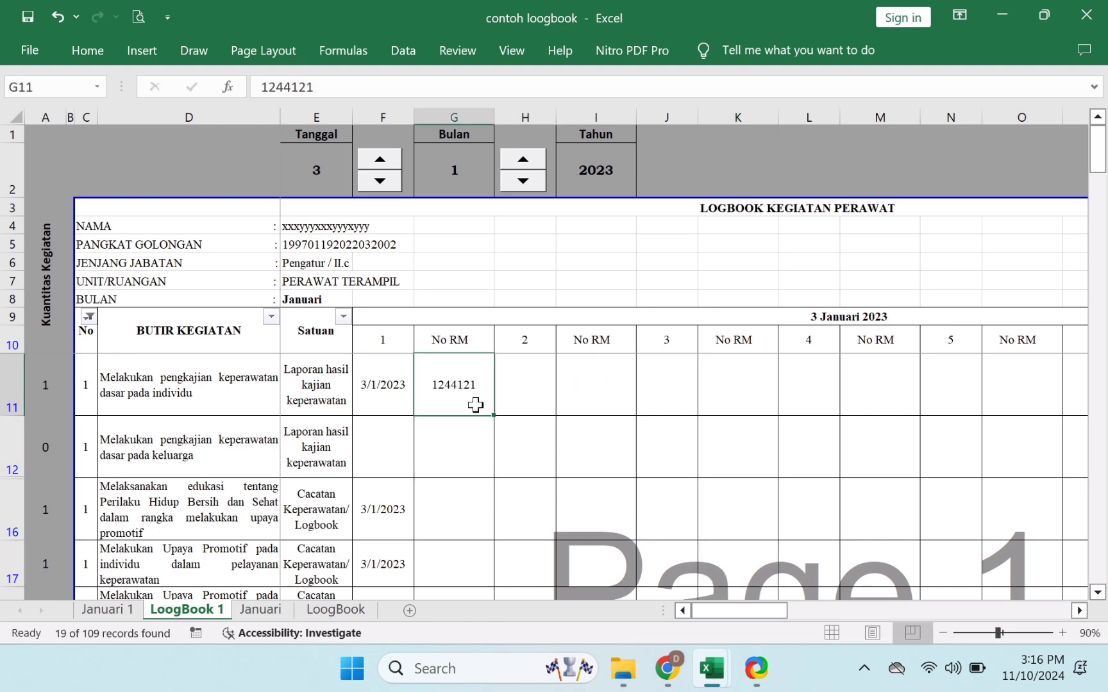
{"action": "left_click", "coordinate": [389, 397]}
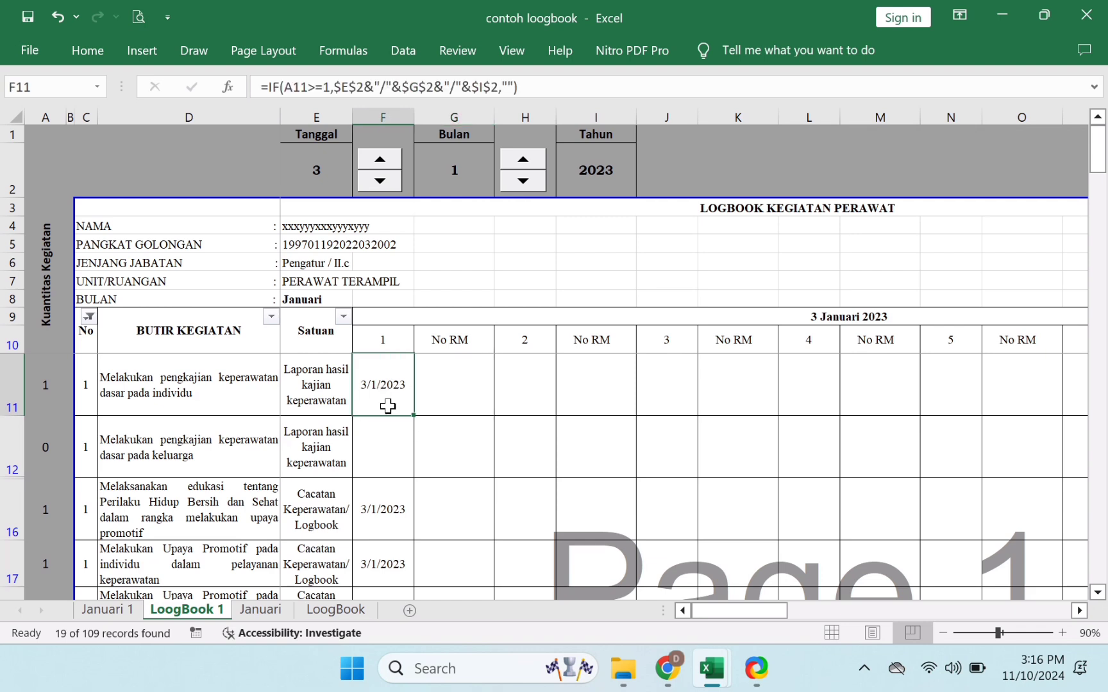
- Set the logbook date to 4 Januari 2023, briefly switching Bulan to February and back
{"action": "left_click", "coordinate": [390, 160]}
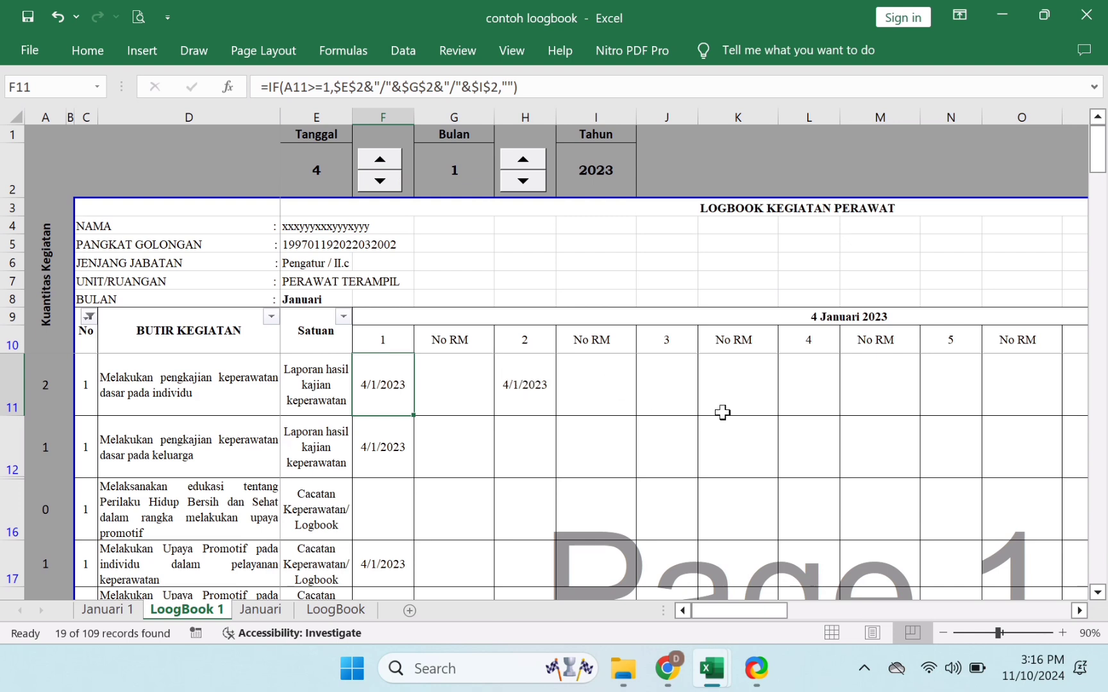
{"action": "left_click", "coordinate": [330, 172]}
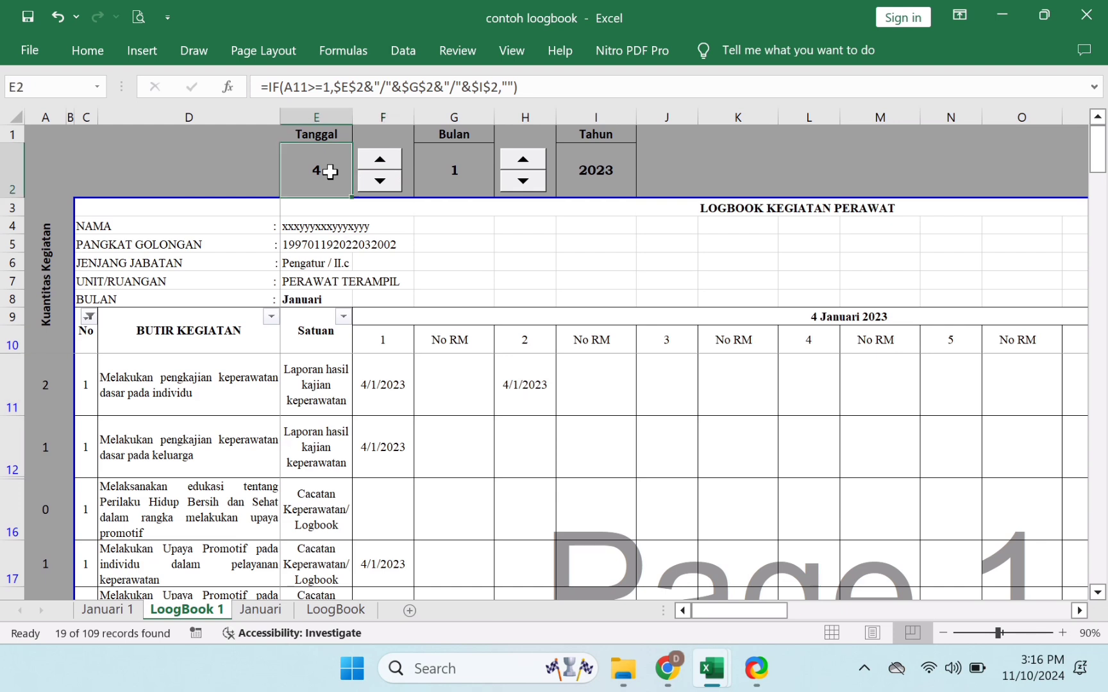
{"action": "left_click", "coordinate": [535, 164]}
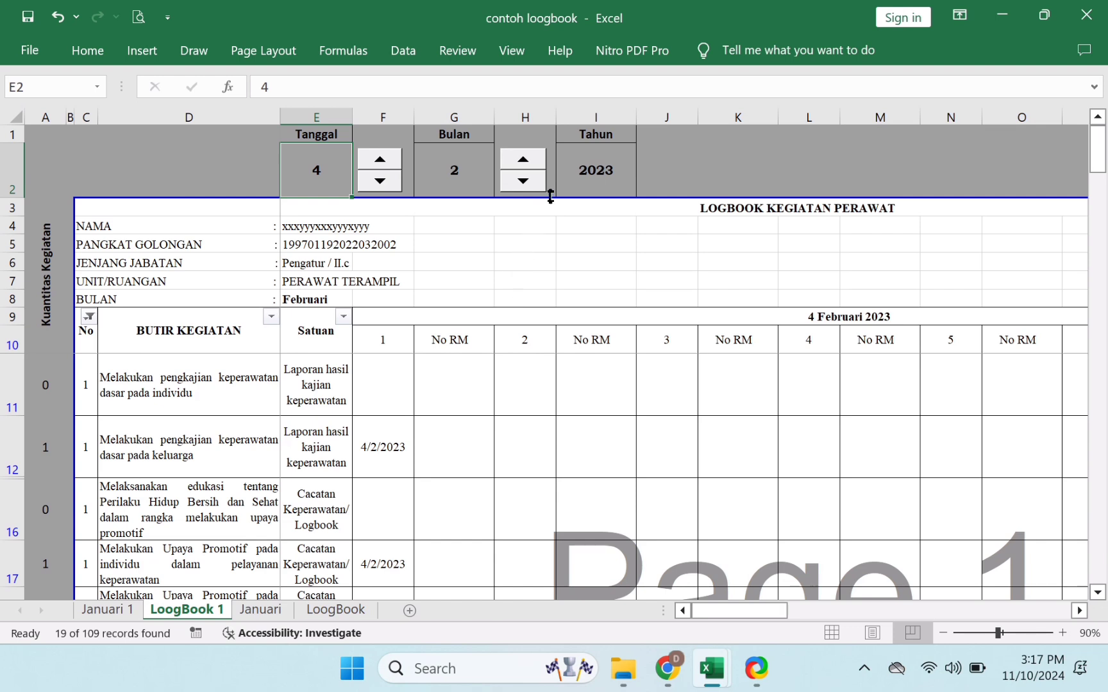
{"action": "left_click", "coordinate": [529, 186]}
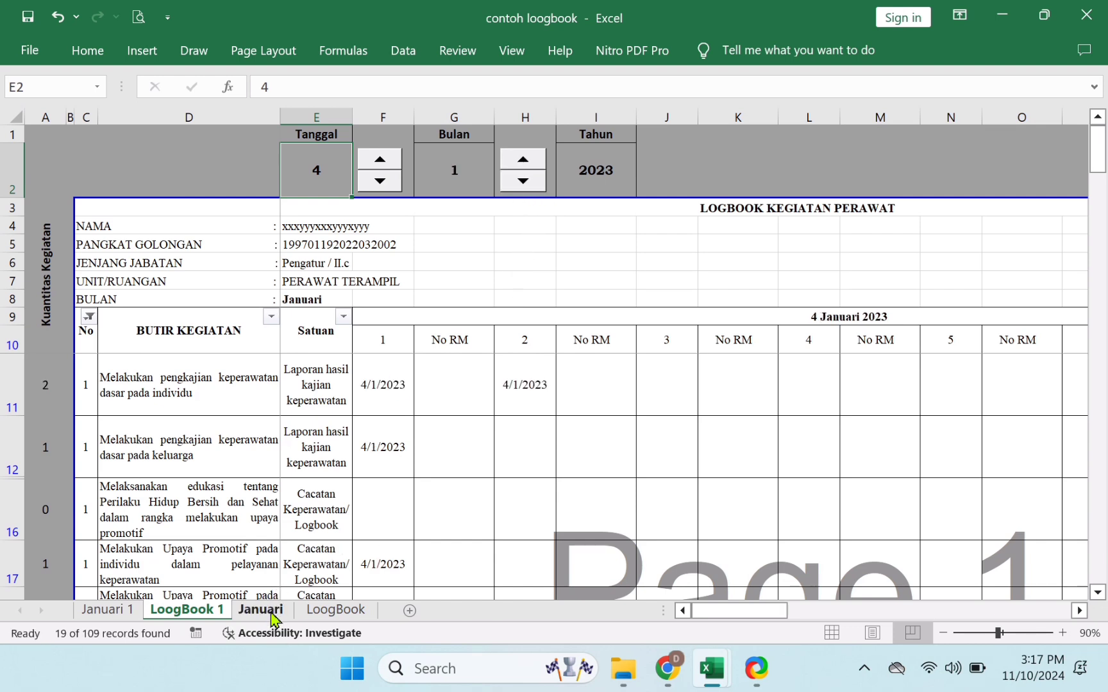
- Close contoh loogbook without saving and switch to the SKP 2023 workbook in Excel
{"action": "left_click", "coordinate": [1088, 18]}
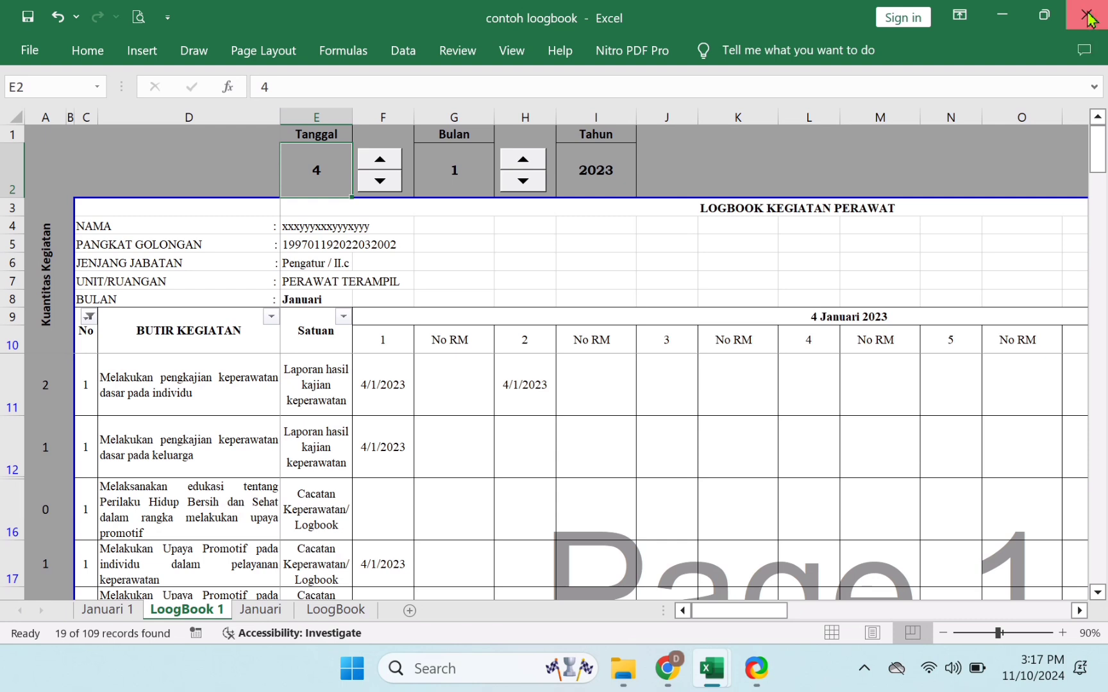
{"action": "left_click", "coordinate": [581, 360]}
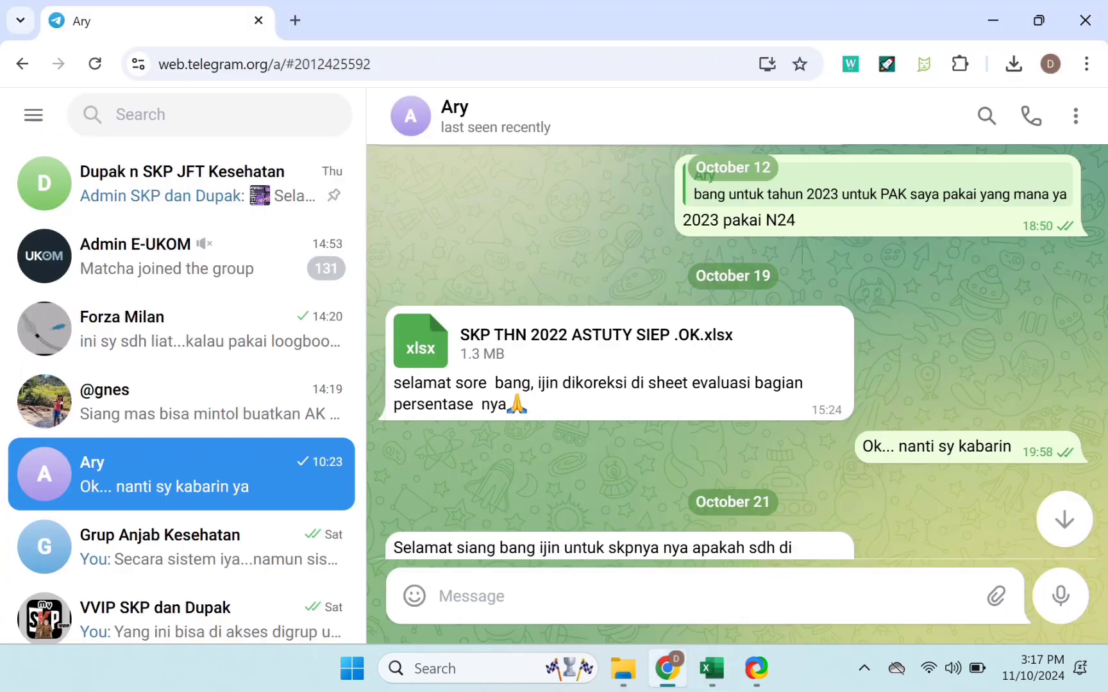
{"action": "left_click", "coordinate": [712, 670]}
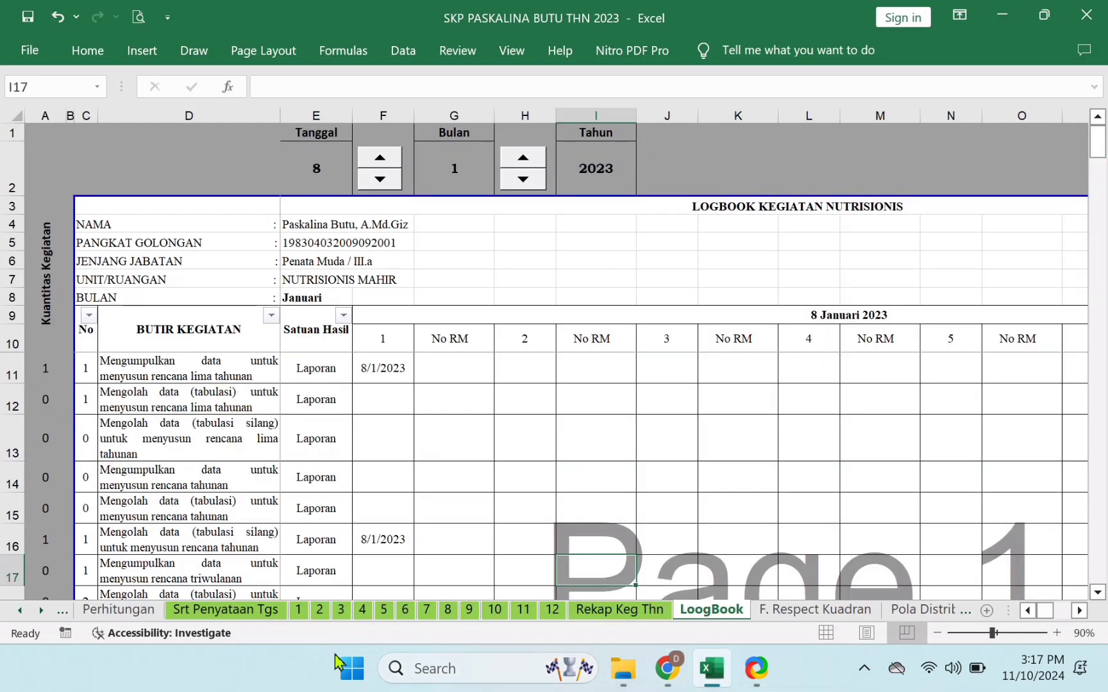
{"action": "left_click", "coordinate": [21, 611]}
{"action": "left_click", "coordinate": [22, 611]}
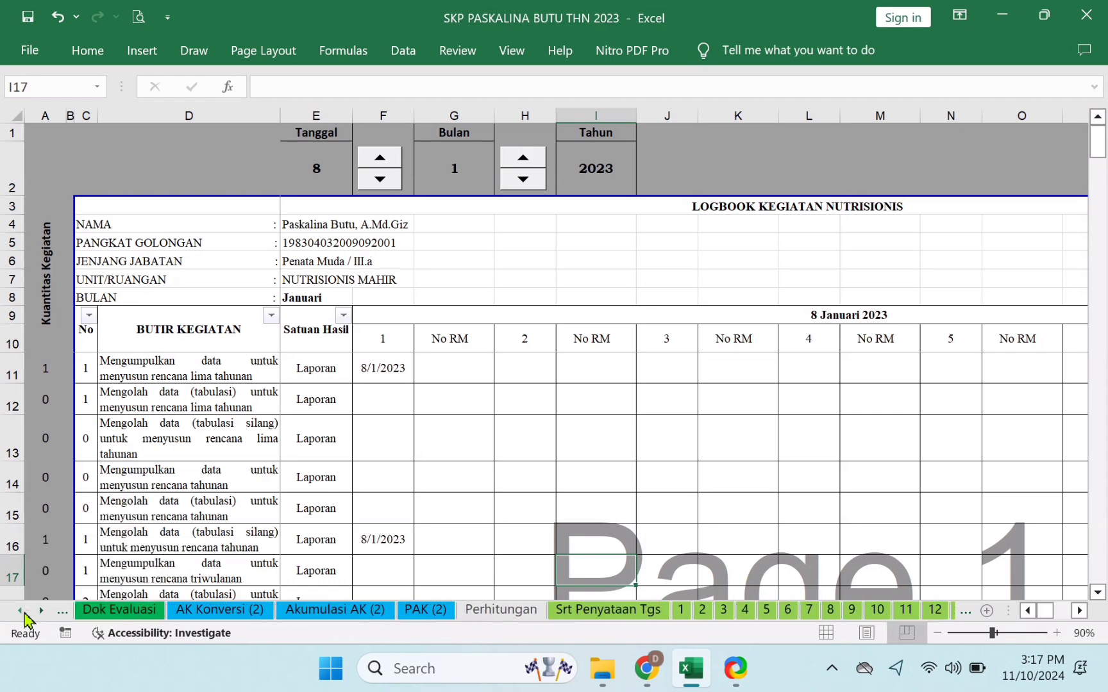
{"action": "left_click", "coordinate": [22, 610]}
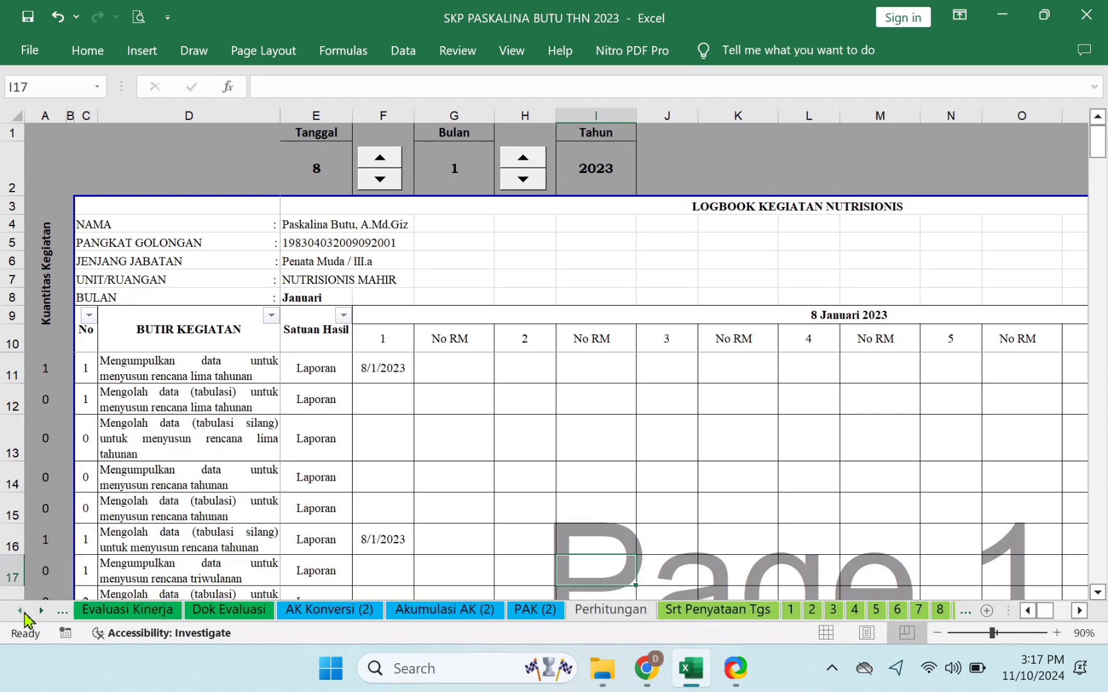
{"action": "left_click", "coordinate": [132, 612]}
{"action": "left_click", "coordinate": [956, 383]}
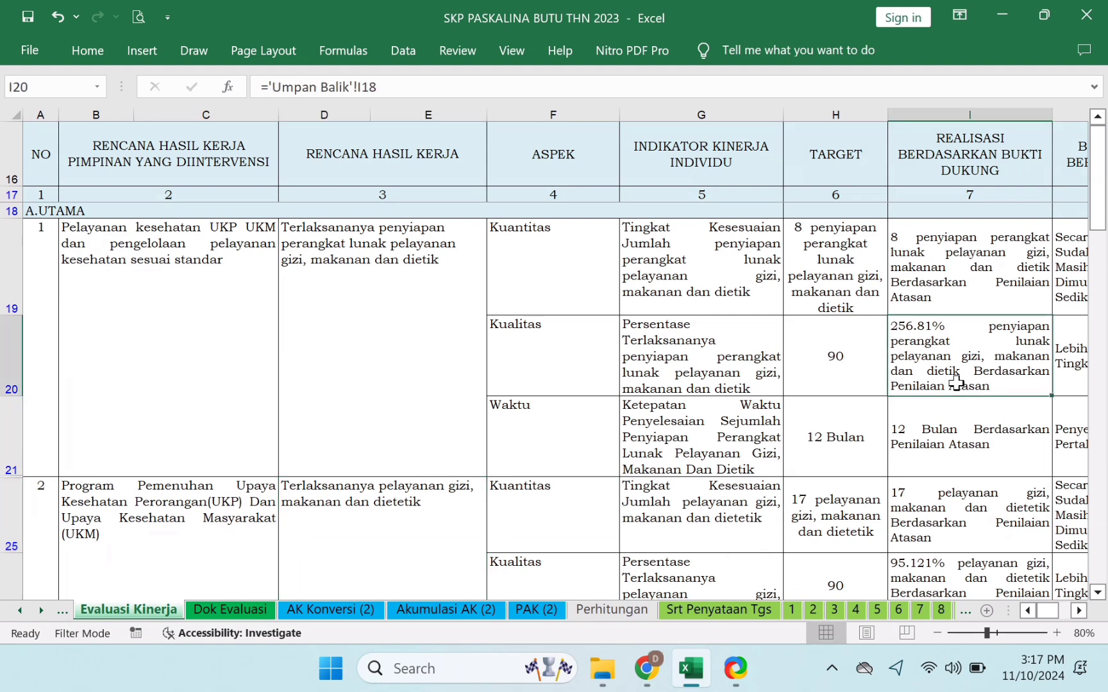
{"action": "scroll", "coordinate": [955, 384], "scroll_direction": "right", "scroll_amount": 3}
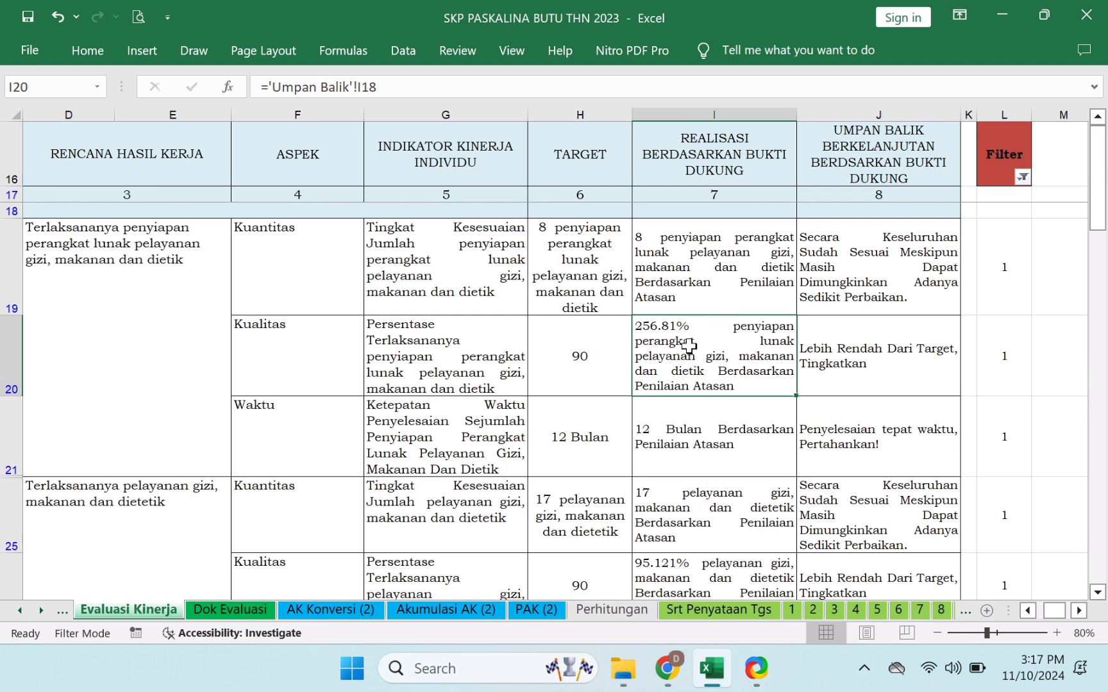
{"action": "left_click", "coordinate": [720, 517]}
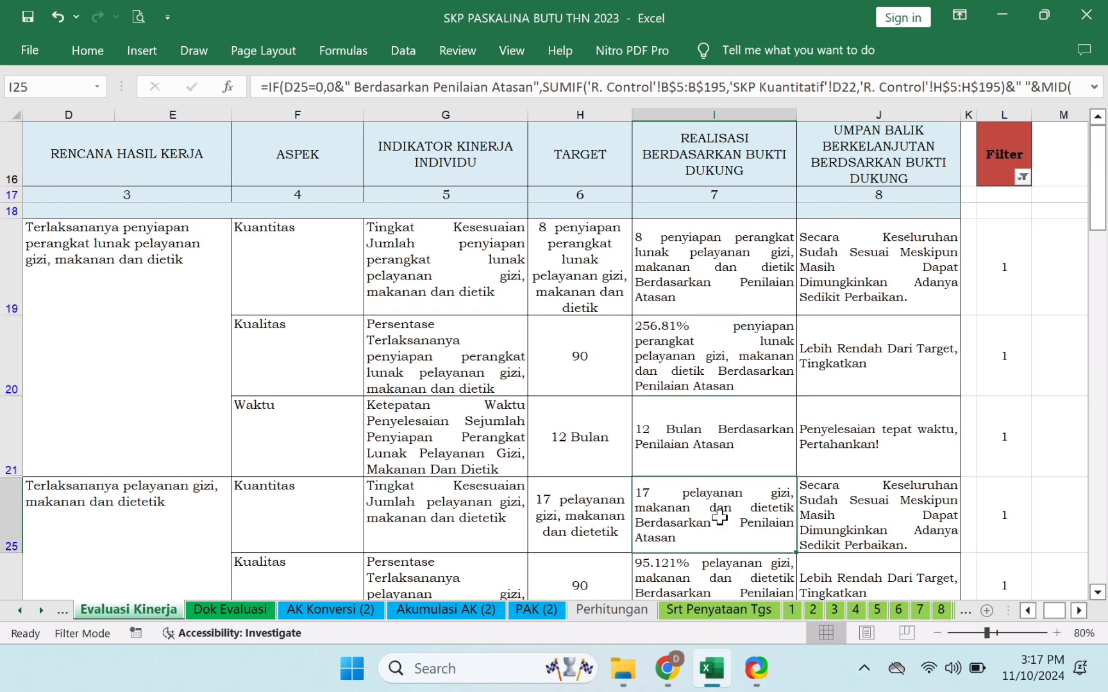
{"action": "key", "text": "Down"}
{"action": "key", "text": "Down"}
{"action": "key", "text": "Down"}
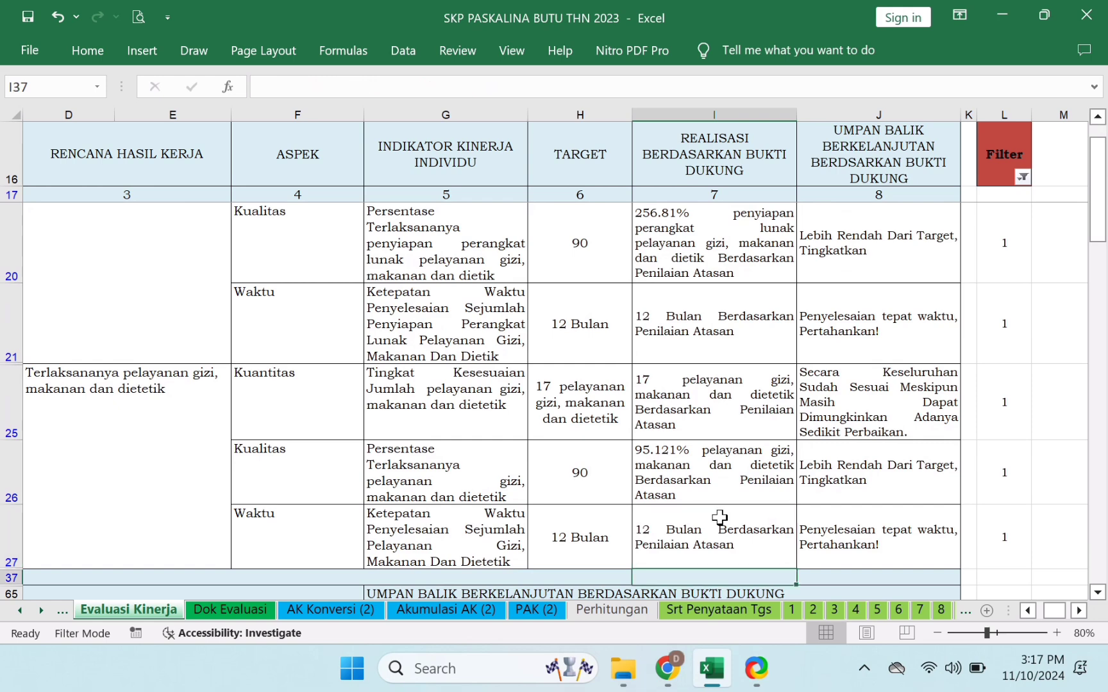
{"action": "key", "text": "Up"}
{"action": "key", "text": "Up"}
{"action": "key", "text": "Up"}
{"action": "key", "text": "Up"}
{"action": "key", "text": "Up"}
{"action": "key", "text": "Up"}
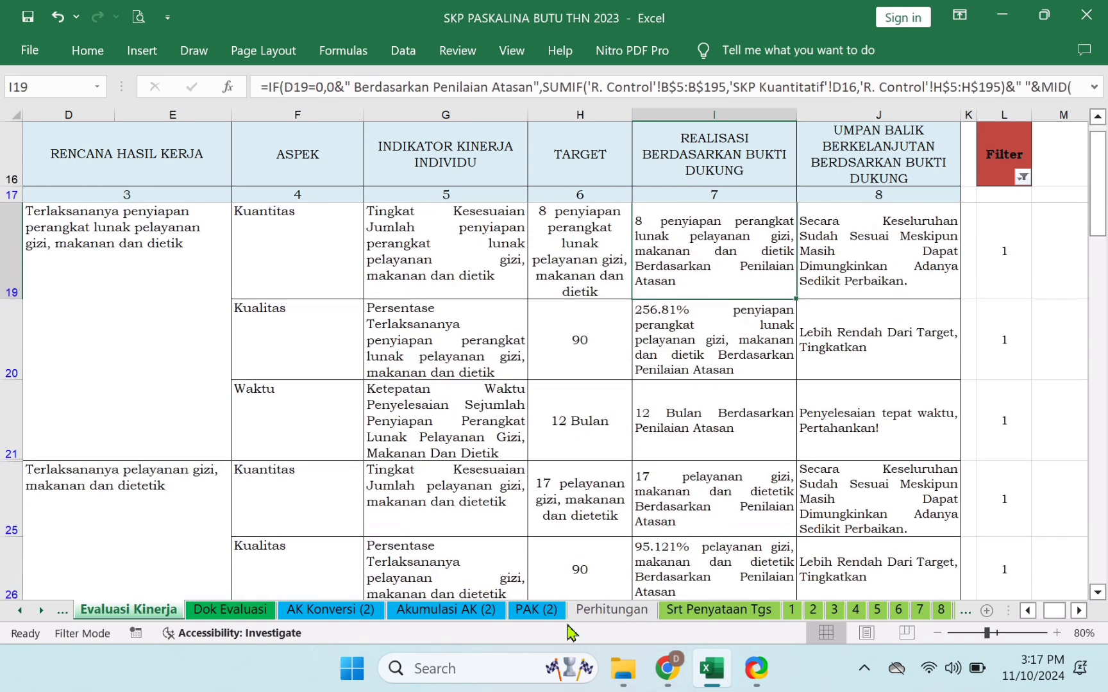
{"action": "left_click", "coordinate": [42, 617]}
{"action": "left_click", "coordinate": [42, 616]}
{"action": "left_click", "coordinate": [42, 617]}
{"action": "left_click", "coordinate": [43, 616]}
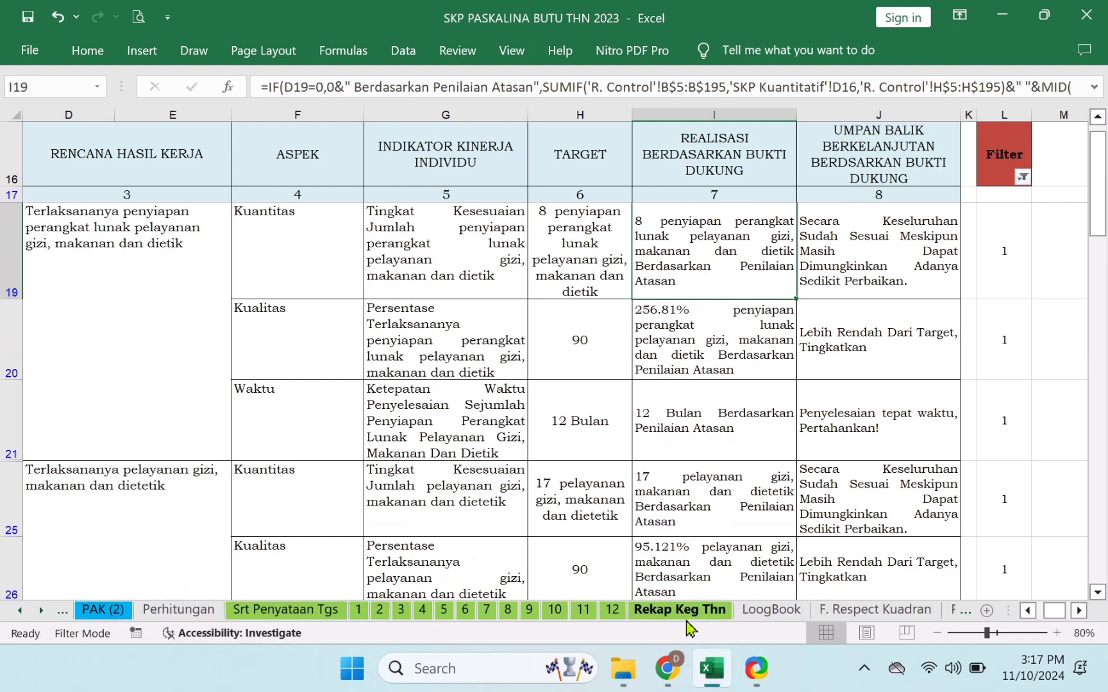
- On sheet 1, check the AM15 percentage, the AK15 monthly target and the AI15 total formula
{"action": "left_click", "coordinate": [359, 610]}
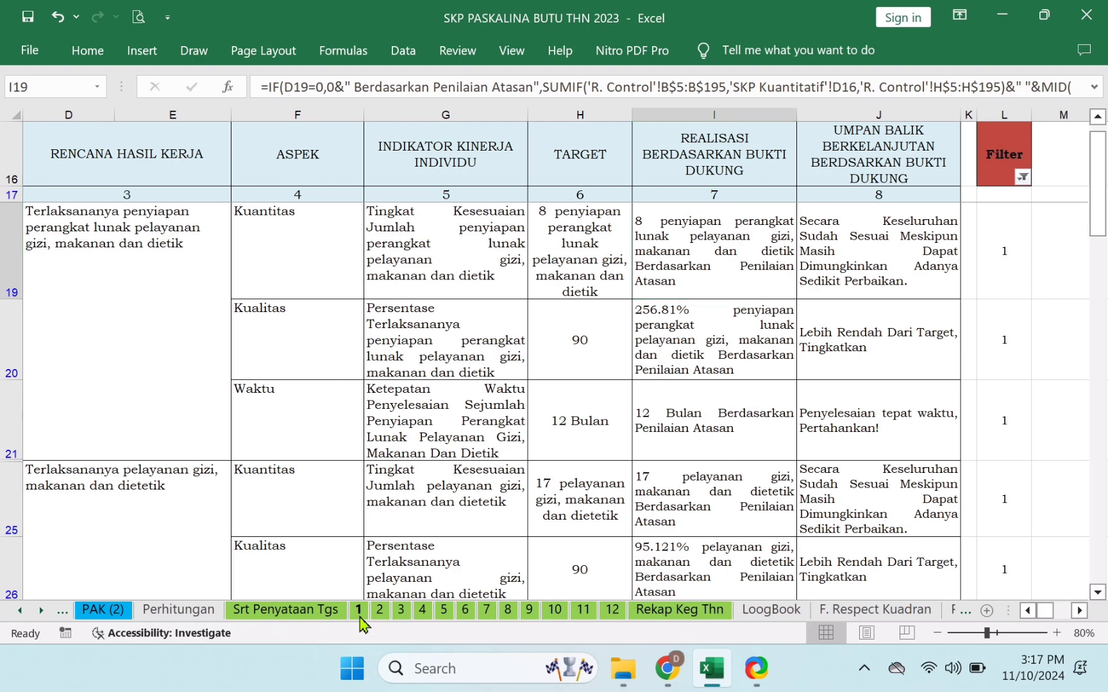
{"action": "left_click", "coordinate": [907, 633]}
{"action": "left_click", "coordinate": [1032, 266]}
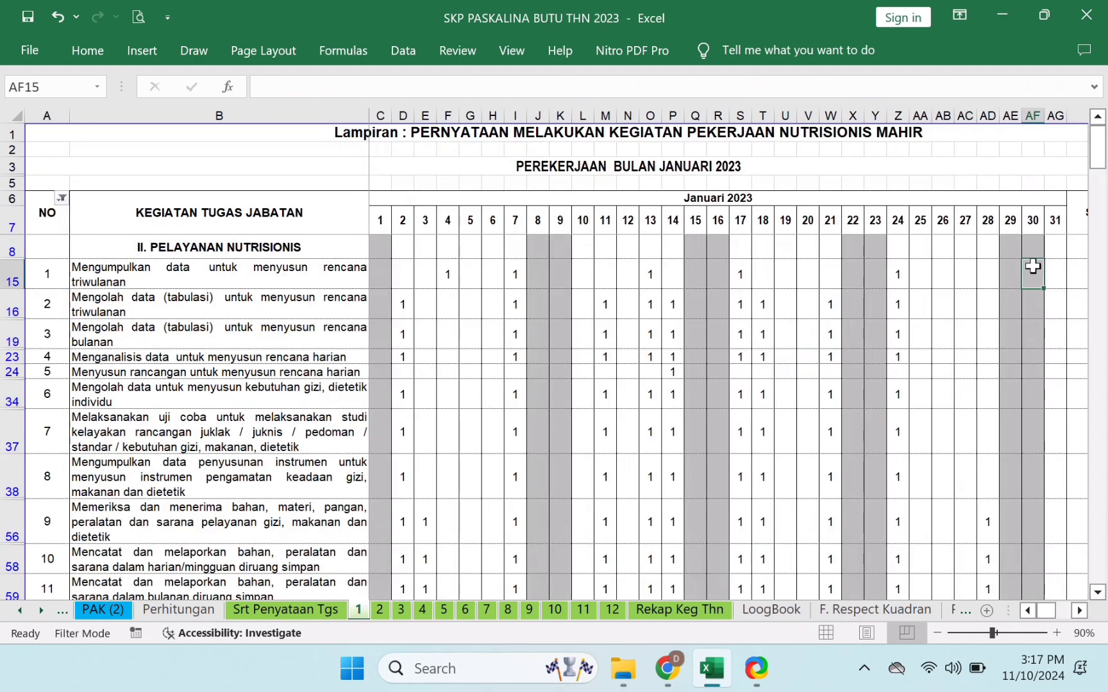
{"action": "key", "text": "Right"}
{"action": "key", "text": "Right"}
{"action": "key", "text": "Right"}
{"action": "key", "text": "Right"}
{"action": "key", "text": "Right"}
{"action": "key", "text": "Right"}
{"action": "key", "text": "Right"}
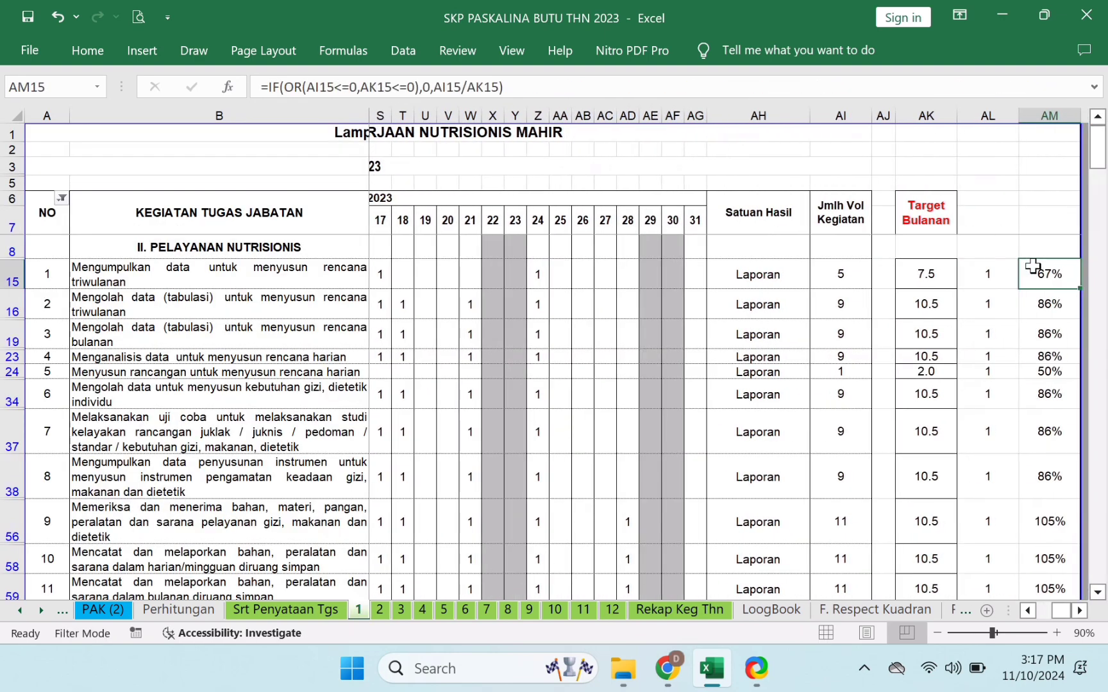
{"action": "left_click", "coordinate": [935, 279]}
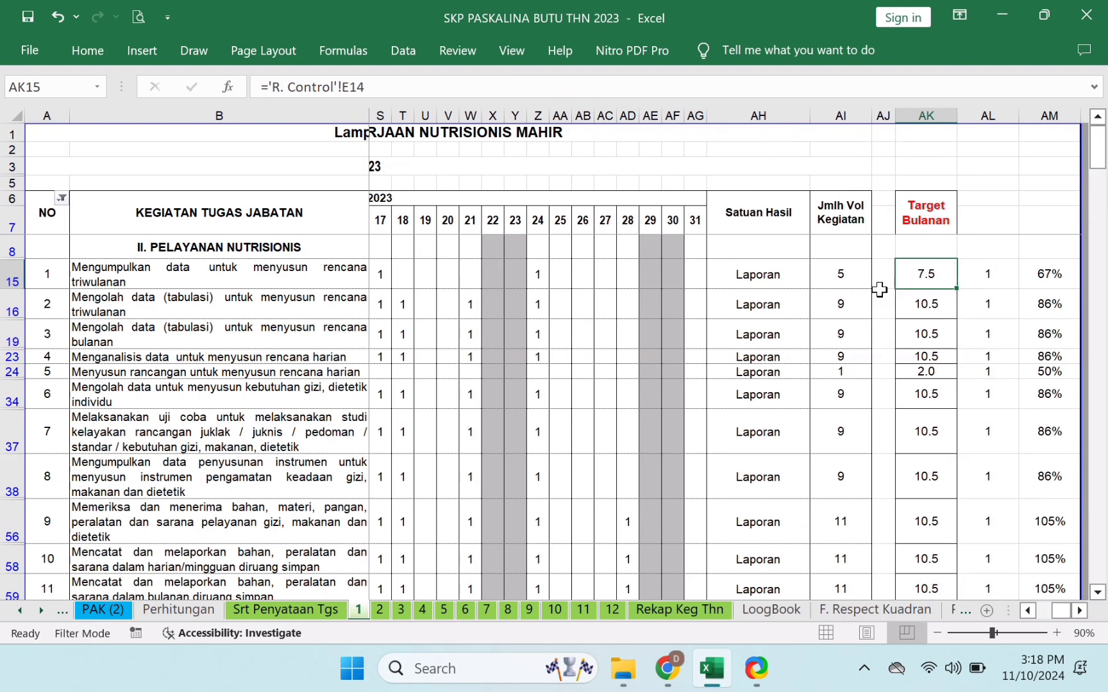
{"action": "left_click", "coordinate": [854, 278]}
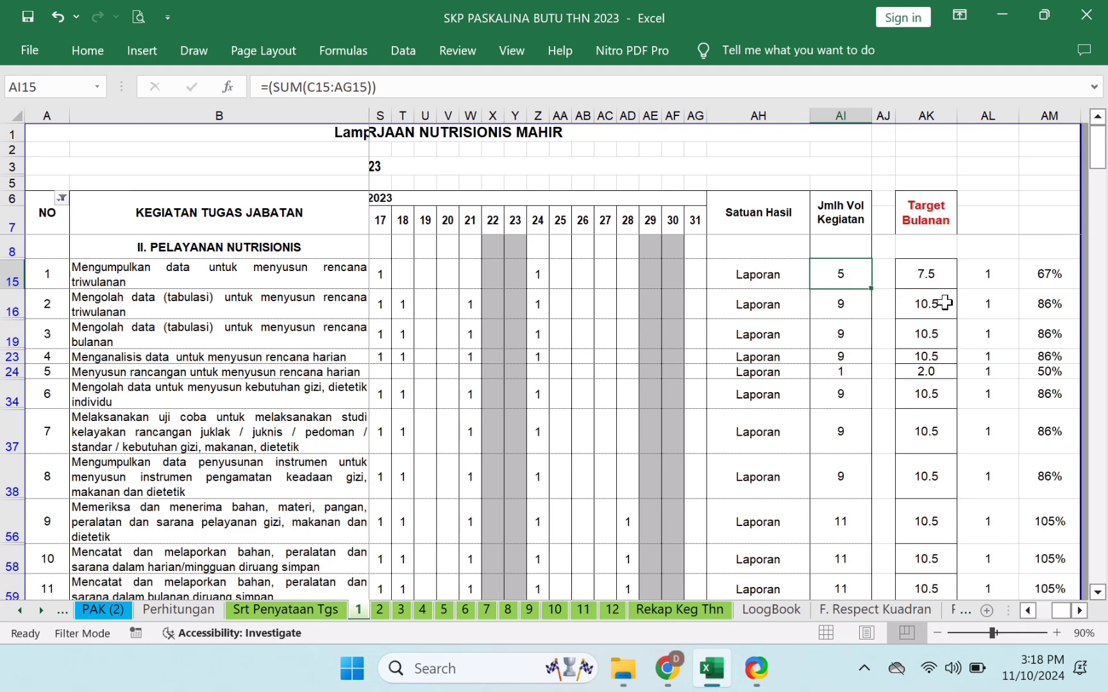
- Recheck AK15, B15, AI15 and the AI16 total, then go to the Rekap Keg Thn sheet
{"action": "left_click", "coordinate": [942, 274]}
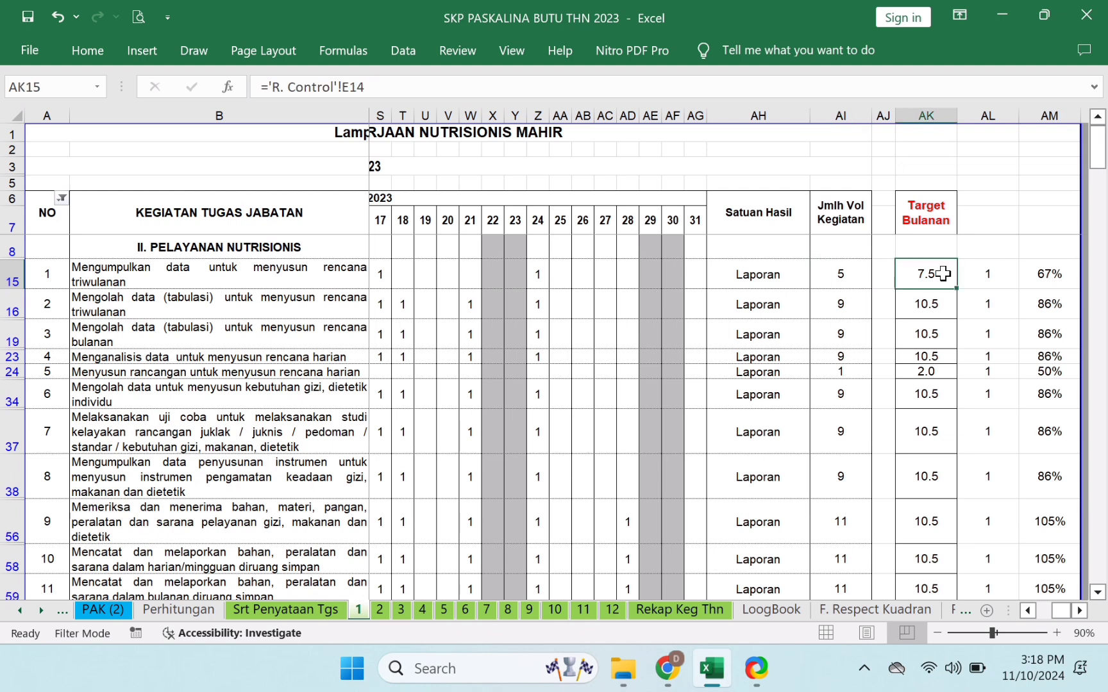
{"action": "left_click", "coordinate": [228, 279]}
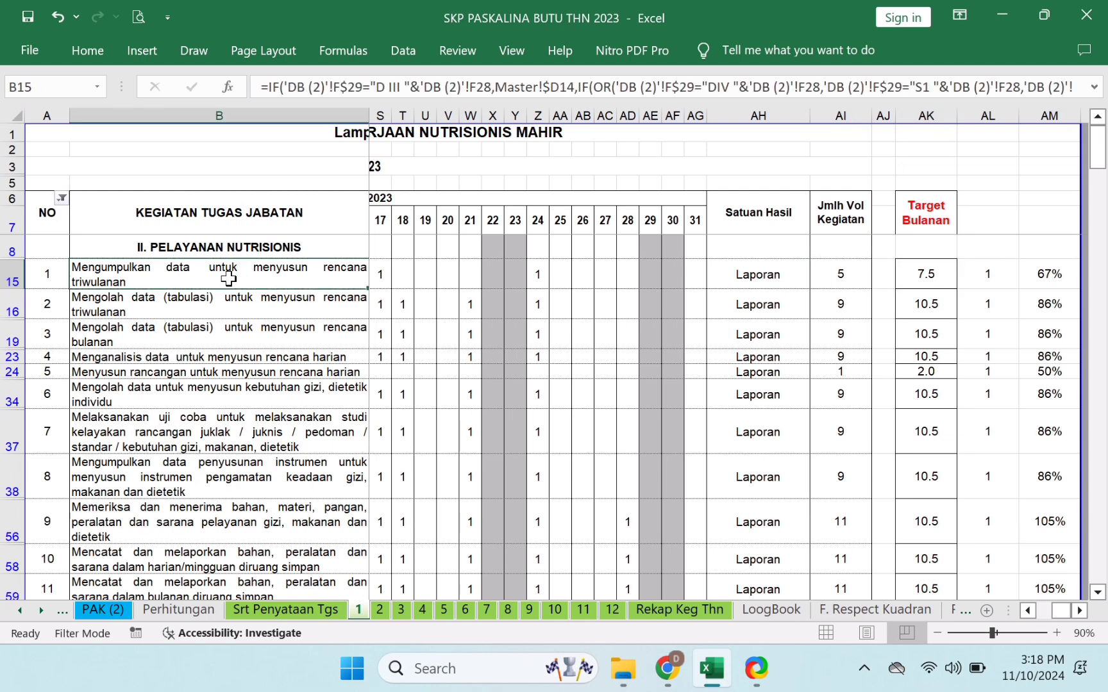
{"action": "left_click", "coordinate": [937, 276]}
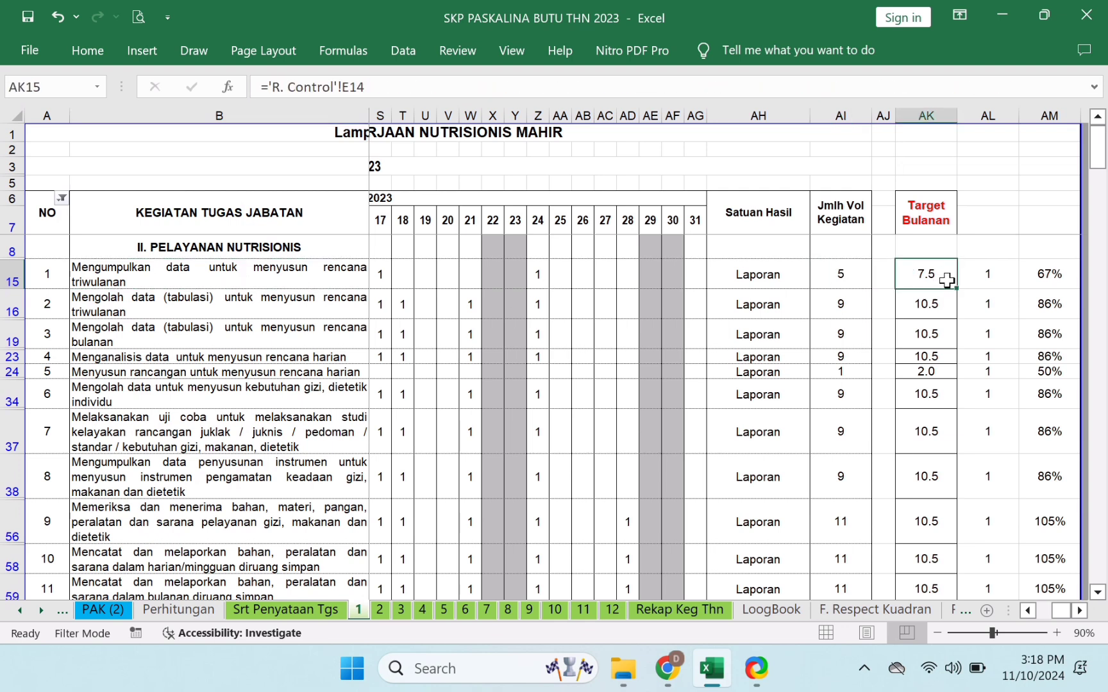
{"action": "left_click", "coordinate": [857, 279]}
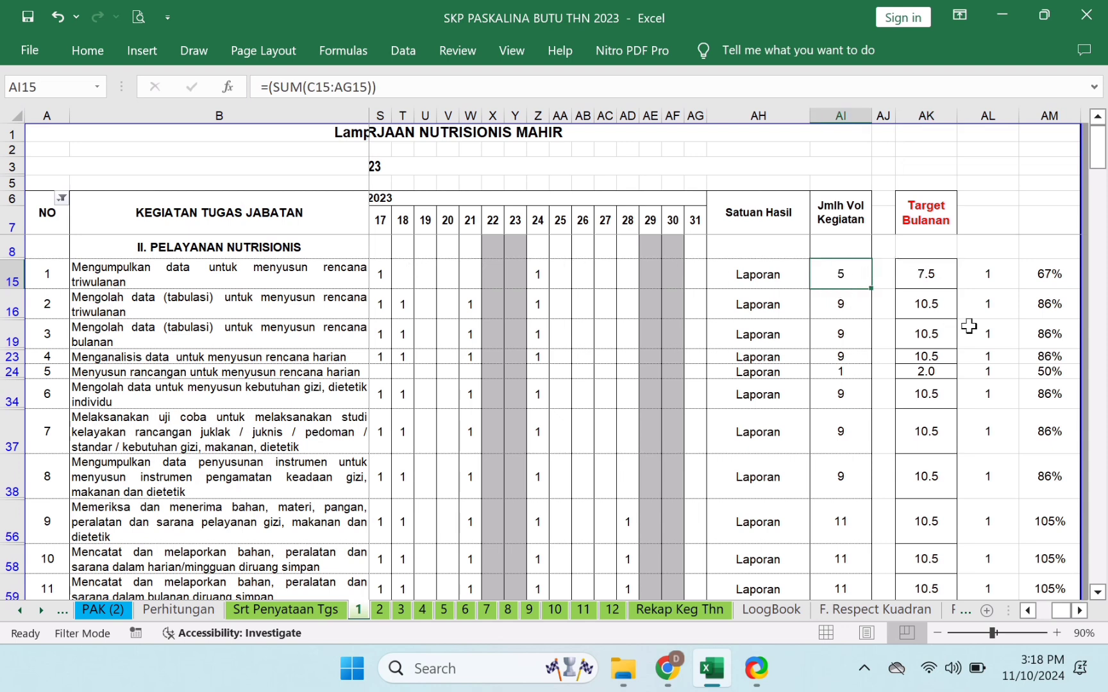
{"action": "left_click", "coordinate": [948, 310]}
{"action": "left_click", "coordinate": [859, 308]}
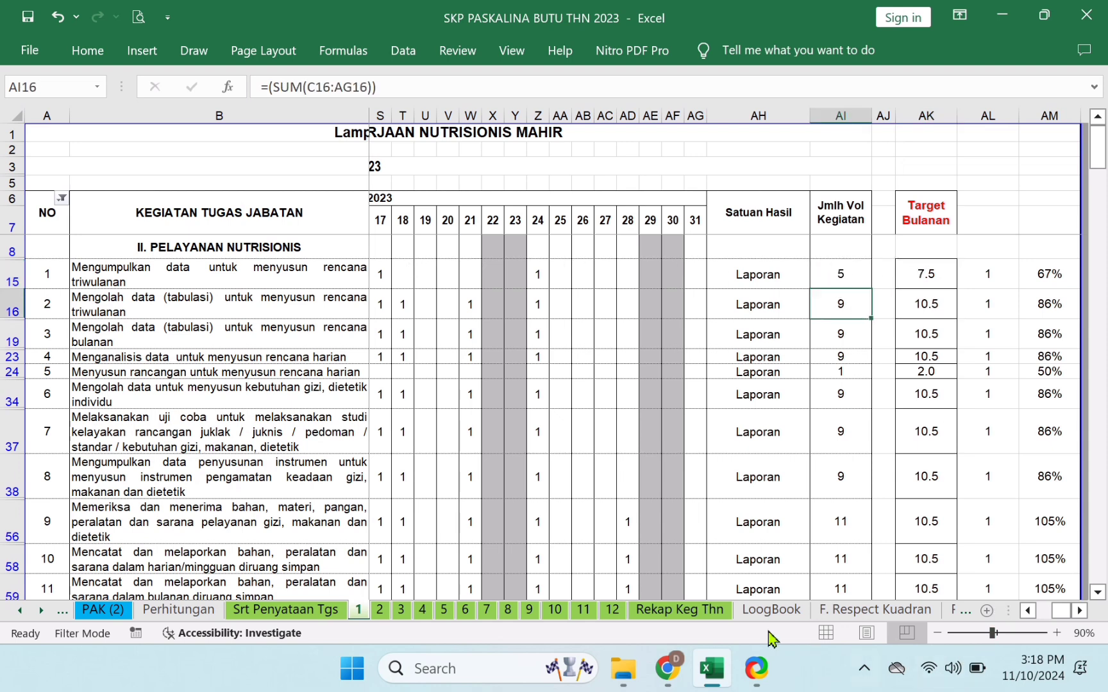
{"action": "left_click", "coordinate": [703, 612]}
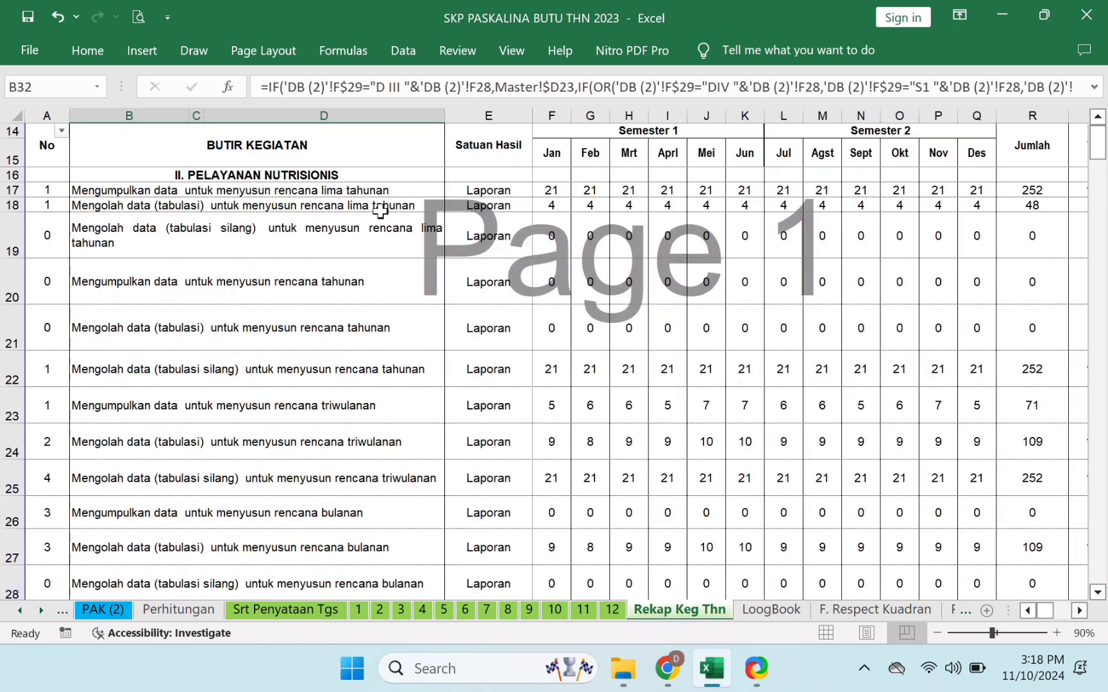
- Filter the No column to exclude 0, leaving 42 of 225 records visible
{"action": "left_click", "coordinate": [60, 132]}
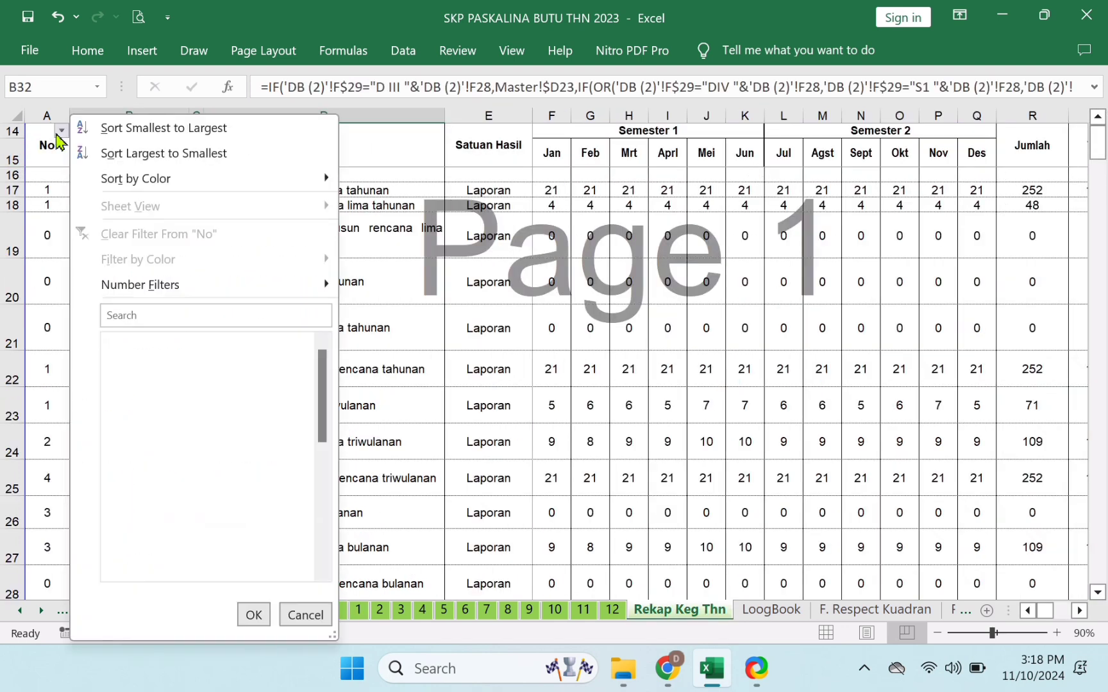
{"action": "left_click", "coordinate": [123, 364]}
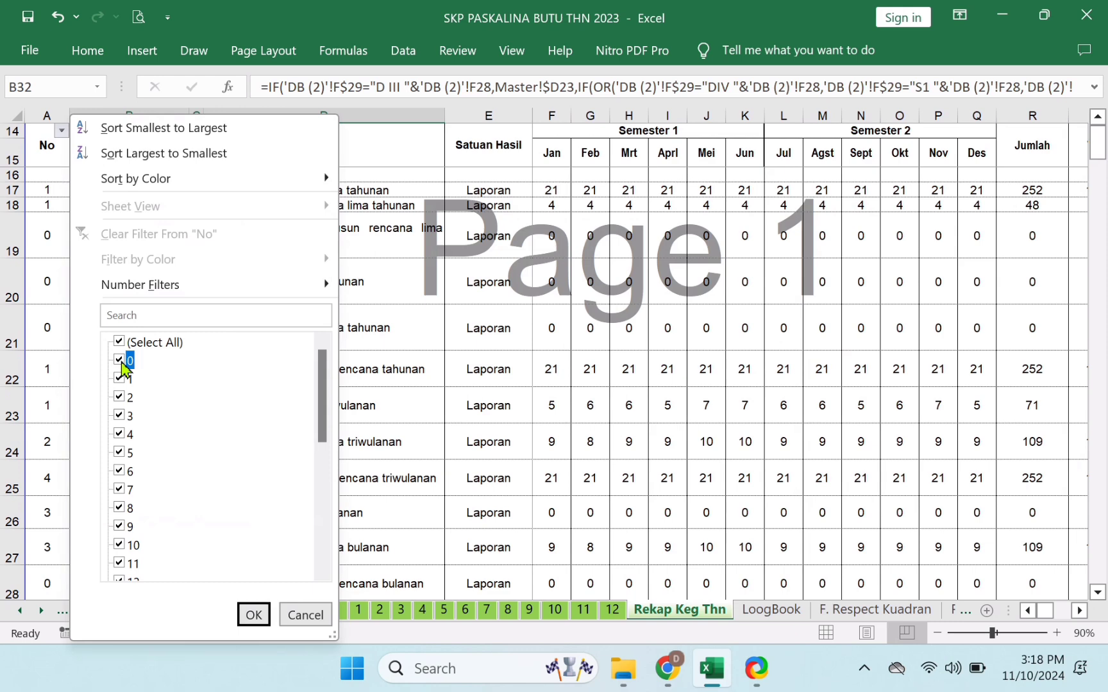
{"action": "left_click", "coordinate": [141, 345]}
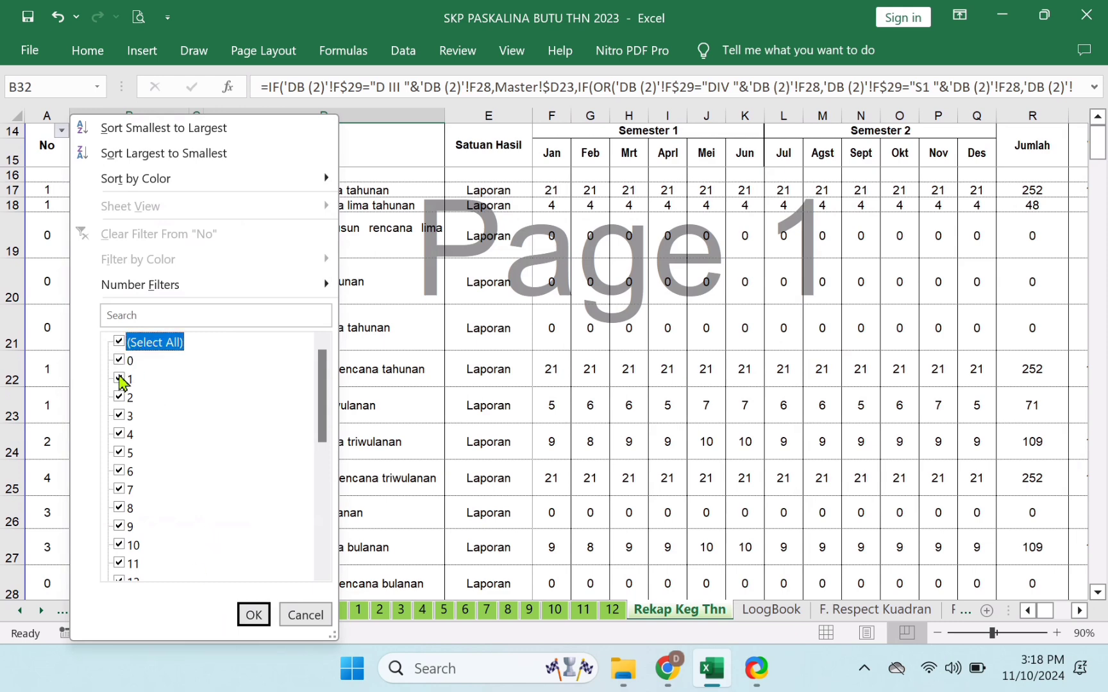
{"action": "left_click", "coordinate": [124, 375]}
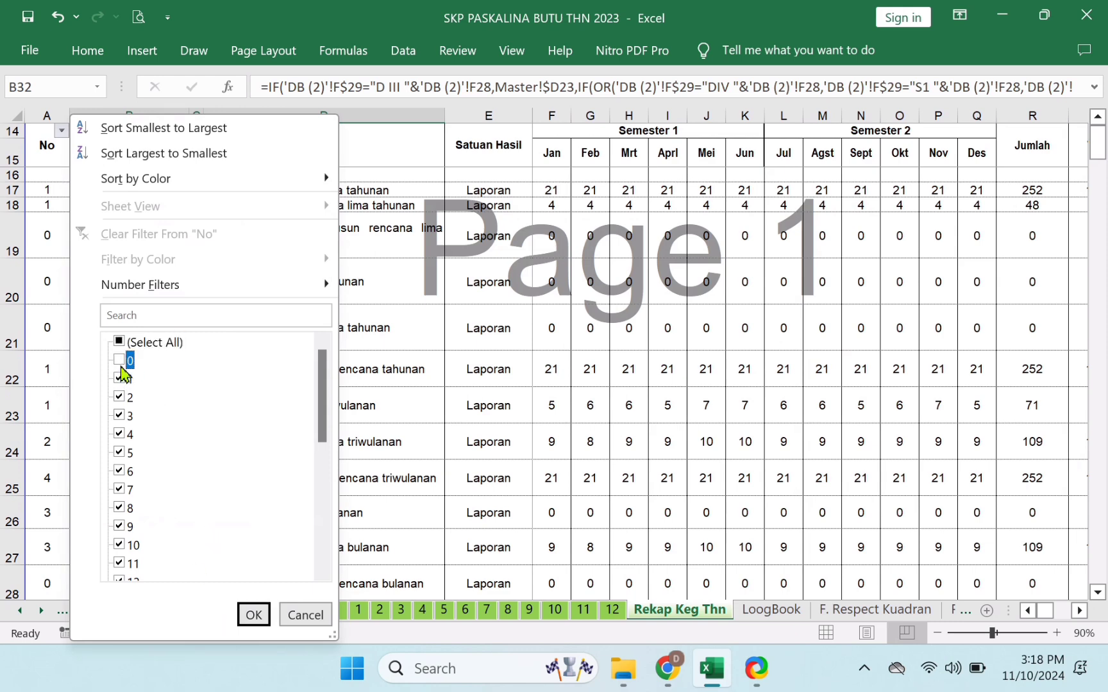
{"action": "left_click", "coordinate": [254, 614]}
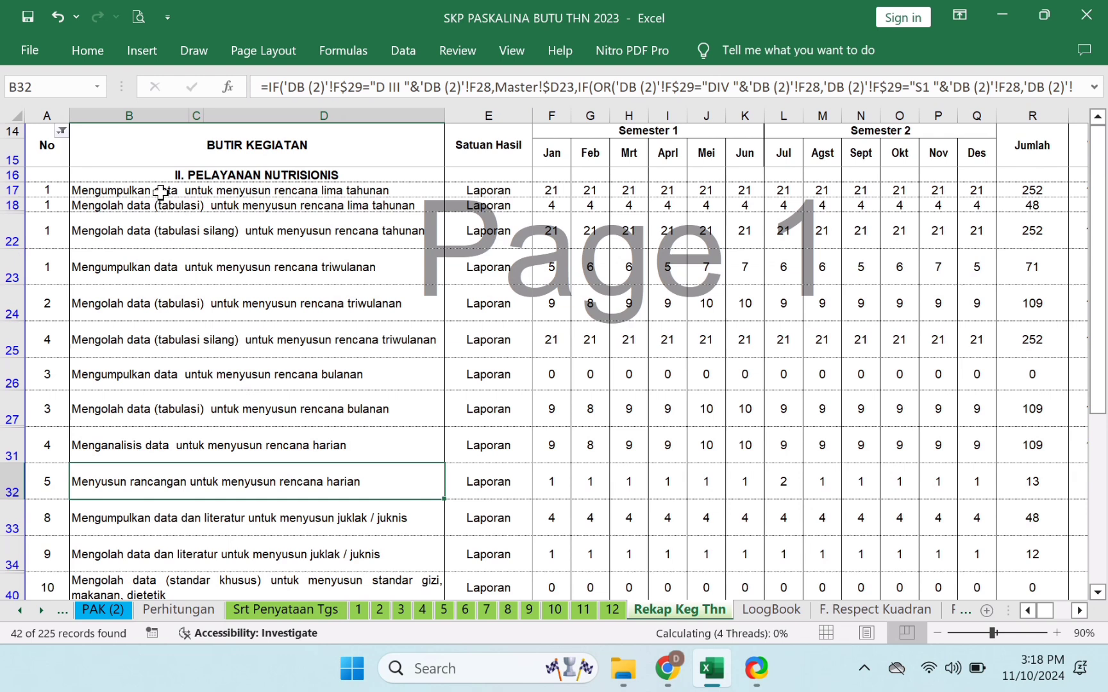
- Step through the visible rows to confirm the zero-numbered activities are hidden
{"action": "left_click", "coordinate": [160, 191]}
{"action": "key", "text": "Down"}
{"action": "key", "text": "Down"}
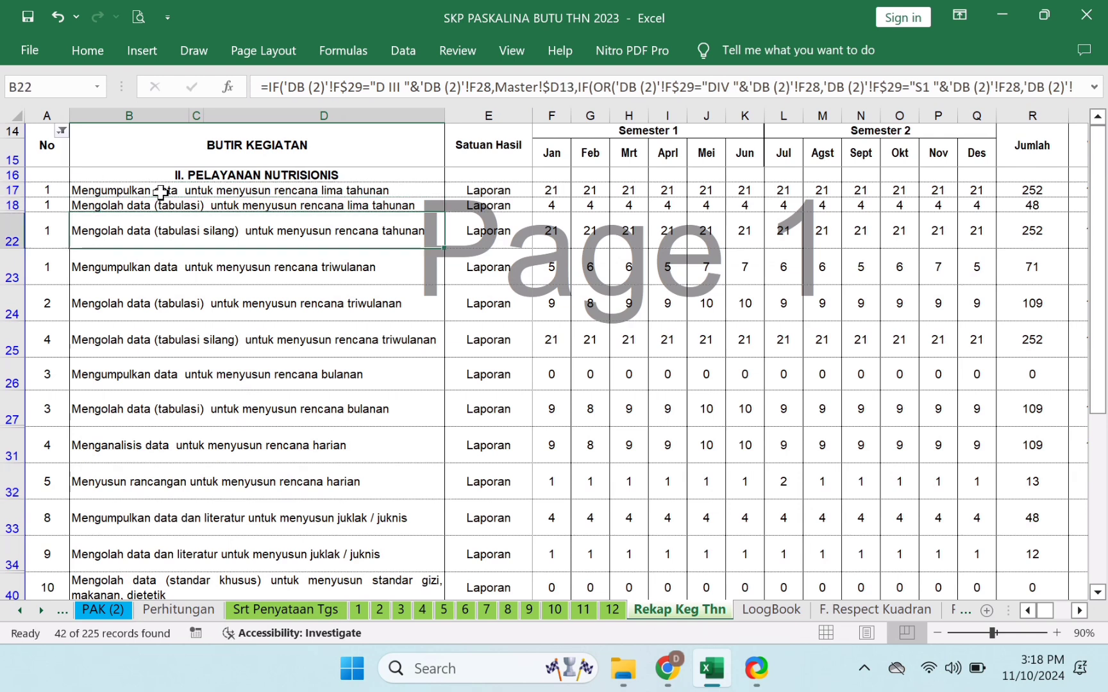
{"action": "key", "text": "Right"}
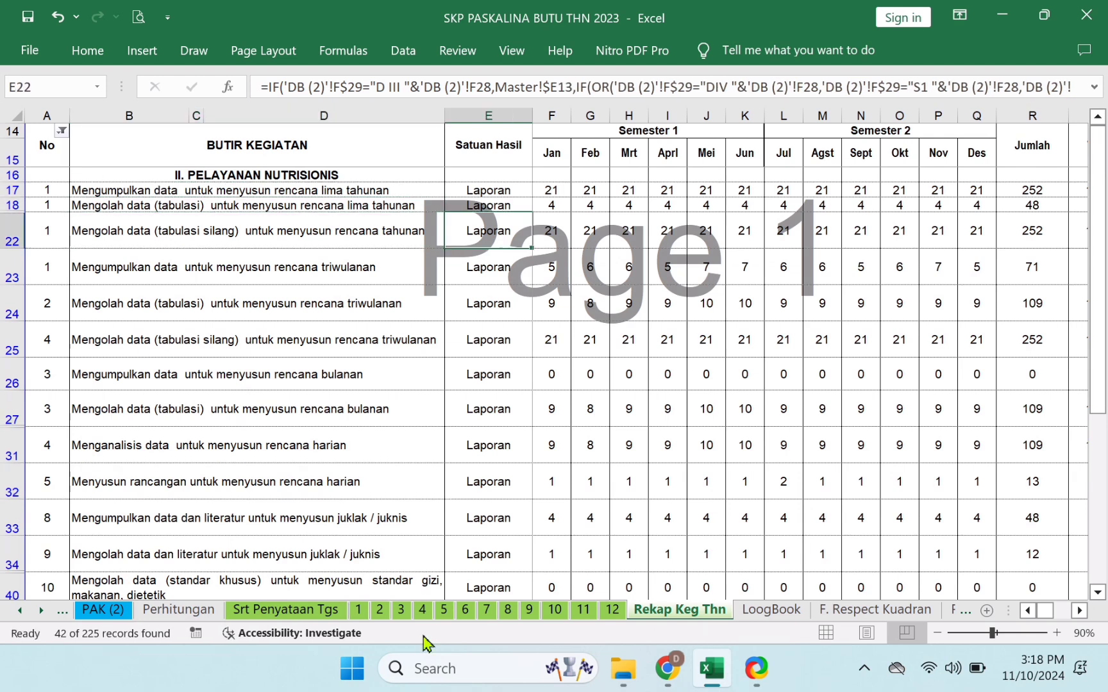
{"action": "left_click", "coordinate": [358, 610]}
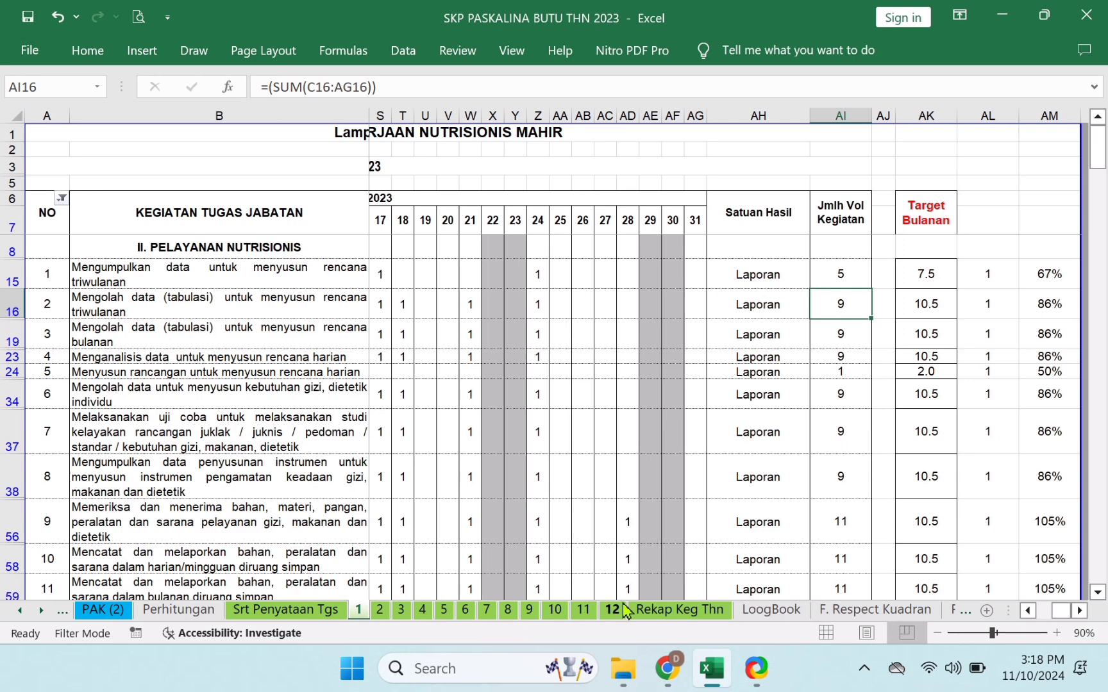
{"action": "left_click", "coordinate": [617, 612]}
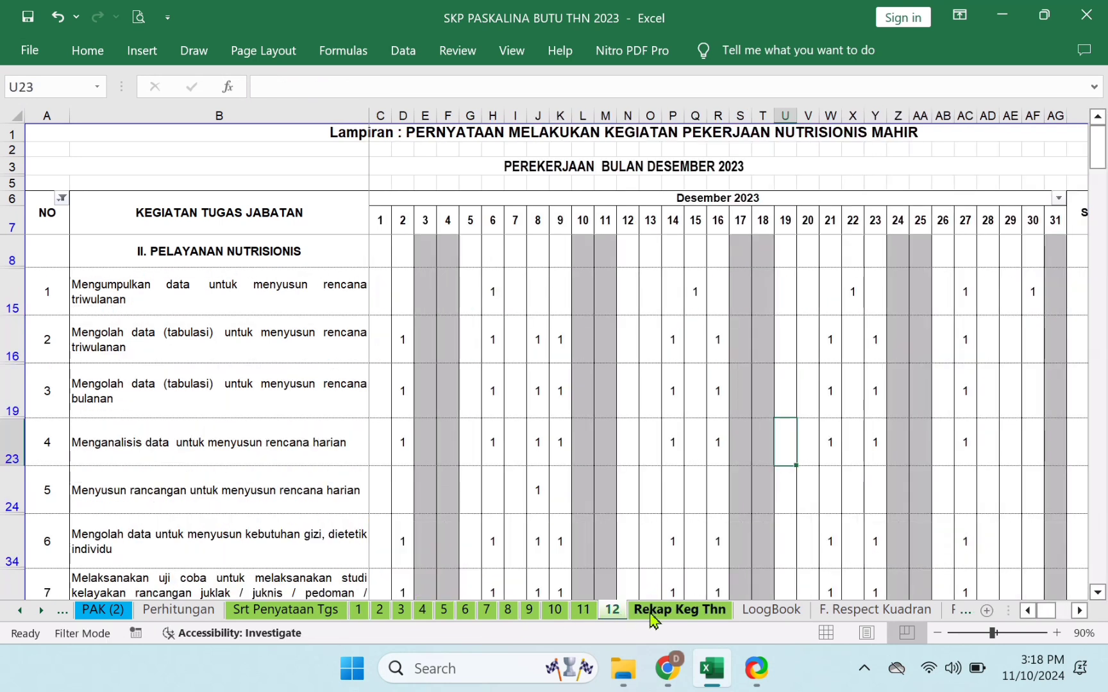
{"action": "left_click", "coordinate": [651, 613]}
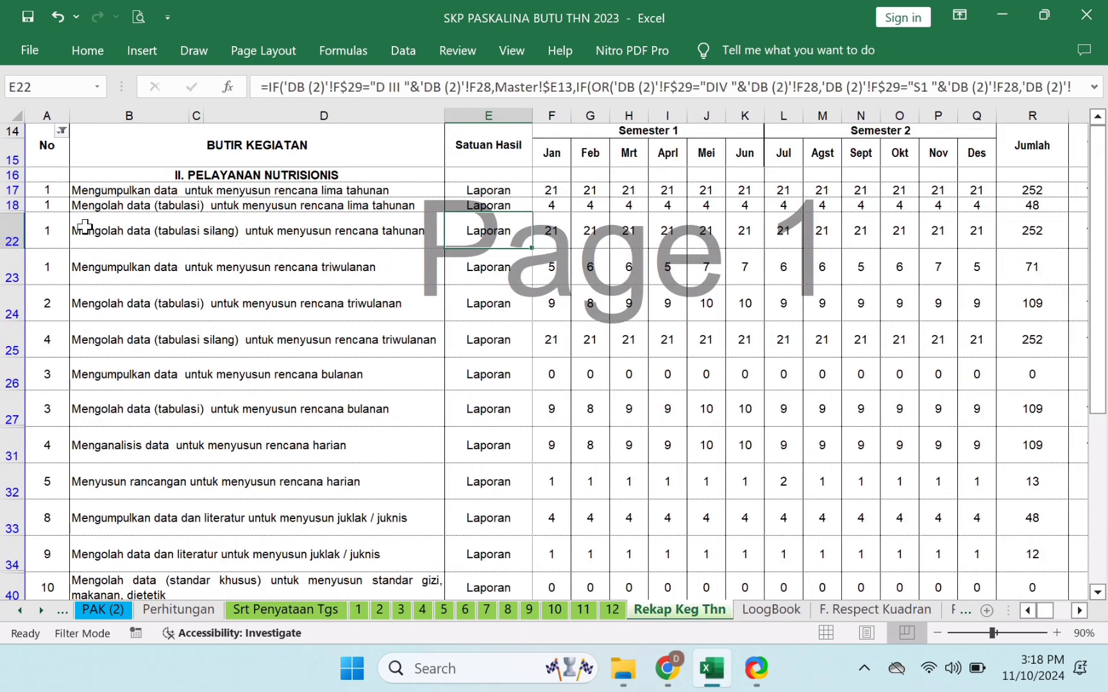
{"action": "left_click", "coordinate": [57, 184]}
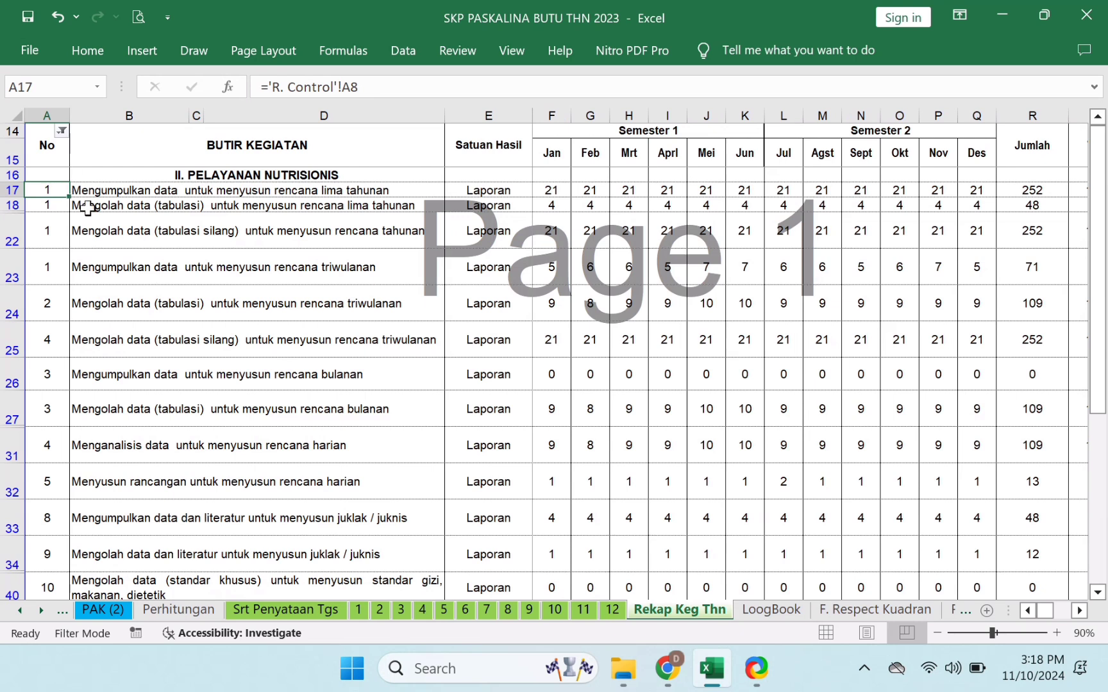
{"action": "key", "text": "Right"}
{"action": "key", "text": "Right"}
{"action": "key", "text": "Right"}
{"action": "key", "text": "Right"}
{"action": "key", "text": "Right"}
{"action": "key", "text": "Right"}
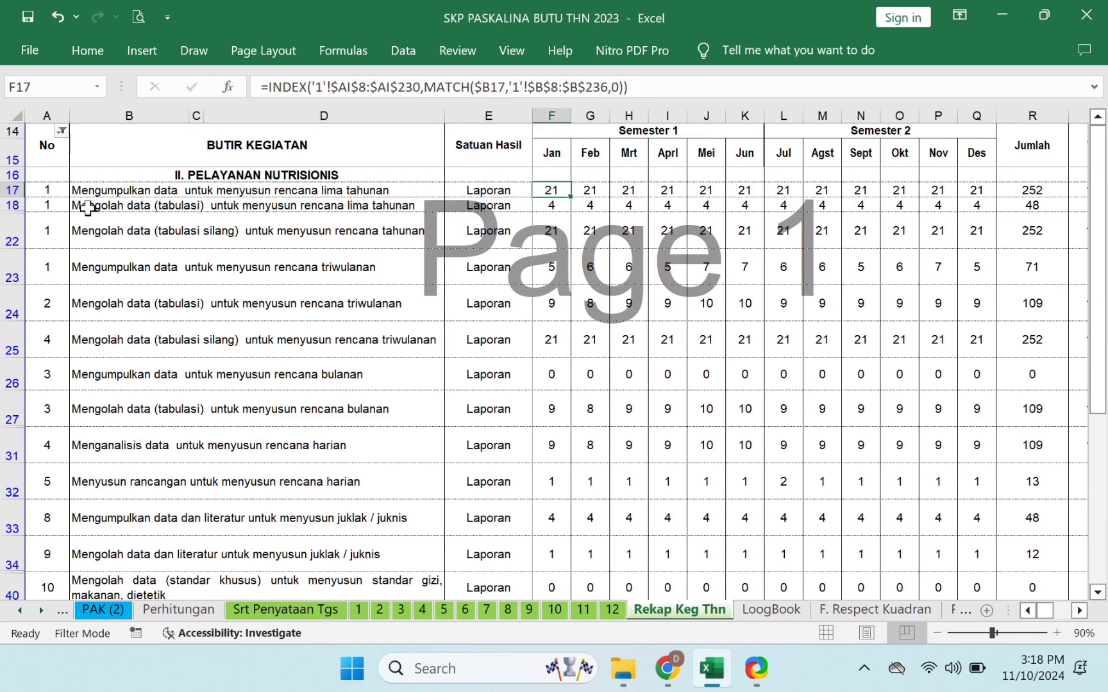
{"action": "key", "text": "Right"}
{"action": "key", "text": "Right"}
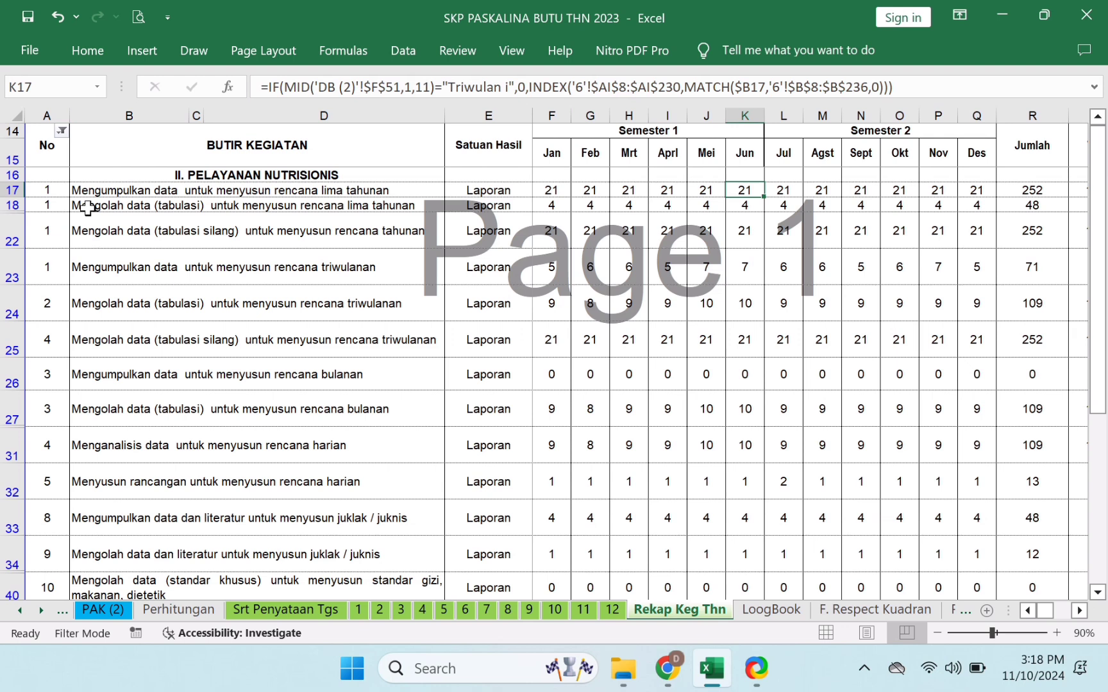
{"action": "key", "text": "Right"}
{"action": "key", "text": "Right"}
{"action": "key", "text": "Right"}
{"action": "key", "text": "Right"}
{"action": "key", "text": "Right"}
{"action": "key", "text": "Right"}
{"action": "key", "text": "Right"}
{"action": "key", "text": "Right"}
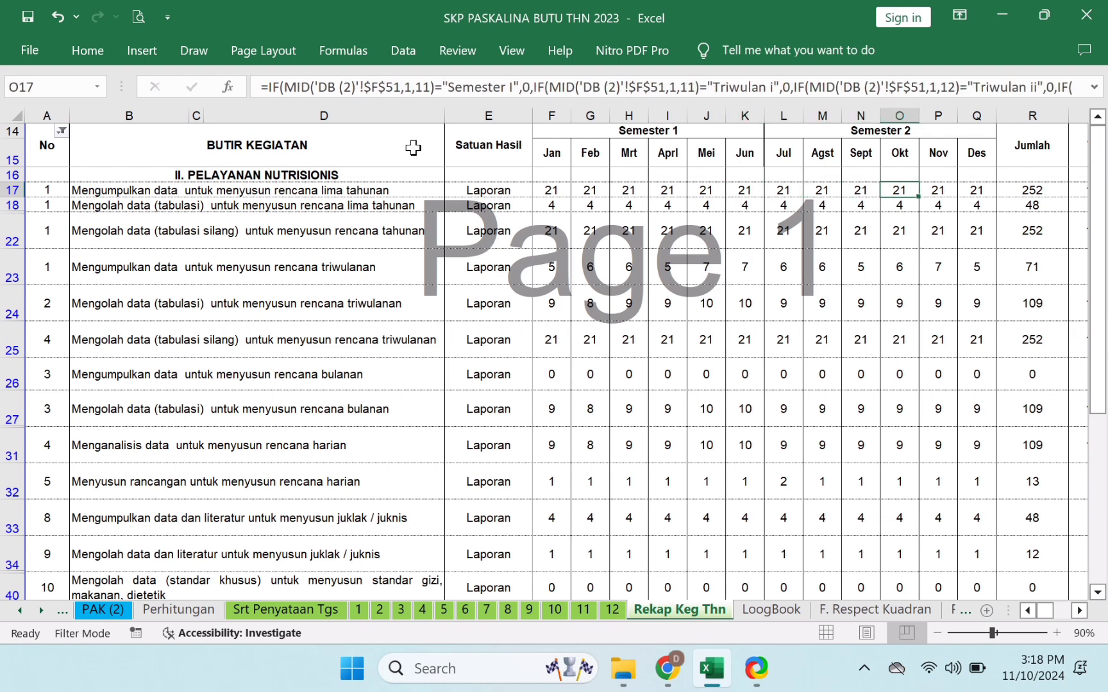
{"action": "key", "text": "Right"}
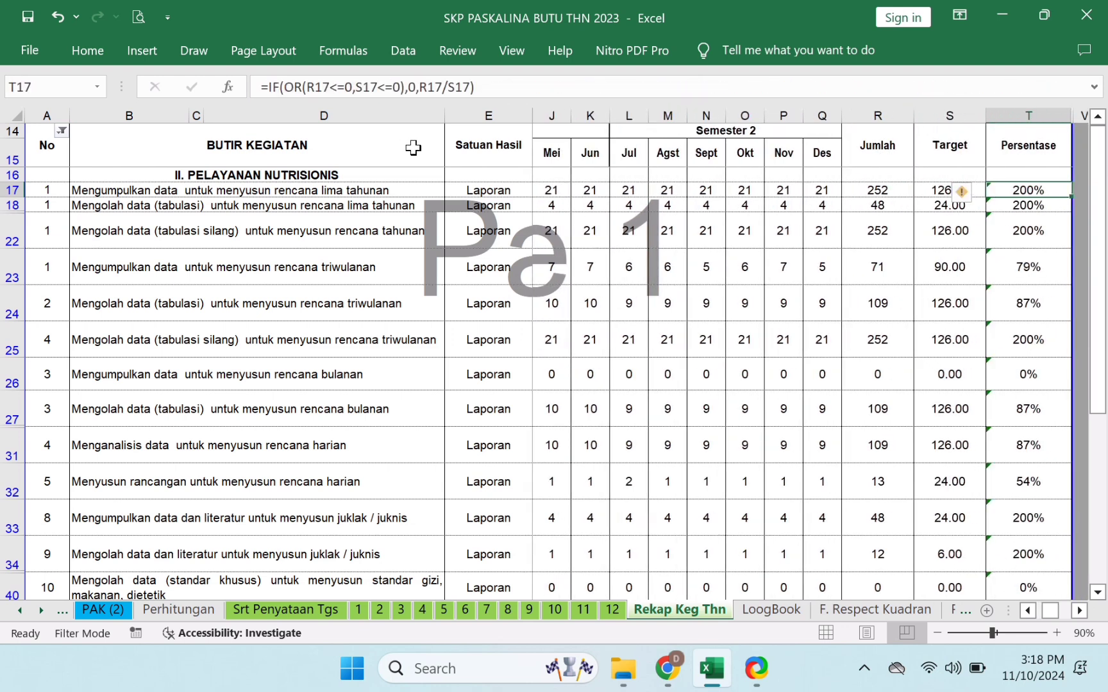
{"action": "key", "text": "Right"}
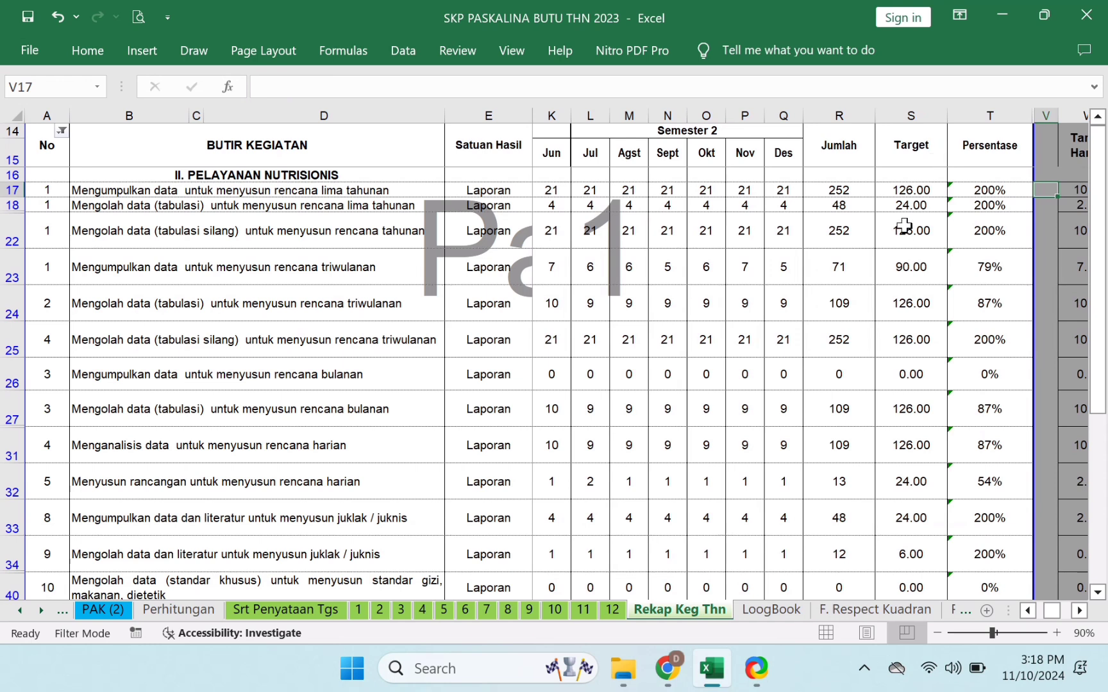
{"action": "left_click", "coordinate": [924, 191]}
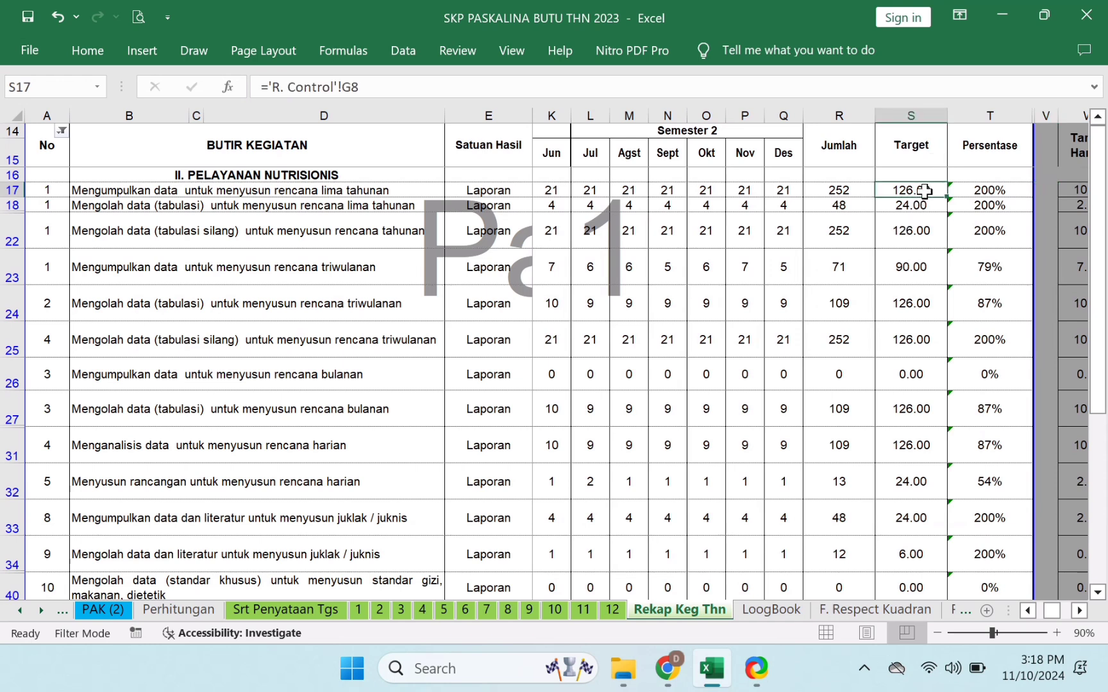
{"action": "left_click", "coordinate": [936, 153]}
{"action": "left_click", "coordinate": [920, 190]}
{"action": "left_click", "coordinate": [858, 191]}
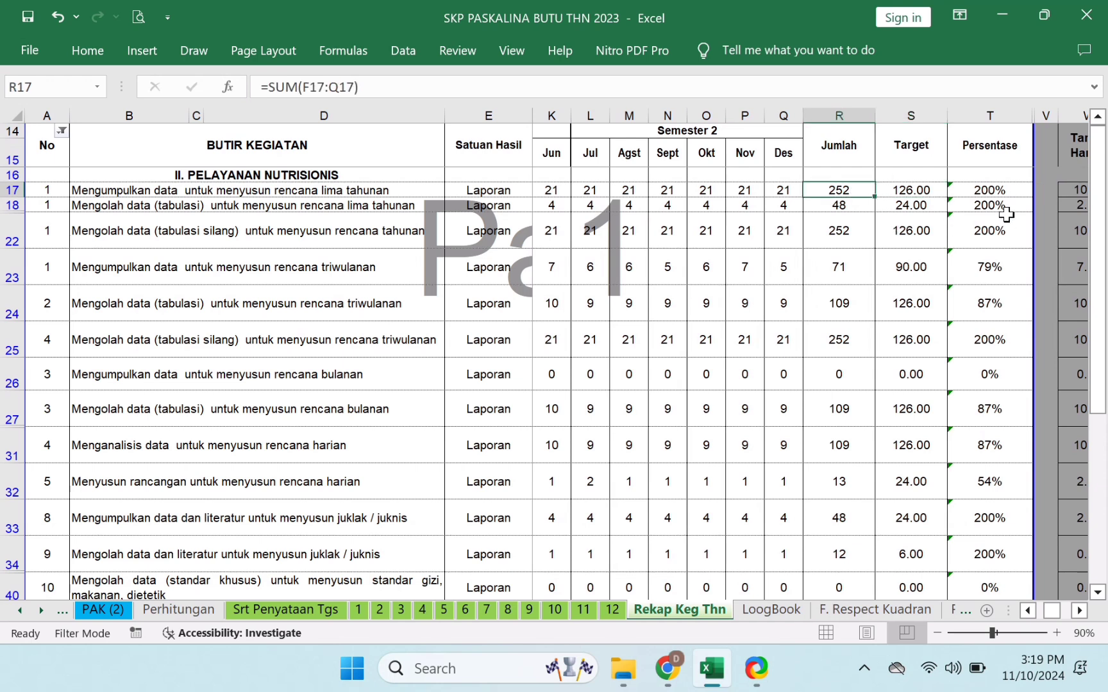
{"action": "left_click", "coordinate": [1010, 191]}
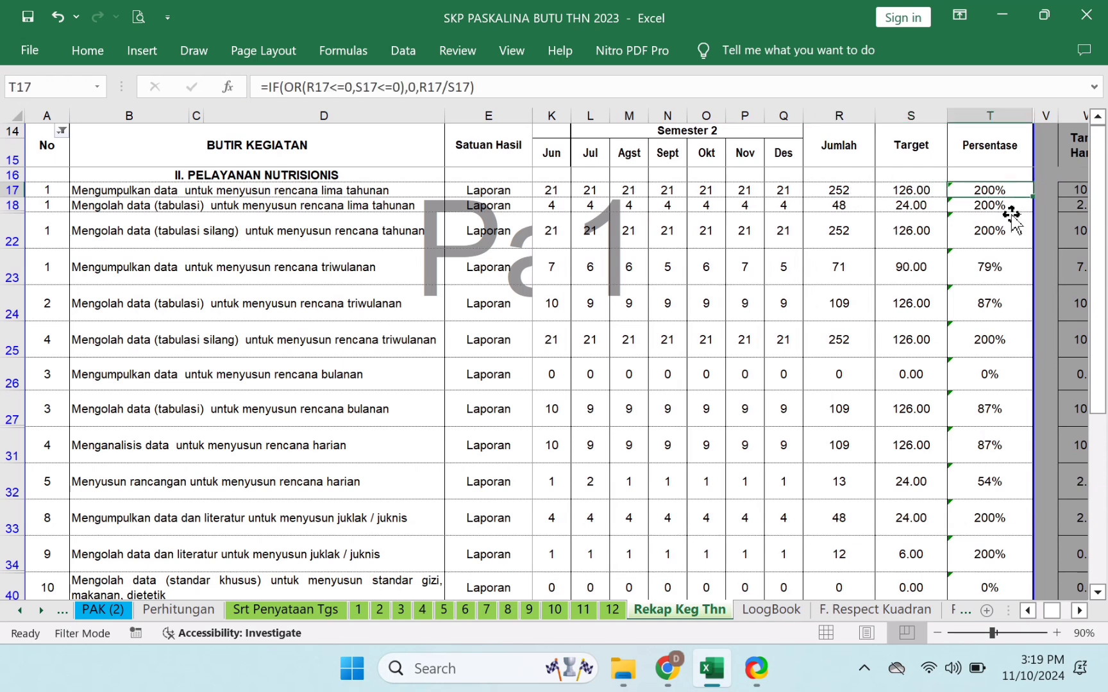
{"action": "left_click", "coordinate": [1009, 222]}
{"action": "left_click", "coordinate": [1004, 188]}
{"action": "left_click", "coordinate": [1009, 236]}
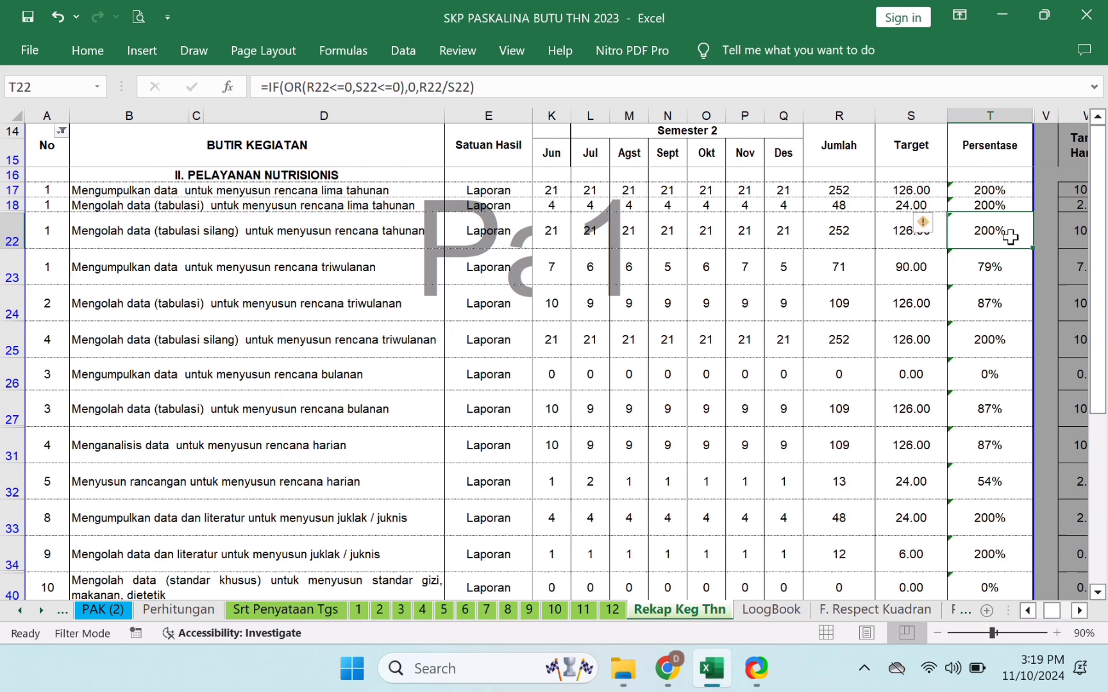
{"action": "left_click", "coordinate": [1004, 280]}
{"action": "left_click", "coordinate": [988, 342]}
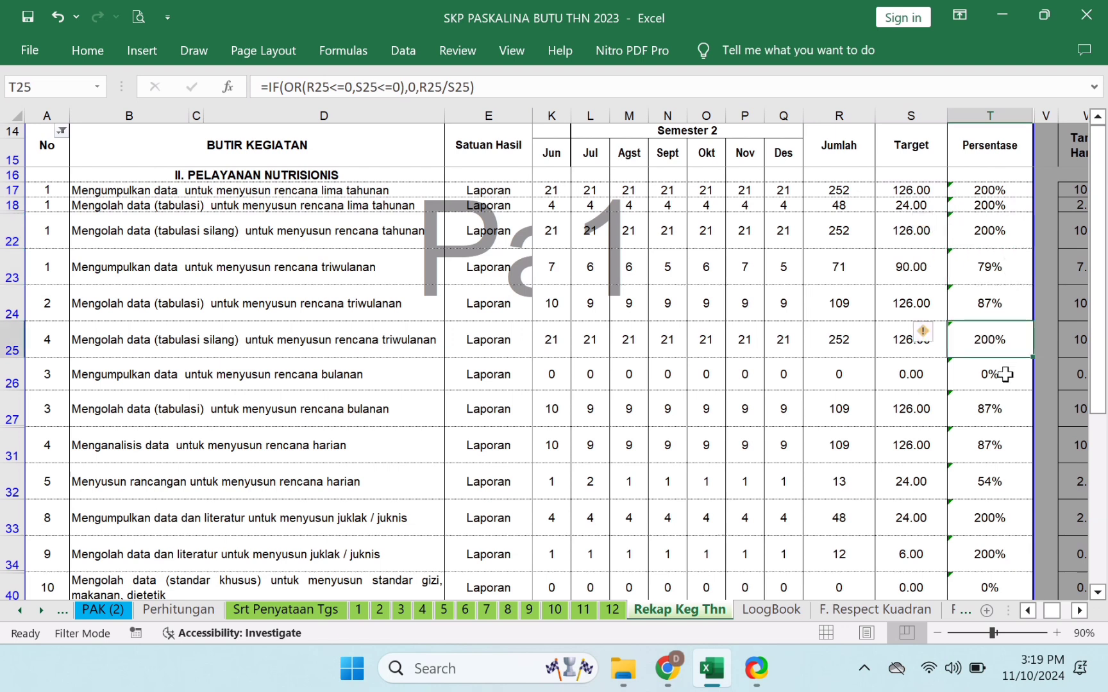
{"action": "left_click", "coordinate": [1011, 516]}
{"action": "left_click", "coordinate": [1002, 567]}
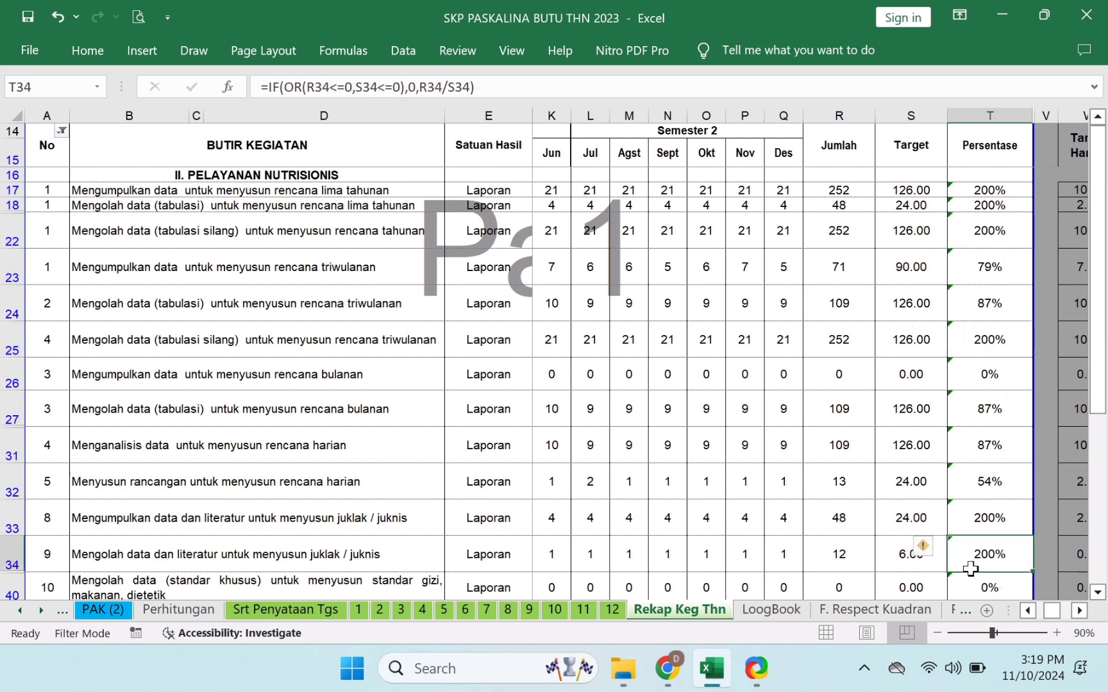
{"action": "left_click", "coordinate": [20, 611]}
{"action": "left_click", "coordinate": [20, 611]}
{"action": "left_click", "coordinate": [21, 610]}
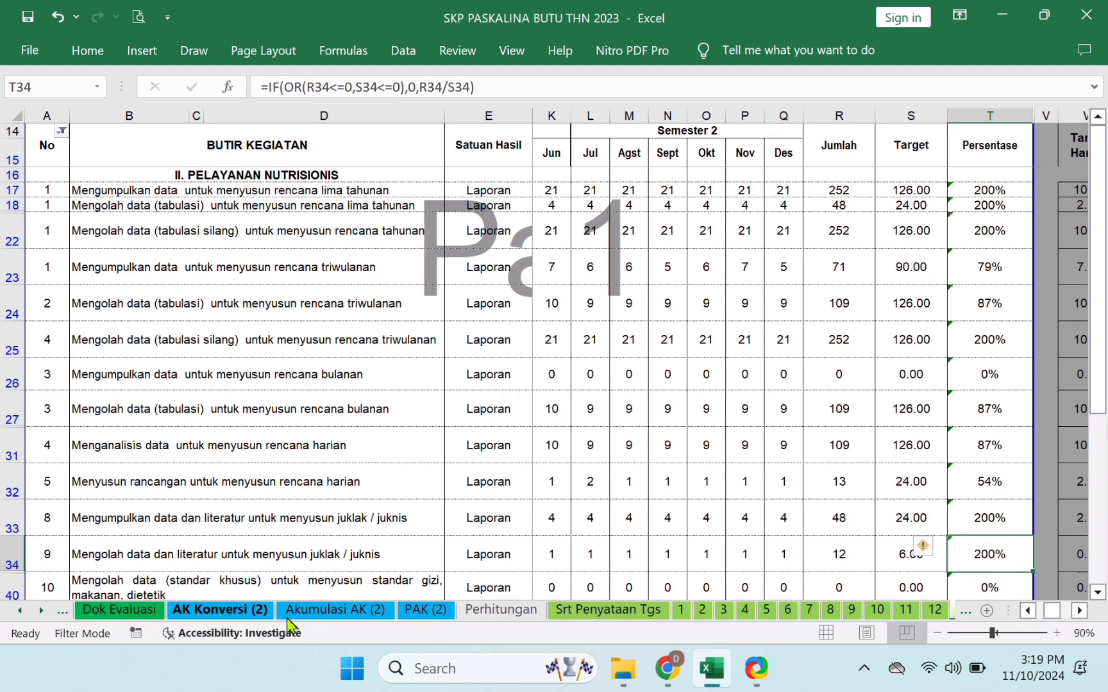
{"action": "left_click", "coordinate": [140, 619]}
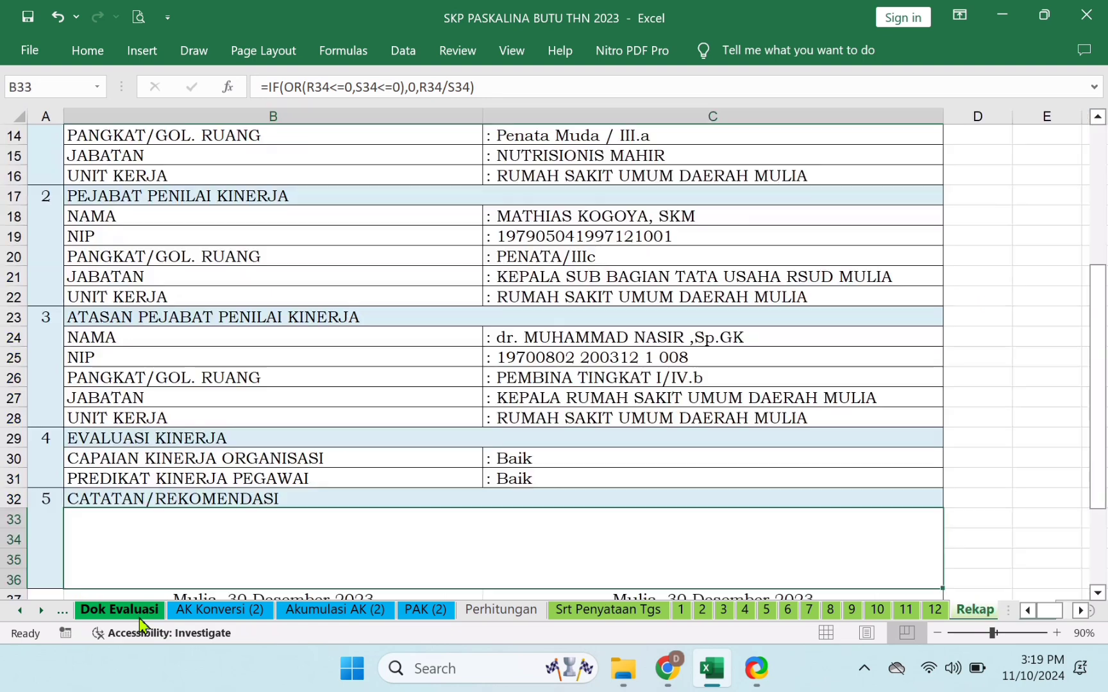
{"action": "left_click", "coordinate": [66, 613]}
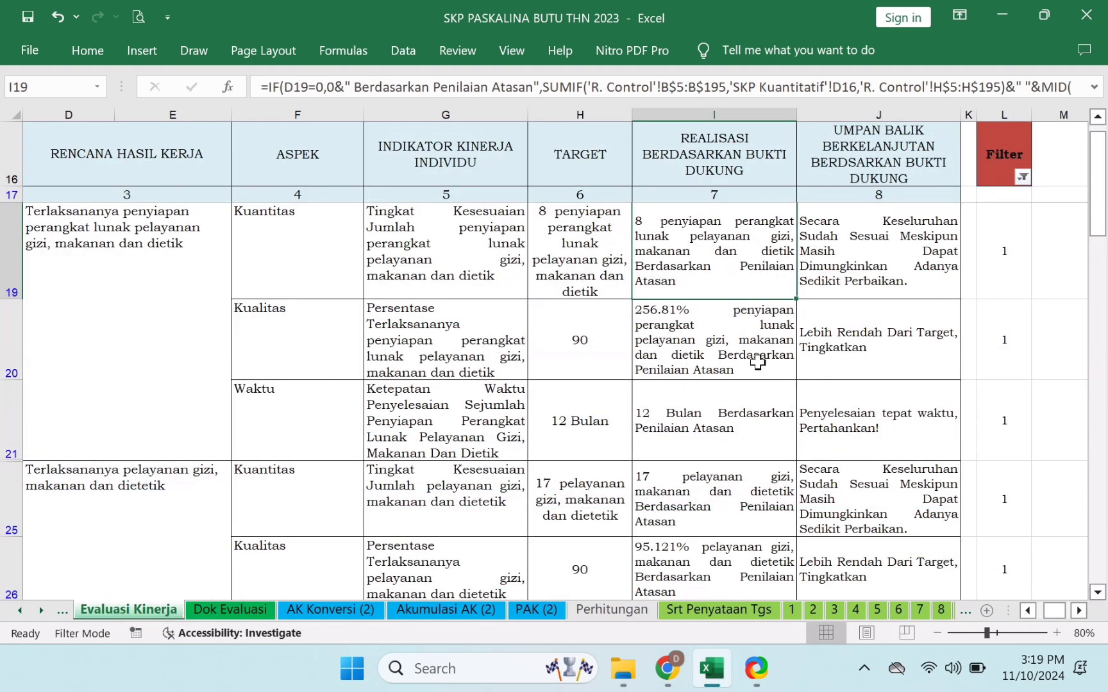
{"action": "left_click", "coordinate": [710, 340]}
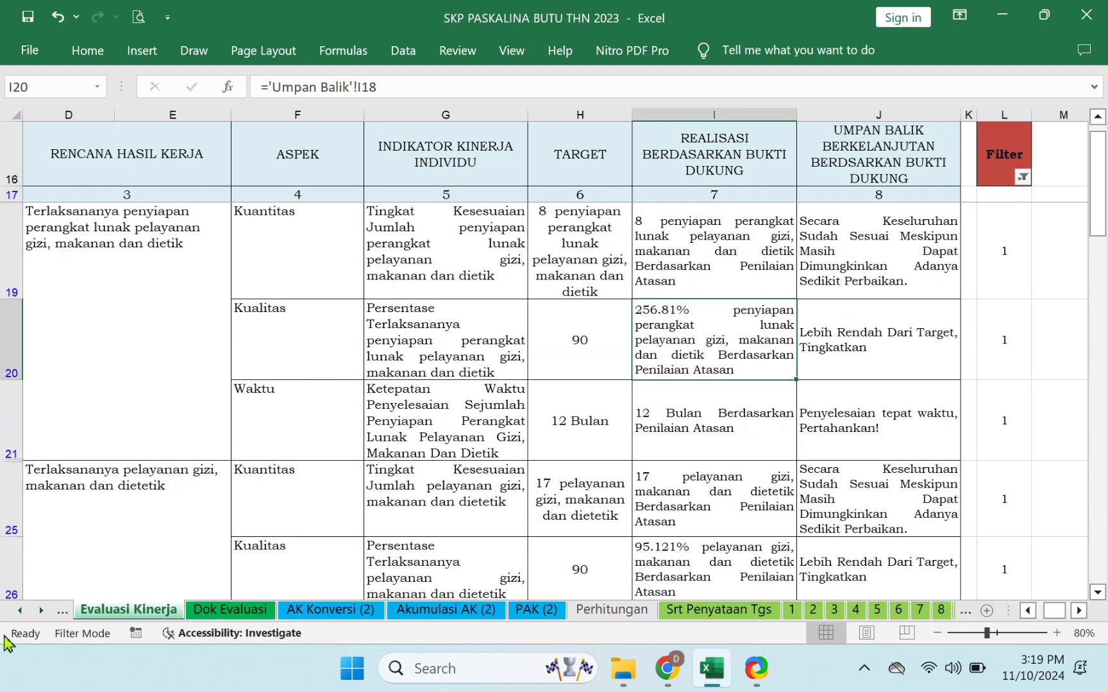
{"action": "left_click", "coordinate": [41, 612]}
{"action": "left_click", "coordinate": [41, 612]}
{"action": "left_click", "coordinate": [41, 612]}
{"action": "left_click", "coordinate": [41, 612]}
{"action": "left_click", "coordinate": [41, 612]}
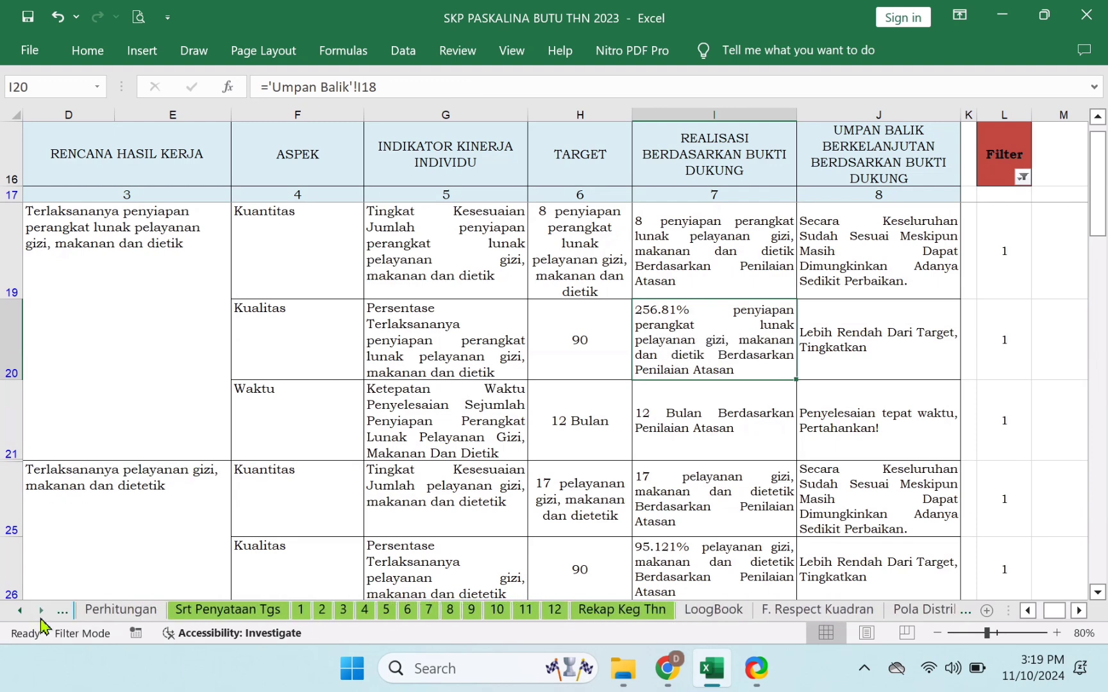
{"action": "left_click", "coordinate": [653, 613]}
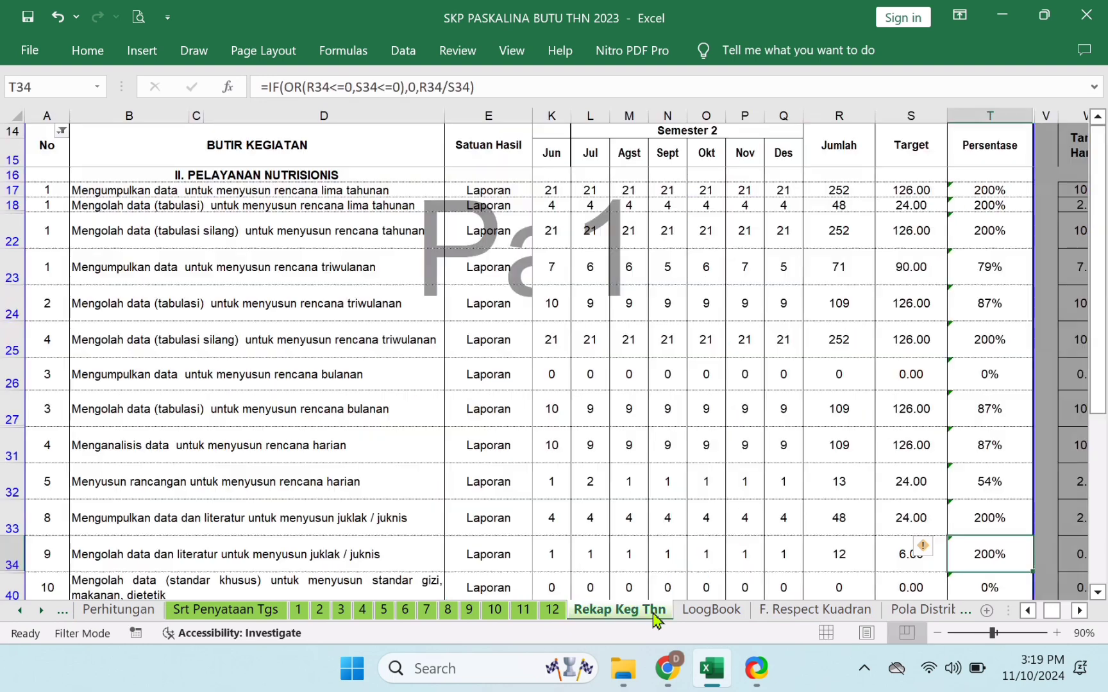
{"action": "left_click", "coordinate": [1003, 194]}
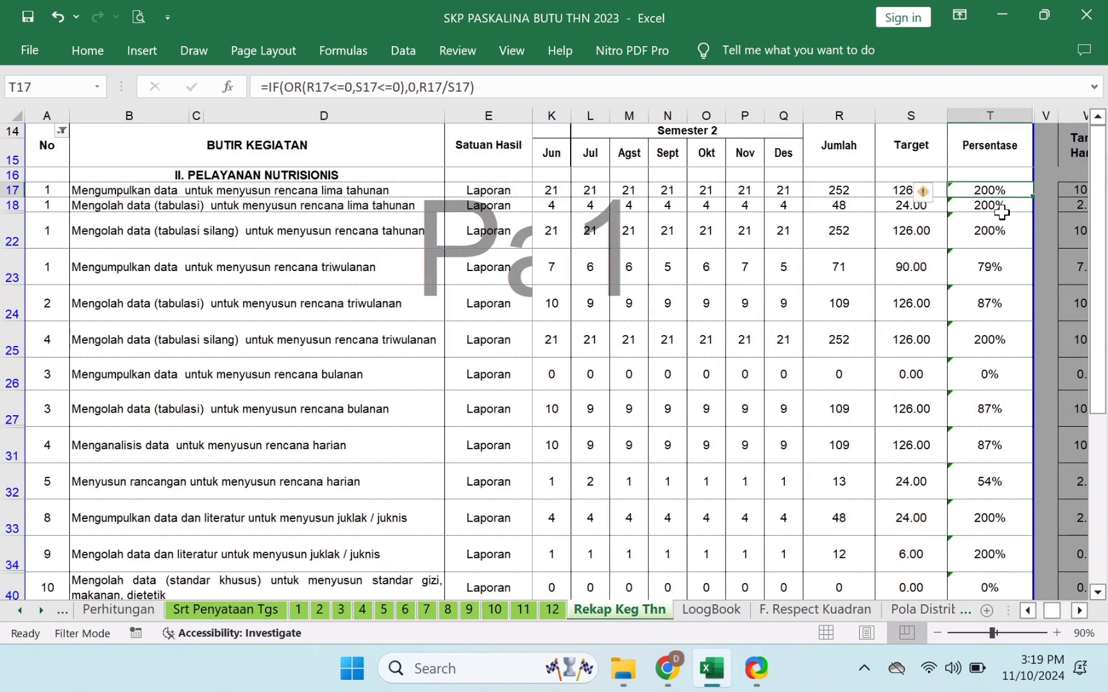
{"action": "left_click", "coordinate": [998, 218]}
{"action": "left_click", "coordinate": [923, 190]}
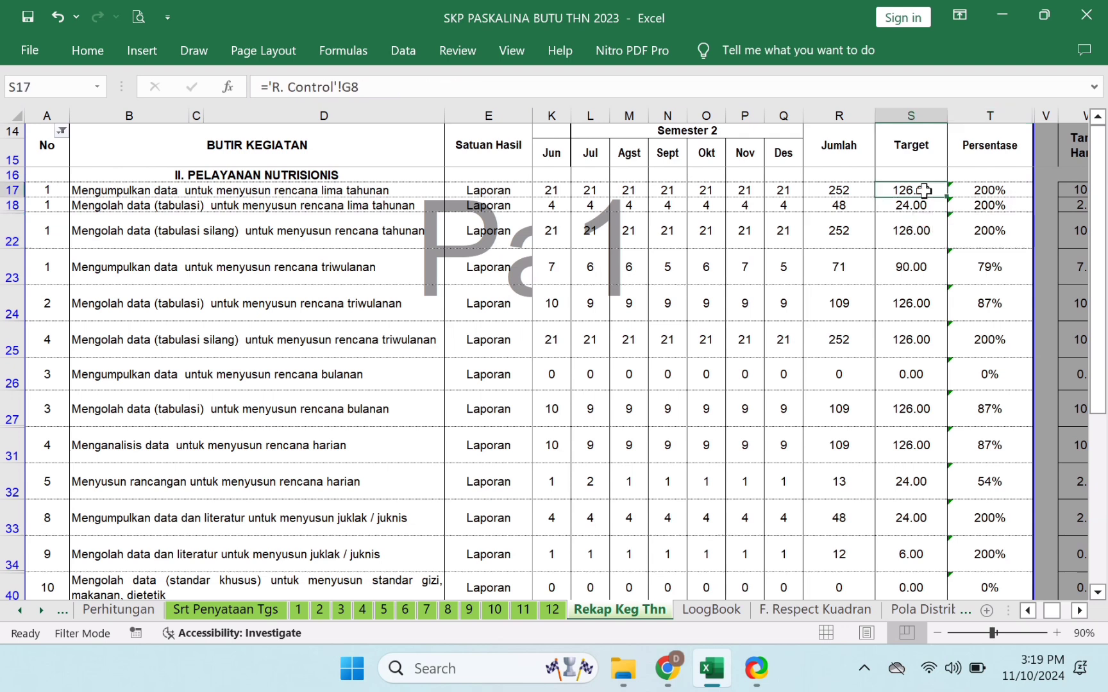
{"action": "left_click", "coordinate": [843, 192]}
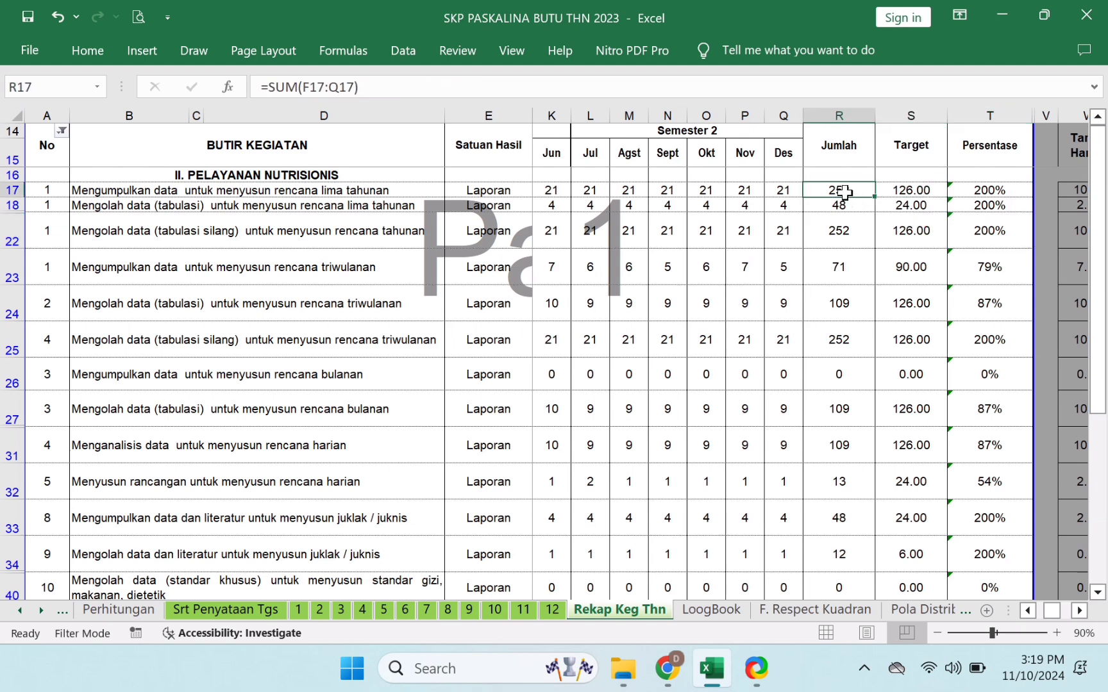
{"action": "left_click", "coordinate": [922, 191]}
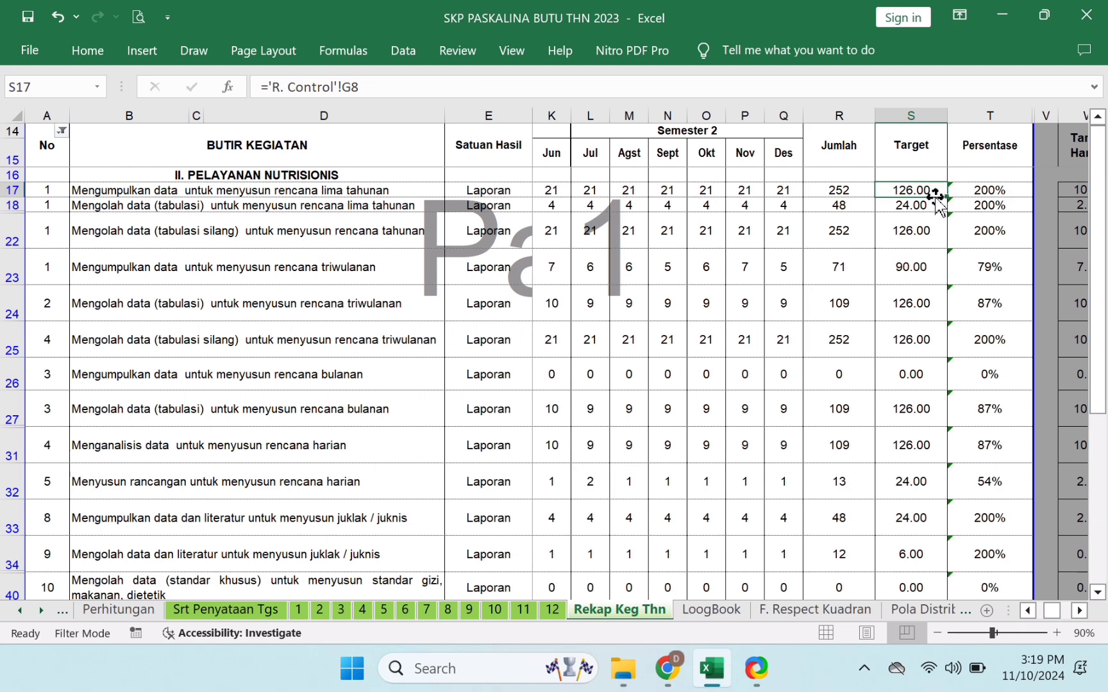
{"action": "left_click", "coordinate": [848, 191]}
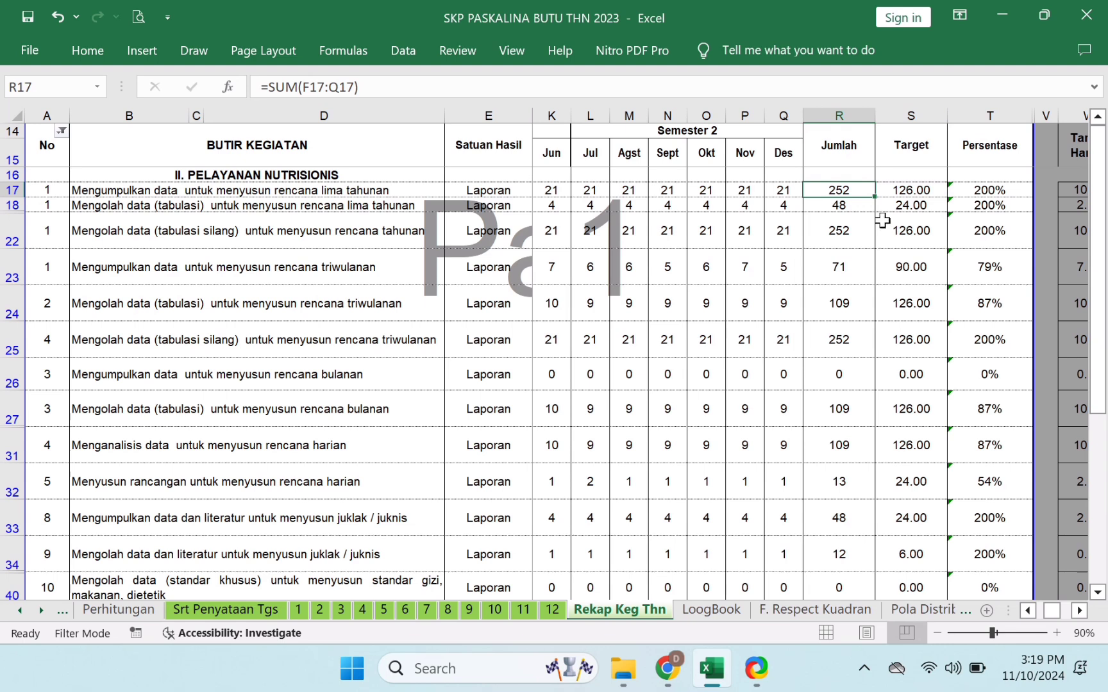
{"action": "left_click", "coordinate": [857, 206]}
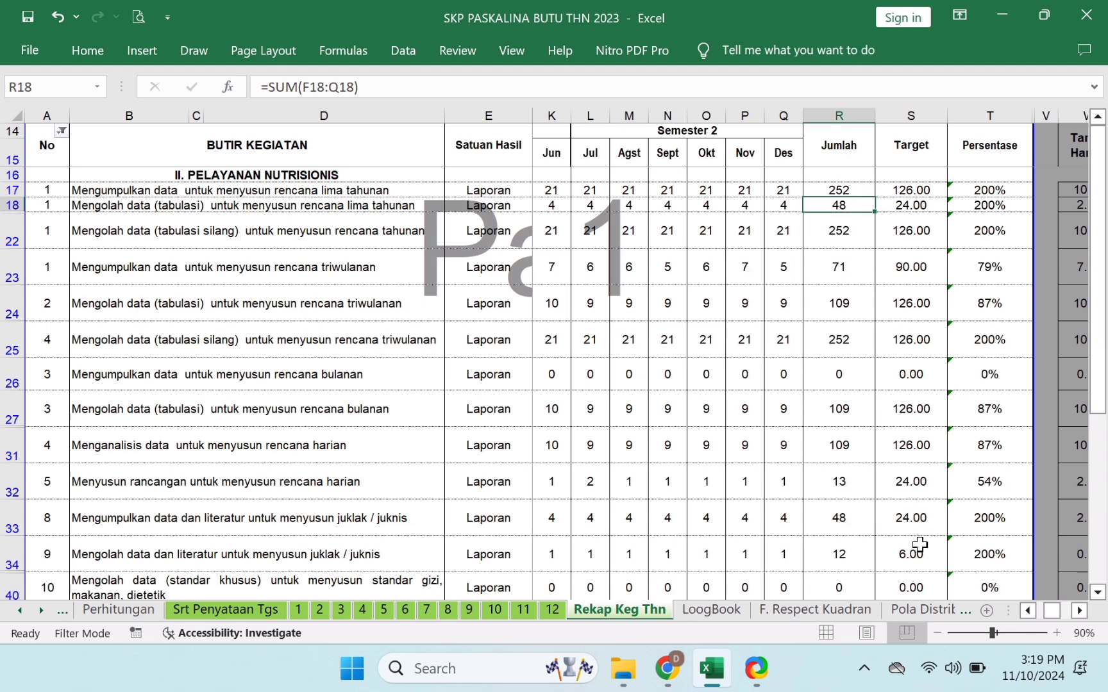
{"action": "left_click", "coordinate": [990, 517]}
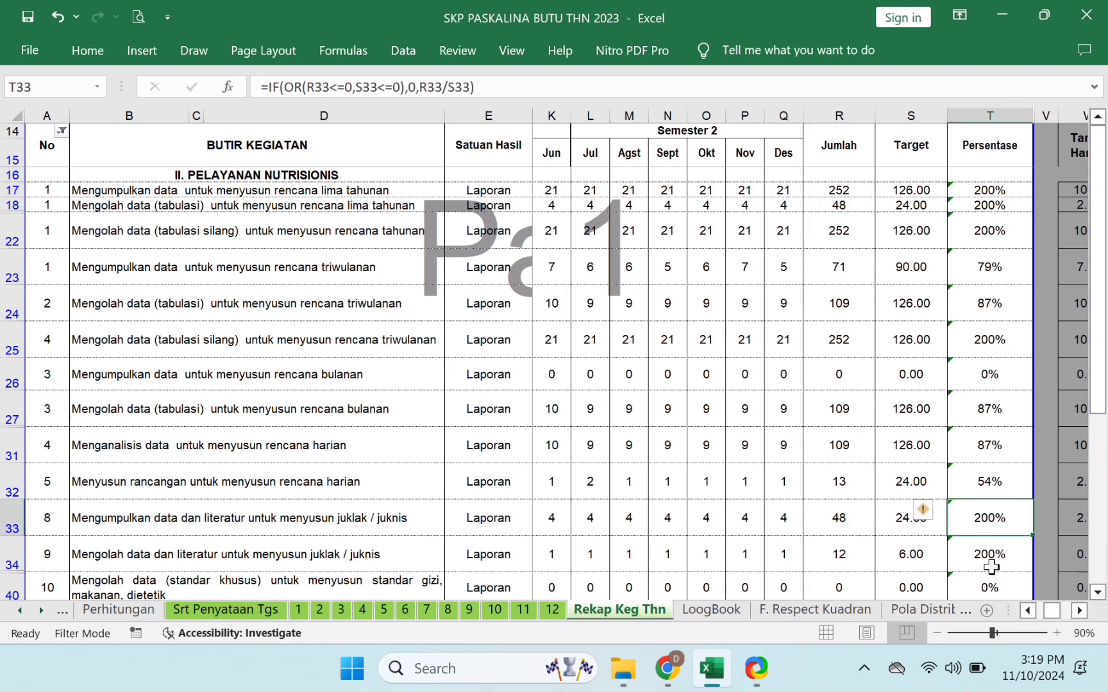
{"action": "left_click", "coordinate": [990, 557]}
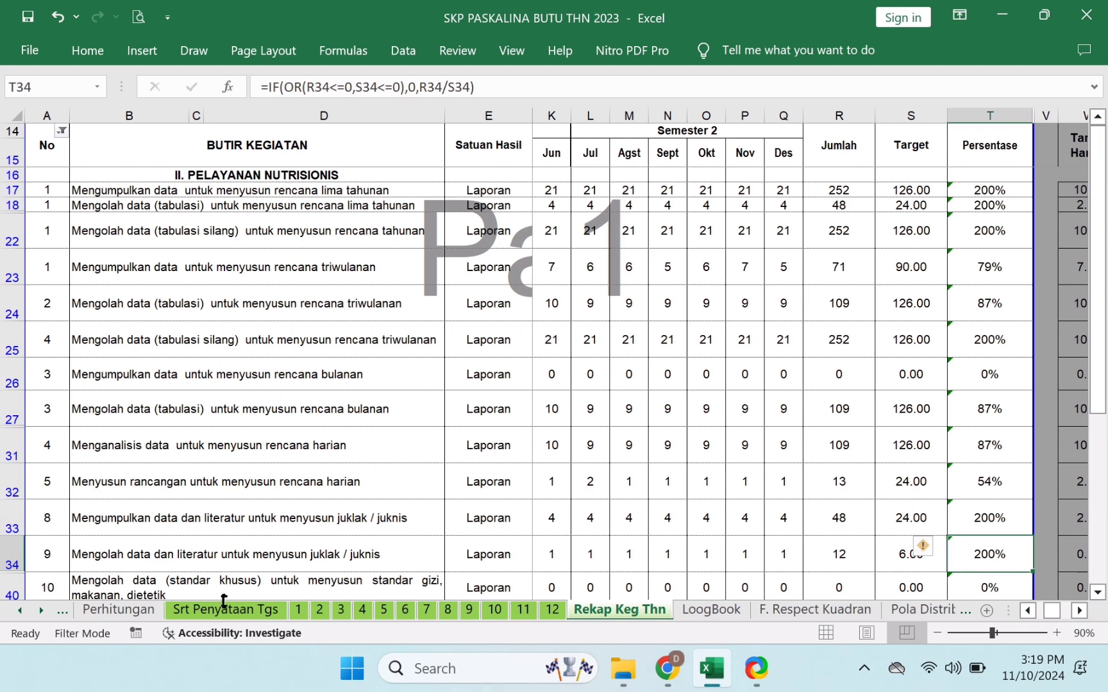
{"action": "left_click", "coordinate": [23, 618]}
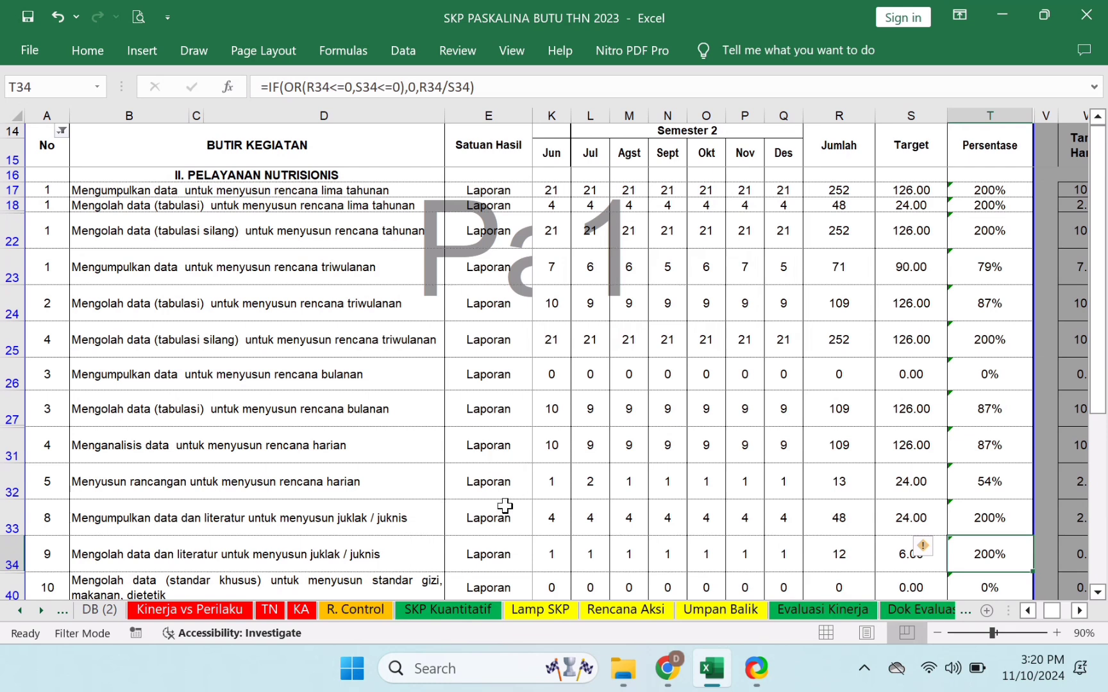
- On R. Control, set the H3 Filter list to untick 1 and 25, keeping 0, Call and blanks
{"action": "left_click", "coordinate": [357, 613]}
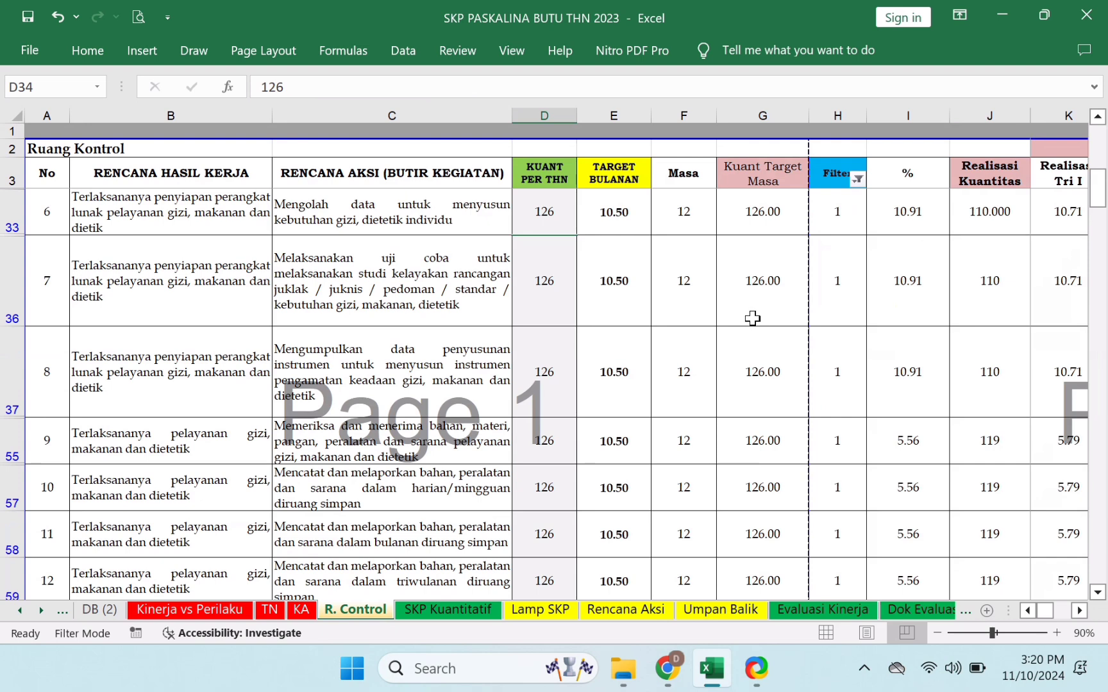
{"action": "left_click", "coordinate": [835, 177]}
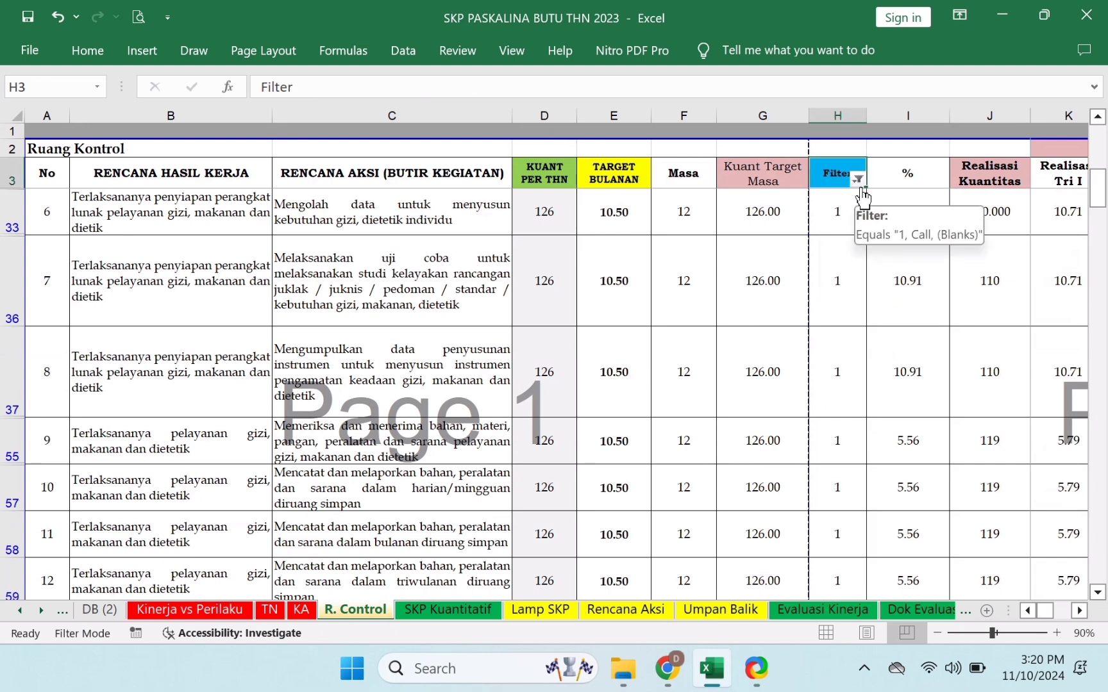
{"action": "left_click", "coordinate": [859, 182]}
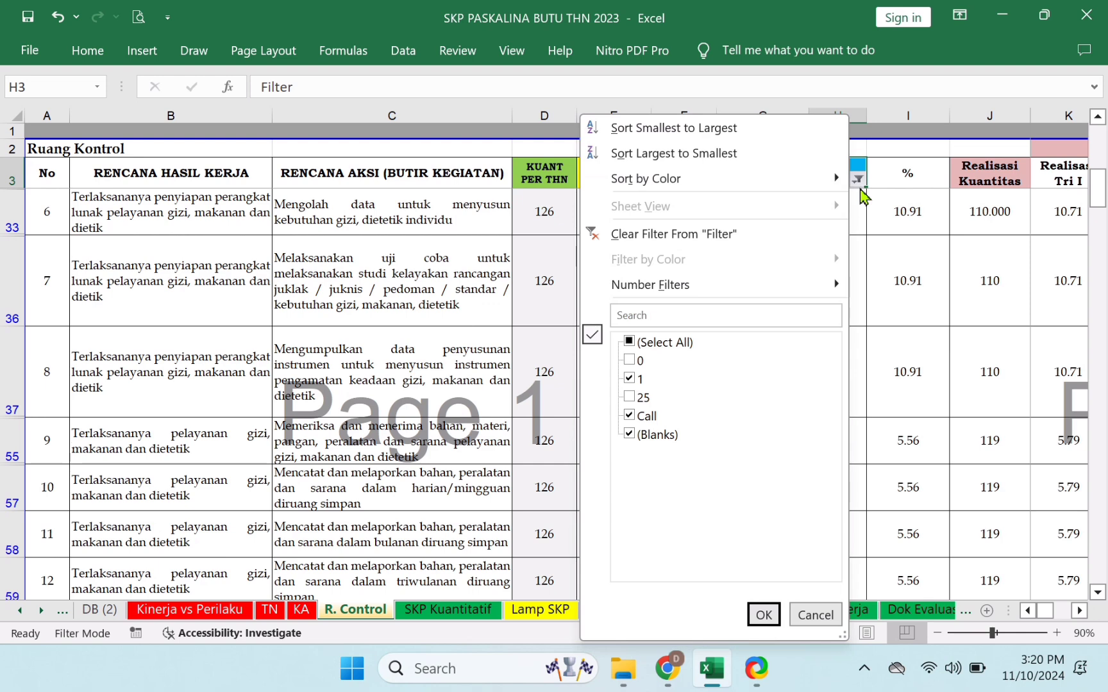
{"action": "left_click", "coordinate": [661, 348]}
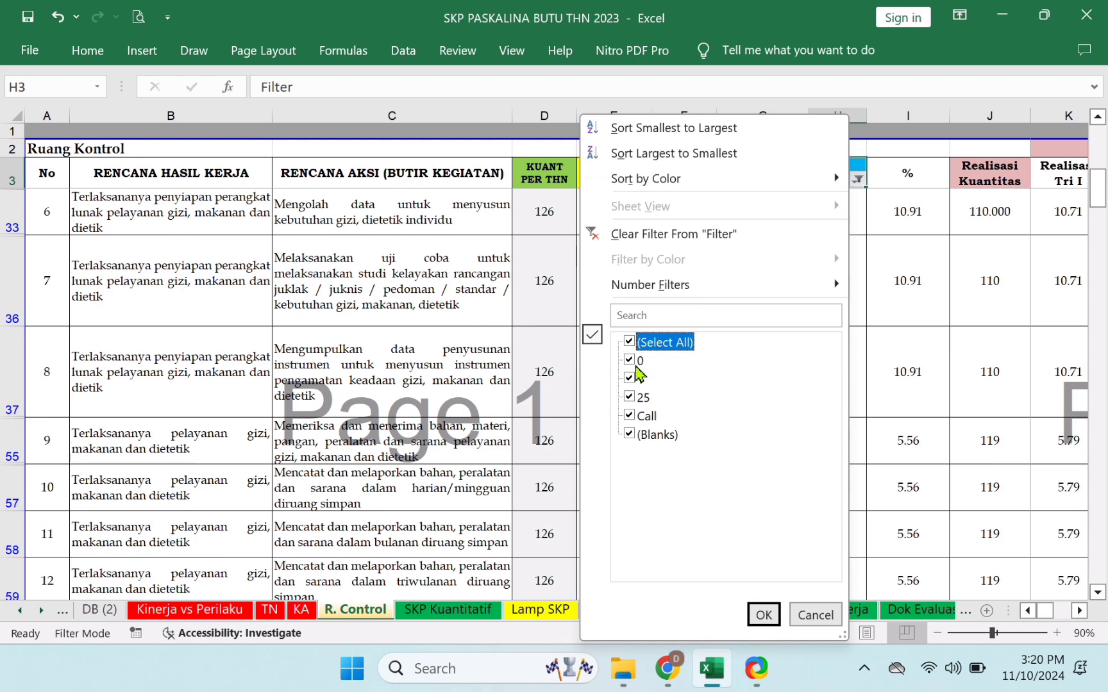
{"action": "left_click", "coordinate": [666, 349]}
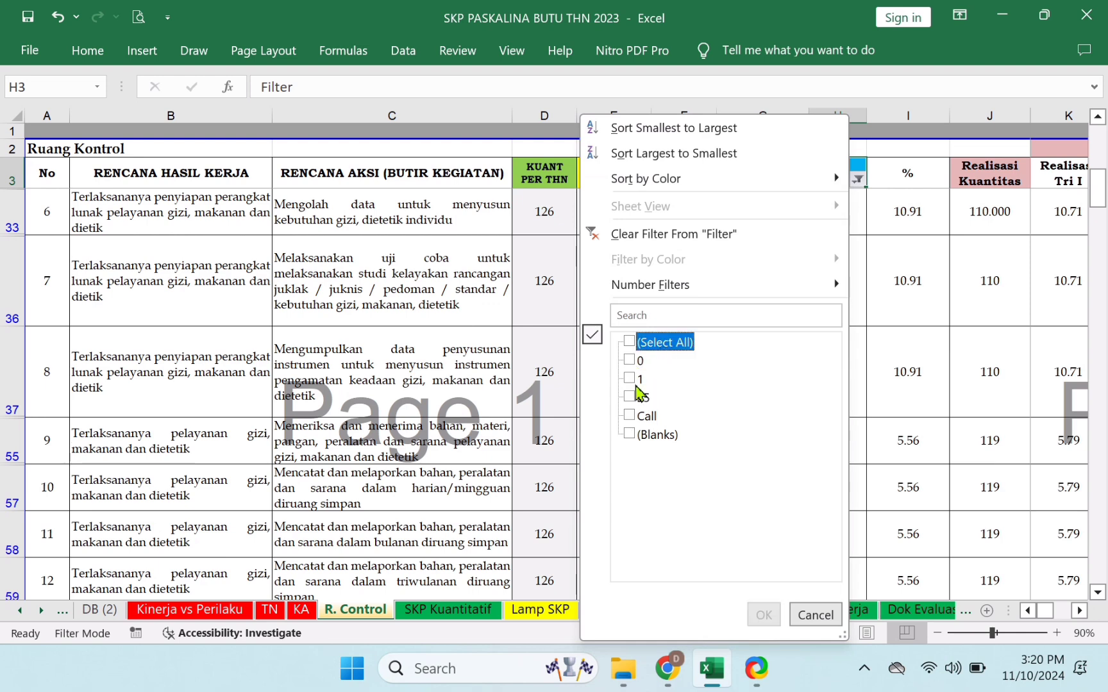
{"action": "left_click", "coordinate": [653, 351]}
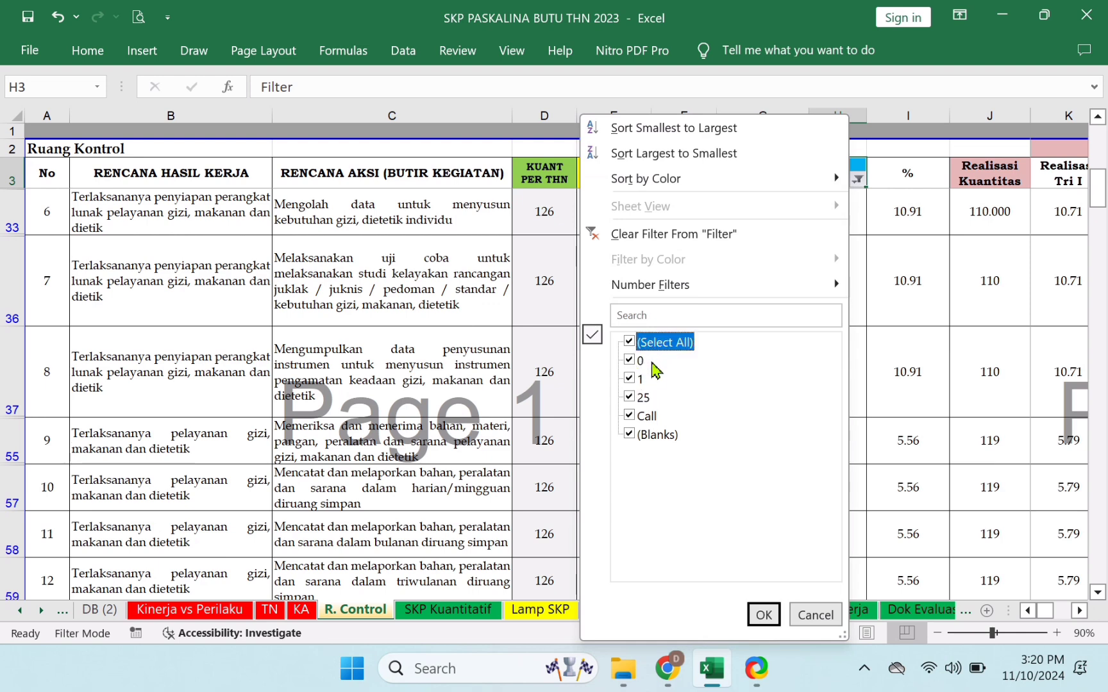
{"action": "left_click", "coordinate": [639, 379]}
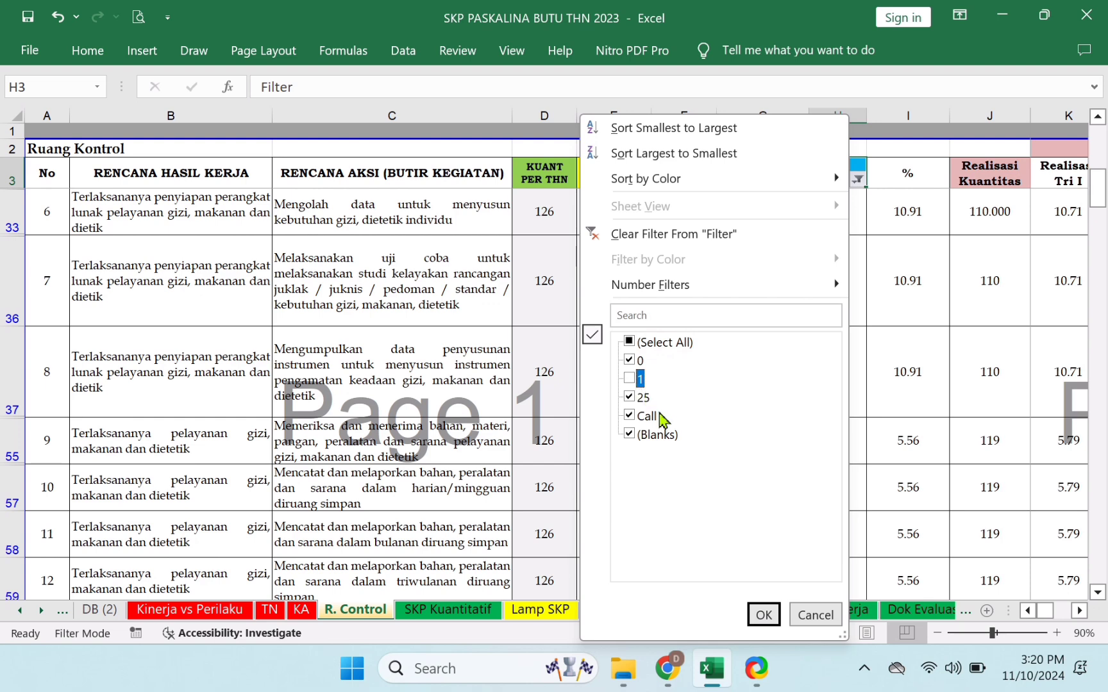
{"action": "left_click", "coordinate": [643, 398]}
{"action": "left_click", "coordinate": [642, 398]}
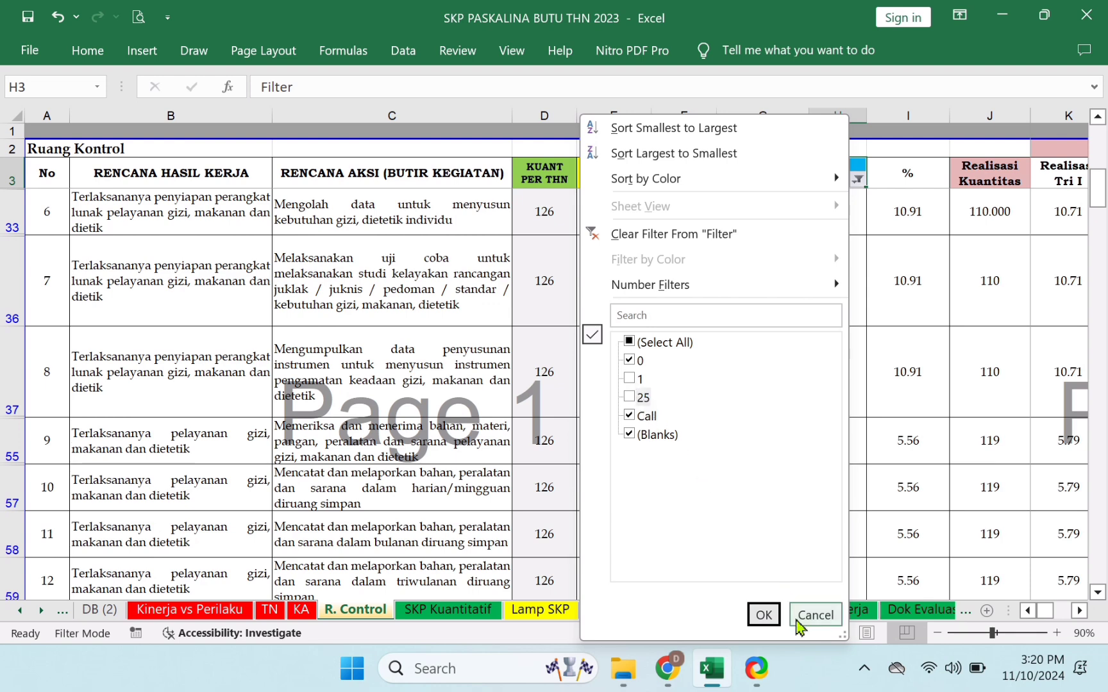
- Apply the R. Control filter and inspect the D8 annual quantity and the B8 formula
{"action": "left_click", "coordinate": [763, 615]}
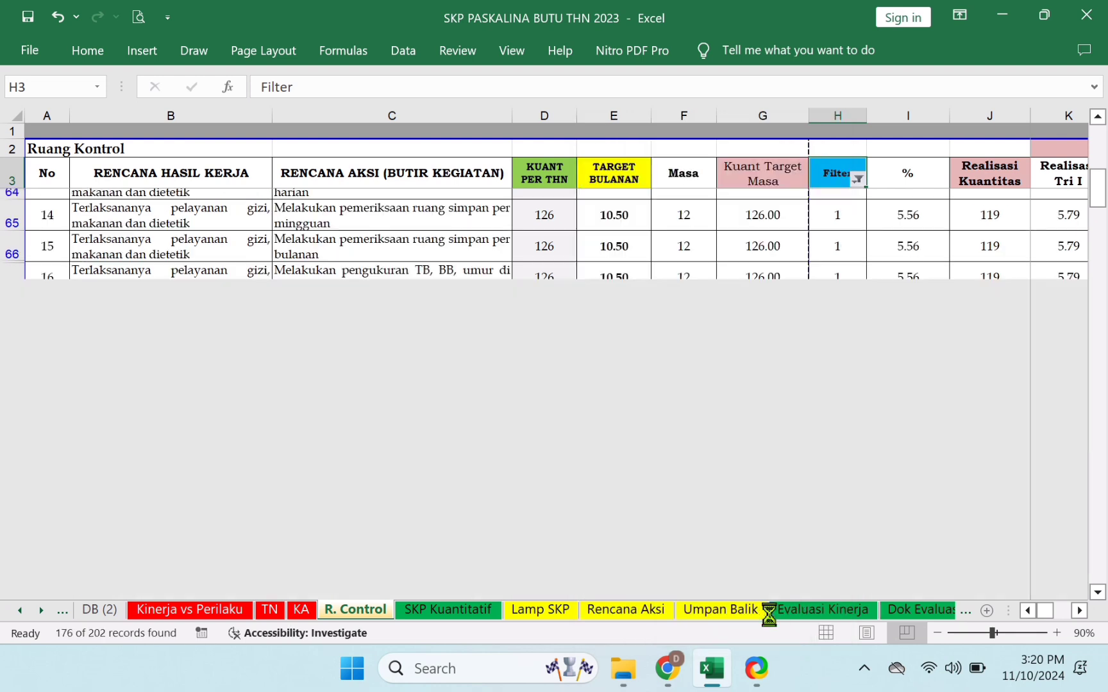
{"action": "scroll", "coordinate": [752, 517], "scroll_direction": "up", "scroll_amount": 5}
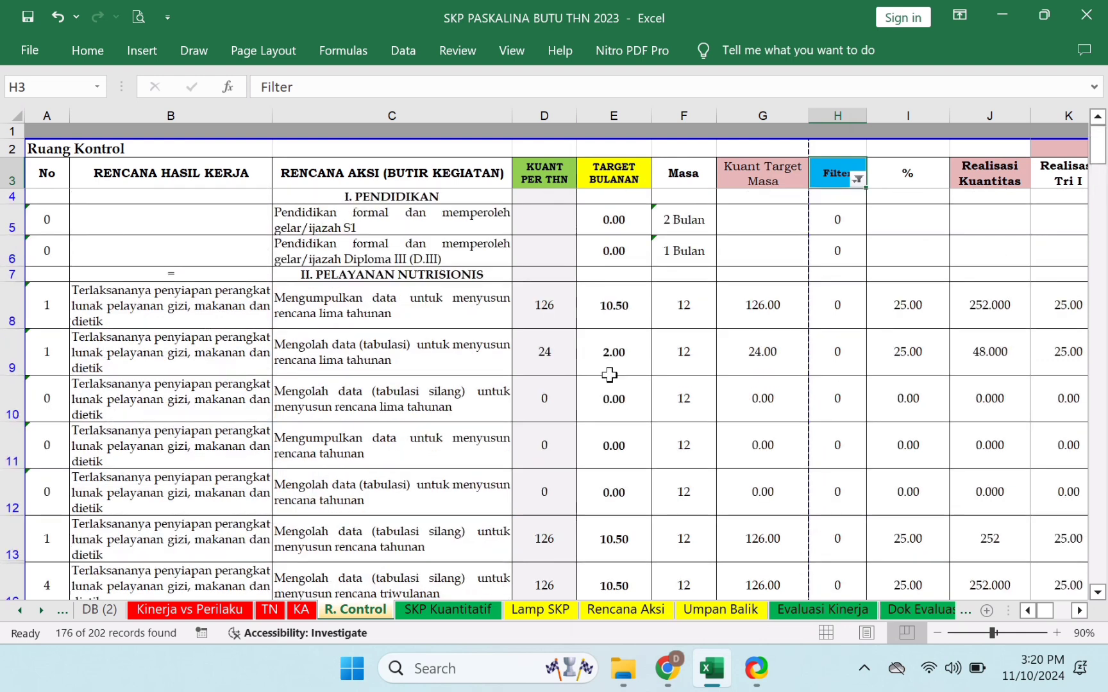
{"action": "left_click", "coordinate": [553, 306]}
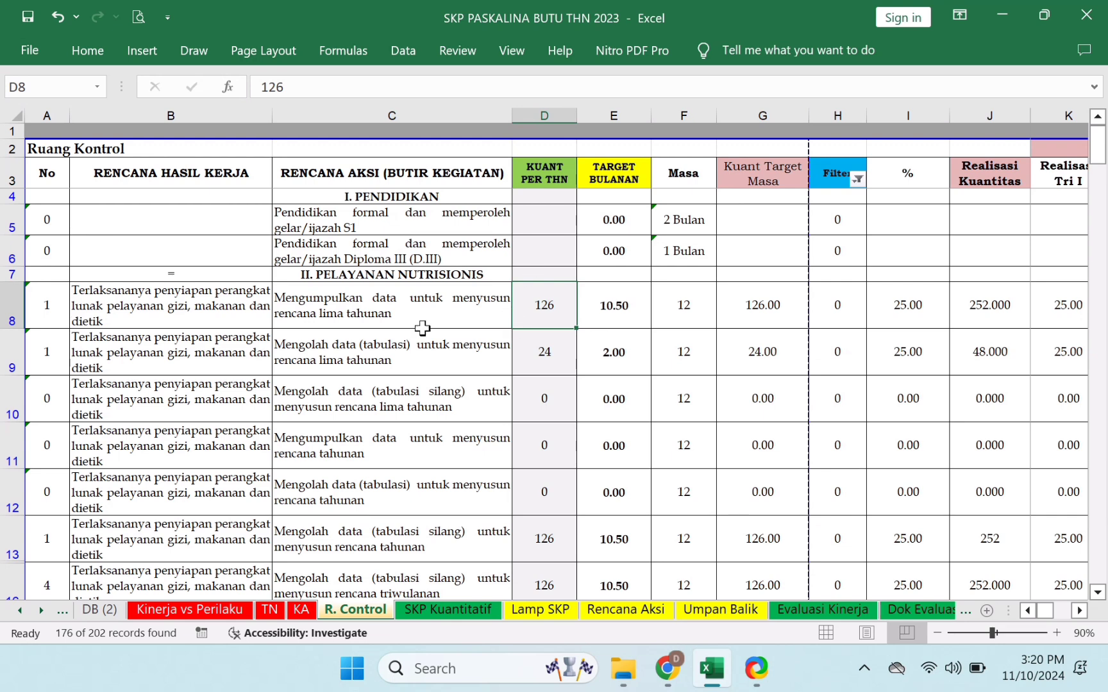
{"action": "left_click", "coordinate": [199, 307]}
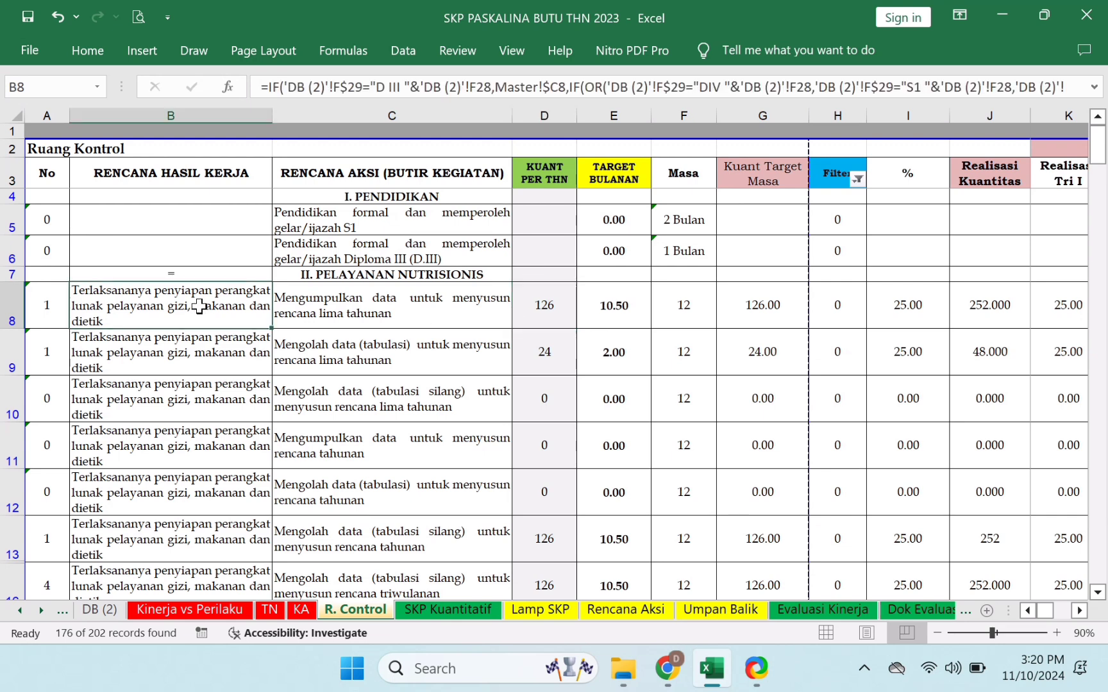
{"action": "left_click", "coordinate": [542, 303]}
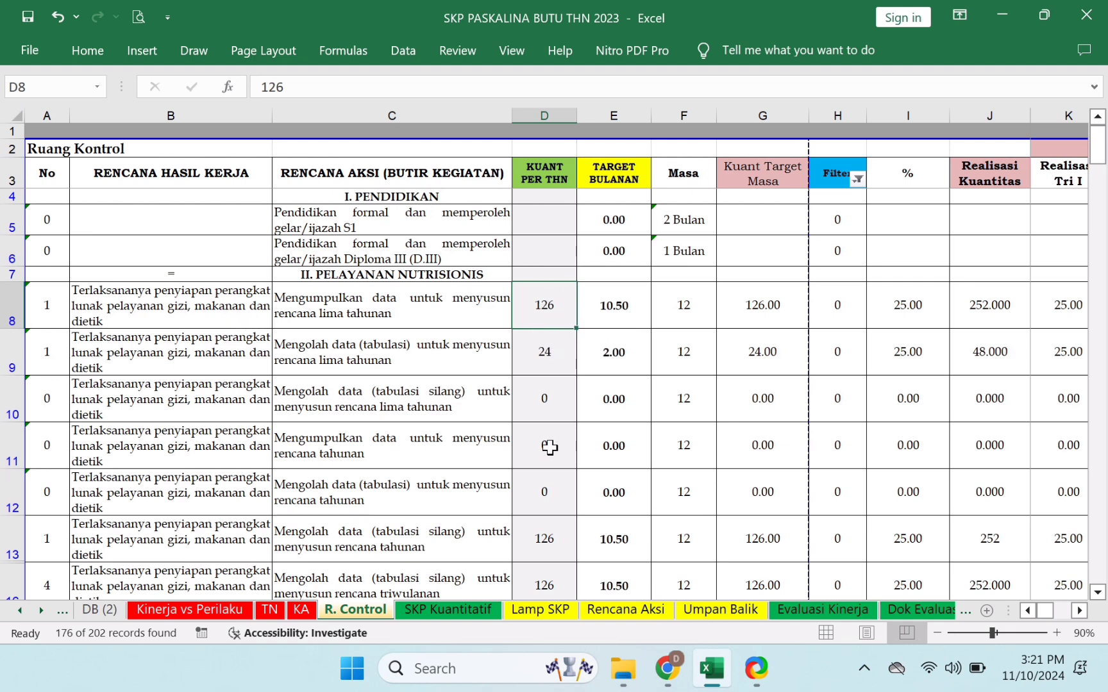
{"action": "key", "text": "Up"}
{"action": "key", "text": "Down"}
- Select D8 through D203 and delete the KUANT PER THN values
{"action": "key", "text": "shift+Down"}
{"action": "key", "text": "shift+Down"}
{"action": "key", "text": "shift+Down"}
{"action": "key", "text": "shift+Down"}
{"action": "key", "text": "shift+Down"}
{"action": "key", "text": "shift+Down"}
{"action": "key", "text": "shift+Down"}
{"action": "key", "text": "shift+Down"}
{"action": "key", "text": "shift+Down"}
{"action": "key", "text": "shift+Down"}
{"action": "key", "text": "shift+Down"}
{"action": "key", "text": "shift+Down"}
{"action": "key", "text": "shift+Down"}
{"action": "key", "text": "shift+Down"}
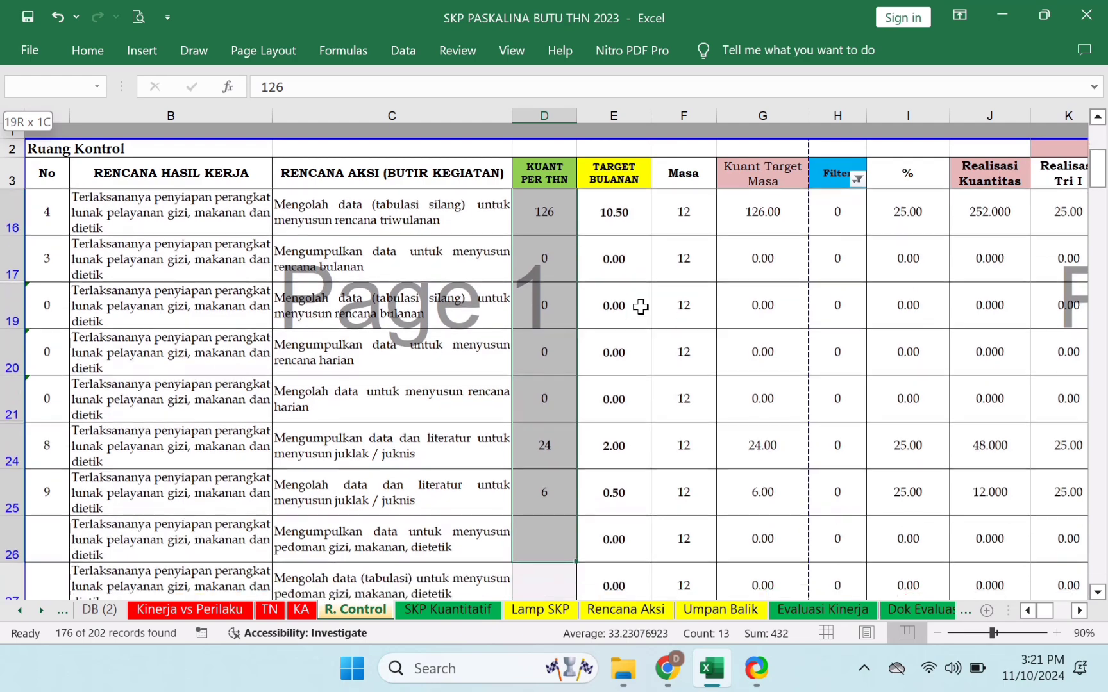
{"action": "key", "text": "shift+Down"}
{"action": "key", "text": "shift+Down"}
{"action": "key", "text": "shift+Down"}
{"action": "key", "text": "shift+Down"}
{"action": "key", "text": "shift+Down"}
{"action": "key", "text": "shift+Down"}
{"action": "key", "text": "shift+Down"}
{"action": "key", "text": "shift+Down"}
{"action": "key", "text": "shift+Down"}
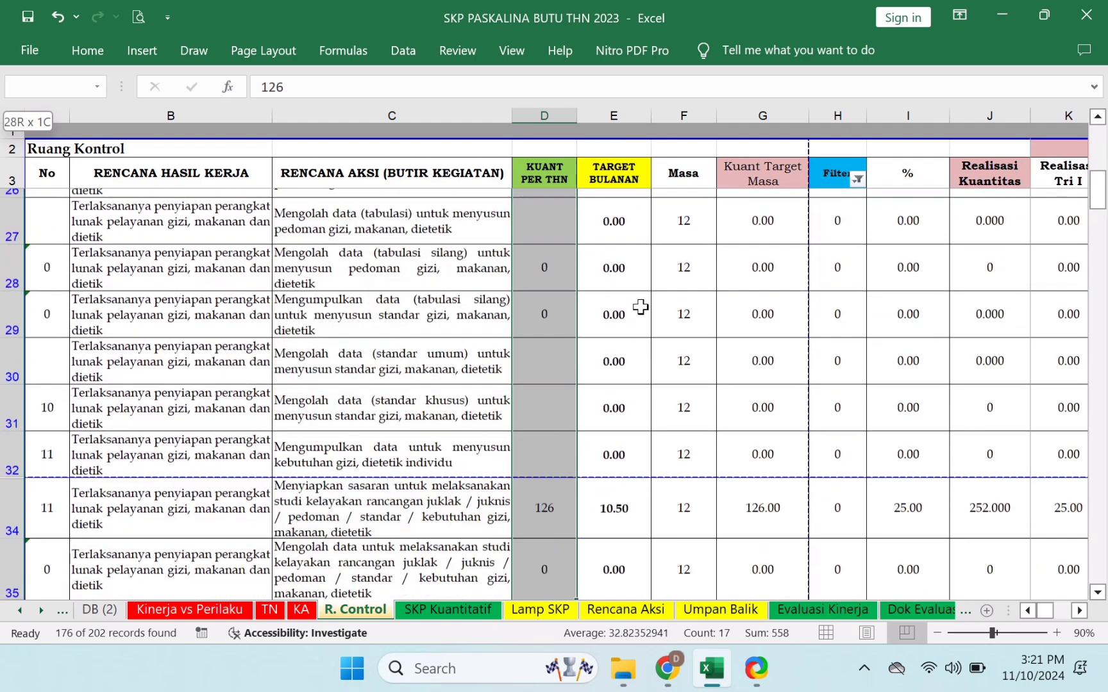
{"action": "key", "text": "shift+Down"}
{"action": "key", "text": "shift+Down"}
{"action": "key", "text": "shift+Down"}
{"action": "key", "text": "shift+Down"}
{"action": "key", "text": "shift+Down"}
{"action": "key", "text": "shift+Down"}
{"action": "key", "text": "shift+Down"}
{"action": "key", "text": "shift+Down"}
{"action": "key", "text": "shift+Down"}
{"action": "key", "text": "shift+Down"}
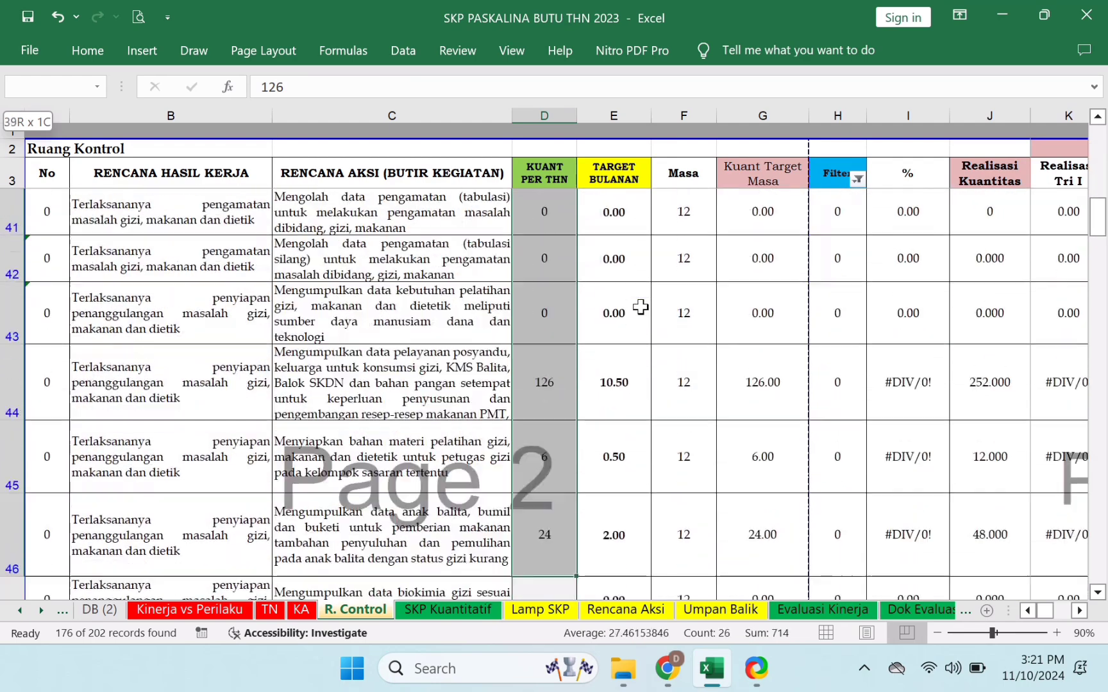
{"action": "key", "text": "ctrl+shift+Down"}
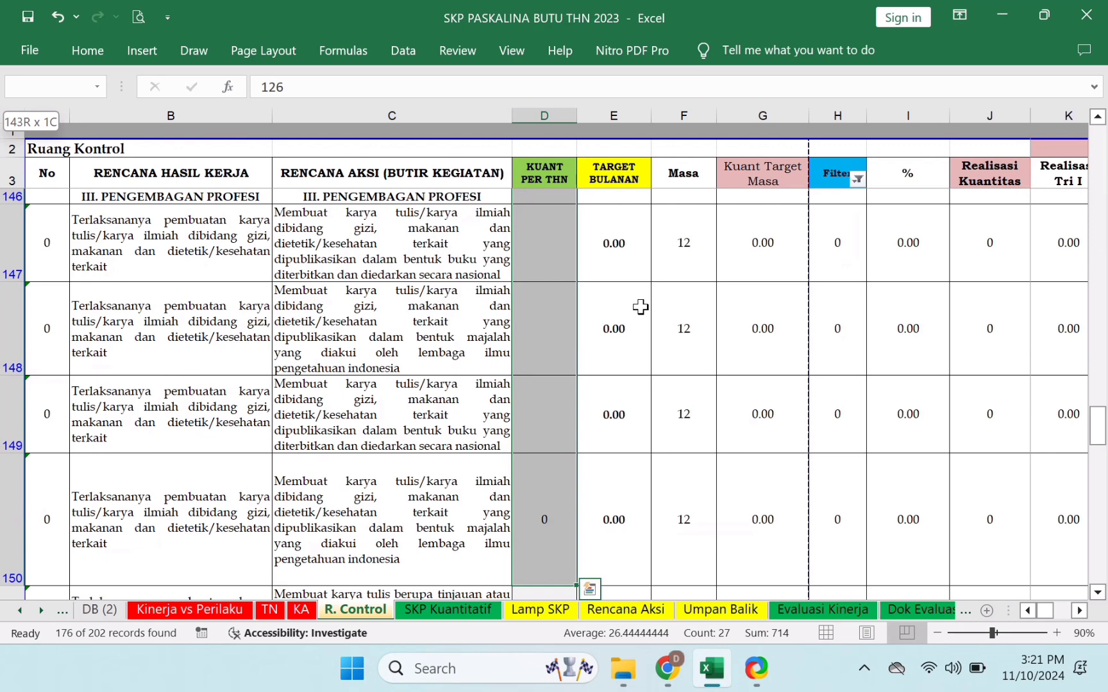
{"action": "key", "text": "ctrl+shift+Down"}
{"action": "key", "text": "ctrl+shift+Down"}
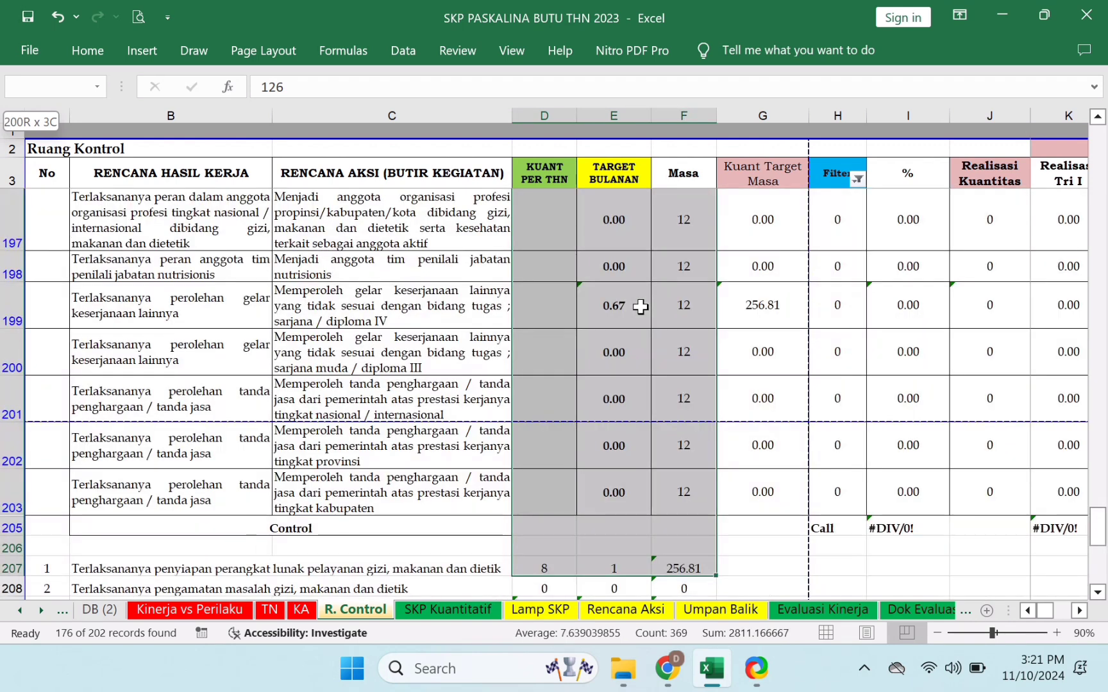
{"action": "key", "text": "shift+Up"}
{"action": "key", "text": "shift+Up"}
{"action": "key", "text": "shift+Up"}
{"action": "key", "text": "shift+Left"}
{"action": "key", "text": "shift+Left"}
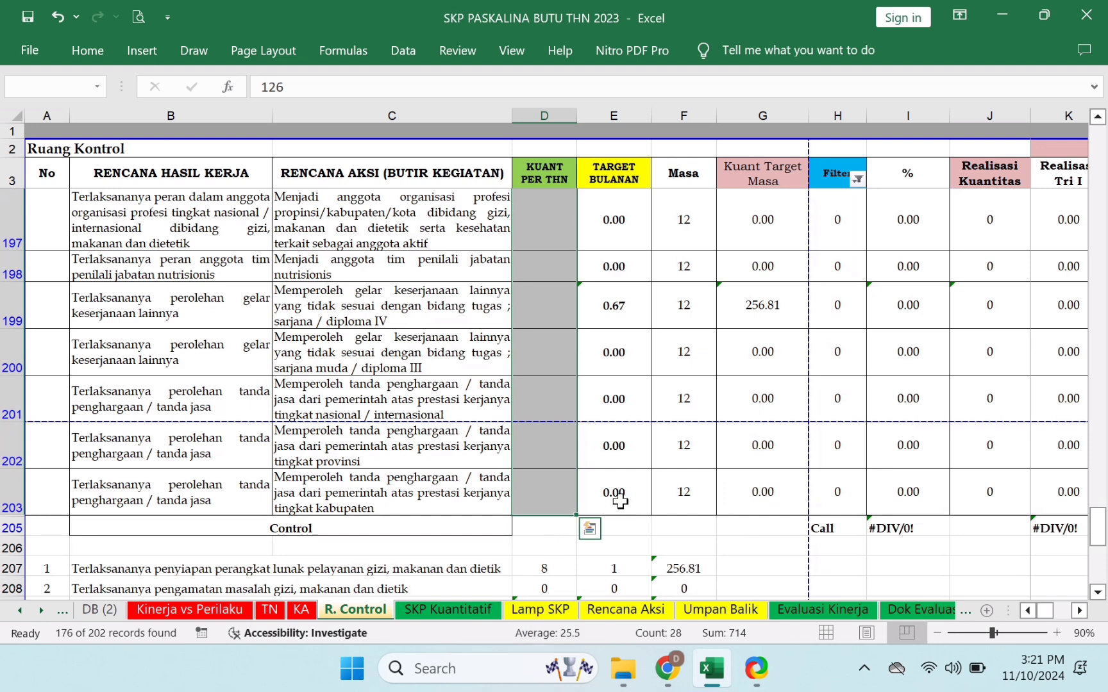
{"action": "key", "text": "Delete"}
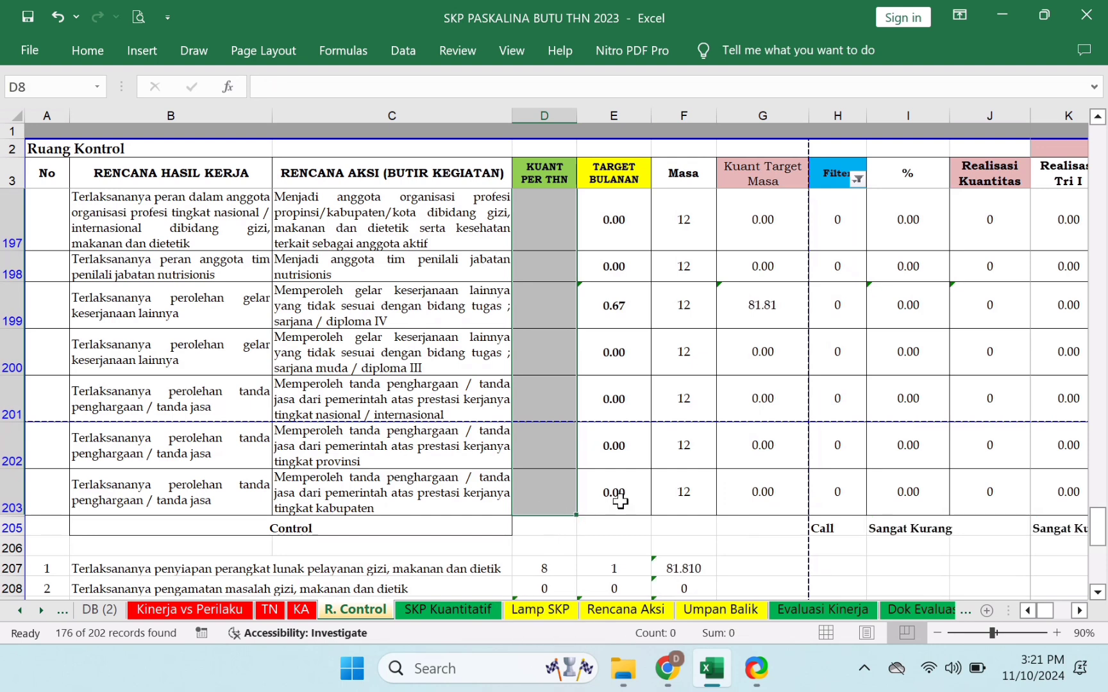
- Refilter the Filter column to hide 0, leaving 30 of 202 records
{"action": "left_click", "coordinate": [859, 181]}
{"action": "left_click", "coordinate": [664, 342]}
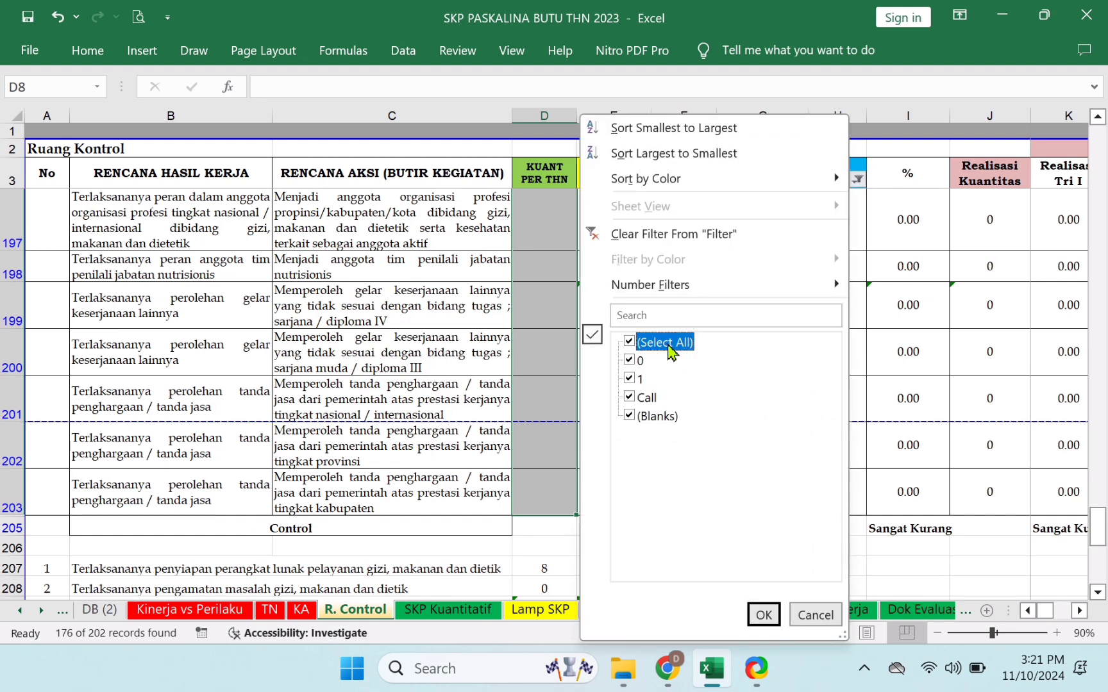
{"action": "left_click", "coordinate": [639, 362]}
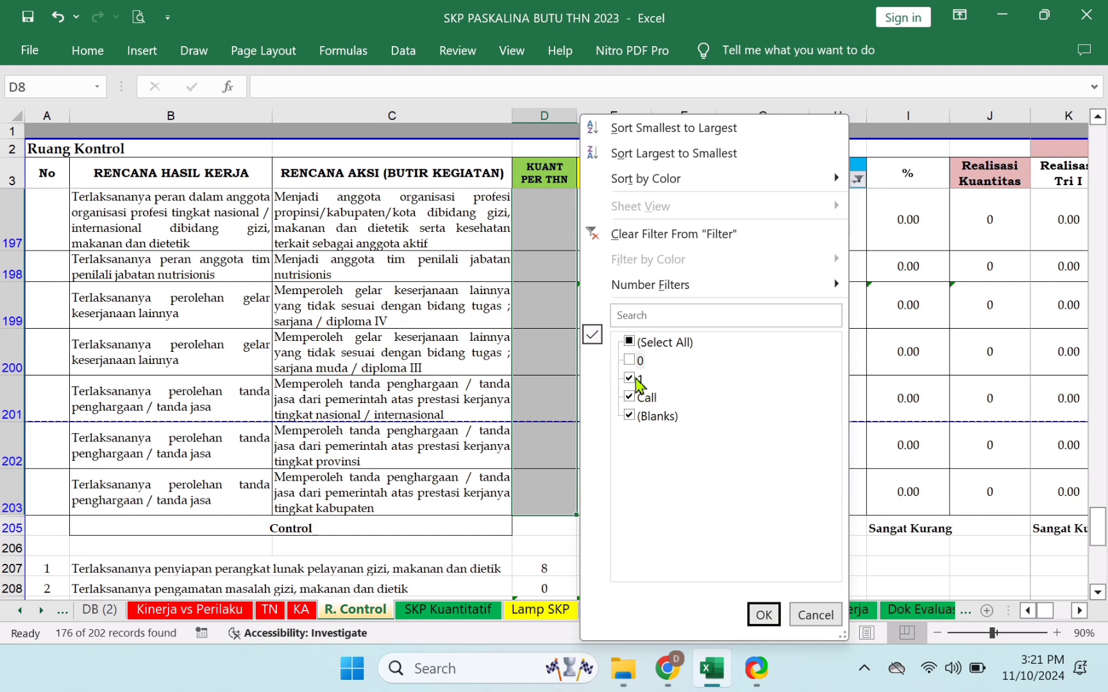
{"action": "left_click", "coordinate": [665, 343]}
{"action": "left_click", "coordinate": [665, 347]}
{"action": "left_click", "coordinate": [642, 380]}
{"action": "left_click", "coordinate": [652, 398]}
{"action": "left_click", "coordinate": [659, 414]}
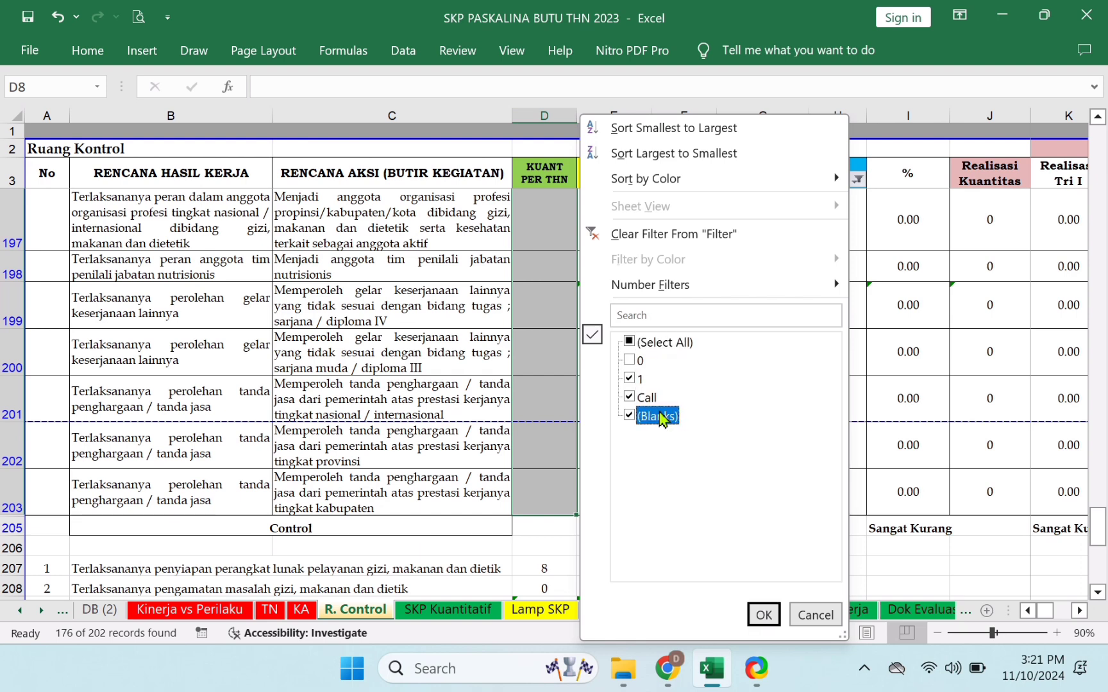
{"action": "left_click", "coordinate": [668, 346]}
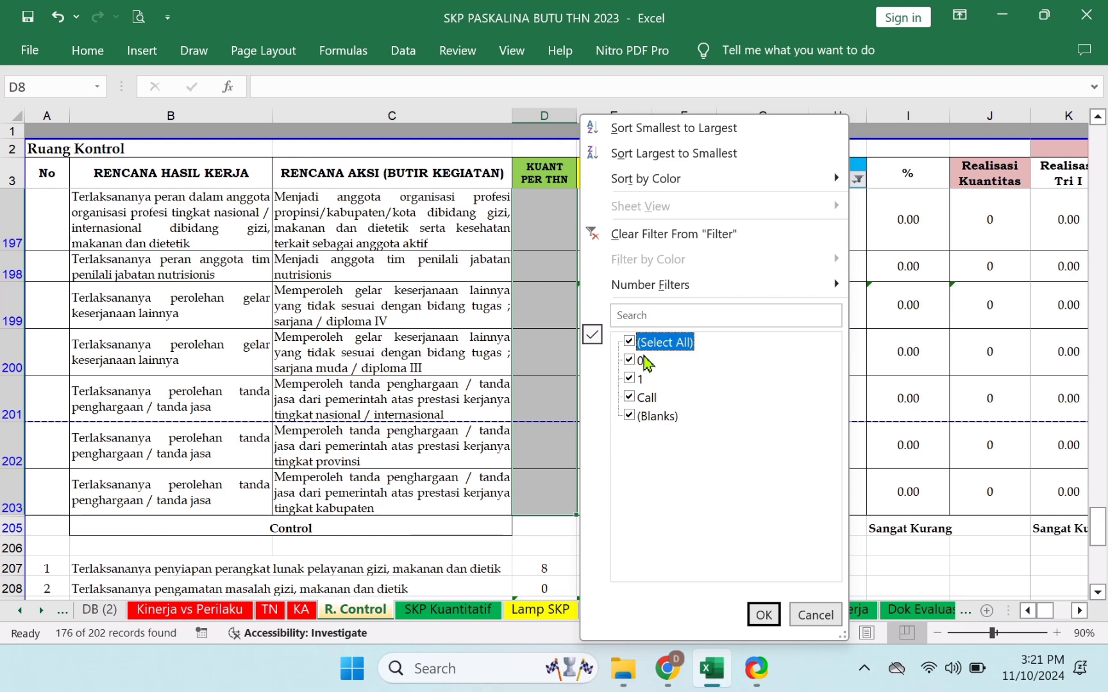
{"action": "left_click", "coordinate": [641, 366]}
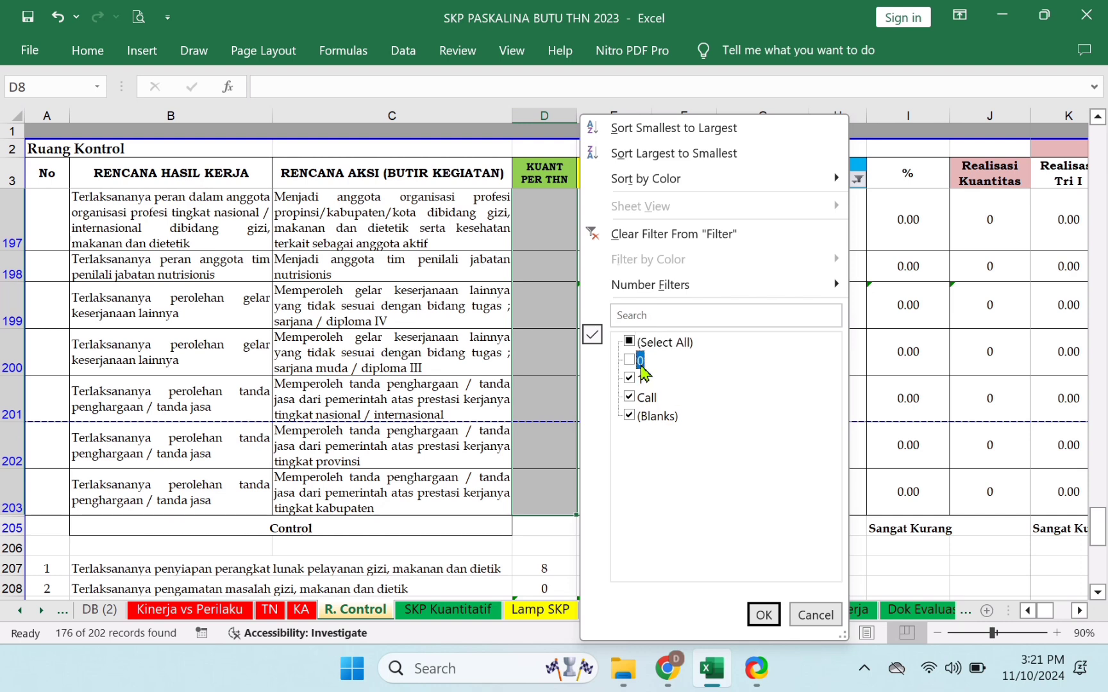
{"action": "left_click", "coordinate": [778, 617]}
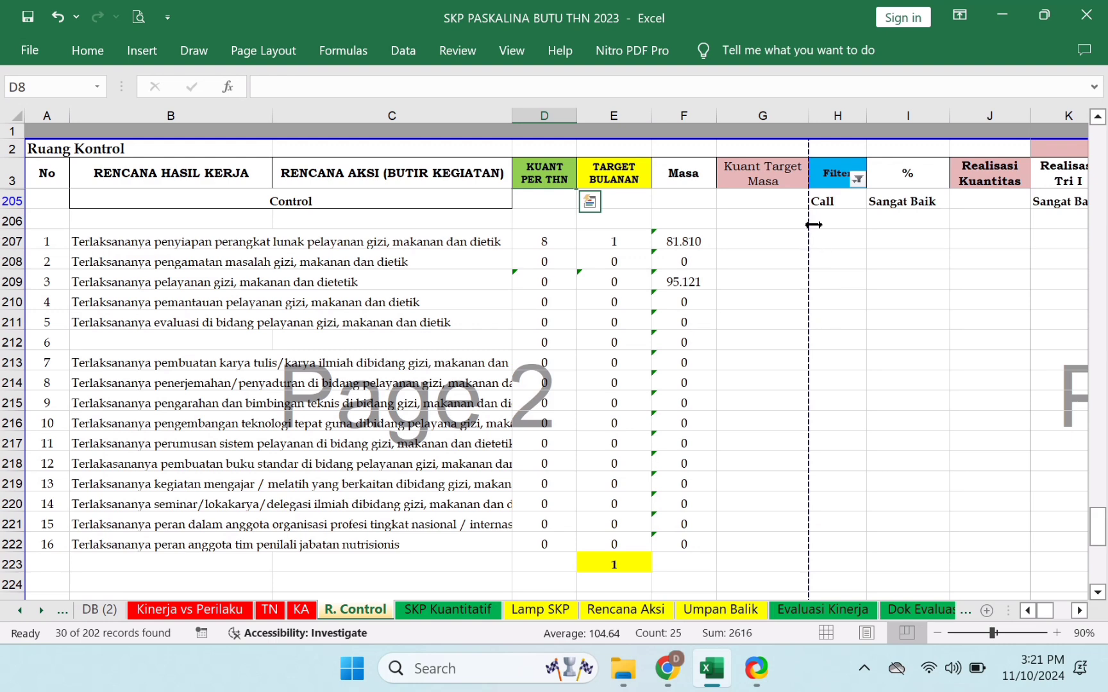
- Check the TARGET BULANAN column, then scroll the sheet tabs to bring Rekap Keg Thn into view
{"action": "left_click", "coordinate": [629, 172]}
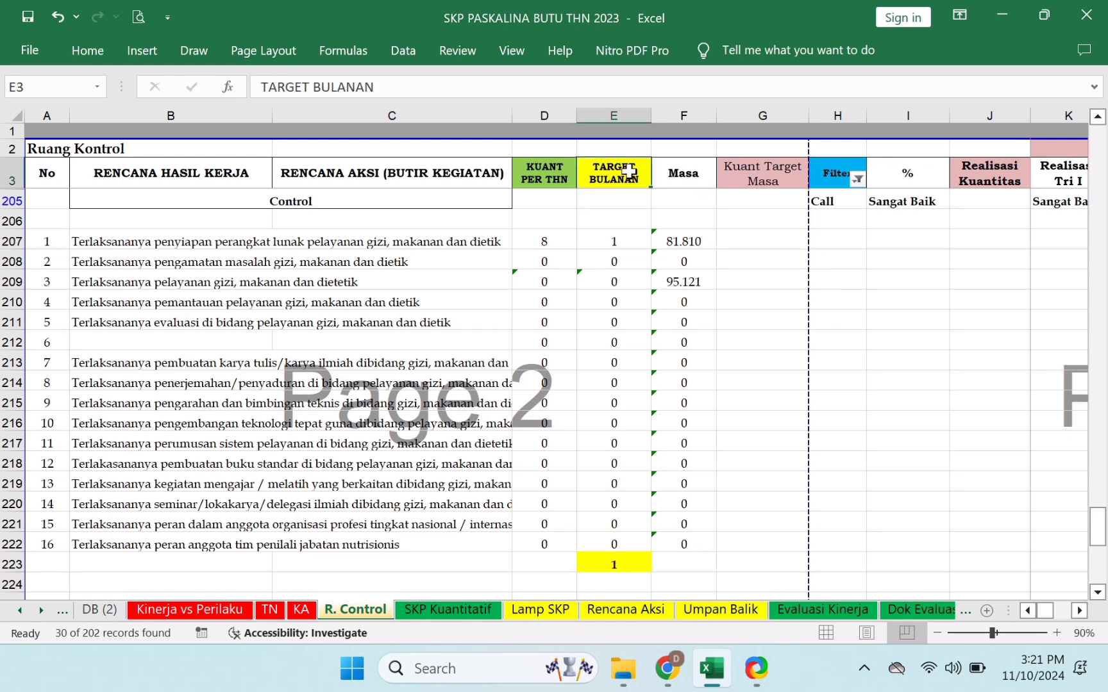
{"action": "key", "text": "Down"}
{"action": "key", "text": "Down"}
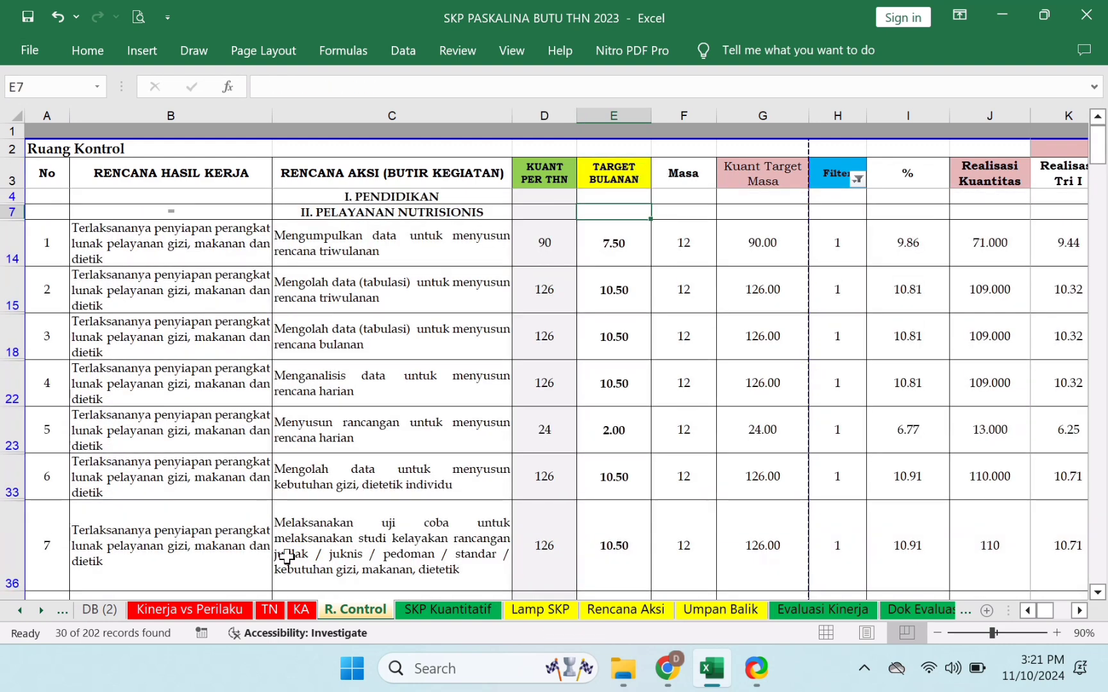
{"action": "left_click", "coordinate": [40, 611]}
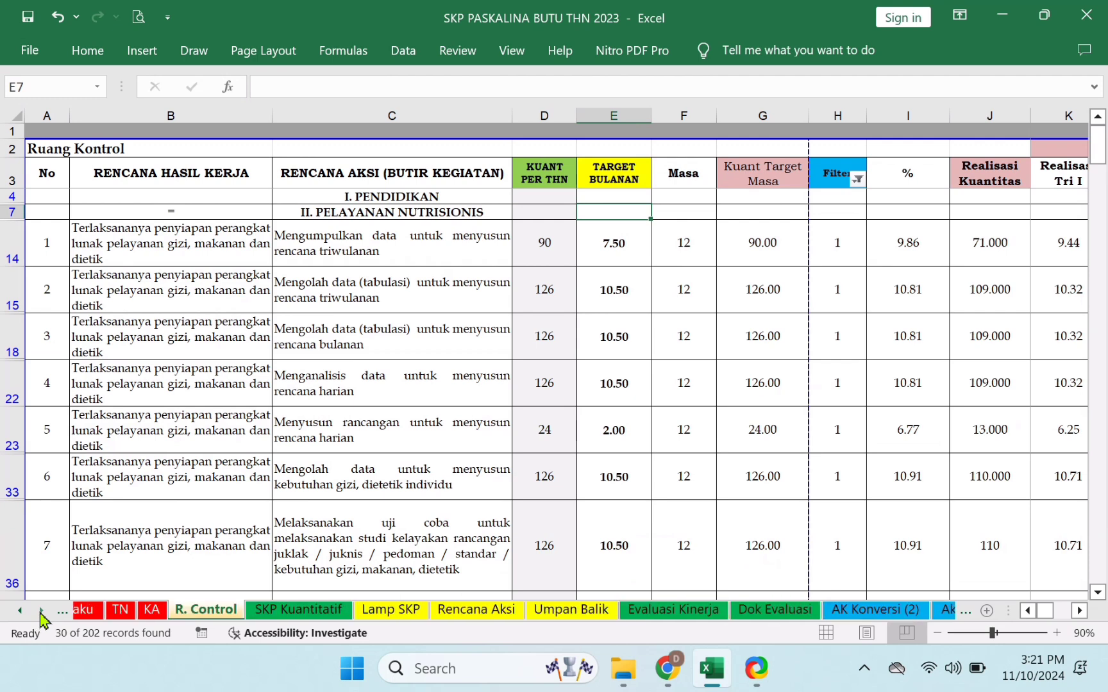
{"action": "left_click", "coordinate": [40, 611]}
{"action": "left_click", "coordinate": [40, 610]}
{"action": "left_click", "coordinate": [39, 611]}
{"action": "left_click", "coordinate": [41, 611]}
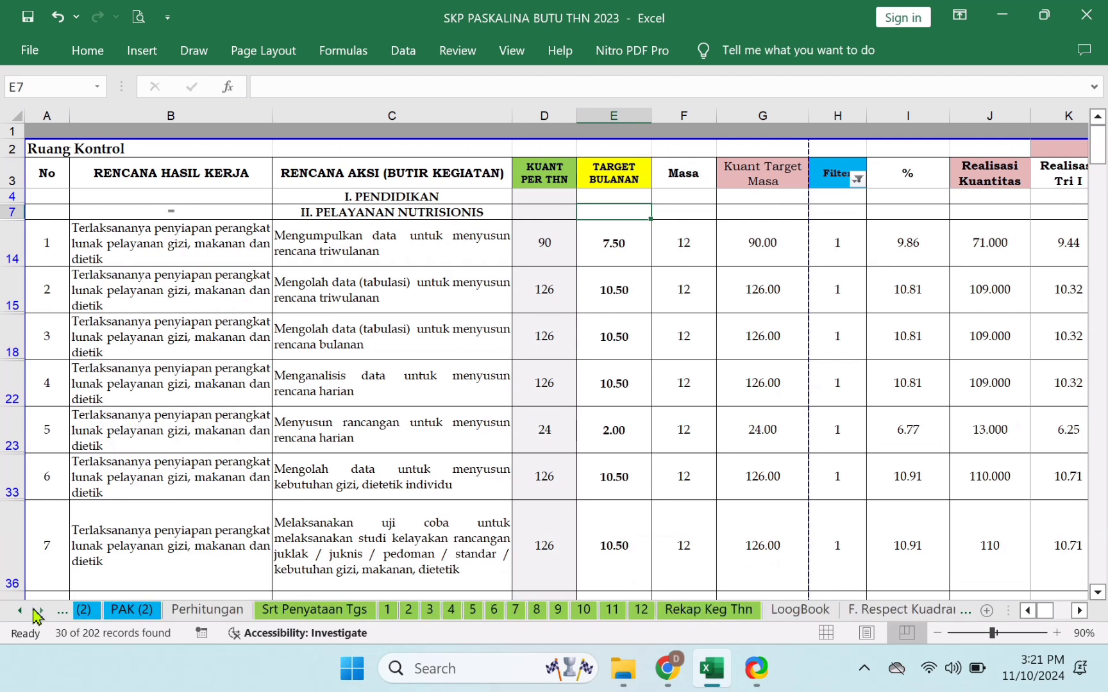
{"action": "left_click", "coordinate": [40, 610]}
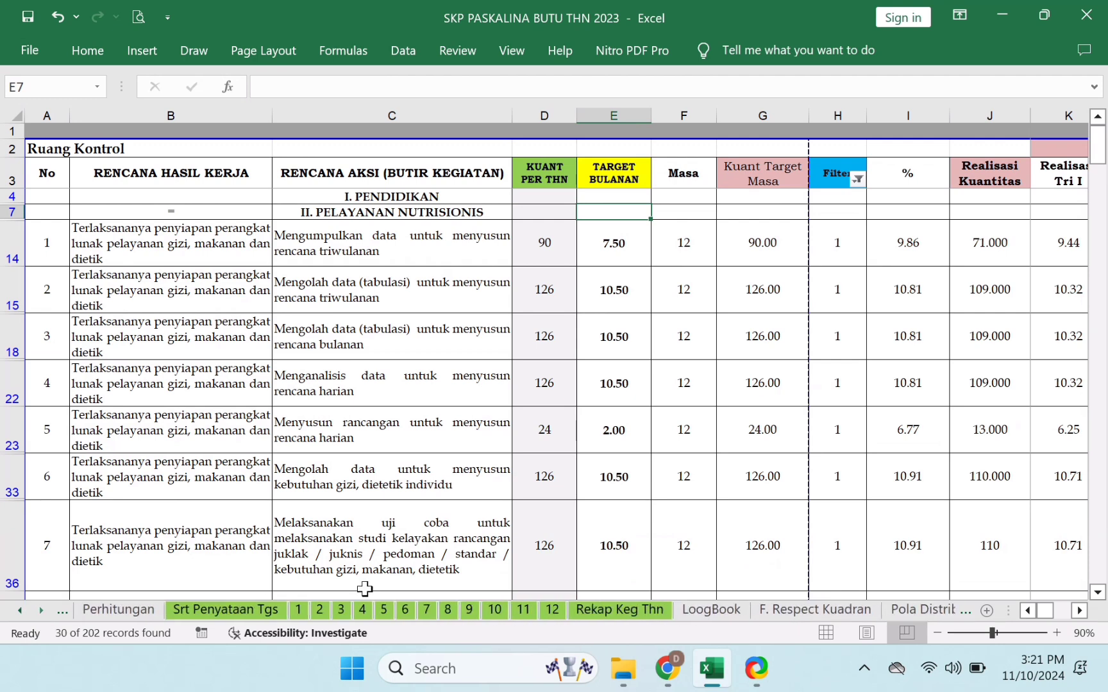
- On Rekap Keg Thn, inspect row 17's monthly counts of 21, its Jumlah of 252 and its target
{"action": "left_click", "coordinate": [652, 609]}
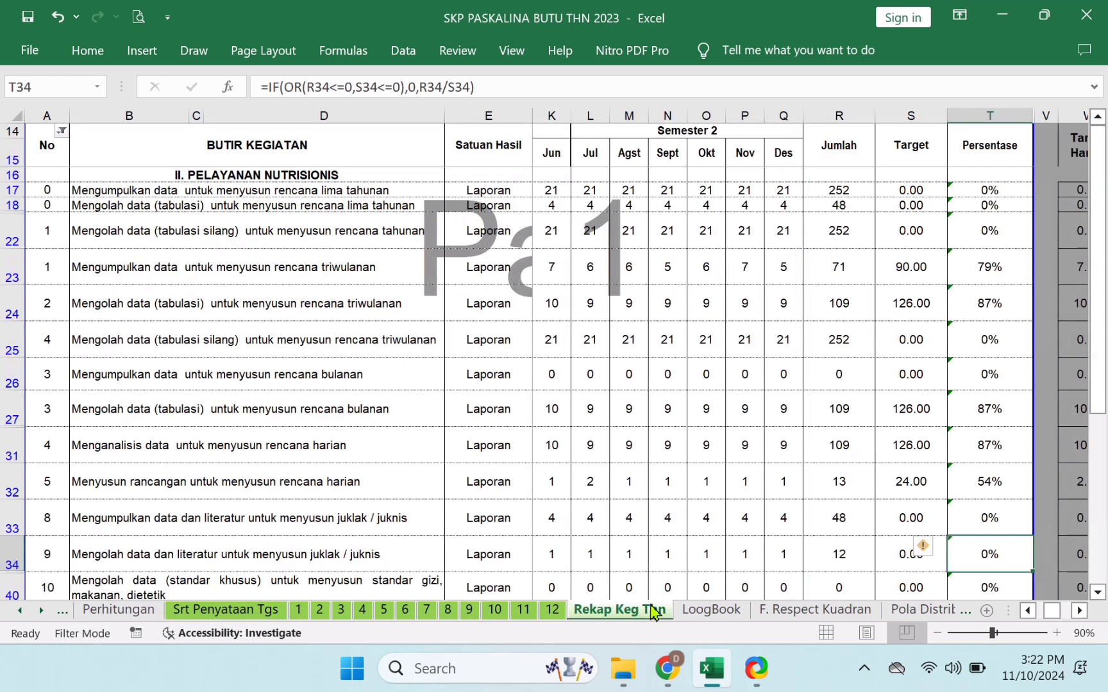
{"action": "left_click", "coordinate": [794, 187]}
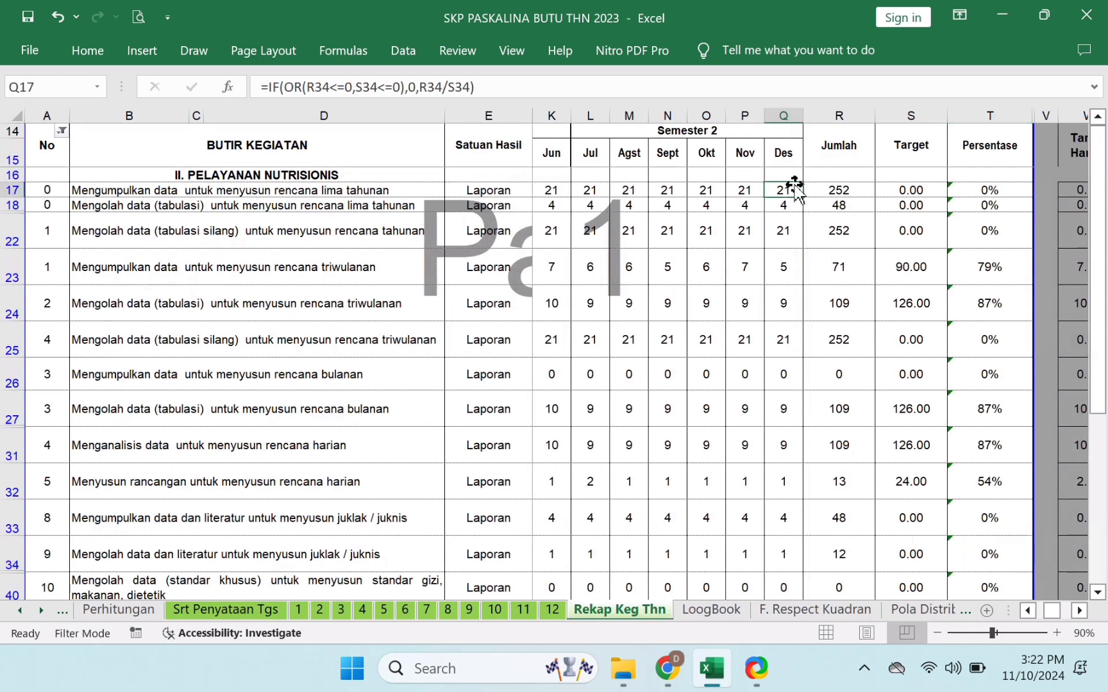
{"action": "left_click", "coordinate": [851, 149]}
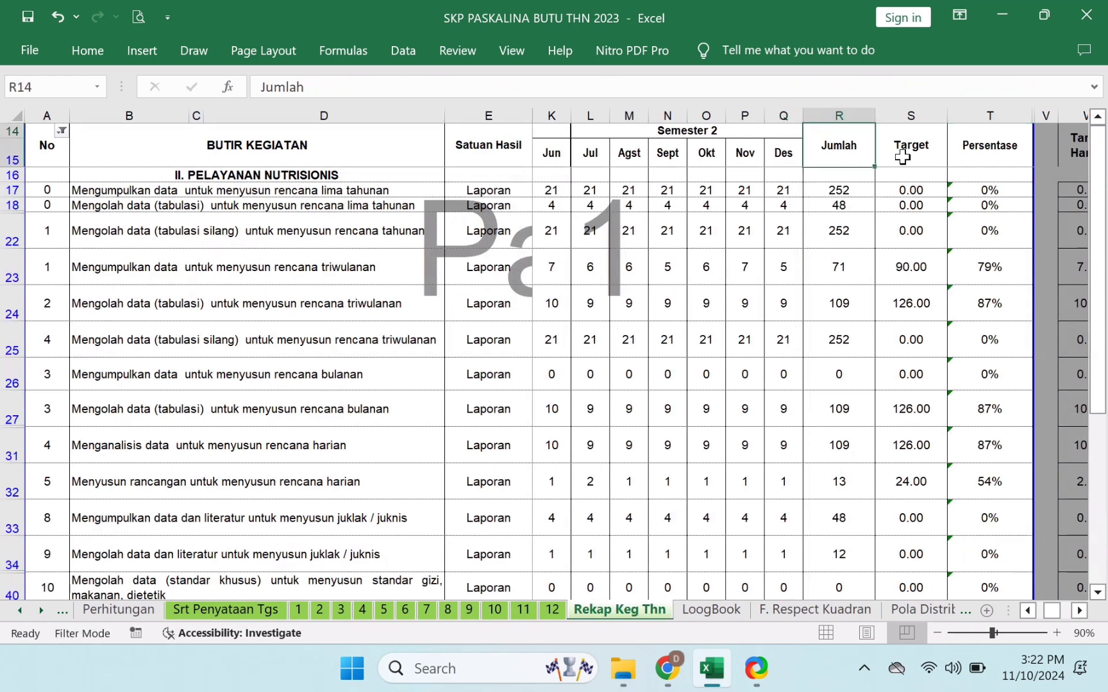
{"action": "key", "text": "Down"}
{"action": "key", "text": "Down"}
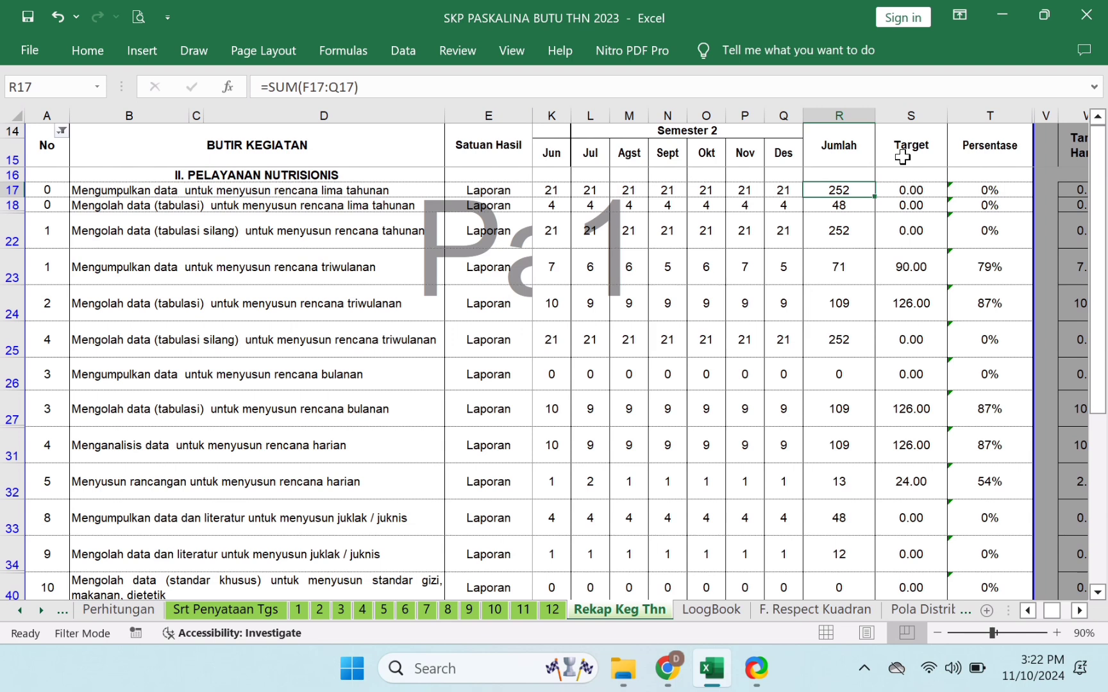
{"action": "key", "text": "Right"}
{"action": "key", "text": "Right"}
{"action": "key", "text": "Left"}
{"action": "key", "text": "Left"}
{"action": "key", "text": "Left"}
{"action": "key", "text": "Left"}
{"action": "key", "text": "Left"}
{"action": "key", "text": "Left"}
{"action": "key", "text": "Left"}
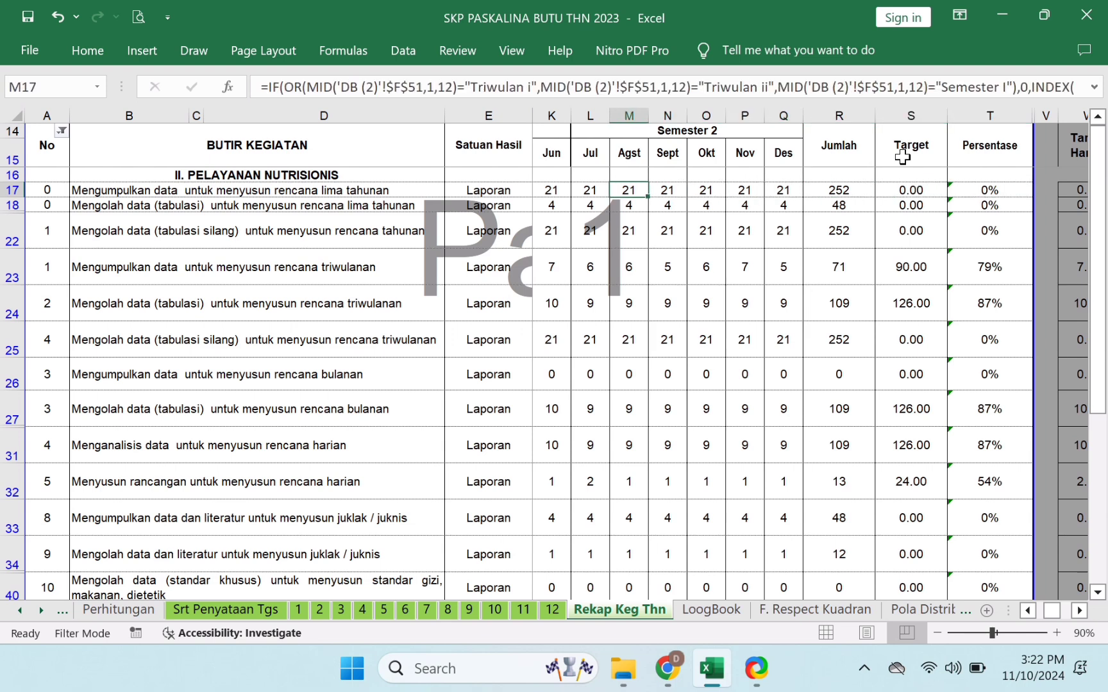
{"action": "key", "text": "Left"}
{"action": "key", "text": "Left"}
{"action": "key", "text": "Left"}
{"action": "key", "text": "Left"}
{"action": "key", "text": "Left"}
{"action": "key", "text": "Left"}
{"action": "key", "text": "Left"}
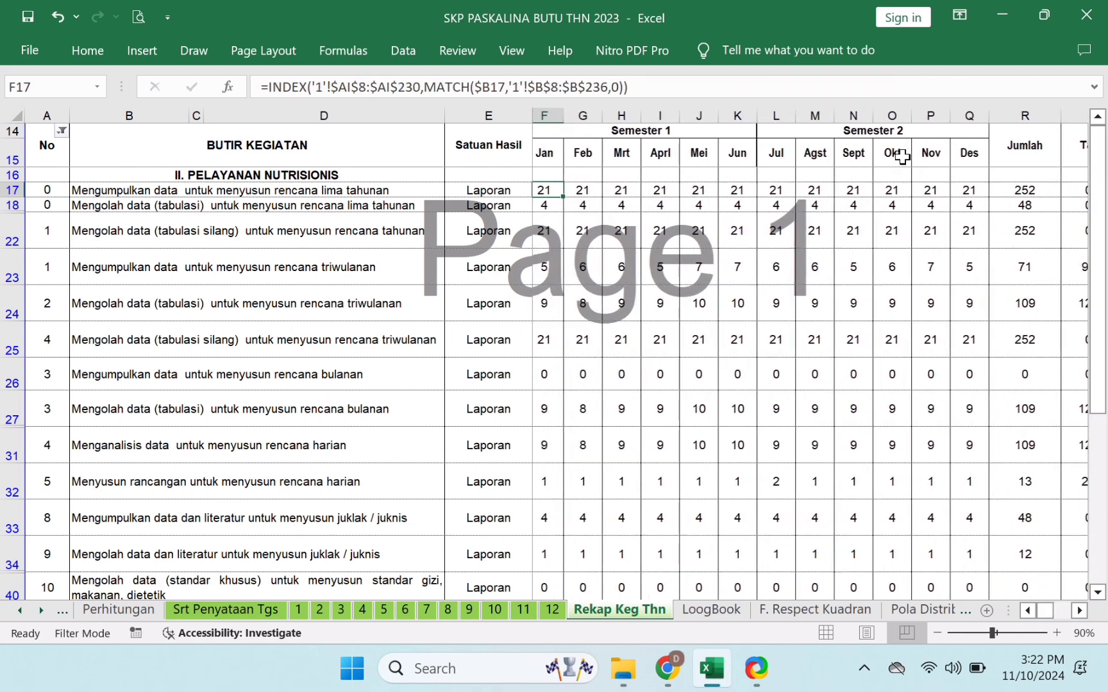
{"action": "key", "text": "Left"}
{"action": "key", "text": "Left"}
{"action": "key", "text": "Left"}
{"action": "key", "text": "Right"}
{"action": "key", "text": "Right"}
{"action": "key", "text": "Right"}
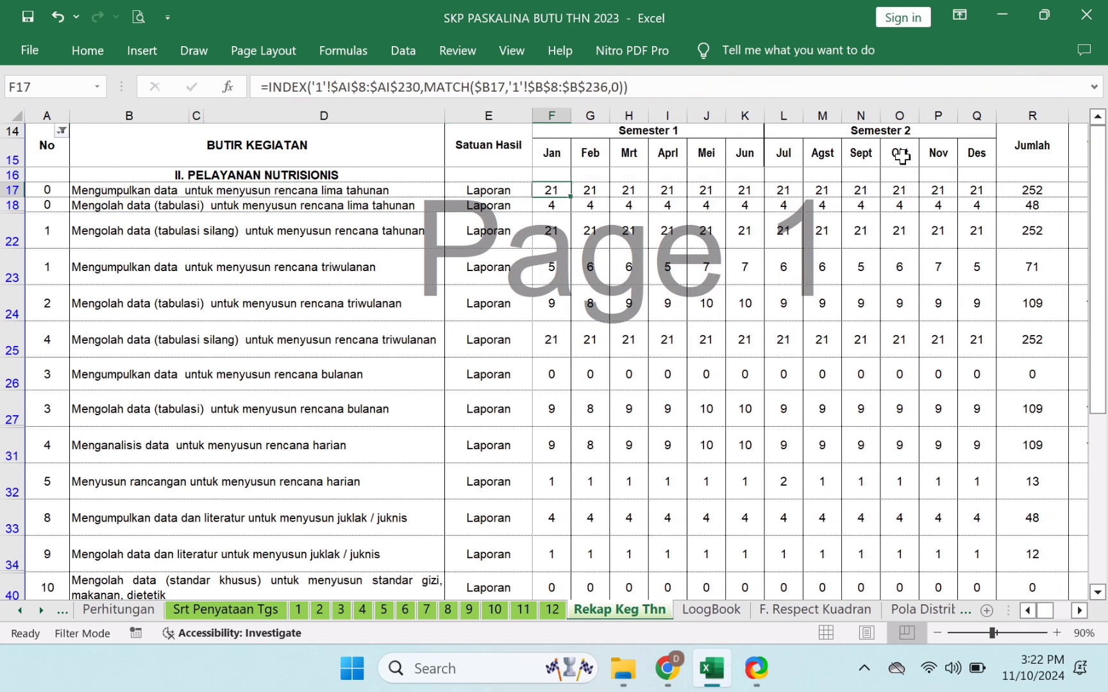
{"action": "key", "text": "Right"}
{"action": "key", "text": "Right"}
{"action": "key", "text": "Right"}
{"action": "key", "text": "Right"}
{"action": "key", "text": "Right"}
{"action": "key", "text": "Right"}
{"action": "key", "text": "Right"}
{"action": "key", "text": "Right"}
{"action": "key", "text": "Right"}
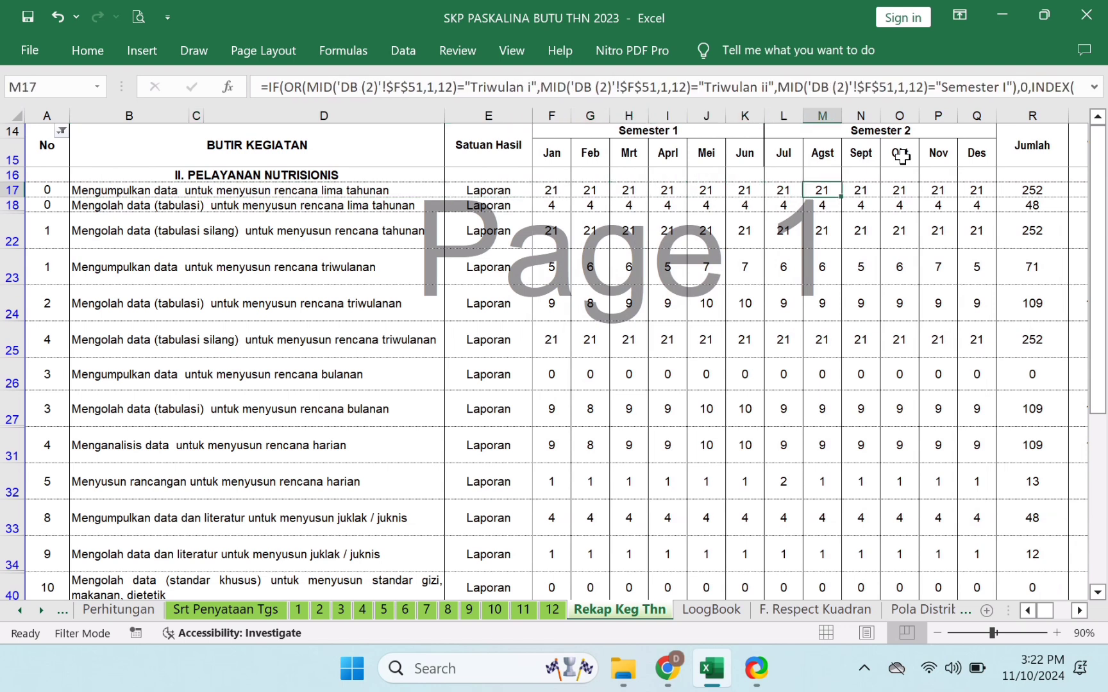
{"action": "key", "text": "Right"}
{"action": "key", "text": "Right"}
{"action": "key", "text": "Right"}
{"action": "key", "text": "Right"}
{"action": "key", "text": "Right"}
{"action": "key", "text": "Right"}
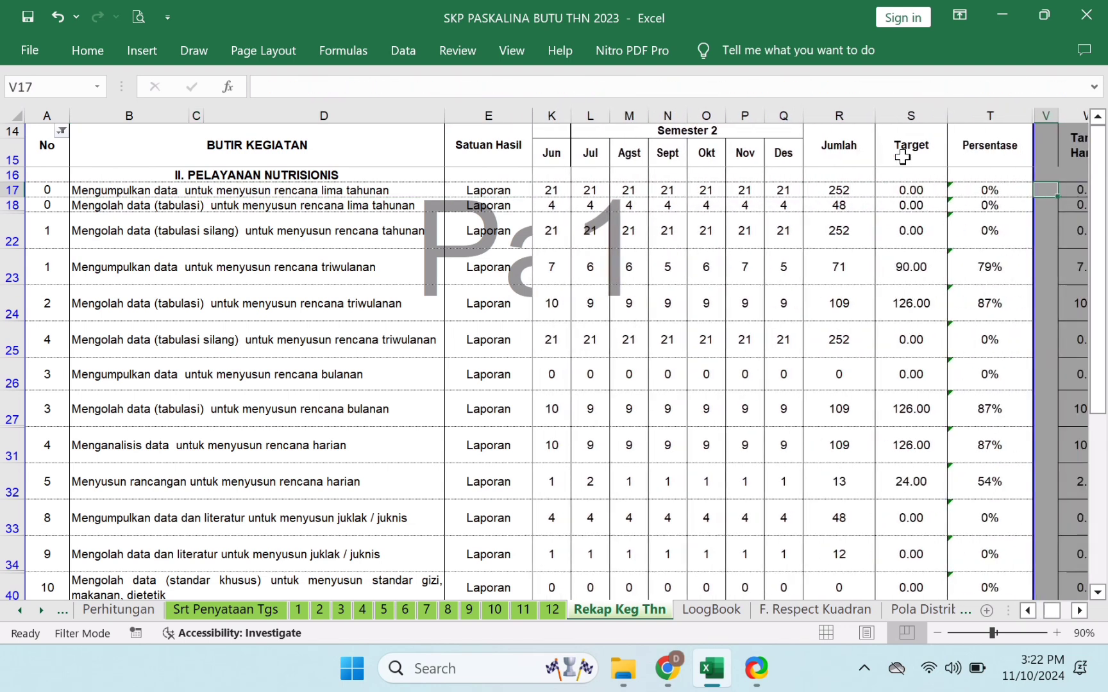
- Uncheck 0 in the No filter to leave 40 of 225 records, then check the B22 and S22 formulas
{"action": "left_click", "coordinate": [62, 132]}
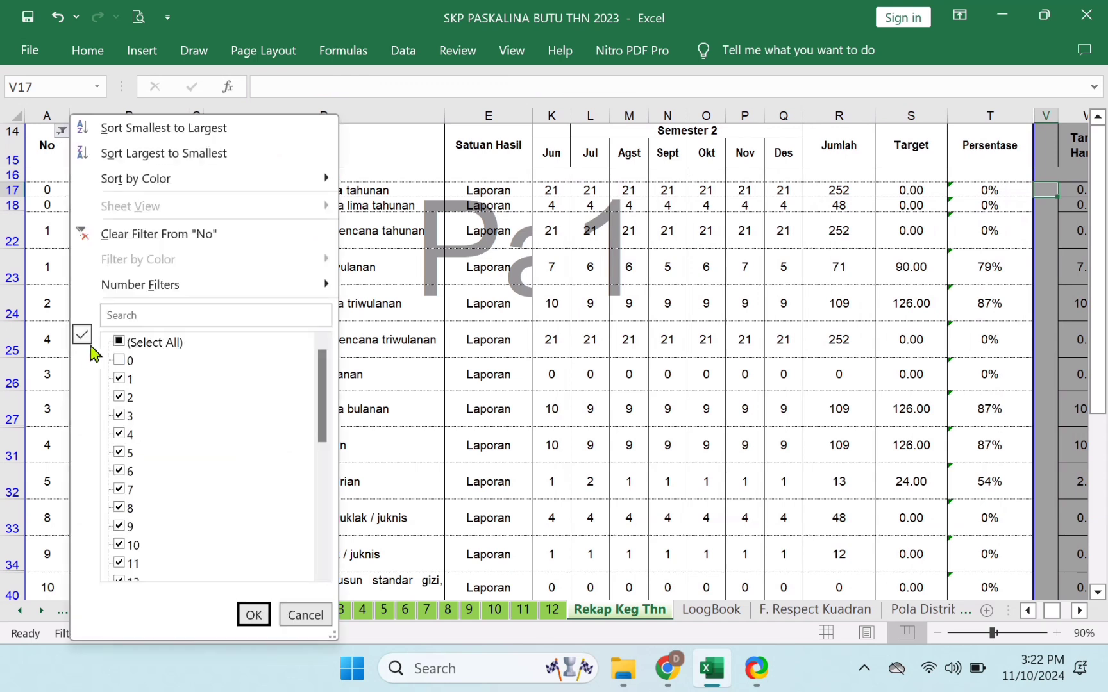
{"action": "left_click", "coordinate": [127, 361]}
{"action": "left_click", "coordinate": [250, 614]}
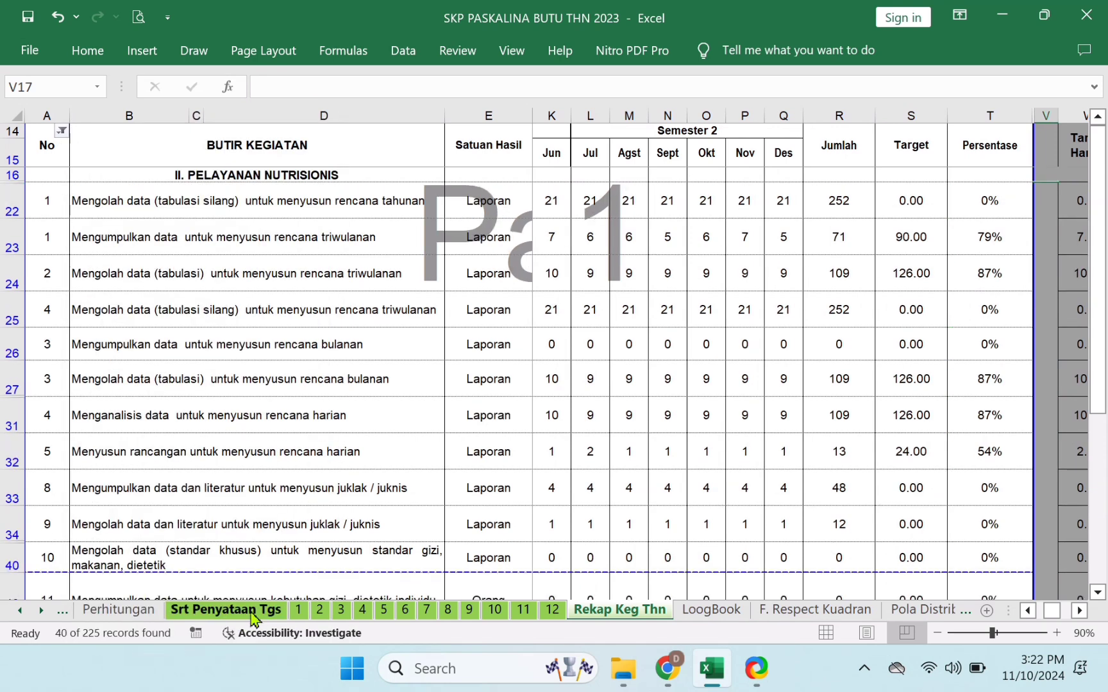
{"action": "left_click", "coordinate": [300, 204]}
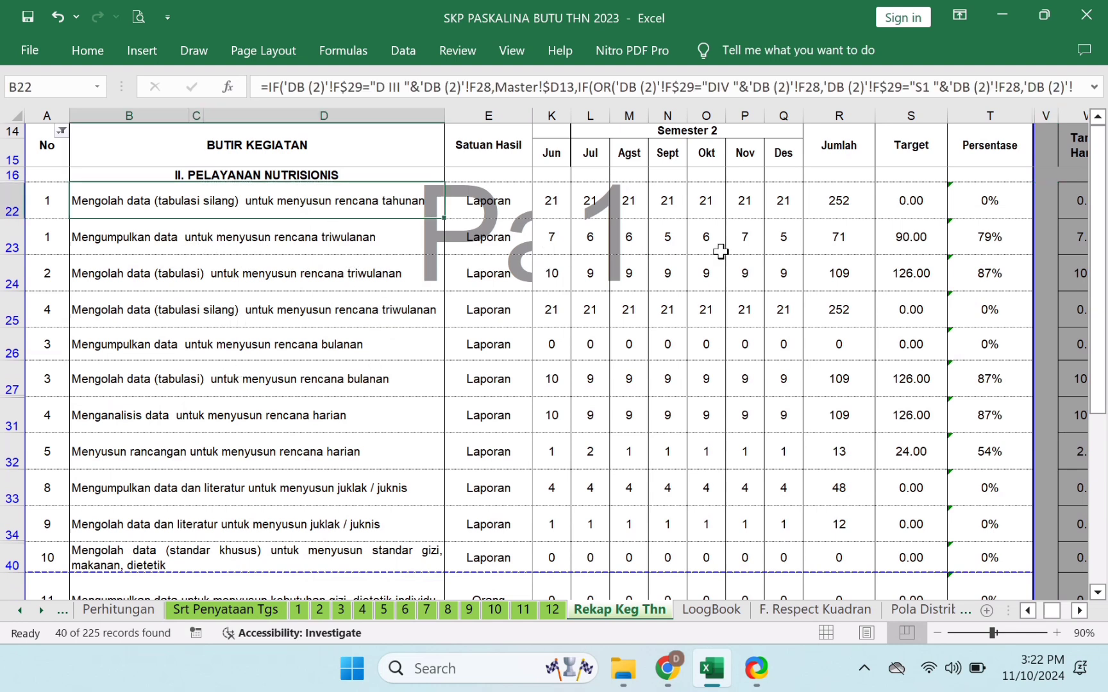
{"action": "left_click", "coordinate": [916, 203]}
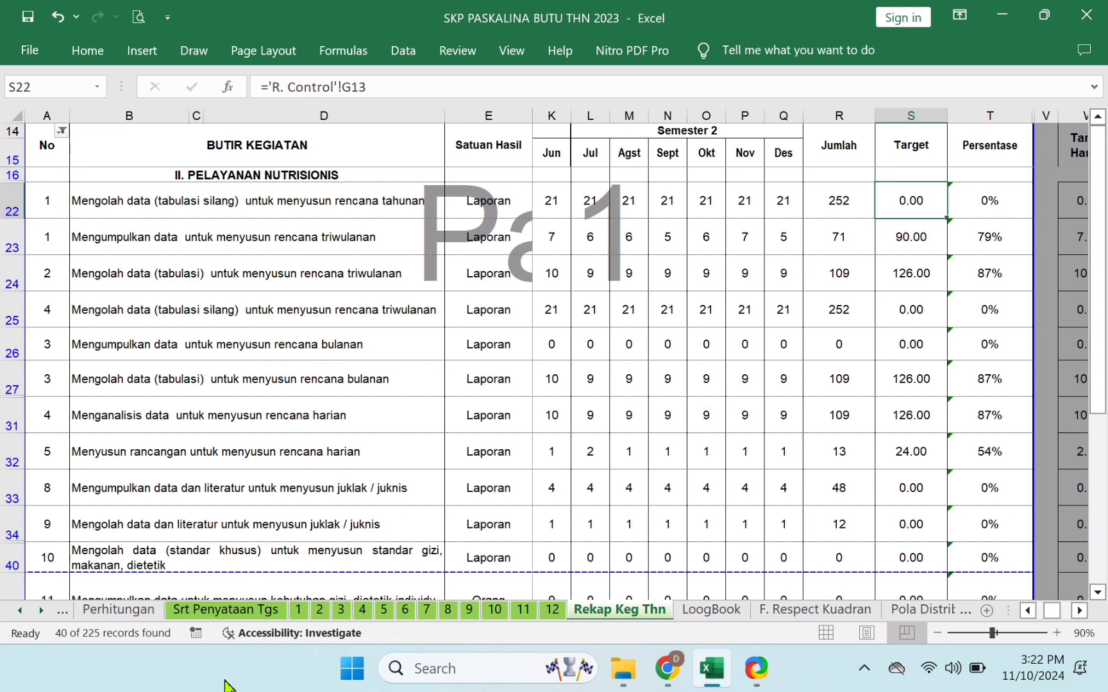
- On sheet 1, apply the NO filter with 0 unchecked, leaving 30 of 225 records
{"action": "left_click", "coordinate": [298, 616]}
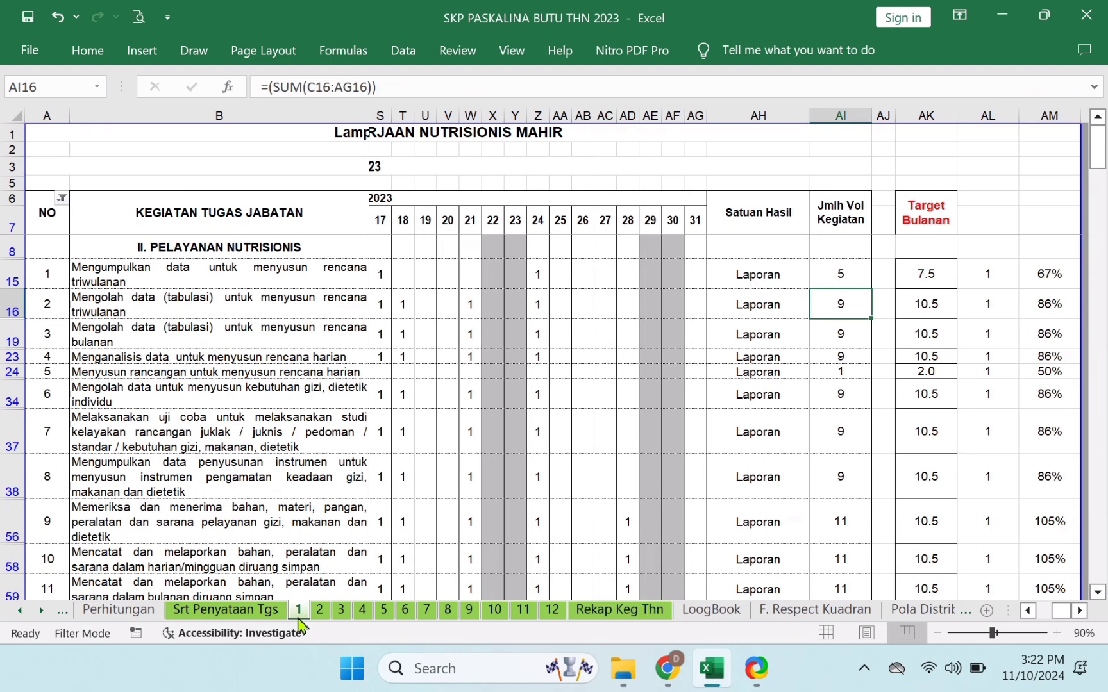
{"action": "left_click", "coordinate": [62, 198]}
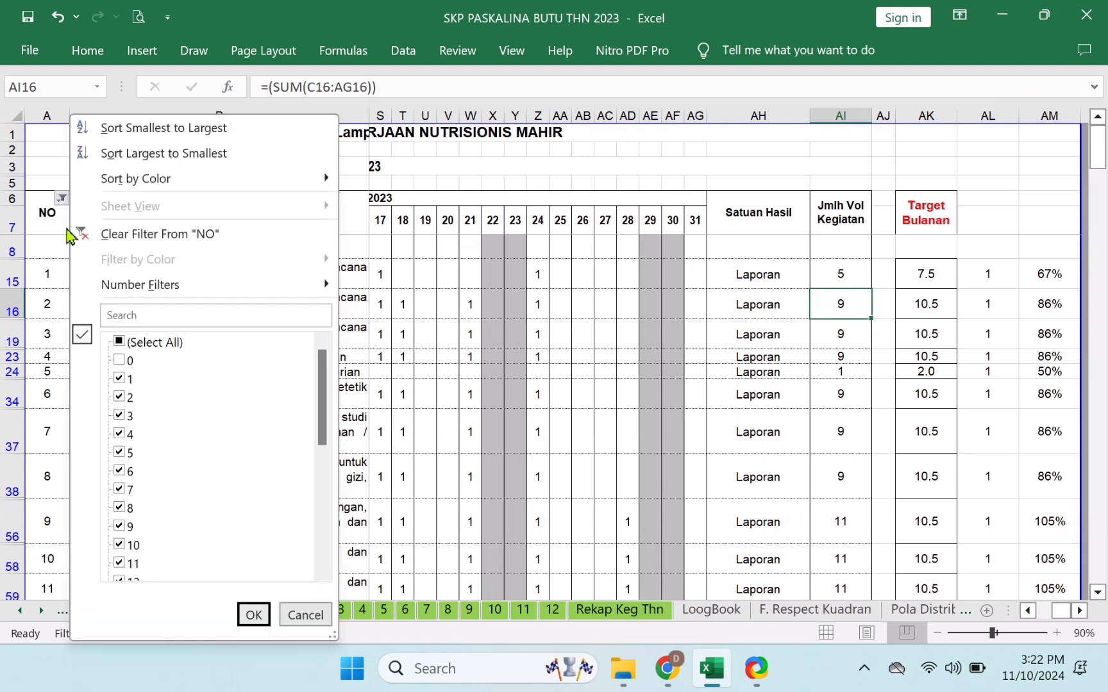
{"action": "left_click", "coordinate": [253, 615]}
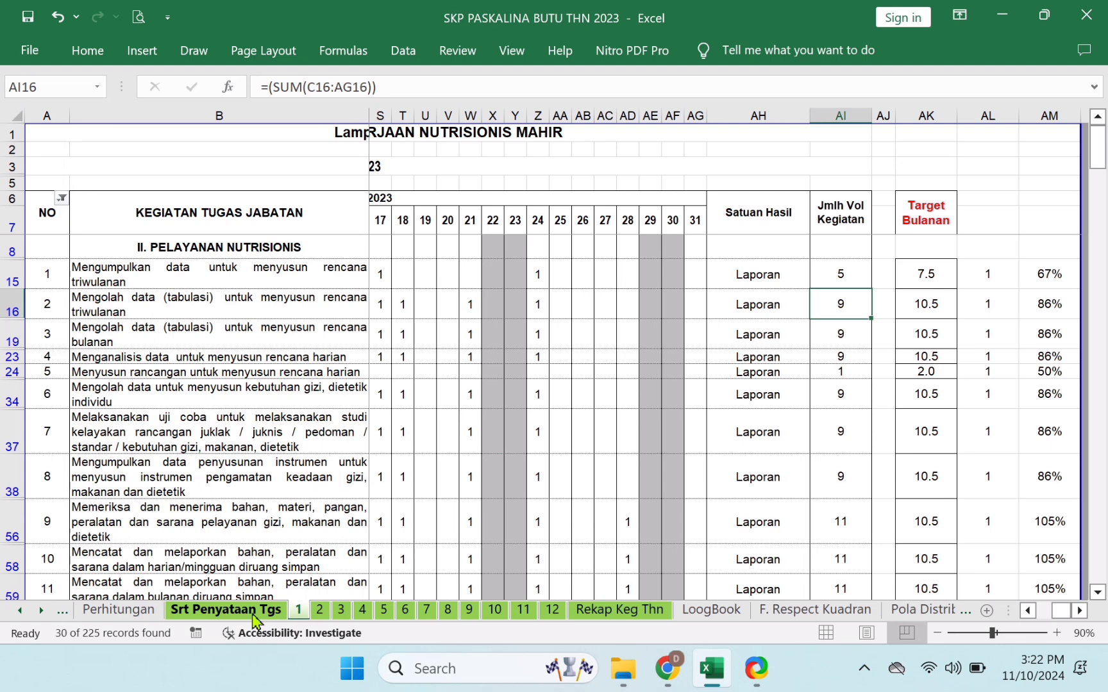
- Inspect the Rekap Keg Thn description formulas and the A22 No source, then recheck B15 on sheet 1
{"action": "left_click", "coordinate": [619, 615]}
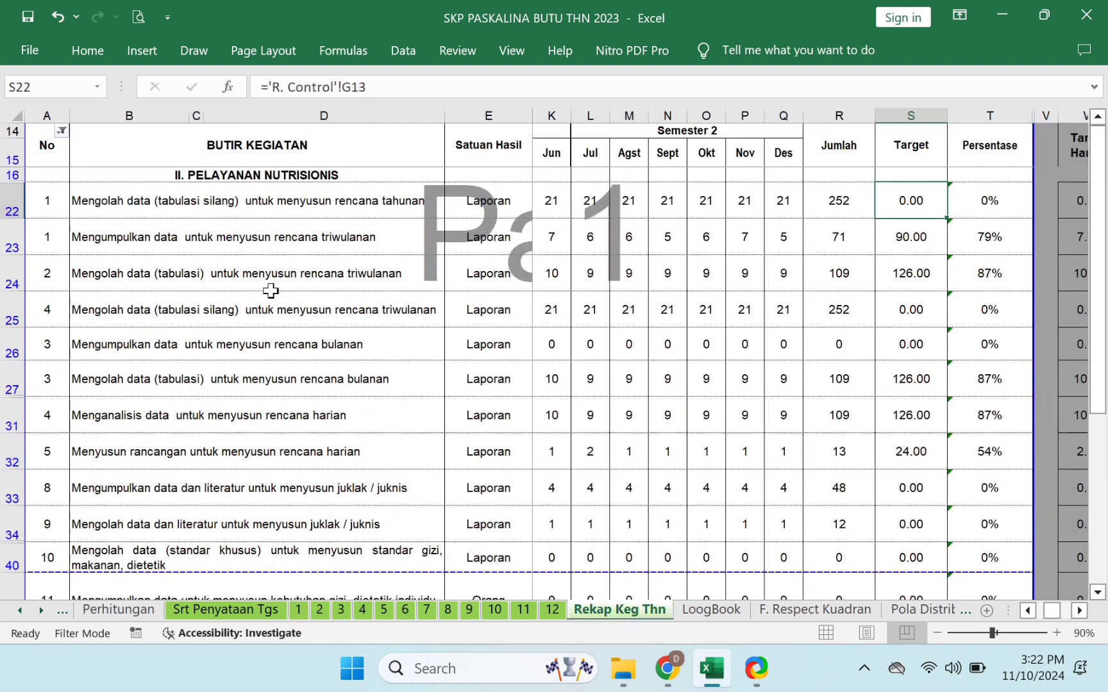
{"action": "left_click", "coordinate": [307, 217]}
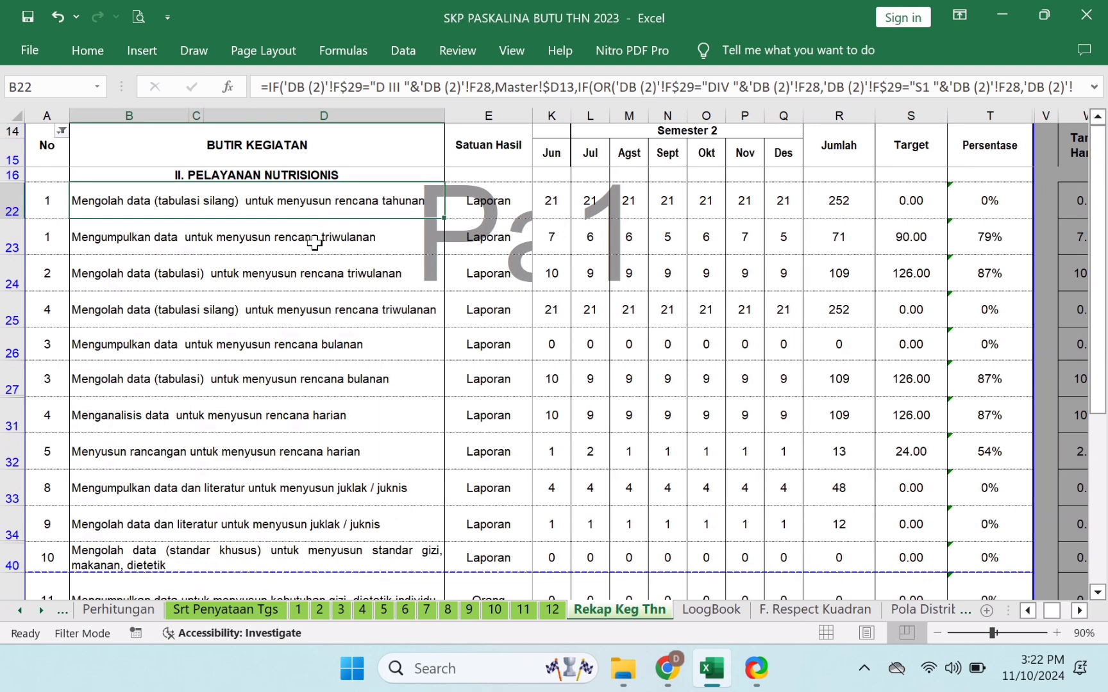
{"action": "left_click", "coordinate": [313, 242]}
{"action": "left_click", "coordinate": [176, 200]}
{"action": "left_click", "coordinate": [49, 203]}
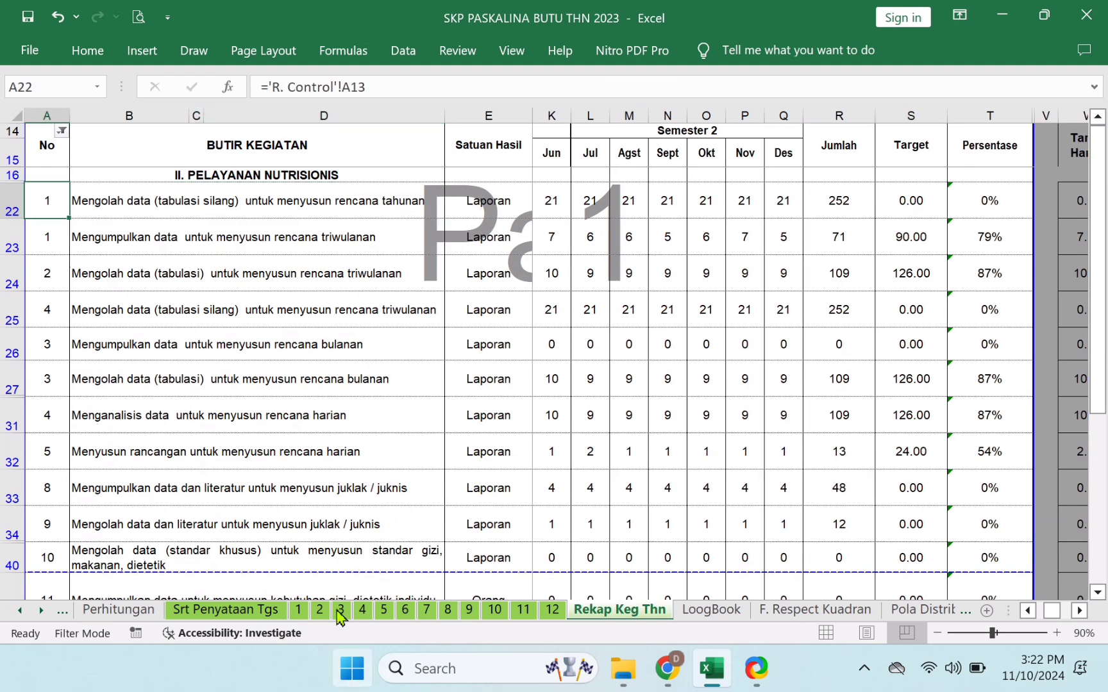
{"action": "left_click", "coordinate": [298, 611]}
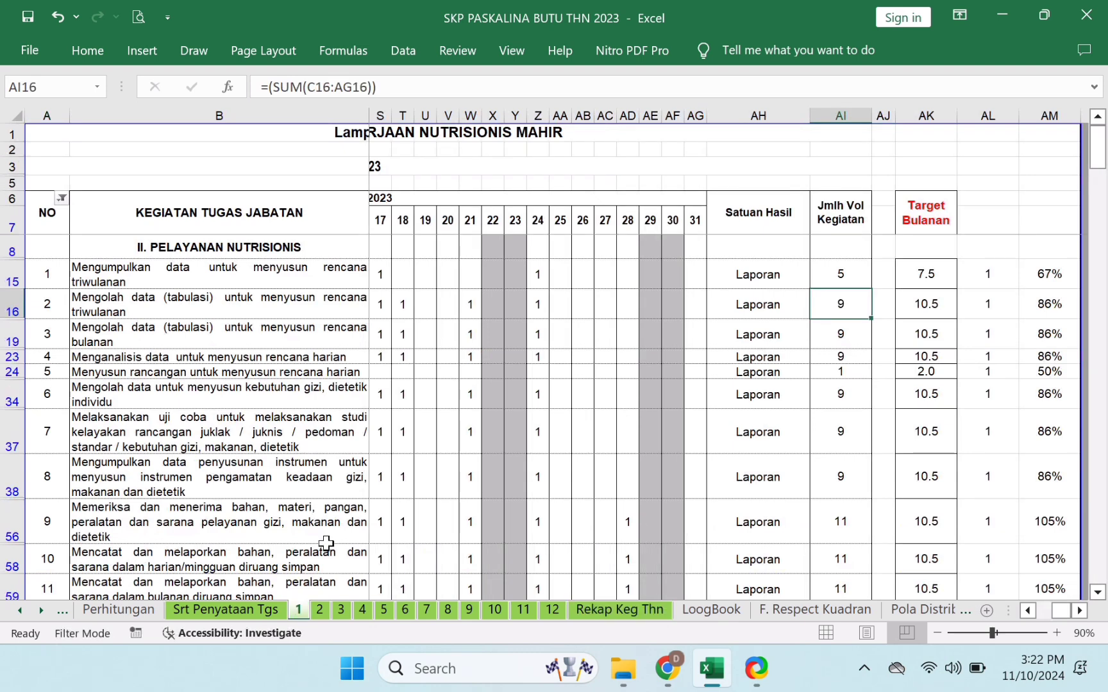
{"action": "left_click", "coordinate": [220, 275]}
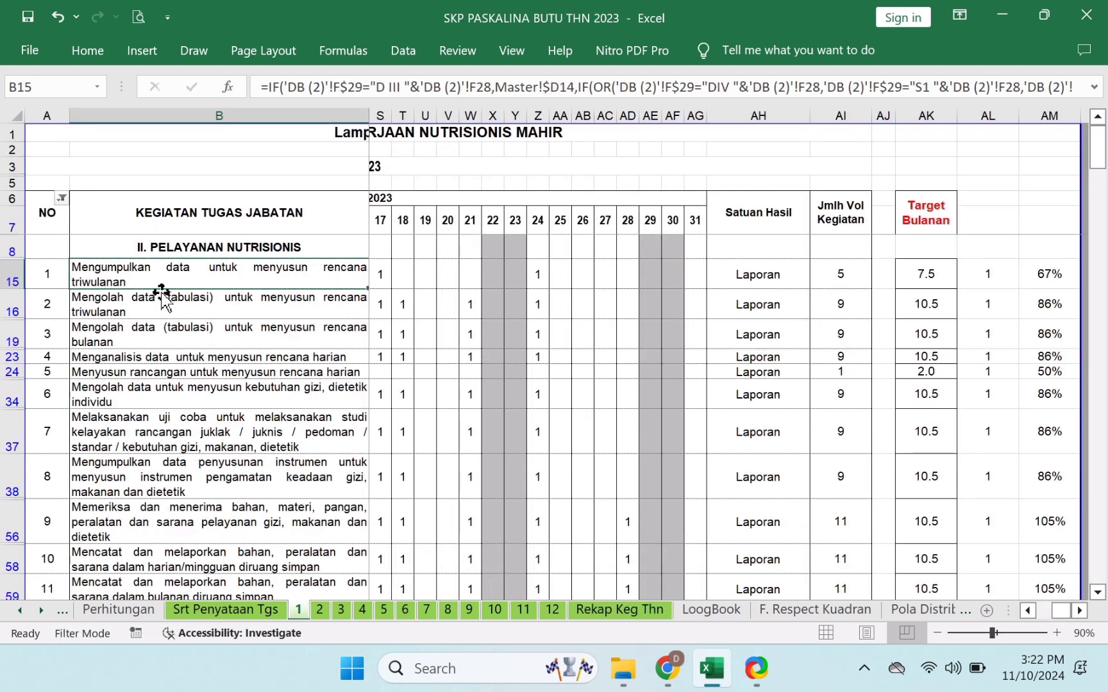
{"action": "left_click", "coordinate": [20, 612]}
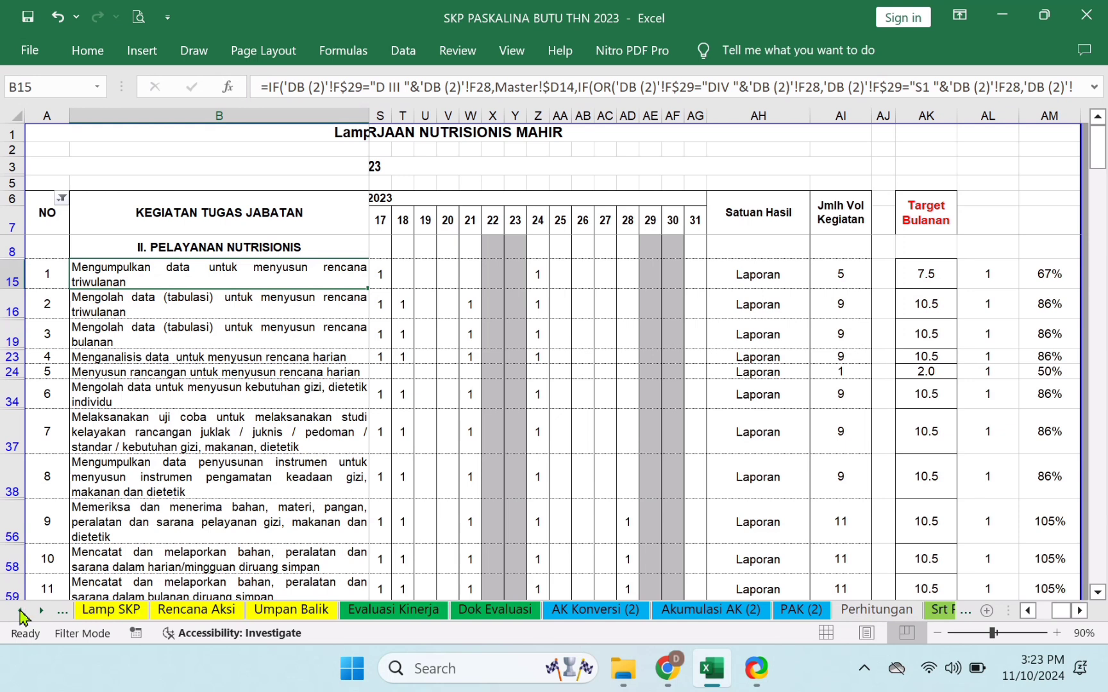
{"action": "left_click", "coordinate": [19, 611]}
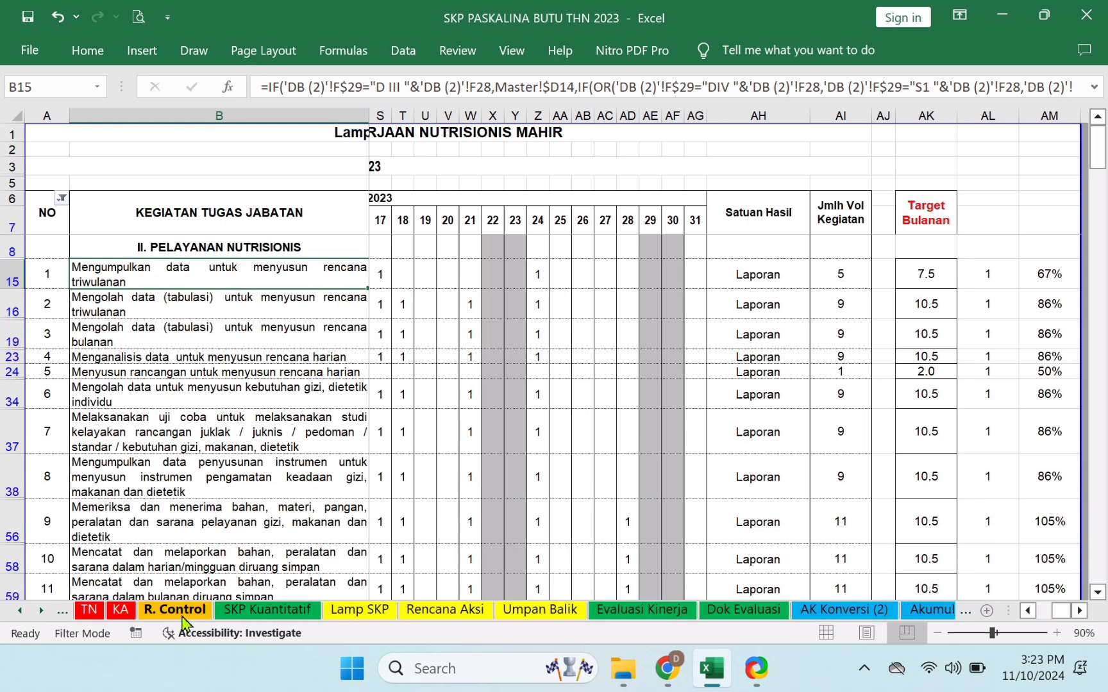
- On R. Control, reset the Filter column to show all, then exclude 0, leaving 31 of 202 records
{"action": "left_click", "coordinate": [183, 612]}
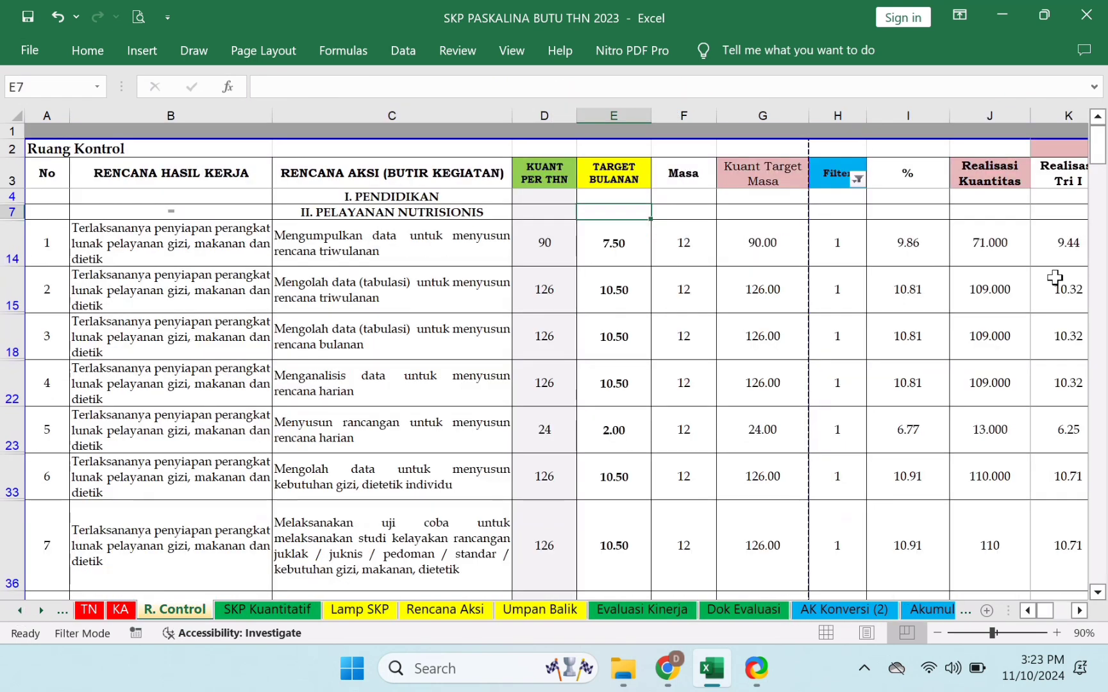
{"action": "left_click", "coordinate": [858, 180]}
{"action": "left_click", "coordinate": [667, 348]}
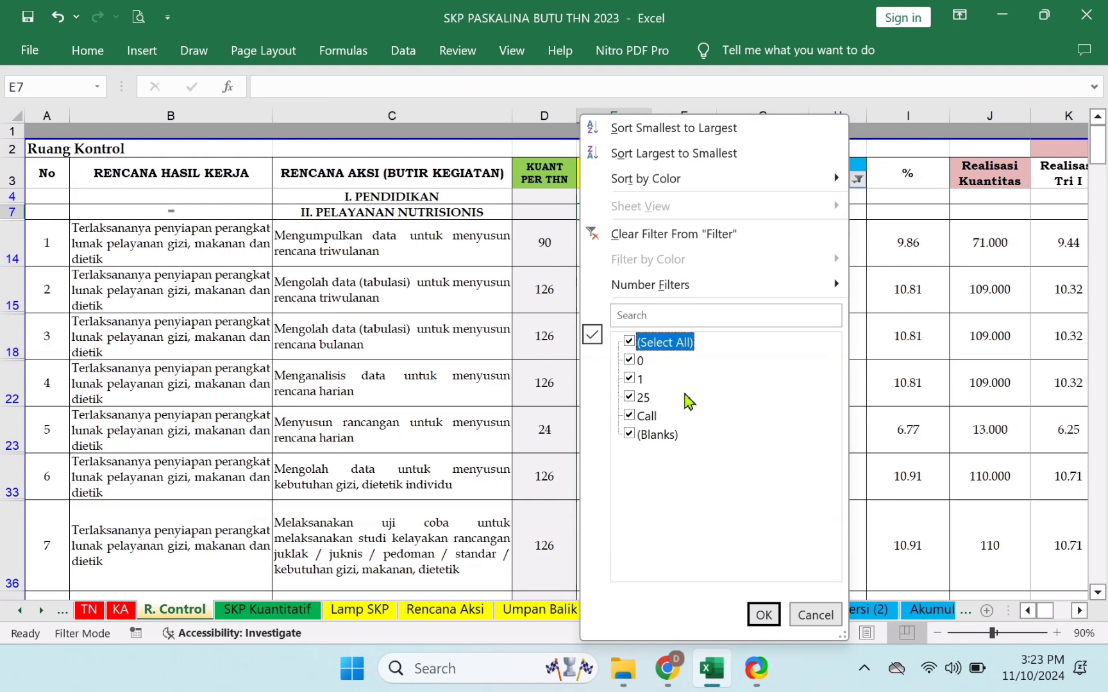
{"action": "left_click", "coordinate": [764, 615]}
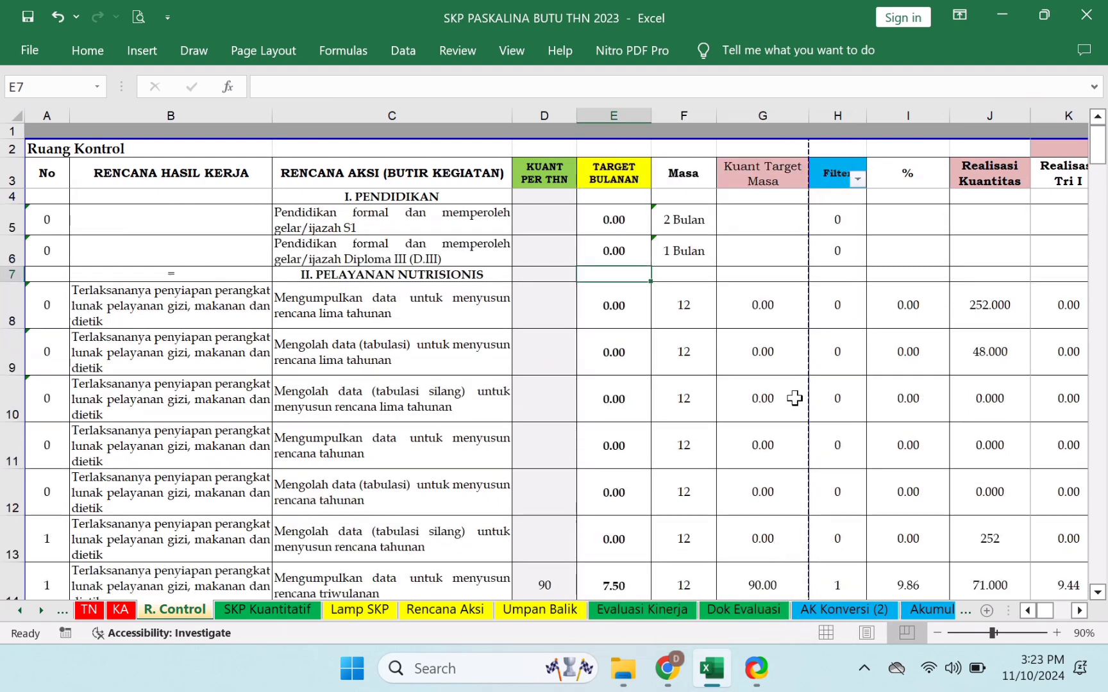
{"action": "left_click", "coordinate": [858, 180]}
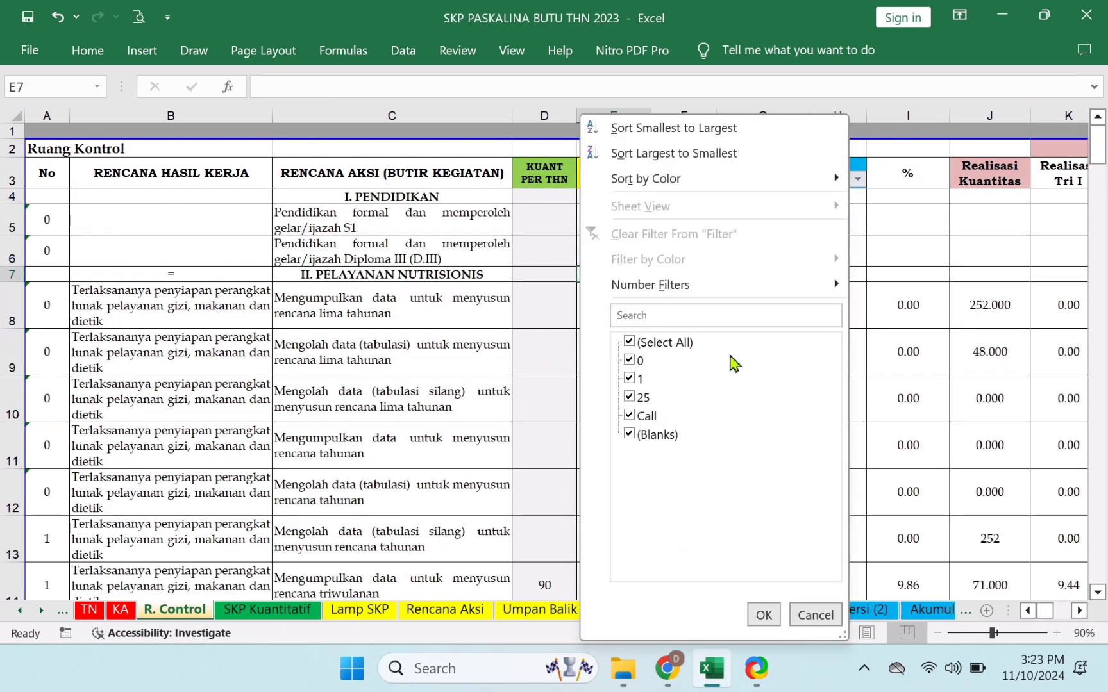
{"action": "left_click", "coordinate": [638, 361]}
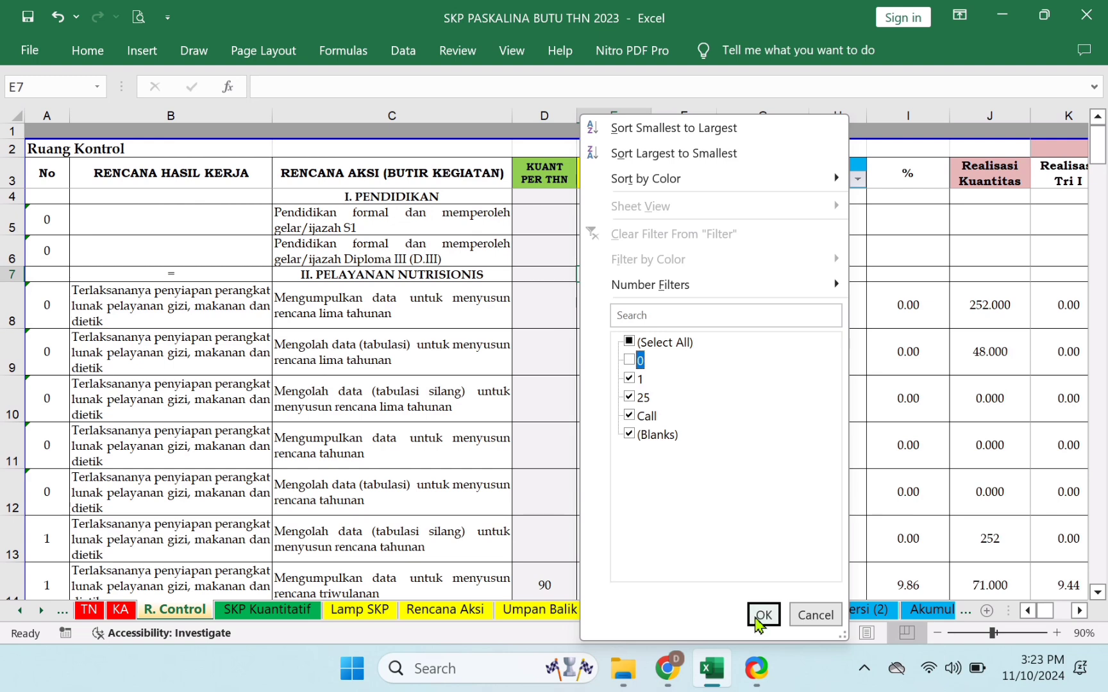
{"action": "left_click", "coordinate": [763, 615]}
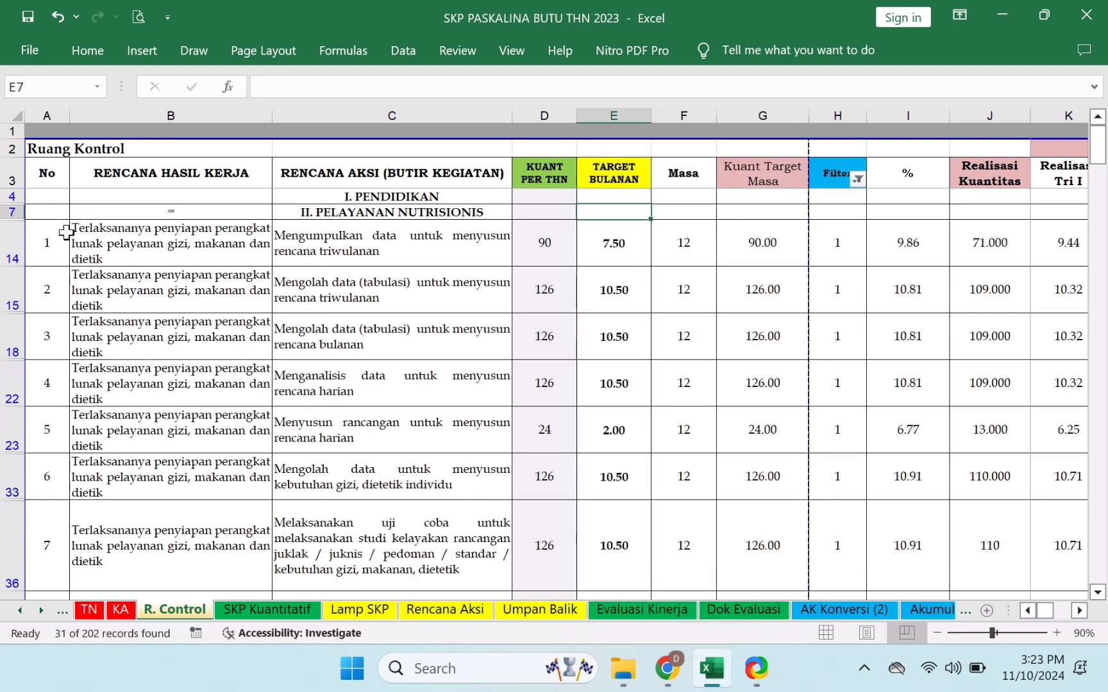
{"action": "left_click", "coordinate": [64, 211]}
{"action": "key", "text": "Down"}
{"action": "key", "text": "Down"}
{"action": "key", "text": "Down"}
{"action": "key", "text": "Down"}
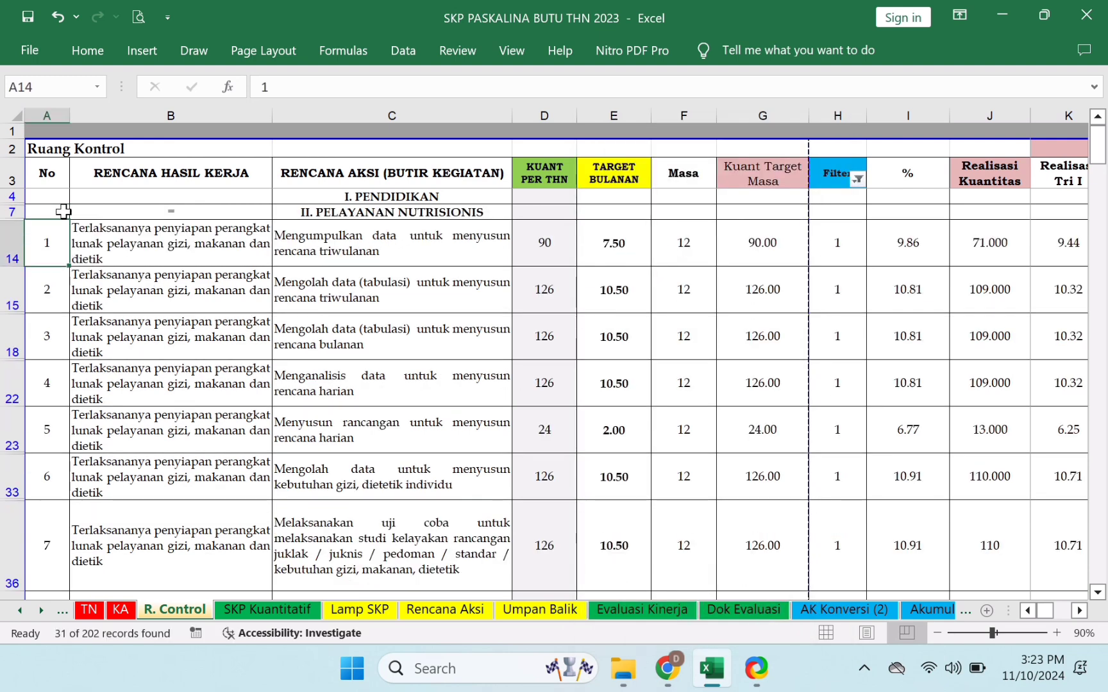
{"action": "key", "text": "Up"}
{"action": "key", "text": "Up"}
{"action": "key", "text": "Up"}
{"action": "key", "text": "Up"}
{"action": "key", "text": "Up"}
{"action": "key", "text": "Up"}
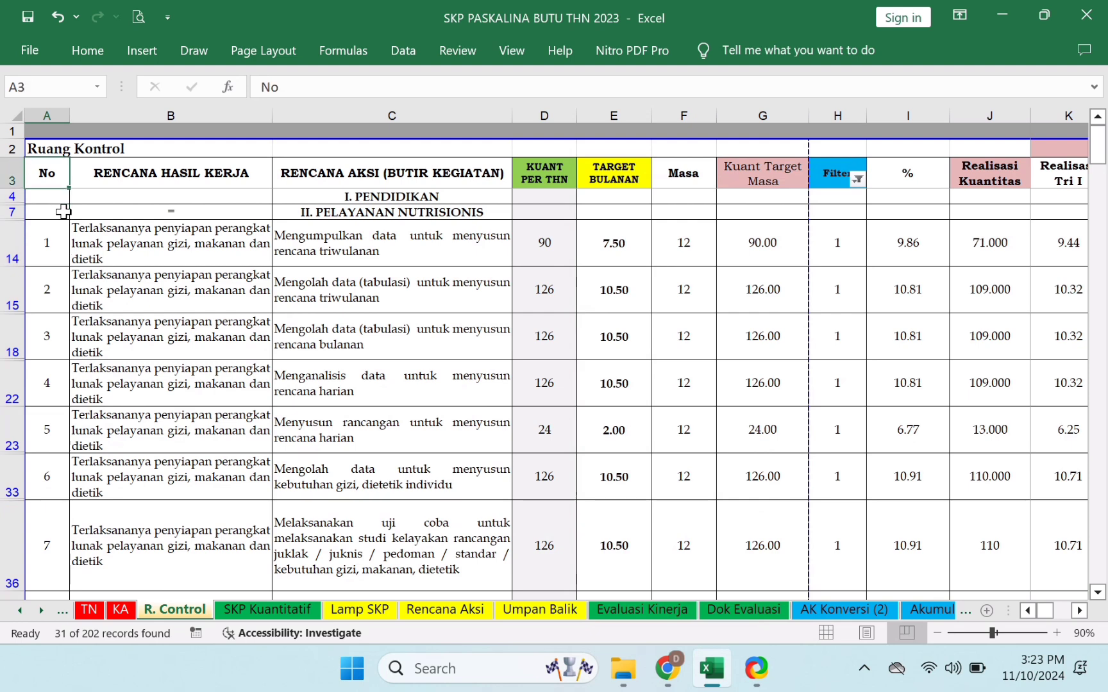
{"action": "key", "text": "Down"}
{"action": "key", "text": "Down"}
{"action": "key", "text": "Right"}
{"action": "key", "text": "Right"}
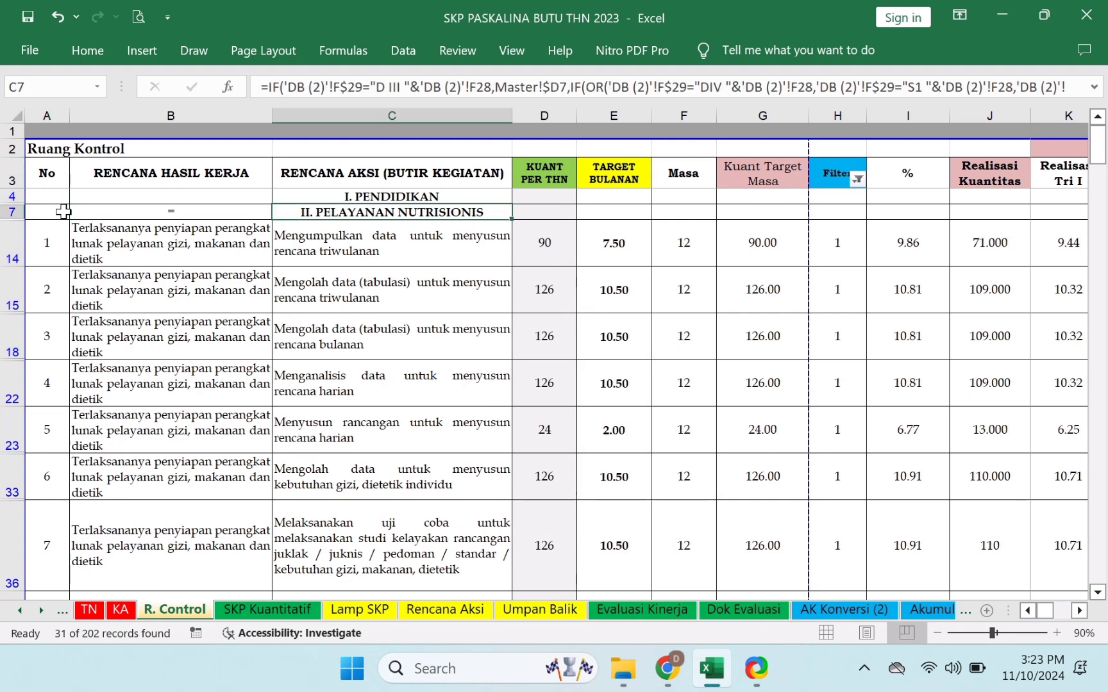
{"action": "key", "text": "Left"}
{"action": "key", "text": "Right"}
{"action": "key", "text": "ctrl+c"}
{"action": "key", "text": "Left"}
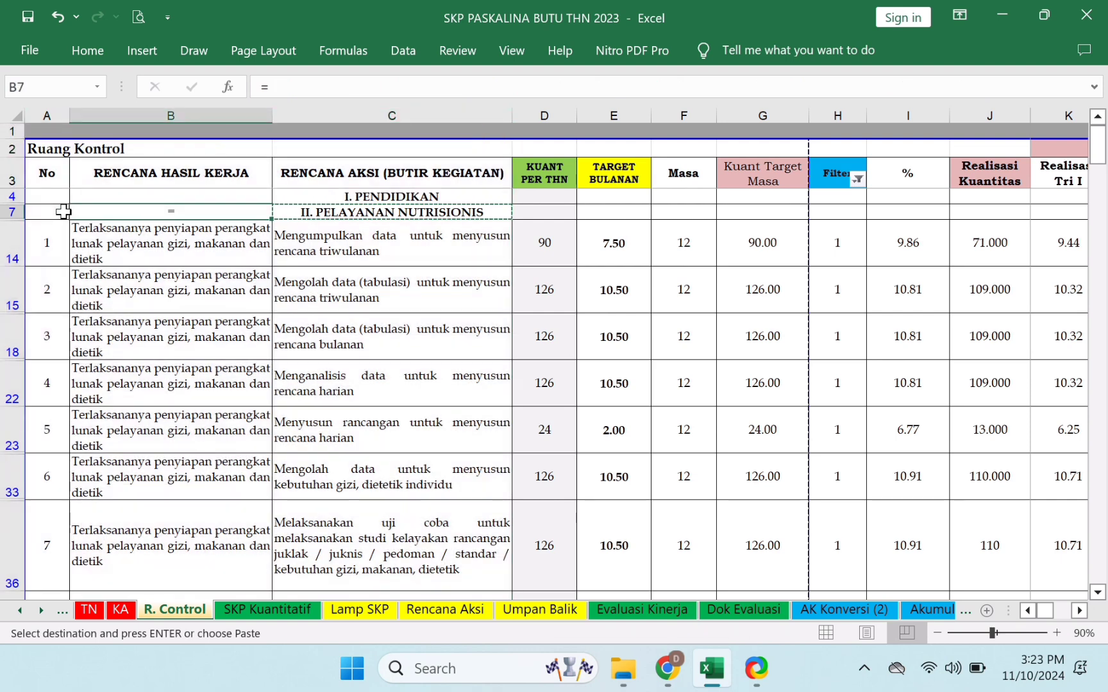
{"action": "key", "text": "Left"}
{"action": "key", "text": "Right"}
{"action": "key", "text": "ctrl+v"}
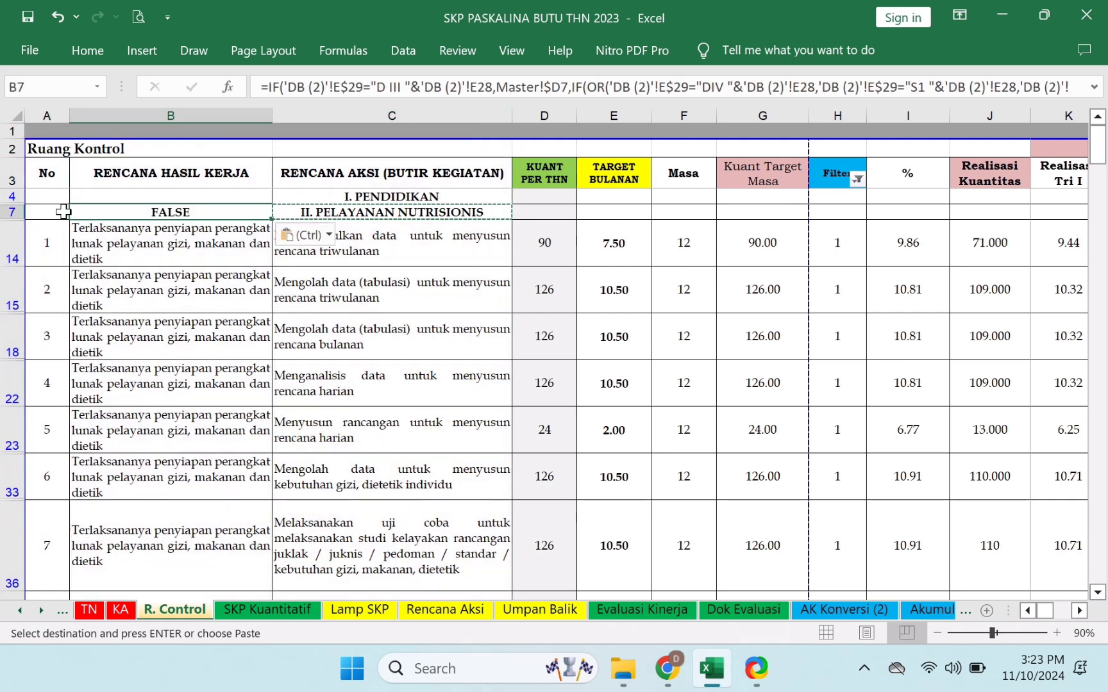
{"action": "key", "text": "ctrl+z"}
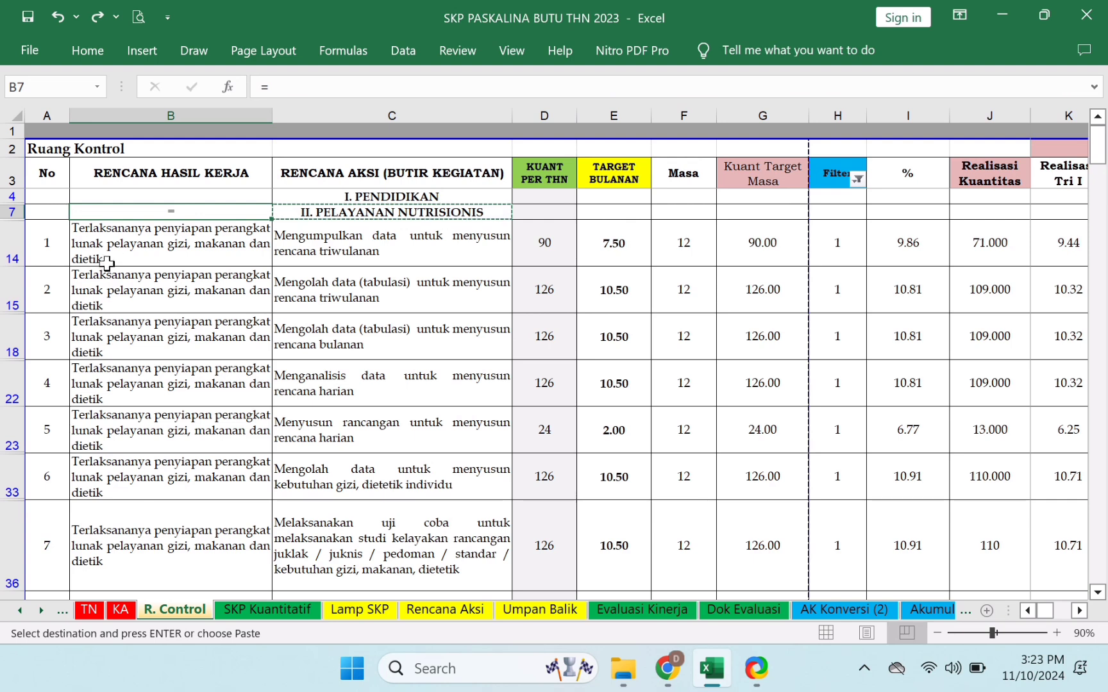
{"action": "left_click", "coordinate": [41, 254]}
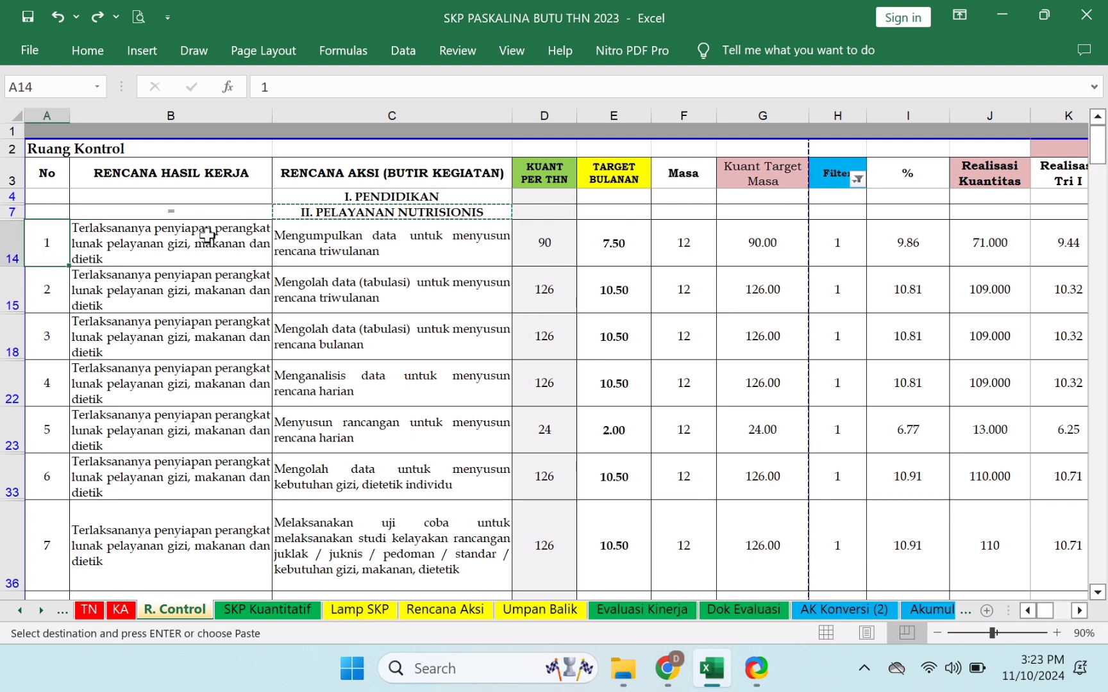
{"action": "key", "text": "Up"}
{"action": "key", "text": "Down"}
- Scroll the sheet tabs to the later sheets and switch to the Rekap Keg Thn recap sheet
{"action": "left_click", "coordinate": [41, 610]}
{"action": "left_click", "coordinate": [41, 610]}
{"action": "left_click", "coordinate": [40, 611]}
{"action": "left_click", "coordinate": [40, 610]}
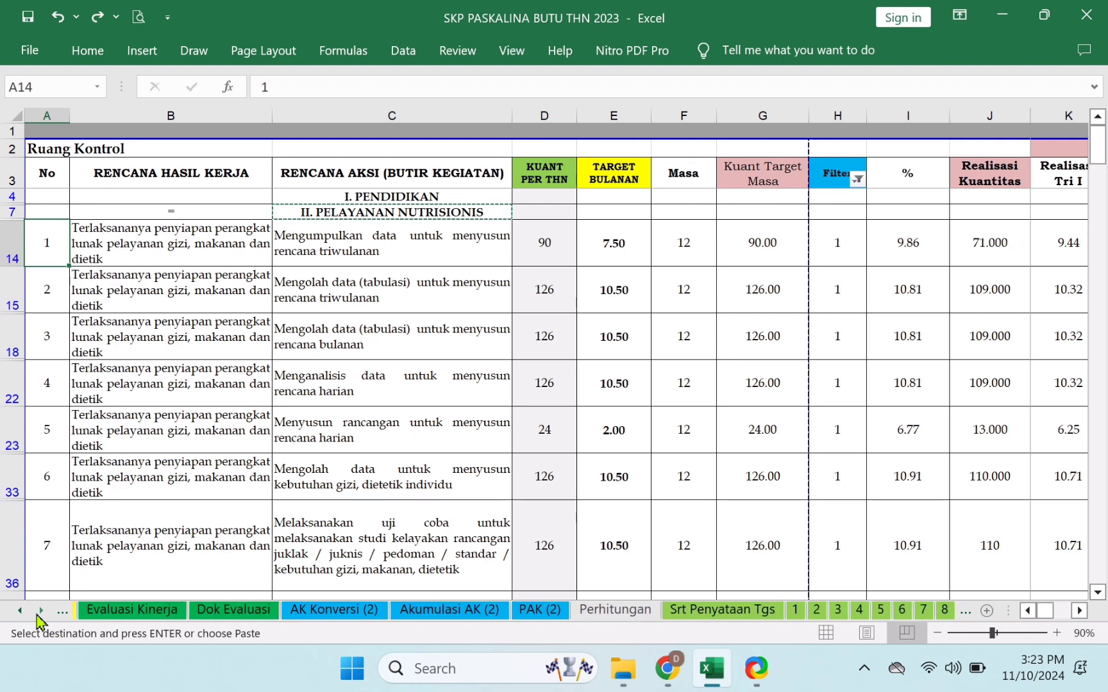
{"action": "left_click", "coordinate": [40, 611]}
{"action": "left_click", "coordinate": [40, 612]}
{"action": "left_click", "coordinate": [40, 611]}
{"action": "left_click", "coordinate": [40, 611]}
{"action": "left_click", "coordinate": [697, 613]}
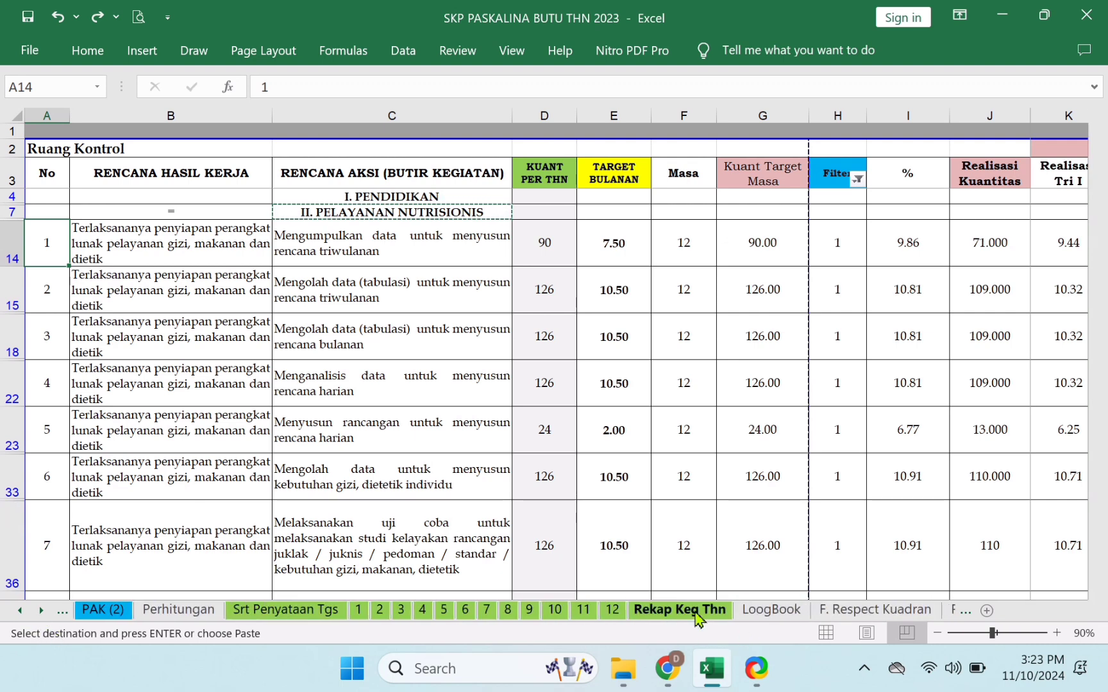
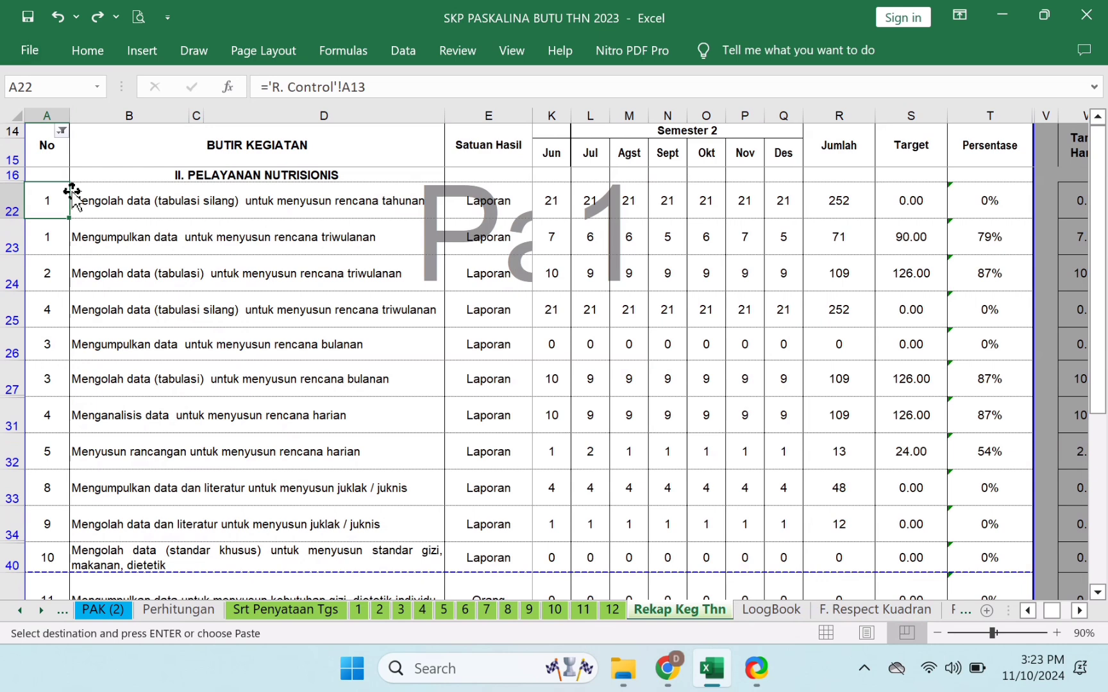
- Check the linked No formulas in successive rows of the Rekap Keg Thn sheet
{"action": "left_click", "coordinate": [62, 242]}
{"action": "left_click", "coordinate": [59, 203]}
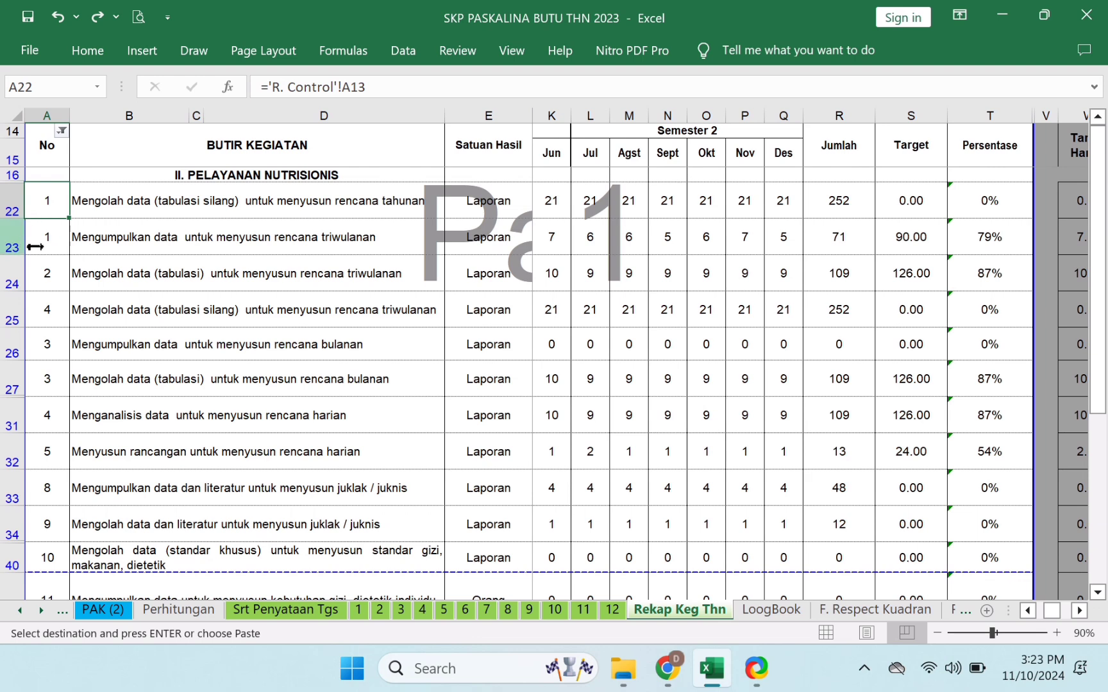
{"action": "left_click", "coordinate": [51, 236]}
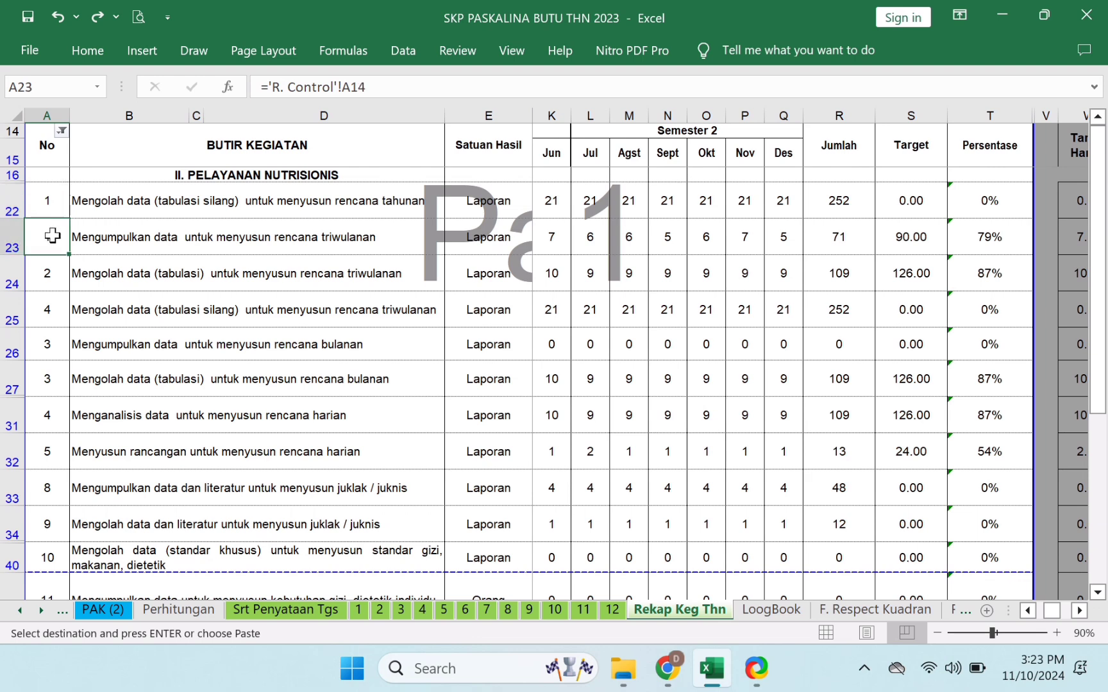
- Scroll the sheet tabs back and switch to the R. Control sheet
{"action": "left_click", "coordinate": [10, 615]}
{"action": "left_click", "coordinate": [11, 614]}
{"action": "left_click", "coordinate": [10, 614]}
{"action": "left_click", "coordinate": [10, 614]}
{"action": "left_click", "coordinate": [10, 614]}
{"action": "left_click", "coordinate": [10, 614]}
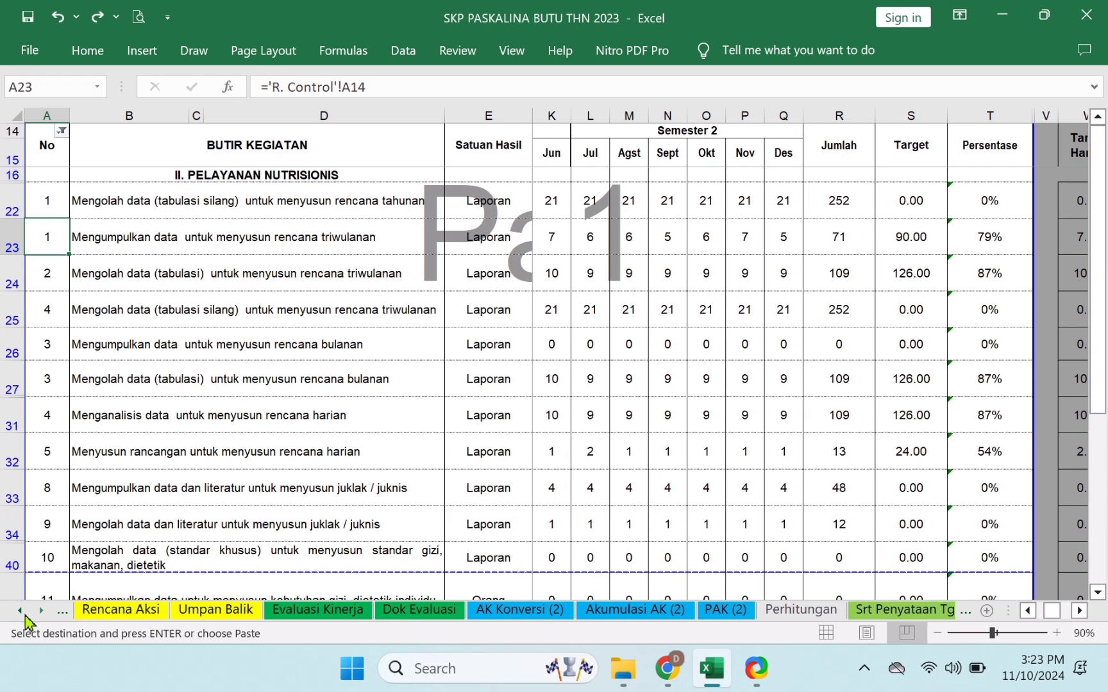
{"action": "left_click", "coordinate": [20, 611]}
{"action": "left_click", "coordinate": [20, 611]}
{"action": "left_click", "coordinate": [20, 611]}
{"action": "left_click", "coordinate": [19, 611]}
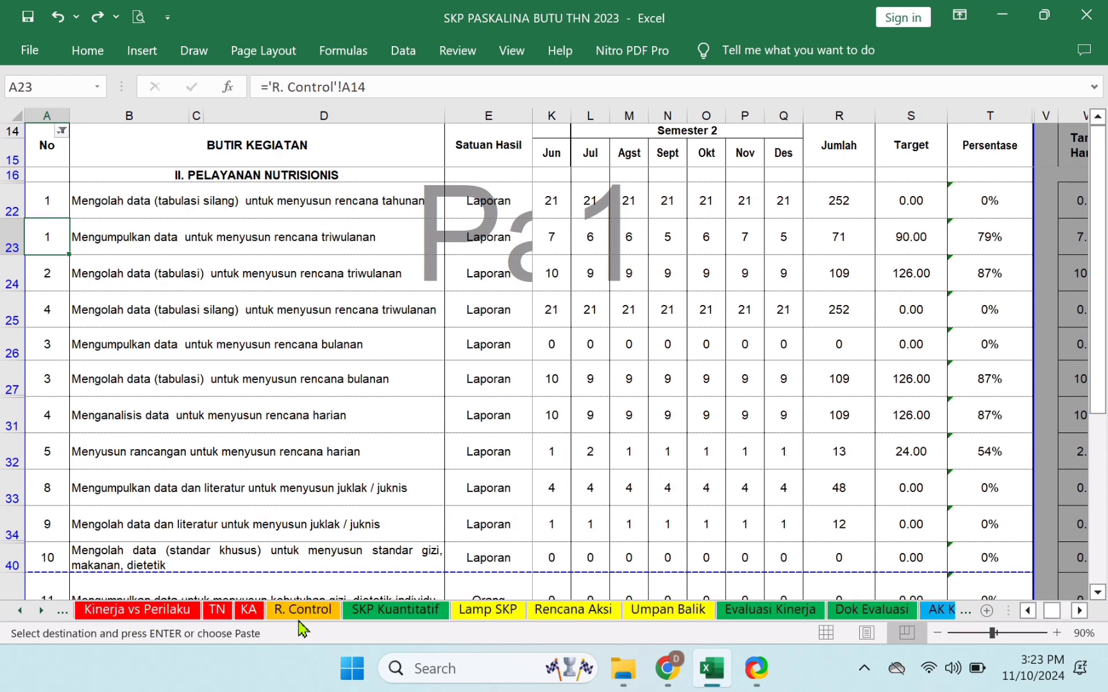
{"action": "left_click", "coordinate": [300, 610]}
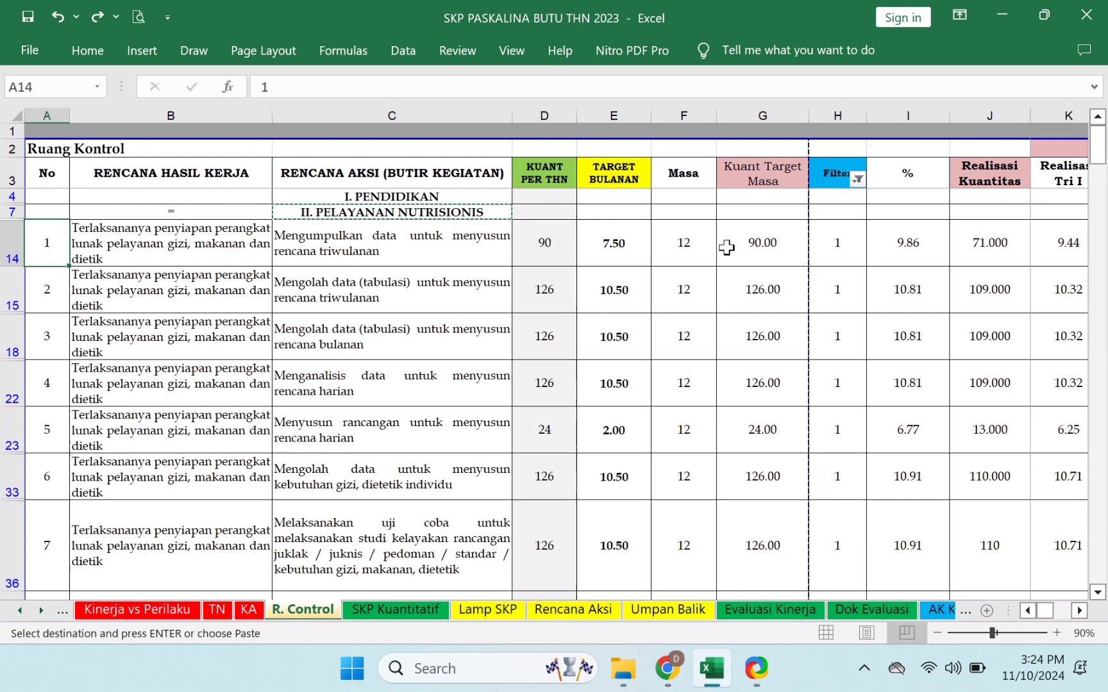
- Reset the Filter column filter to (Select All) so every row, including 0 rows, shows
{"action": "left_click", "coordinate": [857, 179]}
{"action": "left_click", "coordinate": [674, 346]}
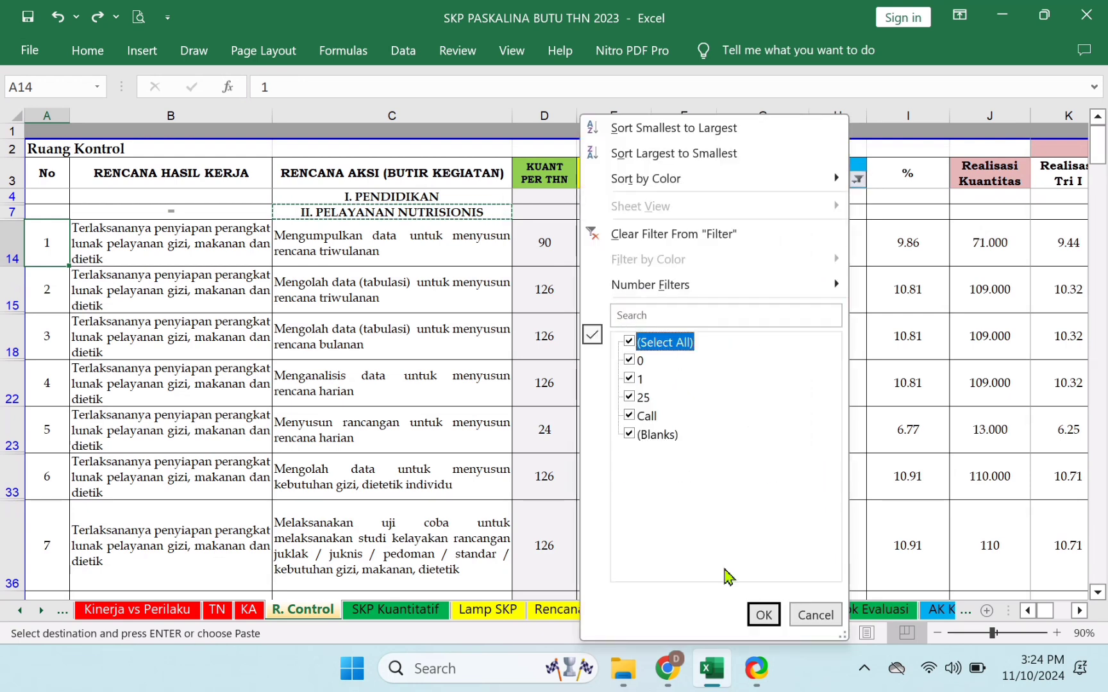
{"action": "left_click", "coordinate": [764, 615]}
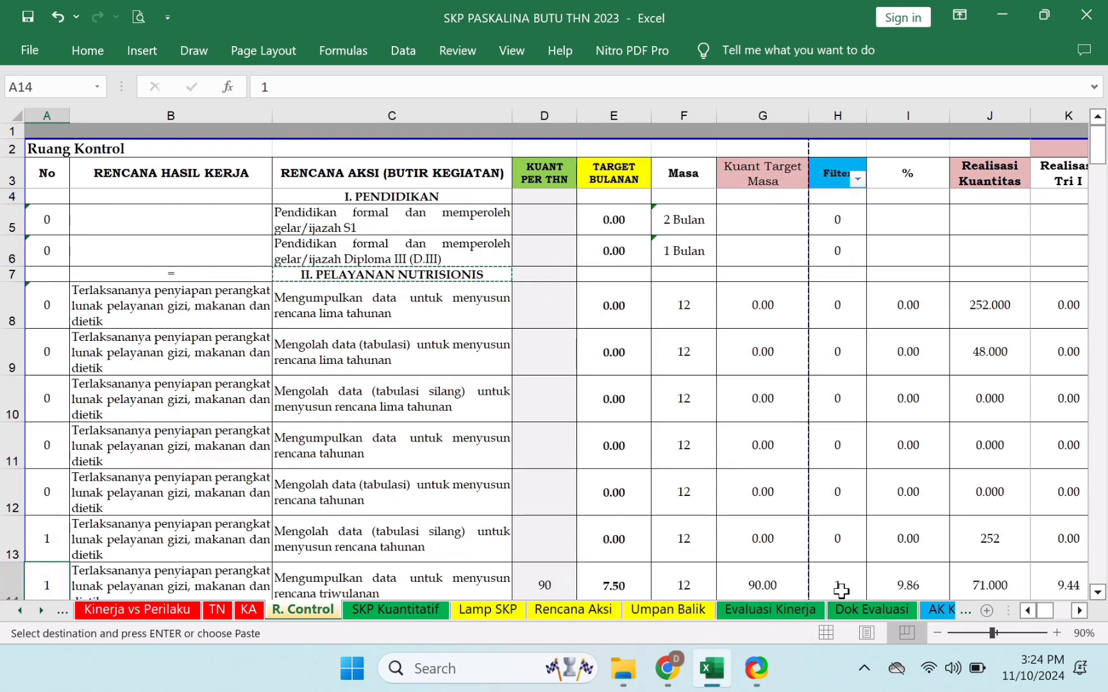
- Inspect row 13's cells, including the E13 monthly target, empty D13 and B13 activity formula
{"action": "key", "text": "Up"}
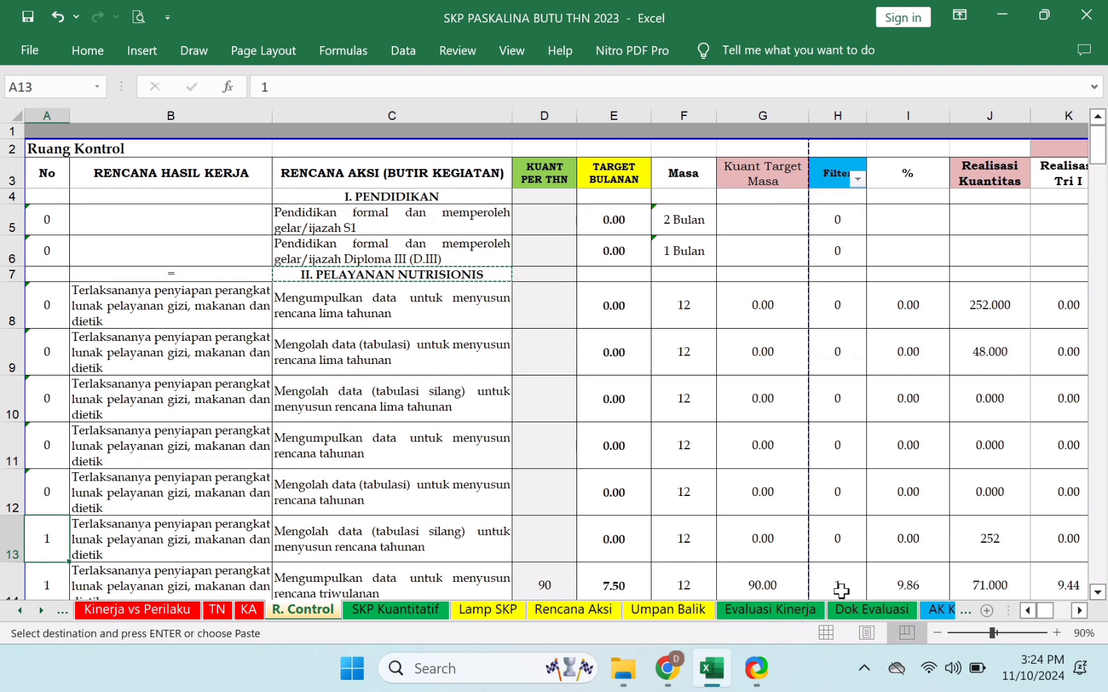
{"action": "key", "text": "Down"}
{"action": "key", "text": "Up"}
{"action": "key", "text": "Down"}
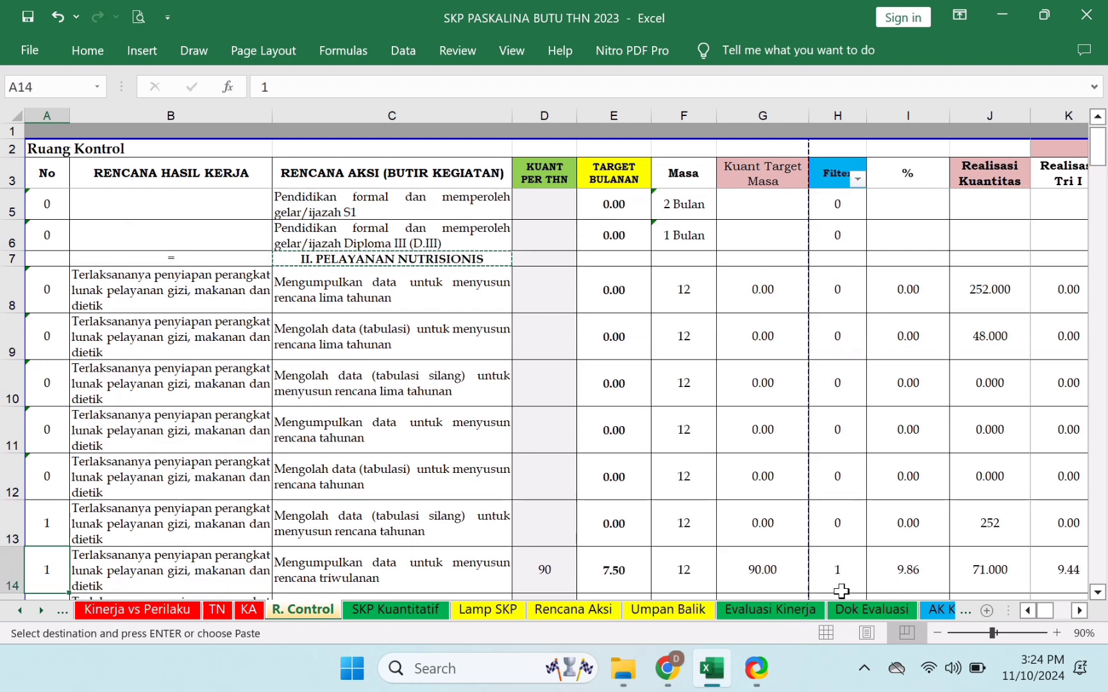
{"action": "key", "text": "Up"}
{"action": "key", "text": "Right"}
{"action": "key", "text": "Right"}
{"action": "key", "text": "Right"}
{"action": "key", "text": "Right"}
{"action": "key", "text": "Right"}
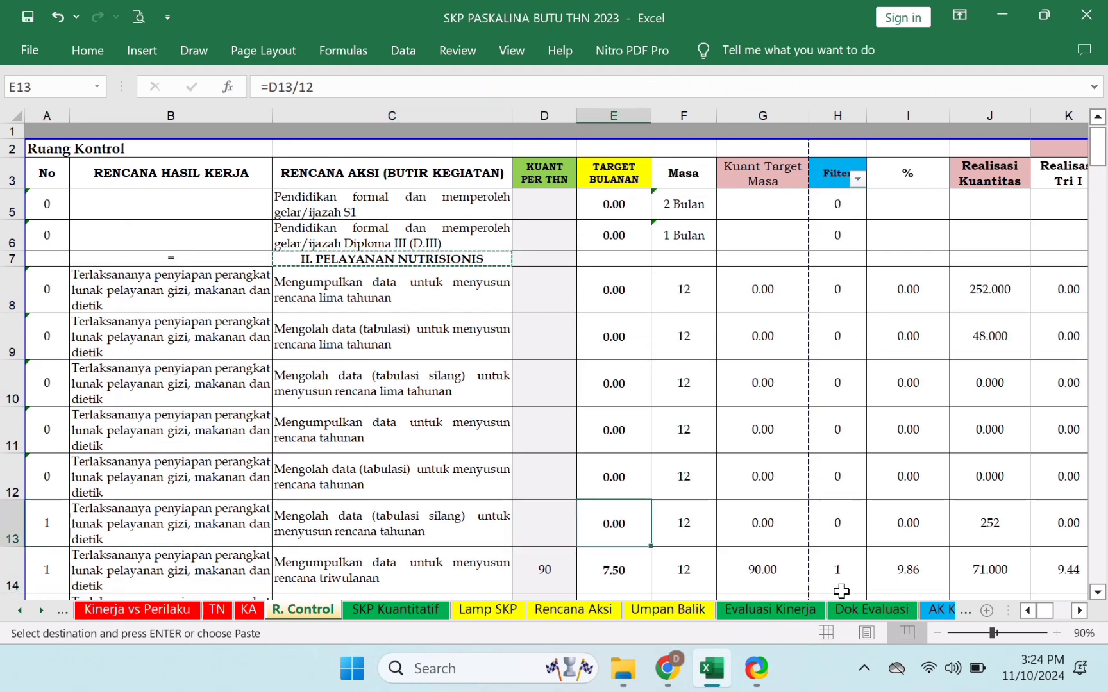
{"action": "key", "text": "Left"}
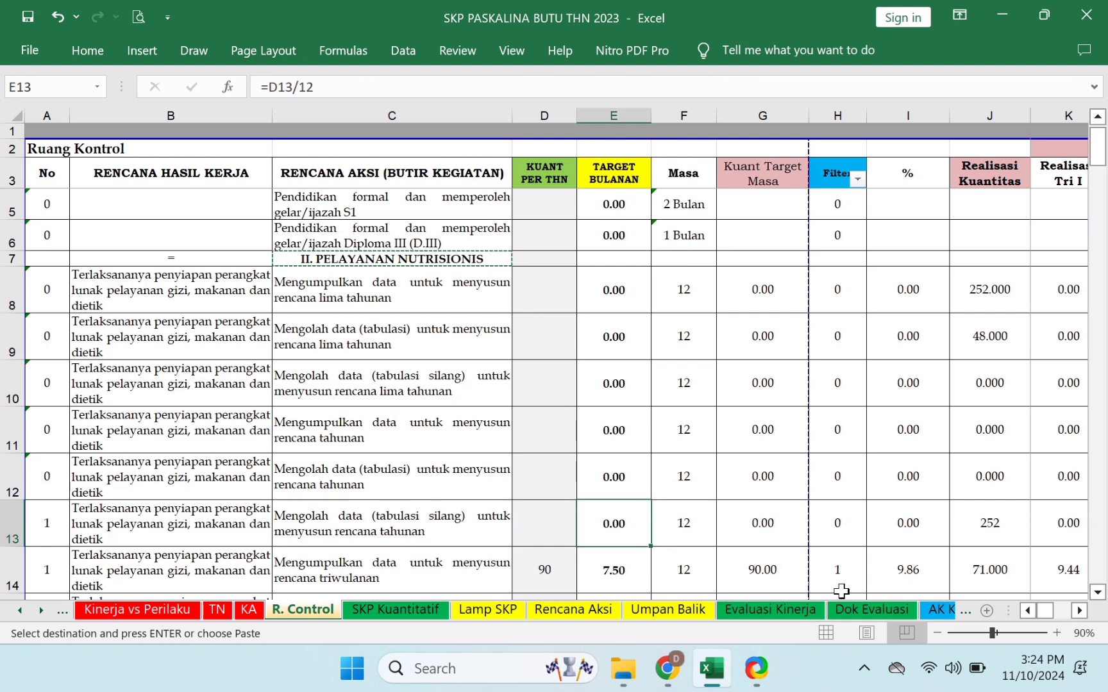
{"action": "key", "text": "Left"}
{"action": "key", "text": "Right"}
{"action": "key", "text": "Right"}
{"action": "key", "text": "Left"}
{"action": "key", "text": "Left"}
{"action": "key", "text": "Left"}
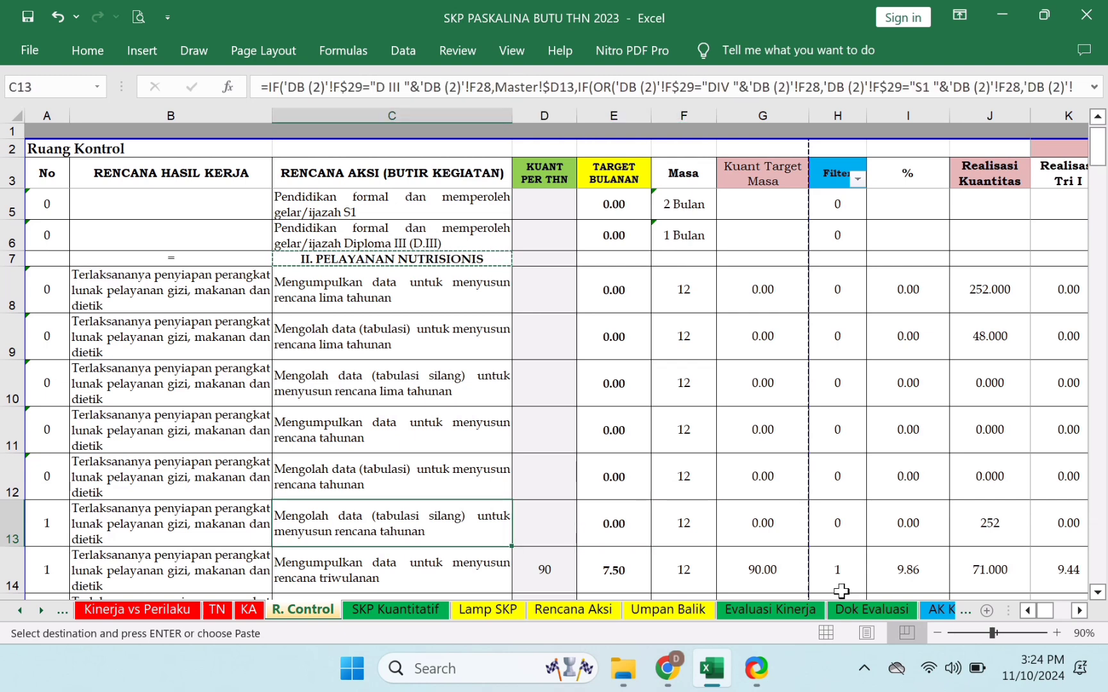
{"action": "key", "text": "Right"}
{"action": "key", "text": "Right"}
{"action": "key", "text": "Right"}
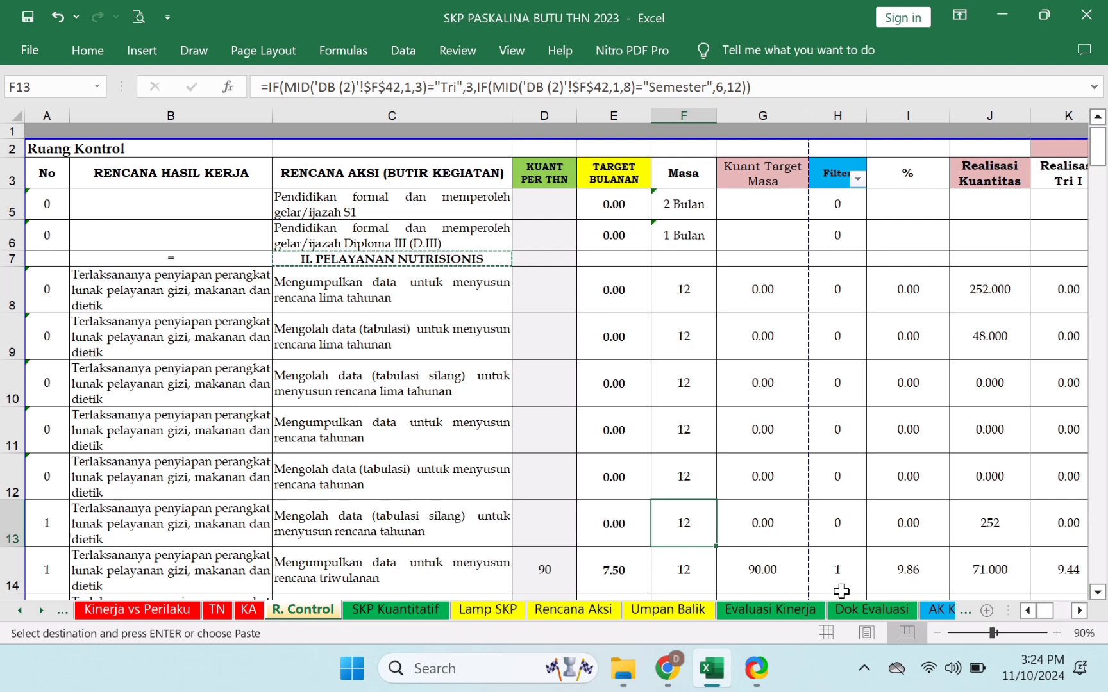
{"action": "key", "text": "Left"}
{"action": "key", "text": "Left"}
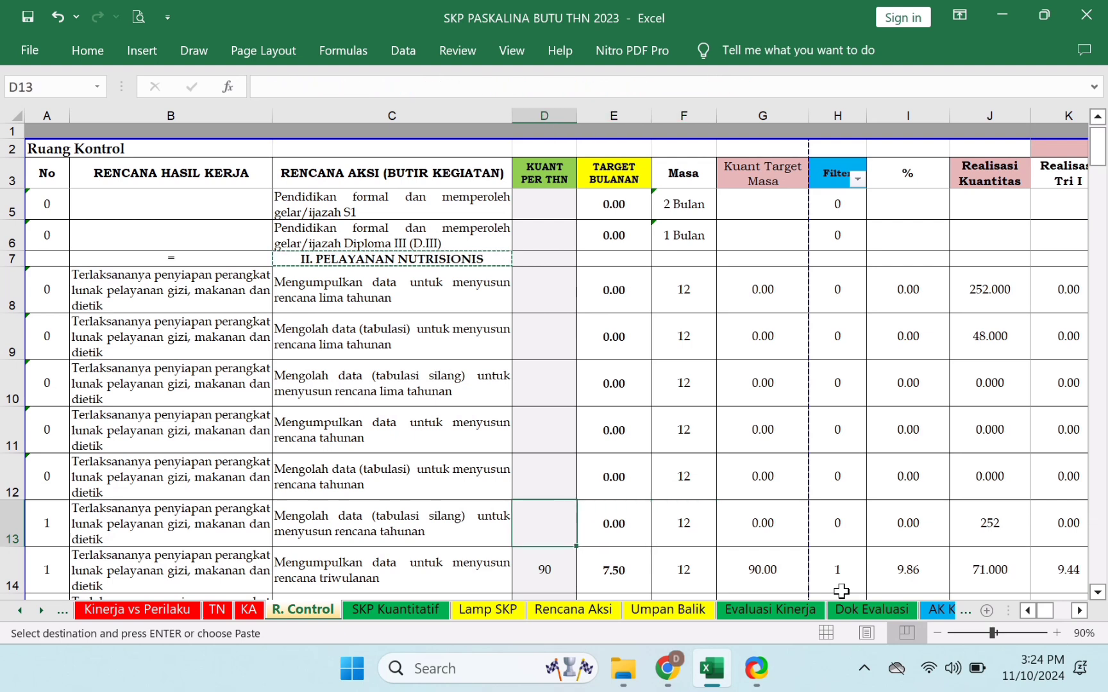
{"action": "key", "text": "Left"}
- Compare A12's numbering formula with the No values in A13 and the following rows
{"action": "key", "text": "Left"}
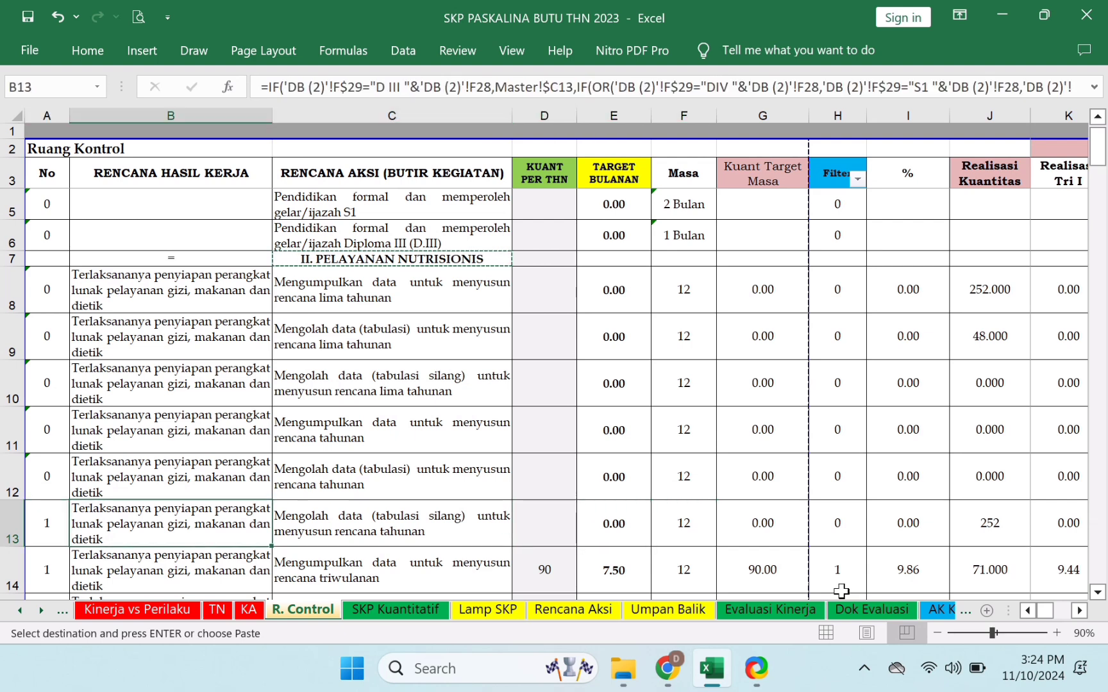
{"action": "key", "text": "Up"}
{"action": "key", "text": "Left"}
{"action": "key", "text": "Down"}
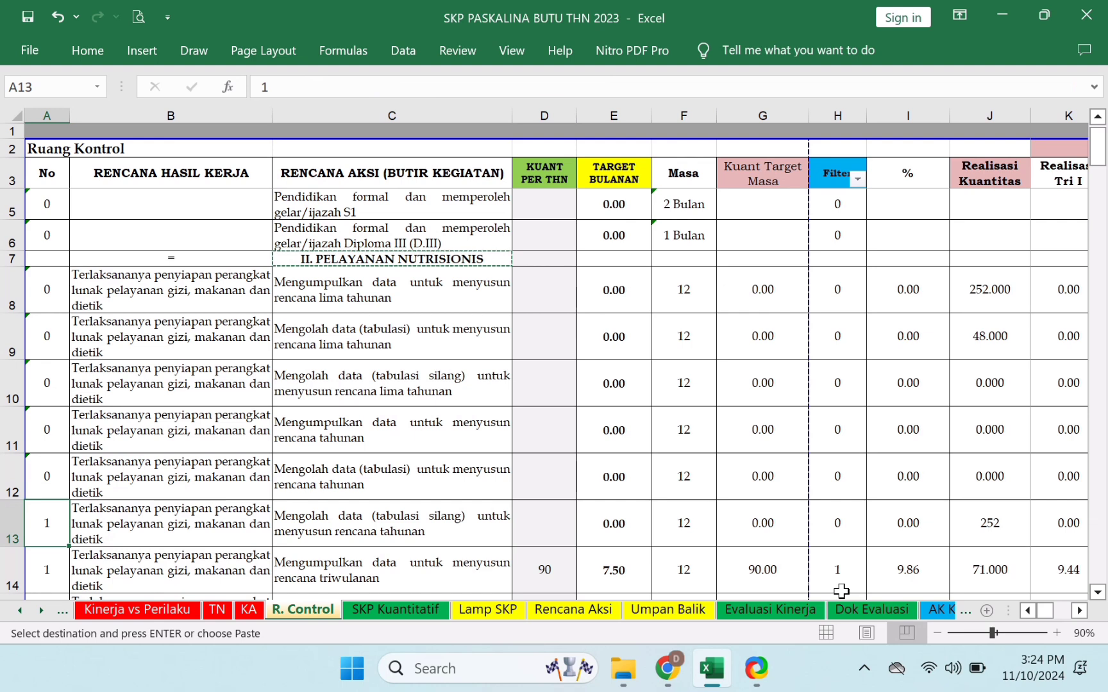
{"action": "key", "text": "Down"}
{"action": "key", "text": "Down"}
{"action": "key", "text": "Down"}
{"action": "key", "text": "Up"}
{"action": "key", "text": "Up"}
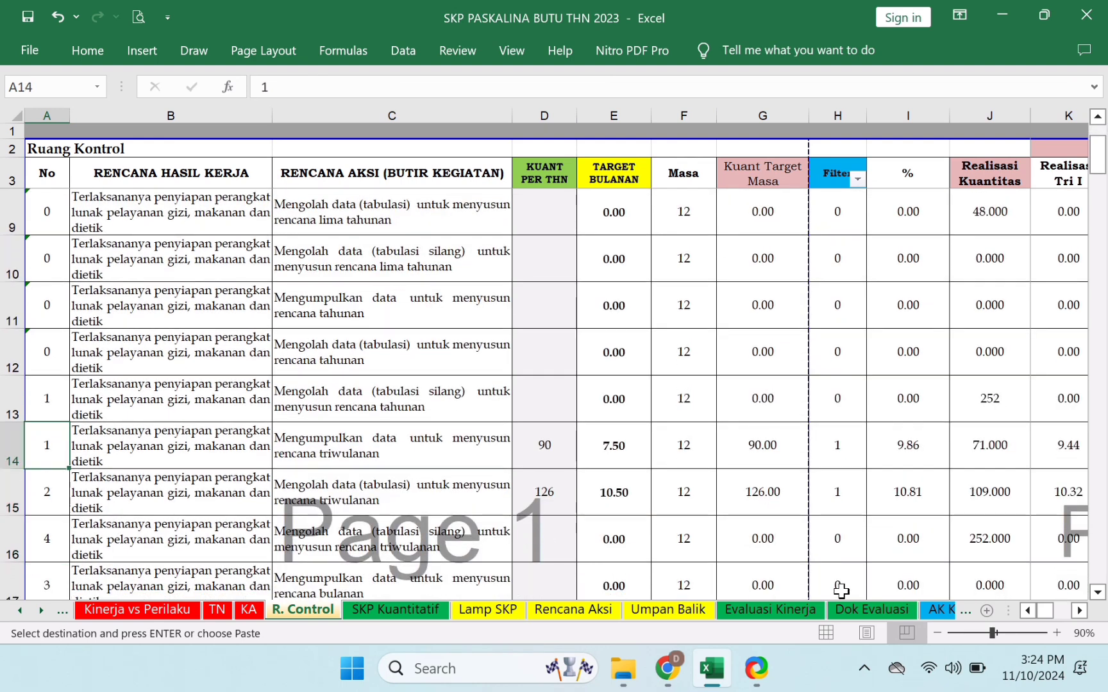
{"action": "key", "text": "Up"}
{"action": "key", "text": "Up"}
{"action": "key", "text": "Up"}
{"action": "key", "text": "Down"}
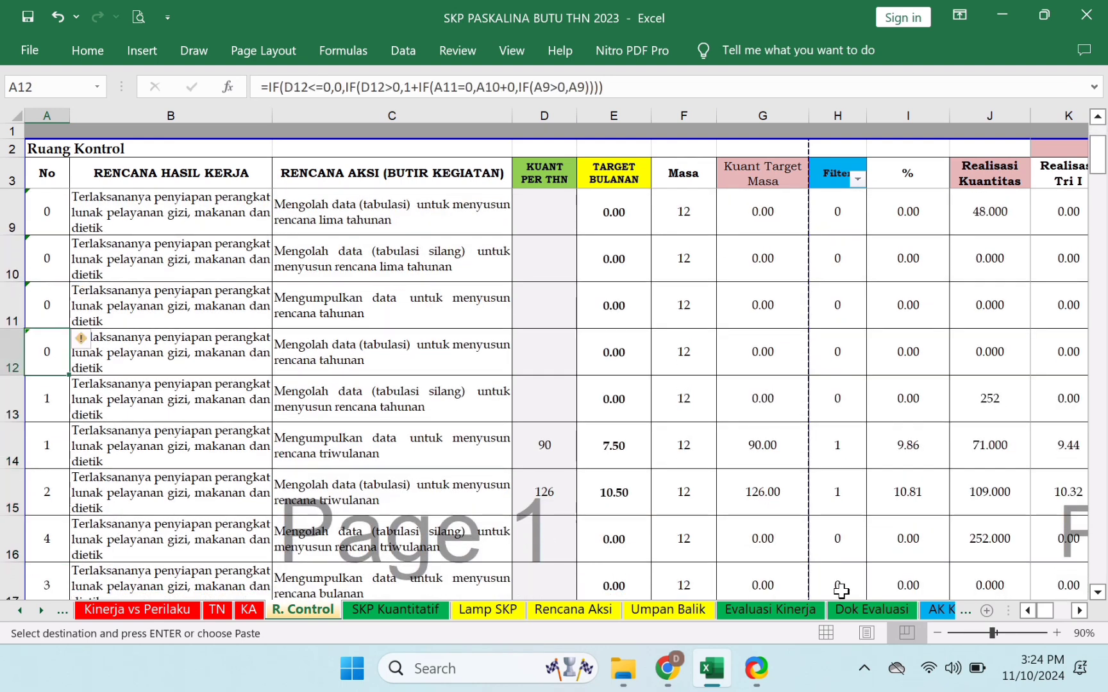
{"action": "key", "text": "Down"}
- Copy A12's numbering formula into A13 so it shows 0, then recheck B13 and D13
{"action": "key", "text": "Up"}
{"action": "key", "text": "Down"}
{"action": "key", "text": "ctrl+v"}
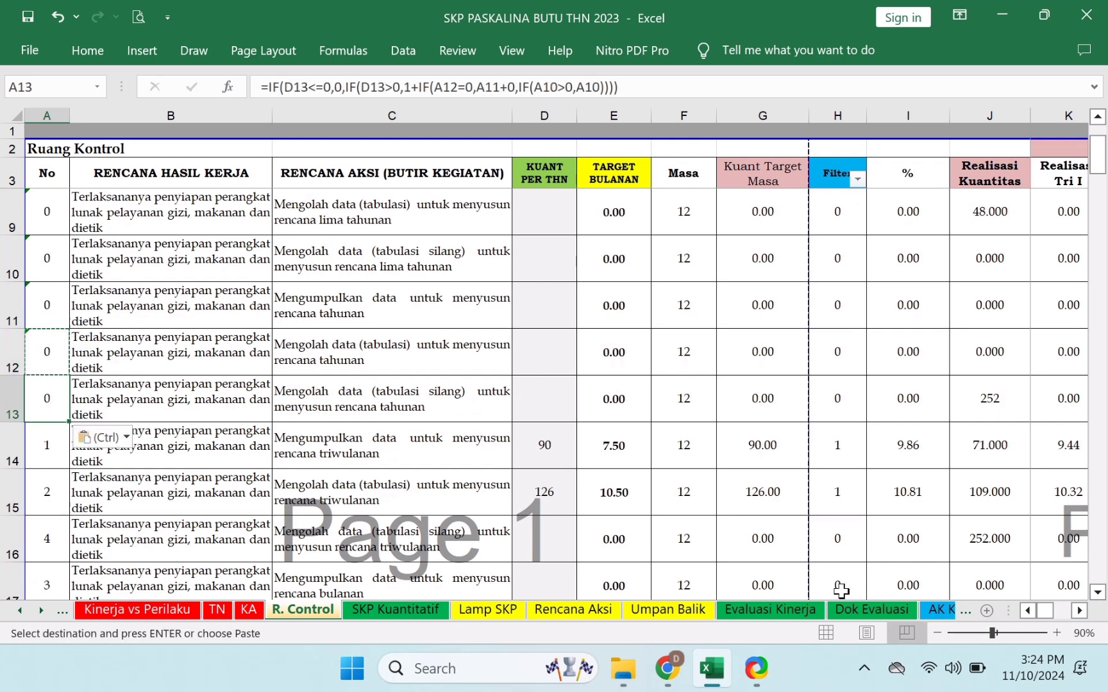
{"action": "key", "text": "Right"}
{"action": "key", "text": "Right"}
{"action": "key", "text": "Right"}
{"action": "key", "text": "Right"}
{"action": "key", "text": "Right"}
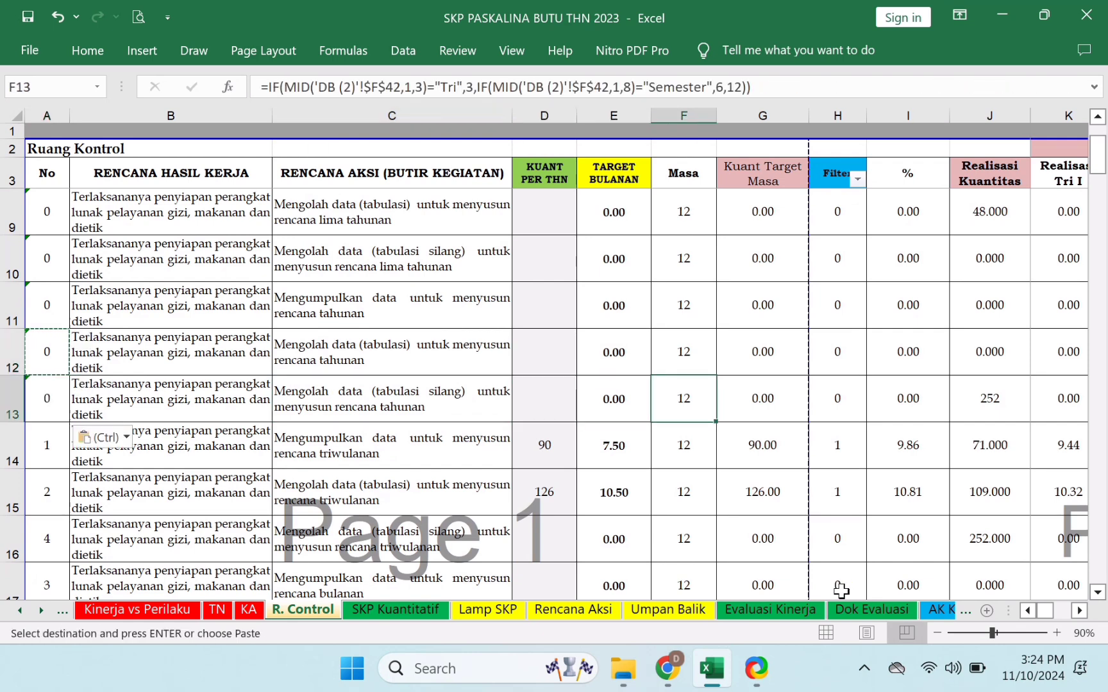
{"action": "key", "text": "Left"}
{"action": "key", "text": "Left"}
{"action": "key", "text": "Left"}
{"action": "key", "text": "Left"}
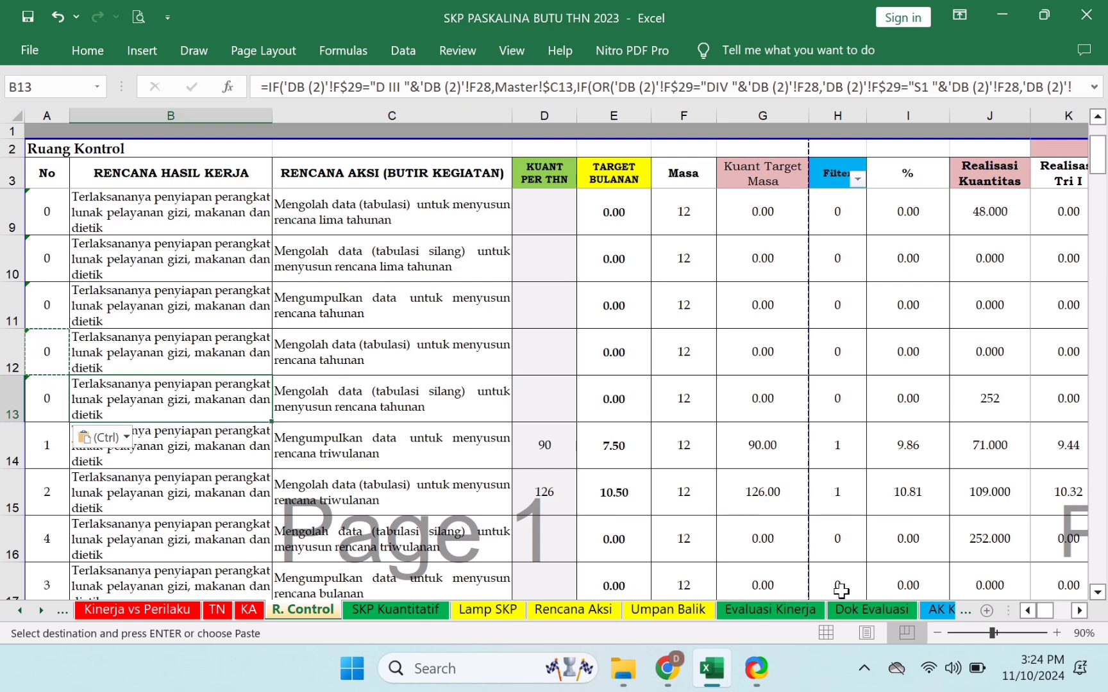
{"action": "key", "text": "Left"}
{"action": "key", "text": "Right"}
{"action": "key", "text": "Right"}
{"action": "key", "text": "Right"}
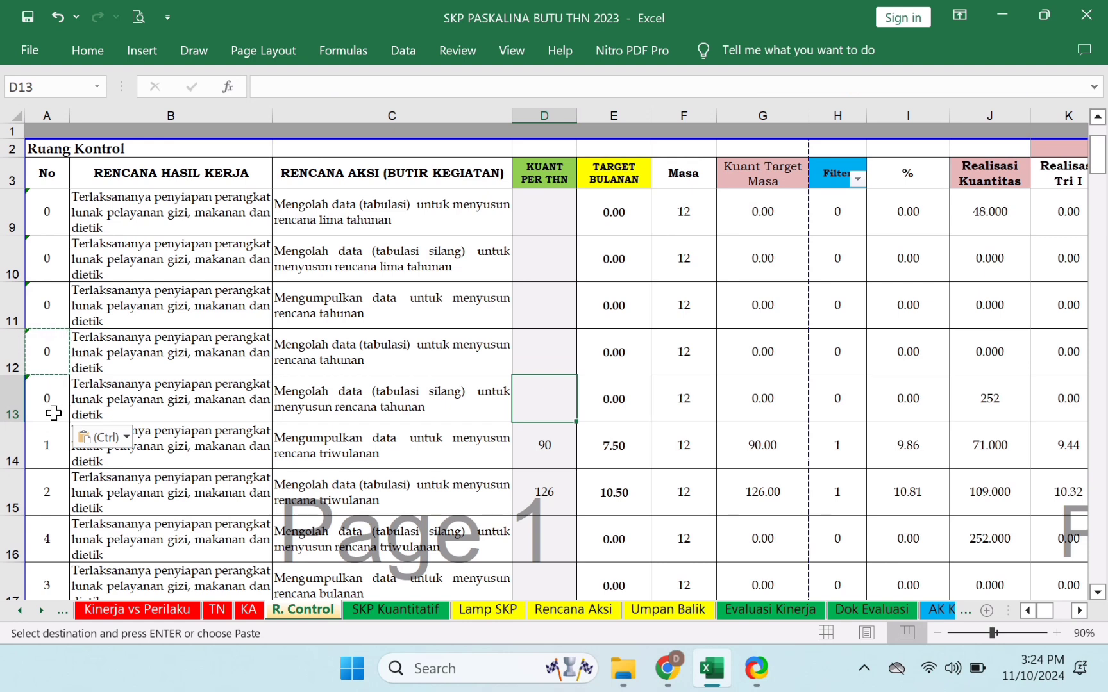
- Verify A13's new numbering result against the empty D13 and the numbering in A14
{"action": "left_click", "coordinate": [52, 412]}
{"action": "left_click", "coordinate": [557, 412]}
{"action": "left_click", "coordinate": [60, 412]}
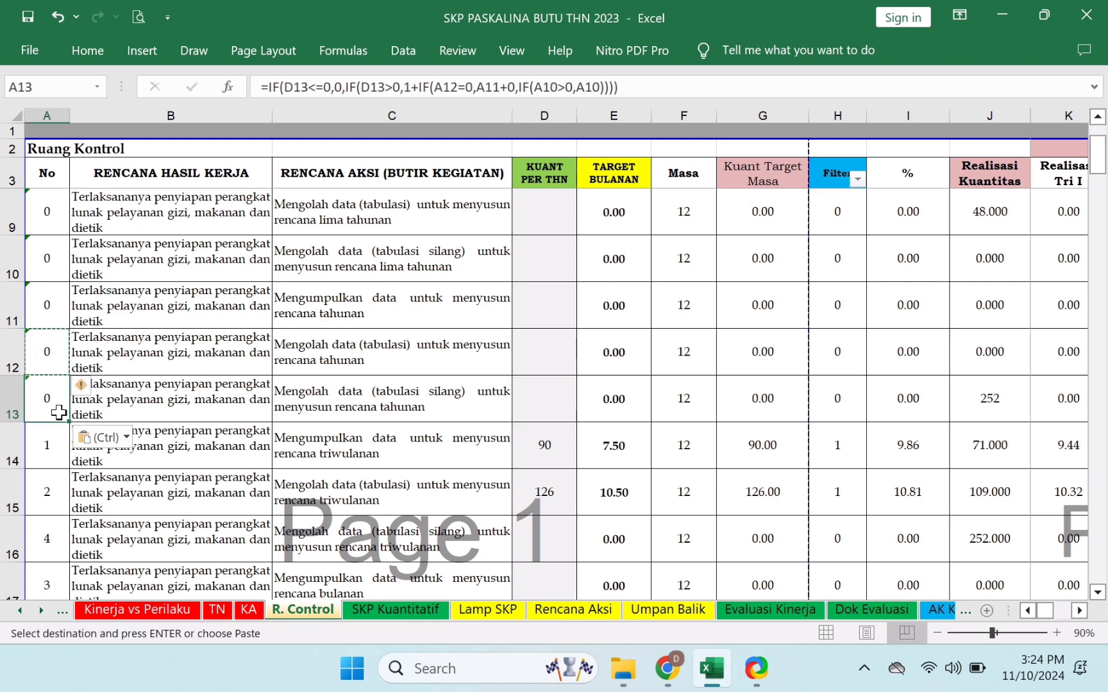
{"action": "left_click", "coordinate": [52, 464]}
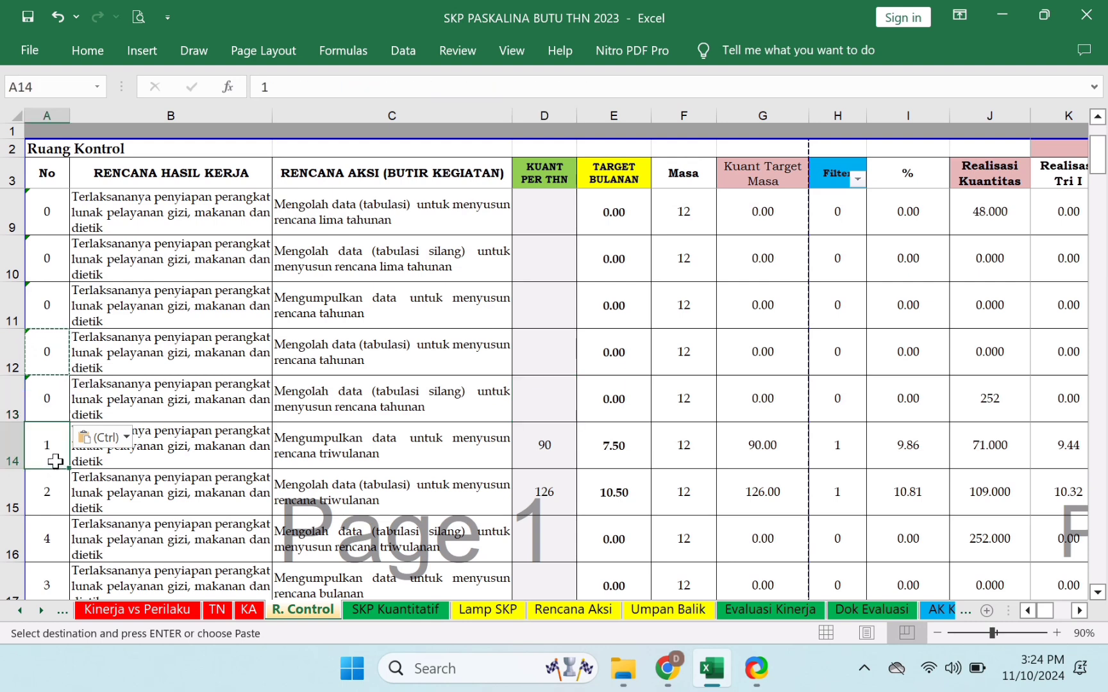
{"action": "left_click", "coordinate": [561, 413]}
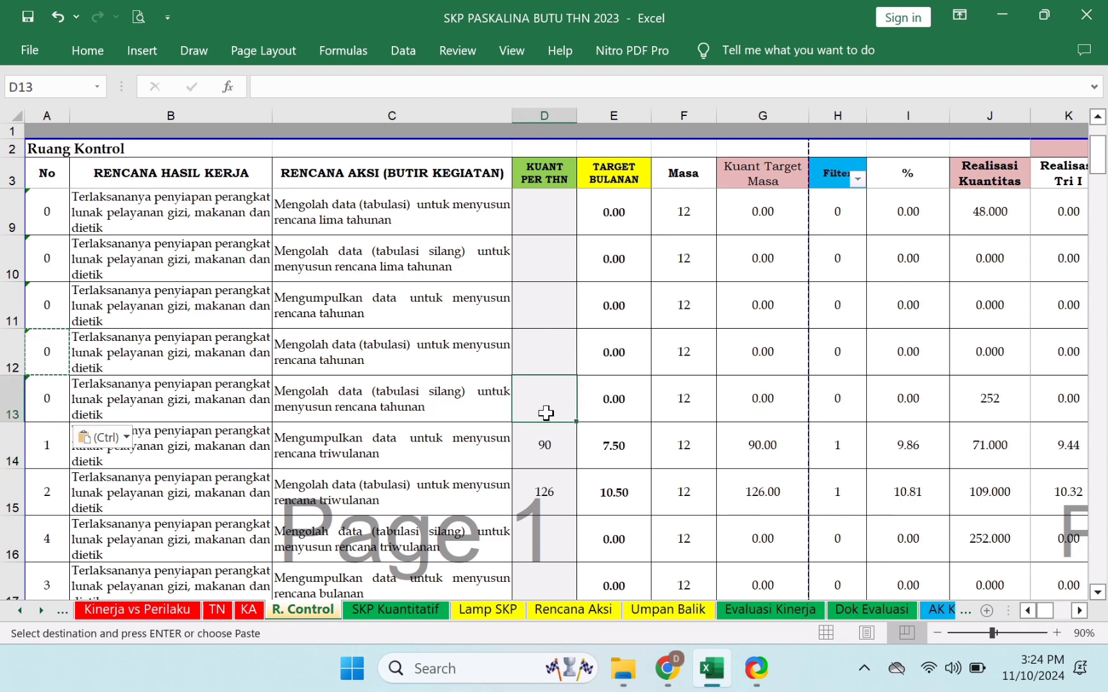
{"action": "left_click", "coordinate": [55, 403]}
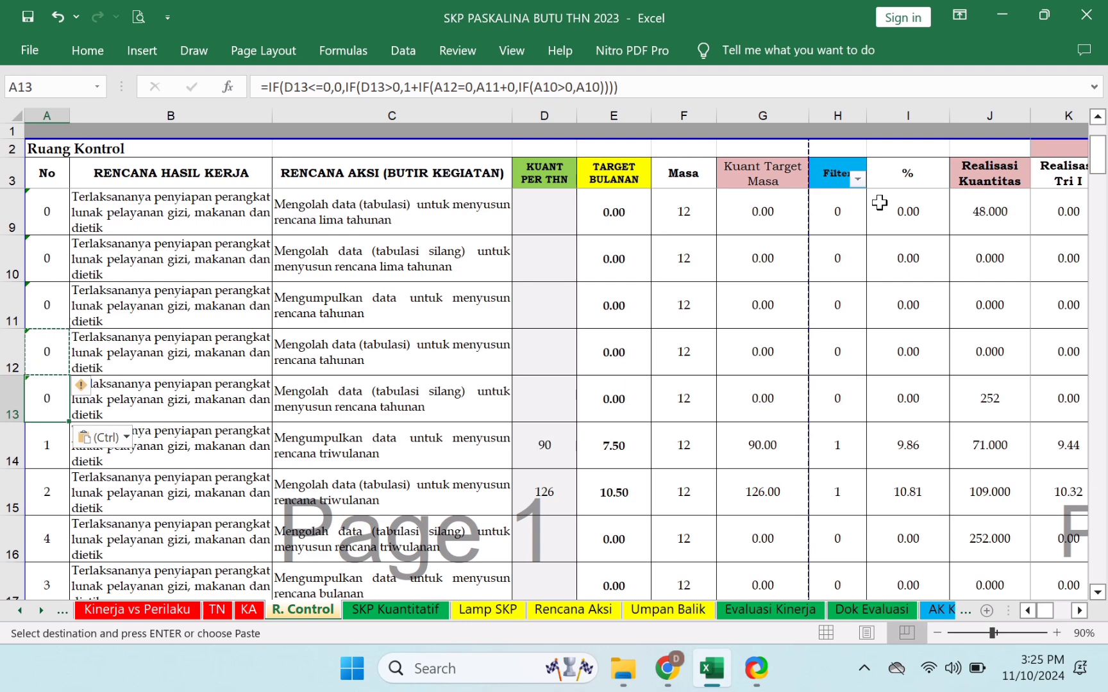
- Uncheck 0 in the Filter column filter so the list starts at activity 1 in row 14
{"action": "left_click", "coordinate": [857, 180]}
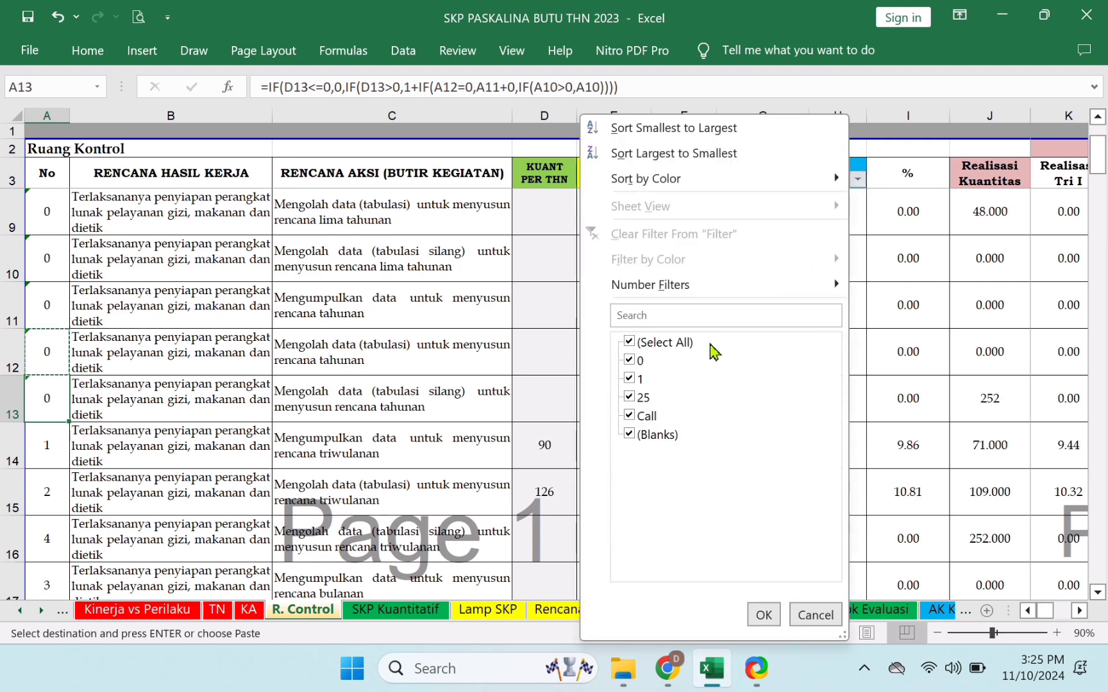
{"action": "left_click", "coordinate": [639, 363]}
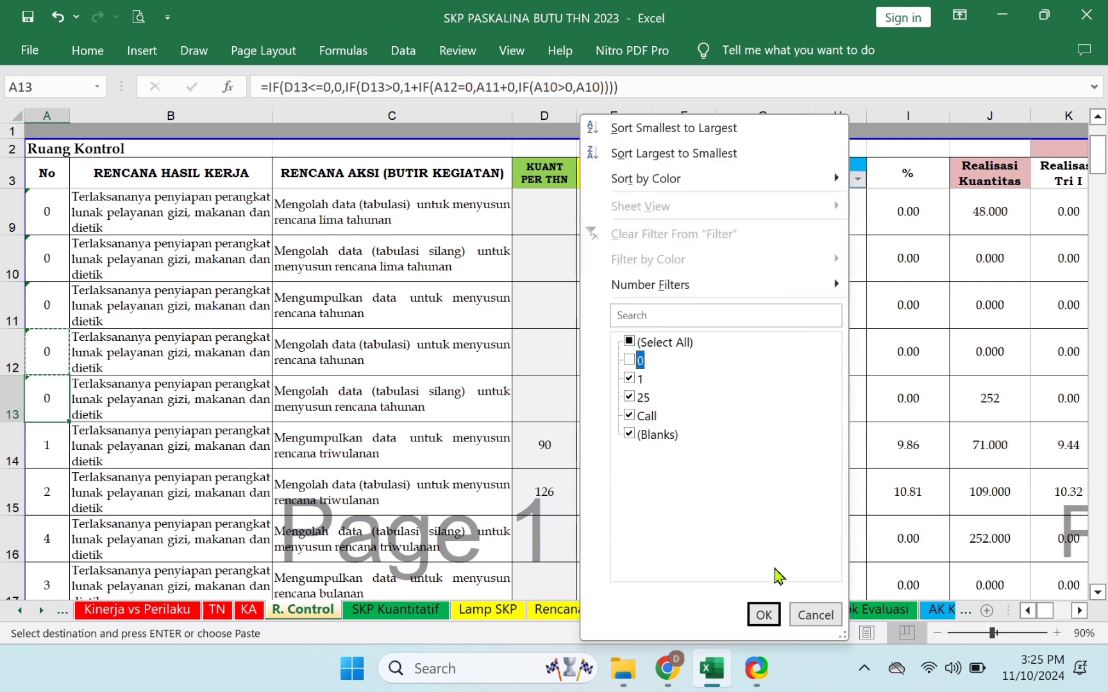
{"action": "left_click", "coordinate": [763, 614]}
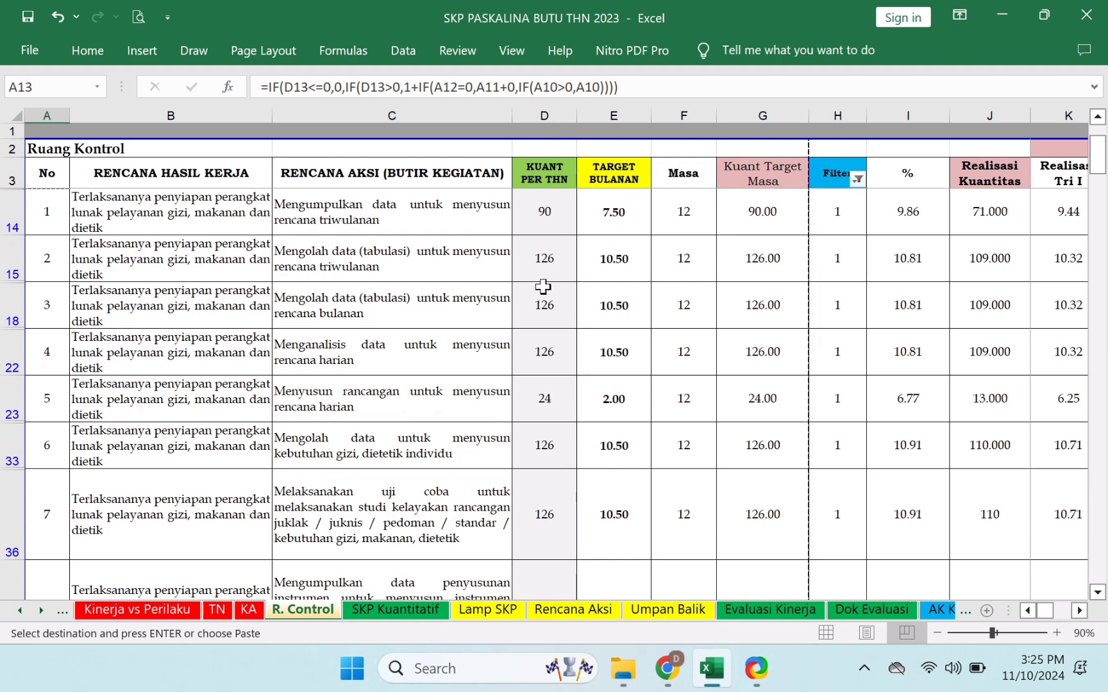
{"action": "scroll", "coordinate": [544, 288], "scroll_direction": "up", "scroll_amount": 1}
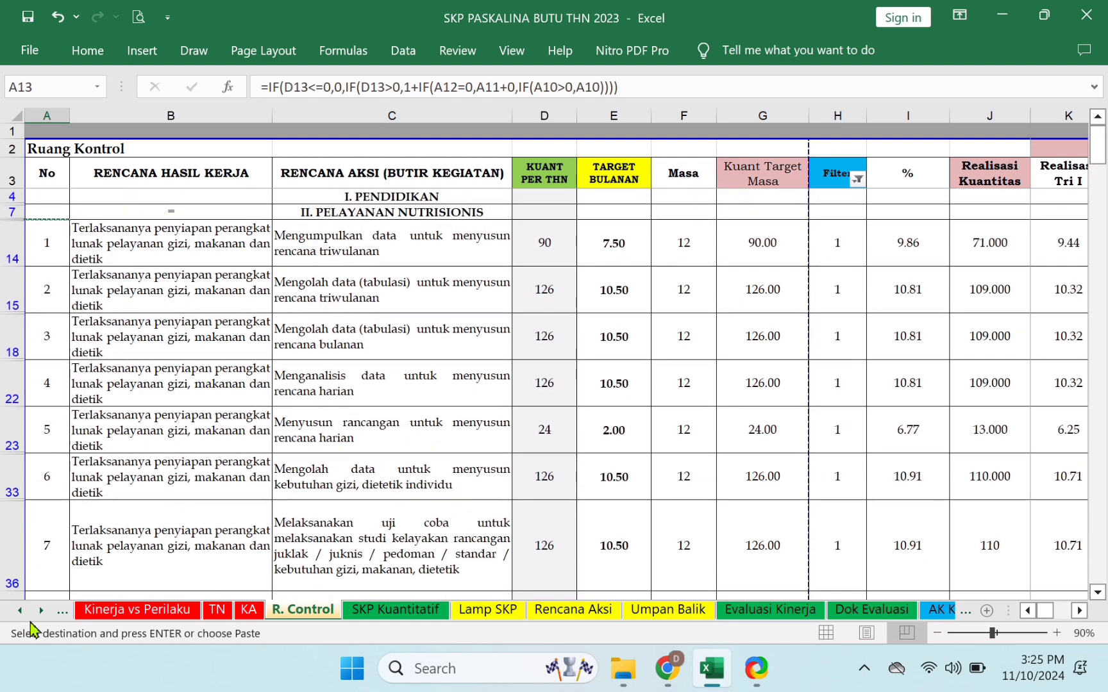
- On the Rekap Keg Thn sheet, filter the No column to hide the rows numbered 0
{"action": "left_click", "coordinate": [41, 611]}
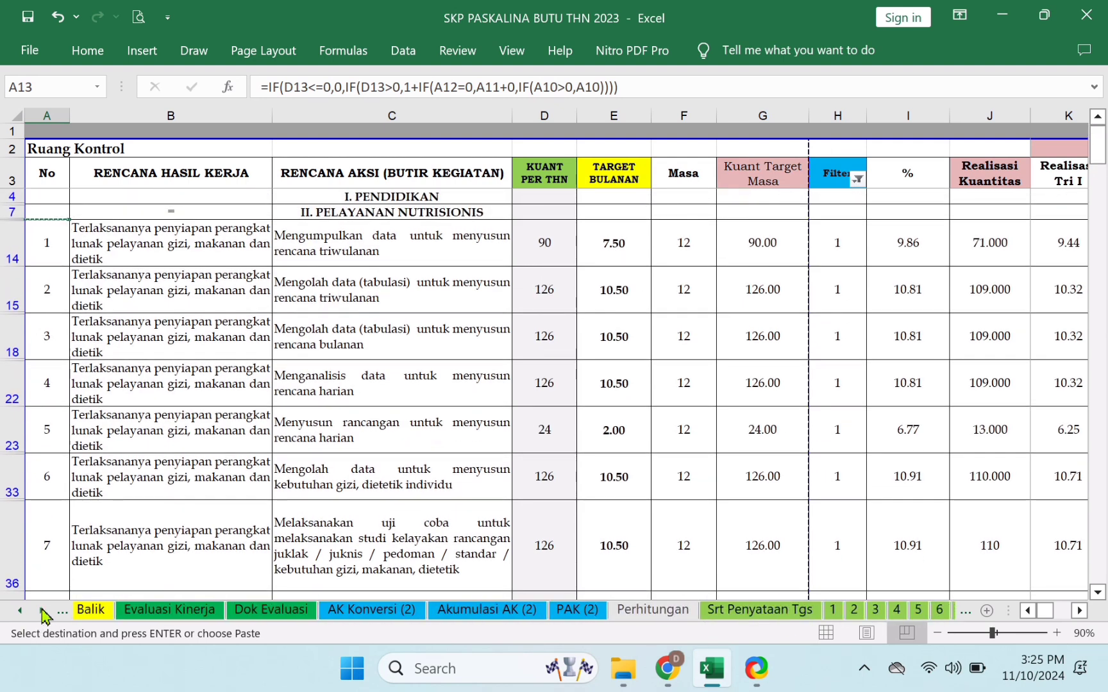
{"action": "left_click", "coordinate": [41, 611]}
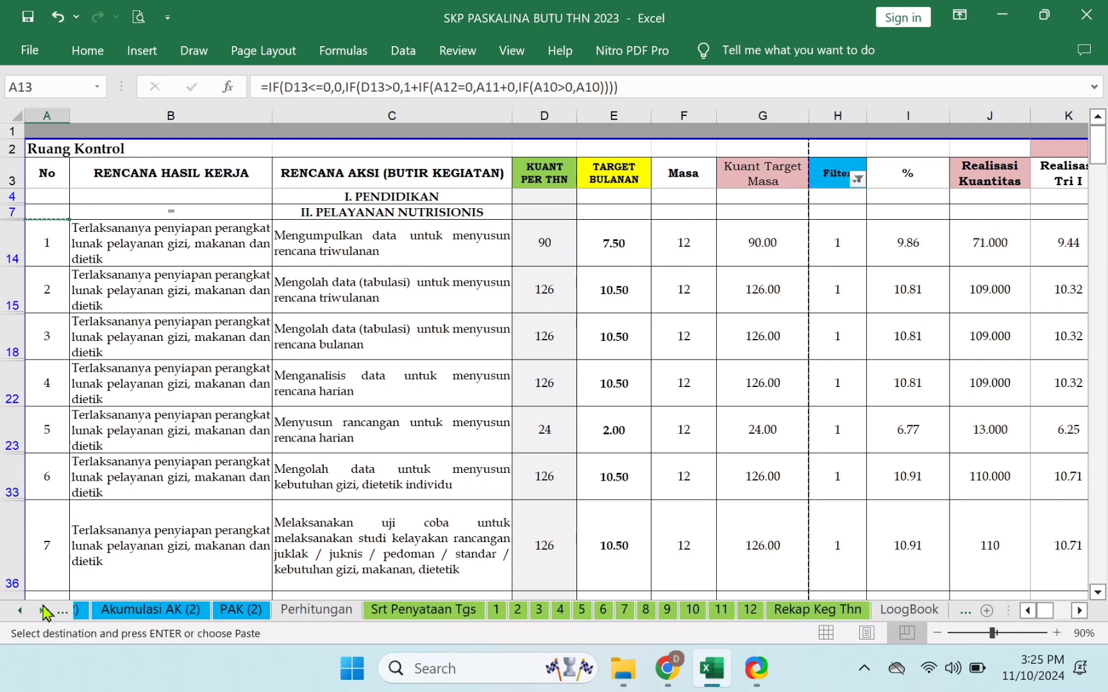
{"action": "left_click", "coordinate": [632, 612]}
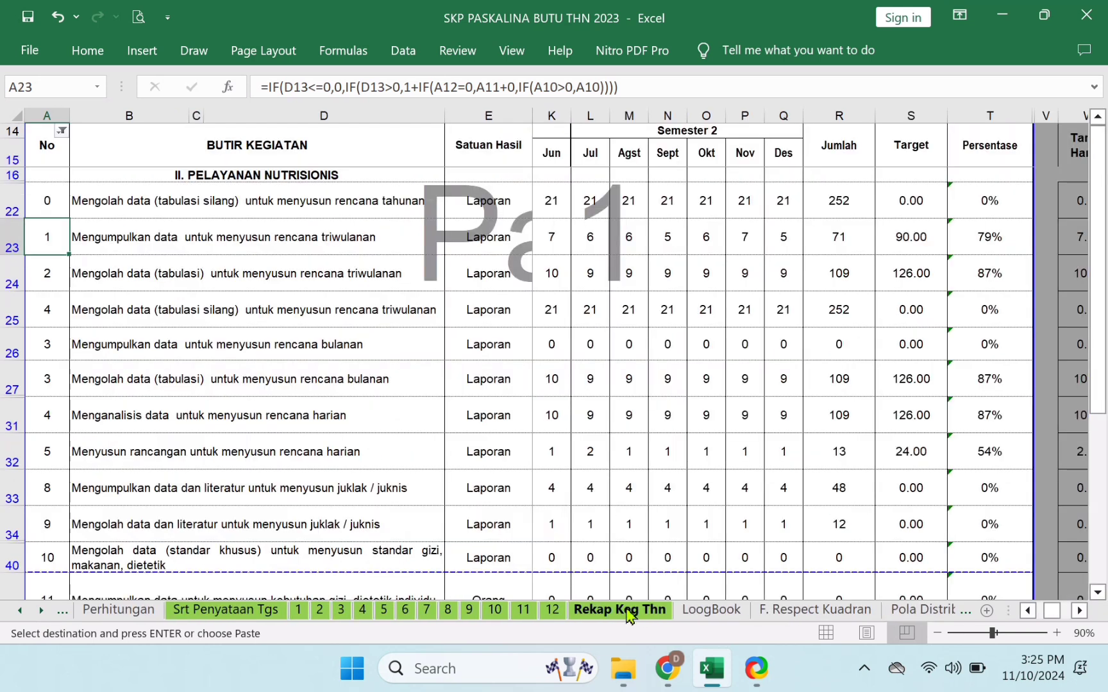
{"action": "left_click", "coordinate": [49, 201]}
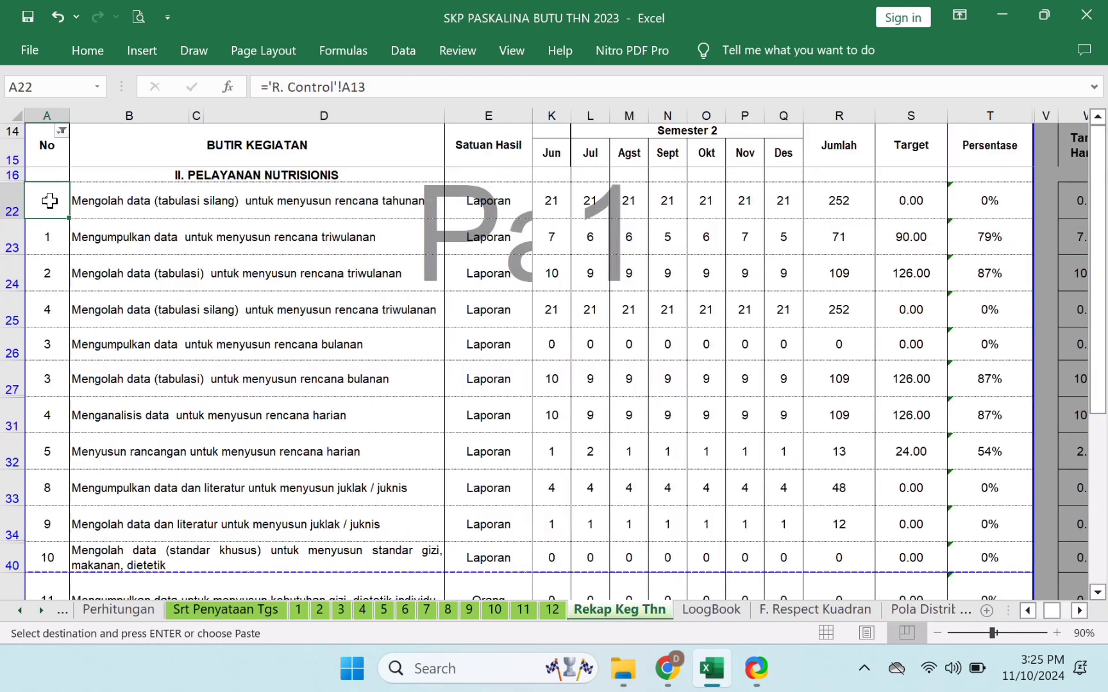
{"action": "left_click", "coordinate": [63, 133]}
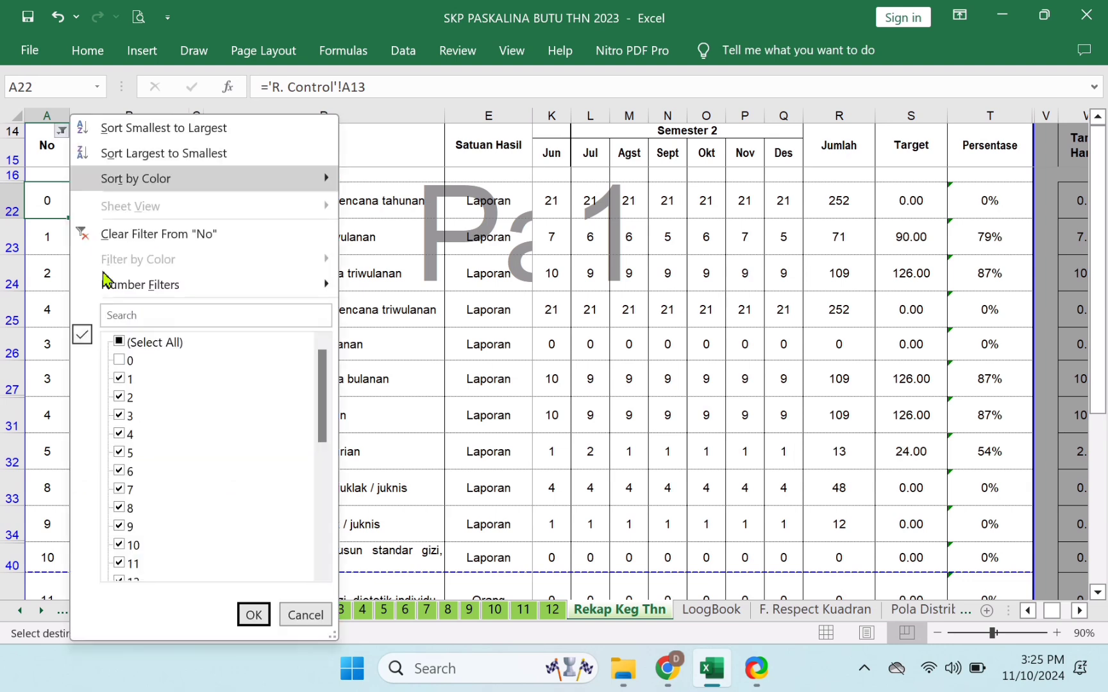
{"action": "left_click", "coordinate": [254, 615]}
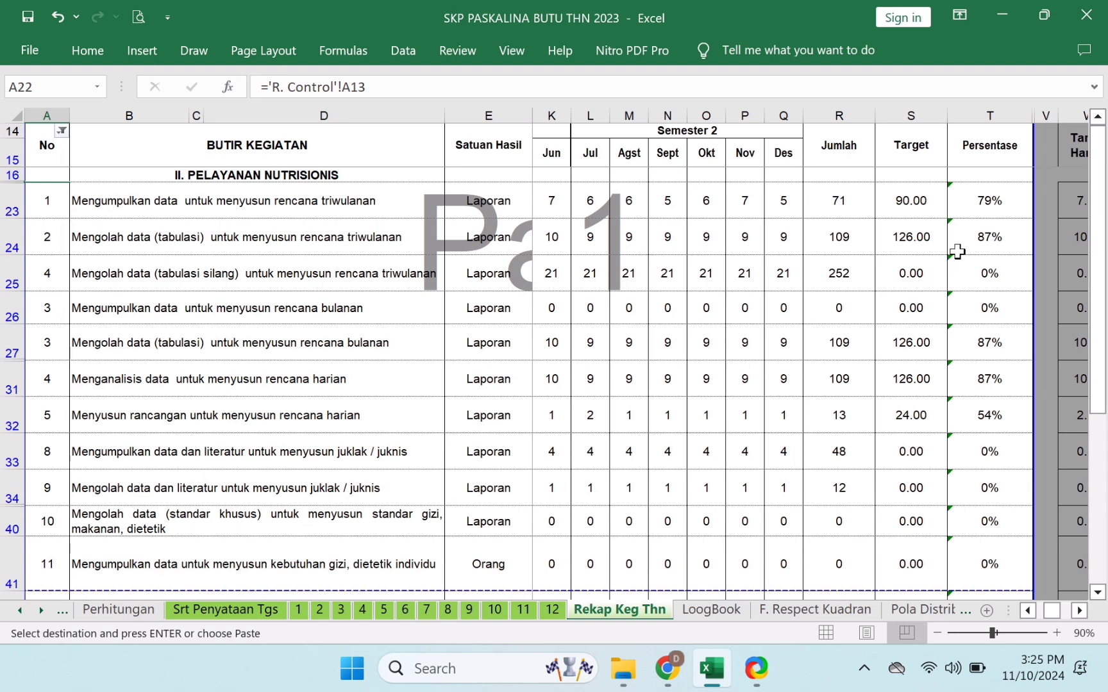
- Inspect the T25:T26 percentages and the activities in B25 and B26
{"action": "left_click_drag", "start_coordinate": [1004, 277], "coordinate": [1008, 314]}
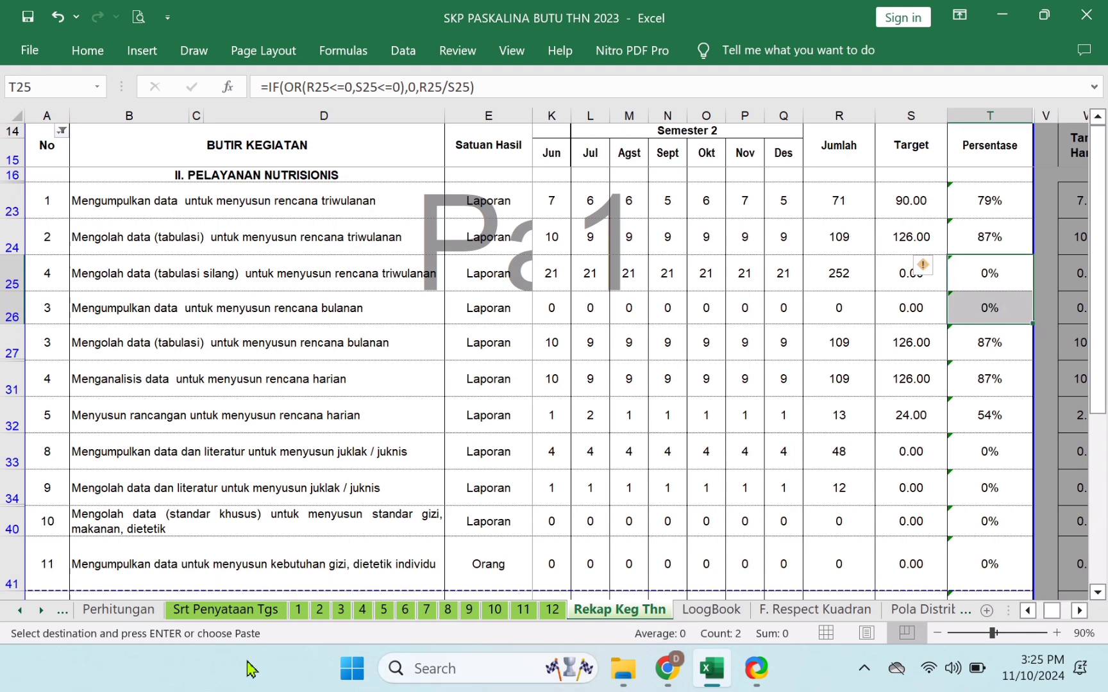
{"action": "left_click", "coordinate": [160, 279]}
{"action": "left_click", "coordinate": [186, 300]}
{"action": "left_click", "coordinate": [212, 278]}
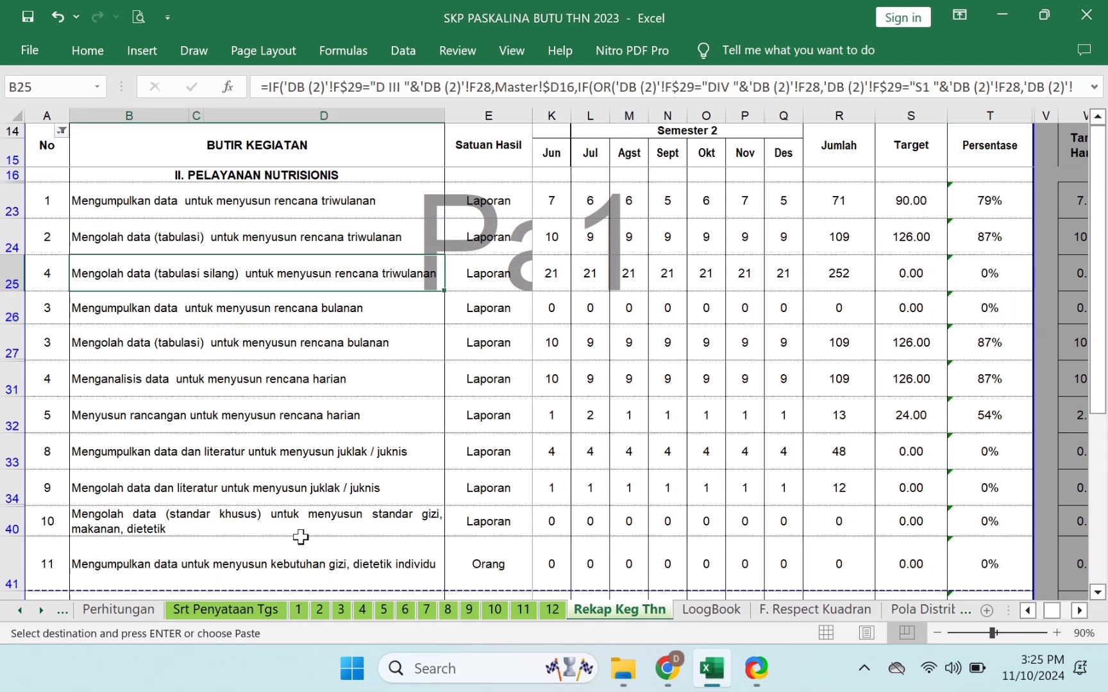
- Check the B19 and B23 activities and row 19's daily entries on sheet 3, then return to Rekap Keg Thn
{"action": "left_click", "coordinate": [341, 610]}
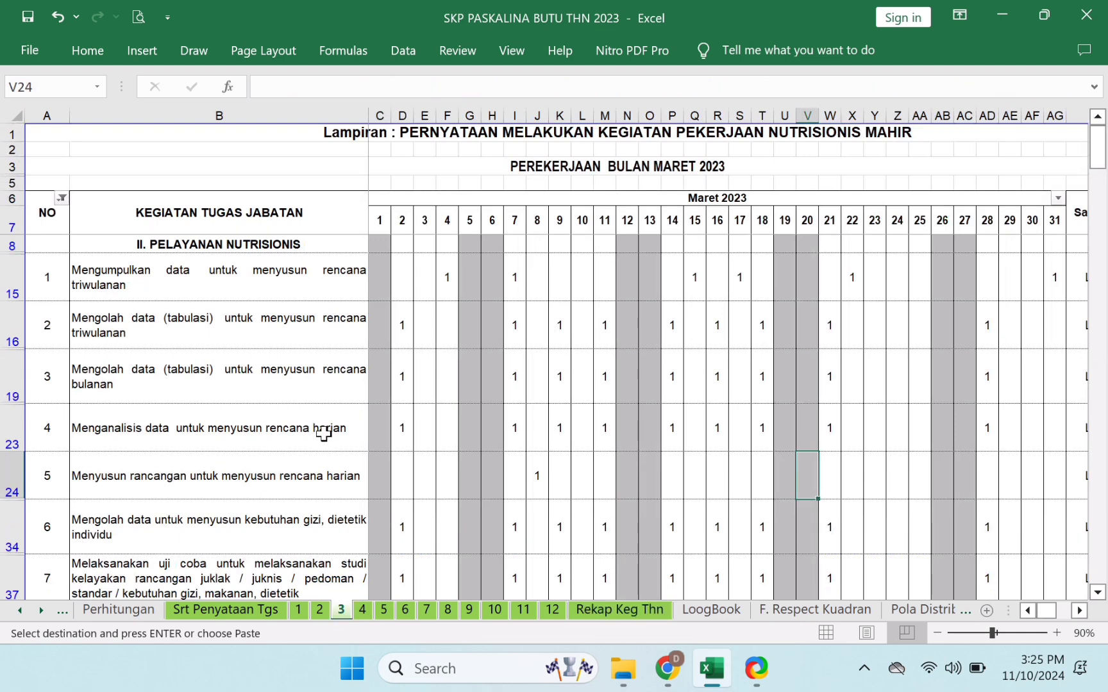
{"action": "left_click", "coordinate": [182, 378]}
{"action": "left_click", "coordinate": [203, 432]}
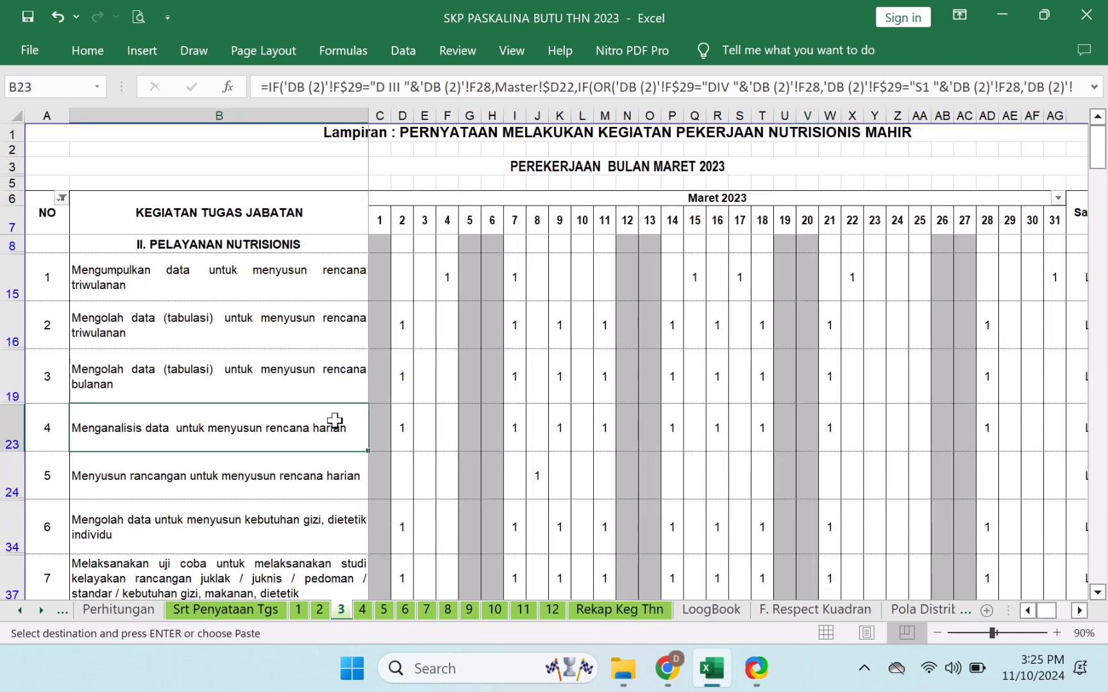
{"action": "left_click_drag", "start_coordinate": [402, 388], "coordinate": [878, 457]}
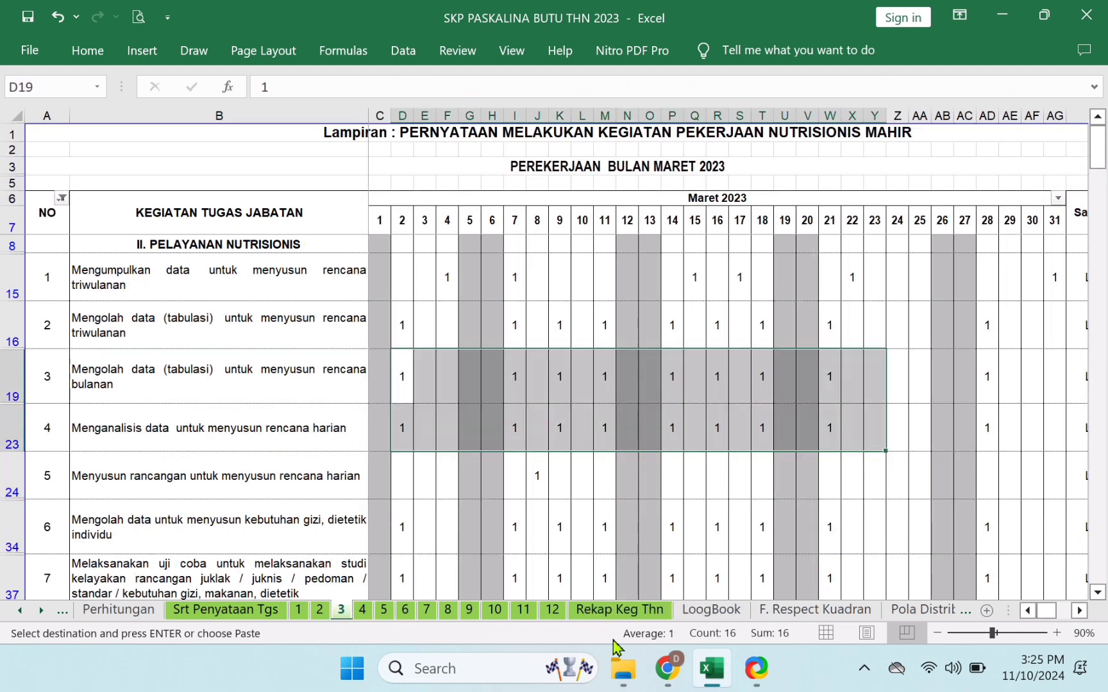
{"action": "left_click", "coordinate": [625, 612]}
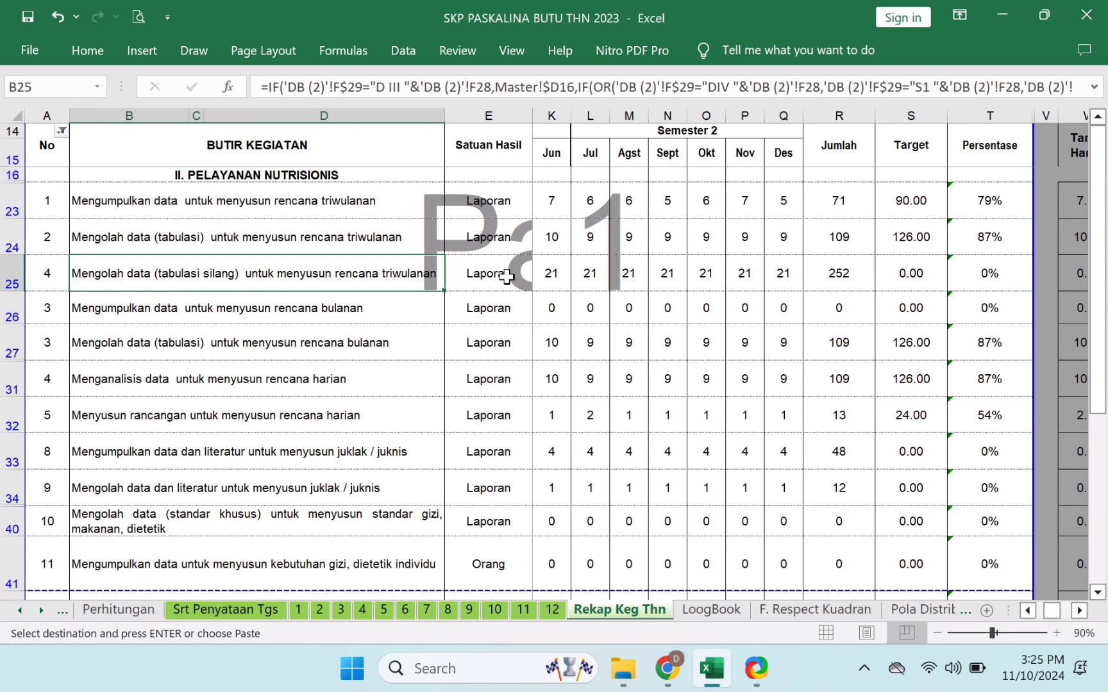
- Inspect rows 26 and 27 of the recap: June and July values, activities and No numbers
{"action": "left_click", "coordinate": [548, 313]}
{"action": "left_click", "coordinate": [338, 313]}
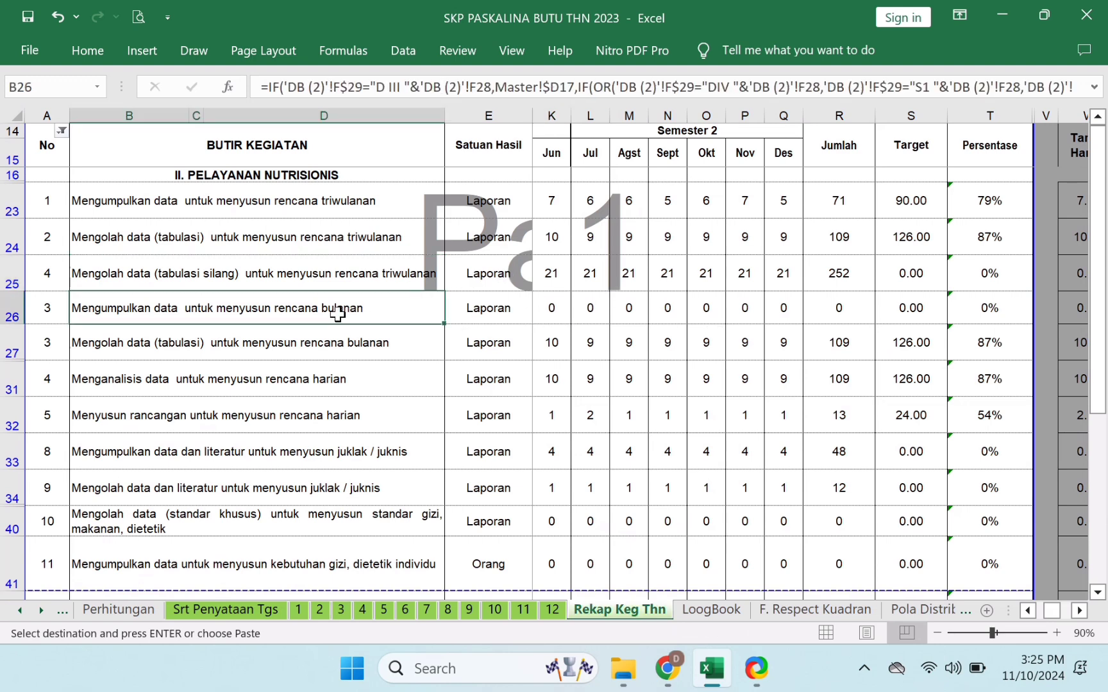
{"action": "left_click", "coordinate": [345, 346]}
{"action": "left_click_drag", "start_coordinate": [579, 316], "coordinate": [593, 330]}
{"action": "left_click", "coordinate": [363, 317]}
{"action": "left_click", "coordinate": [344, 351]}
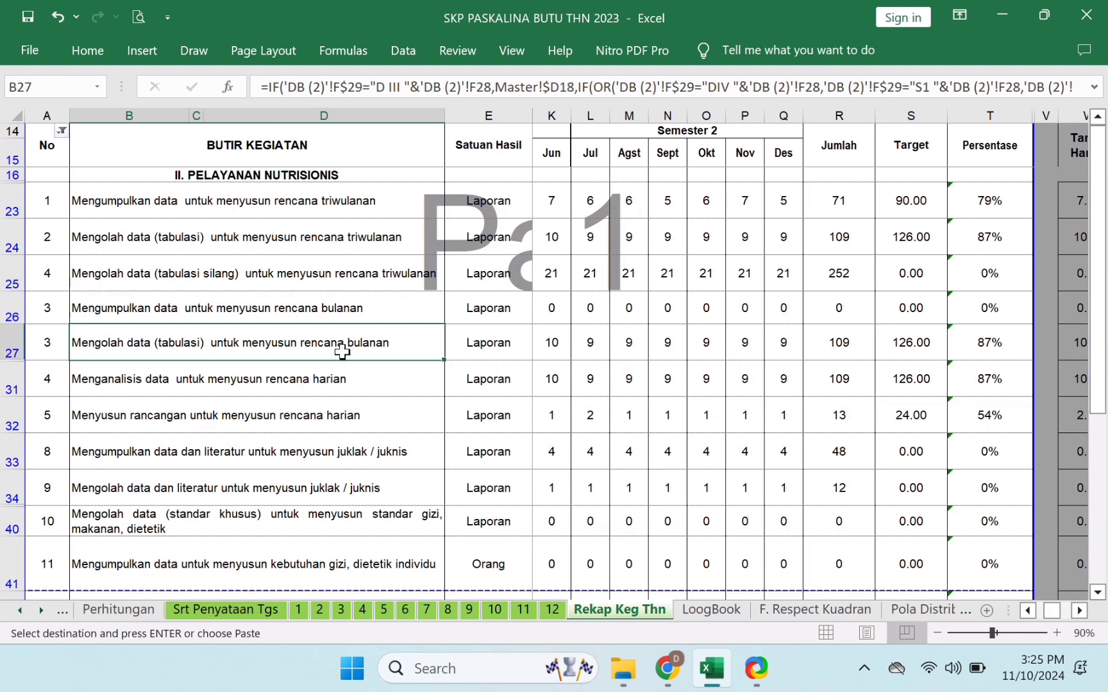
{"action": "left_click", "coordinate": [51, 311]}
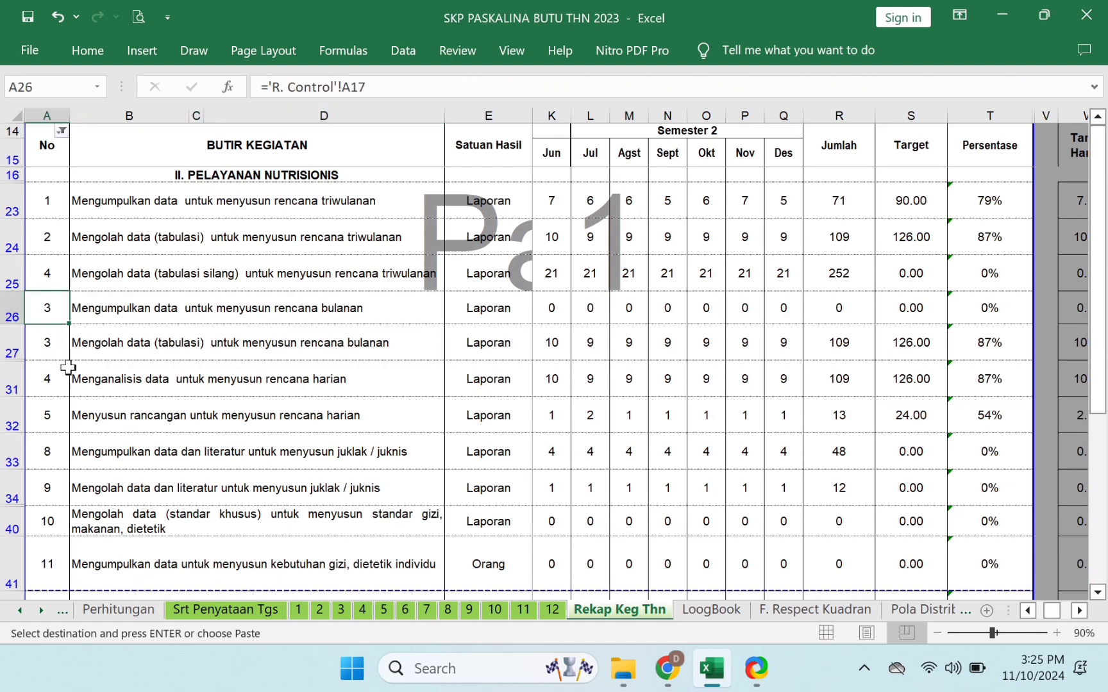
{"action": "left_click", "coordinate": [52, 339]}
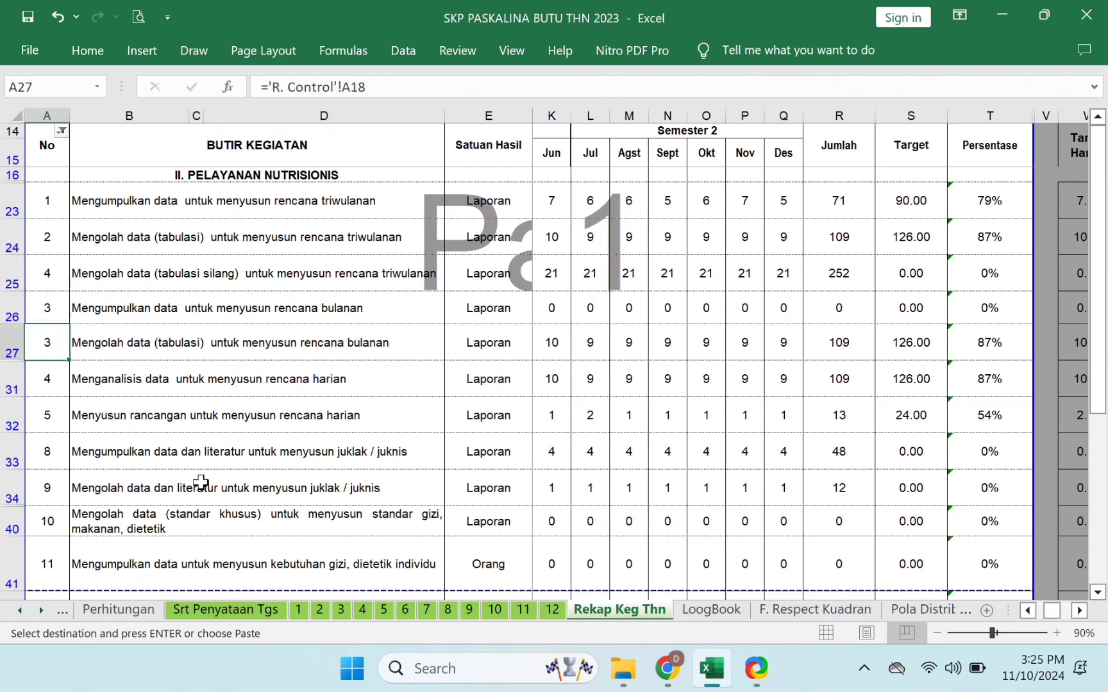
- Scroll the sheet tabs back and switch to the R. Control sheet
{"action": "left_click", "coordinate": [20, 612]}
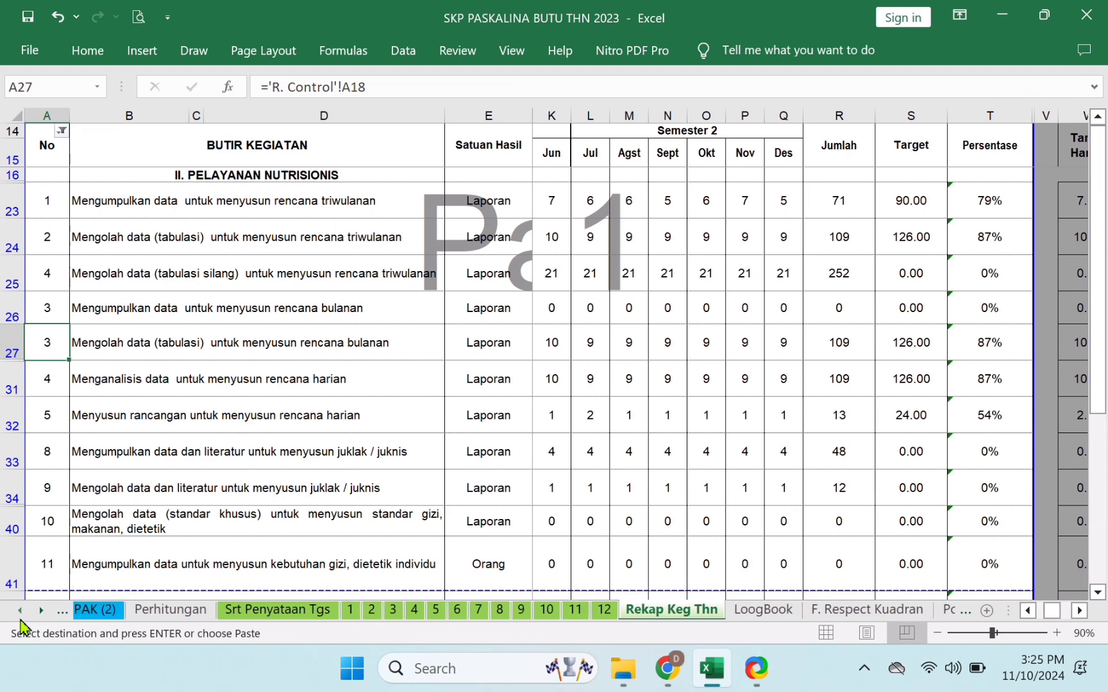
{"action": "left_click", "coordinate": [20, 612]}
{"action": "left_click", "coordinate": [20, 612]}
{"action": "left_click", "coordinate": [20, 612]}
{"action": "left_click", "coordinate": [20, 612]}
{"action": "left_click", "coordinate": [20, 612]}
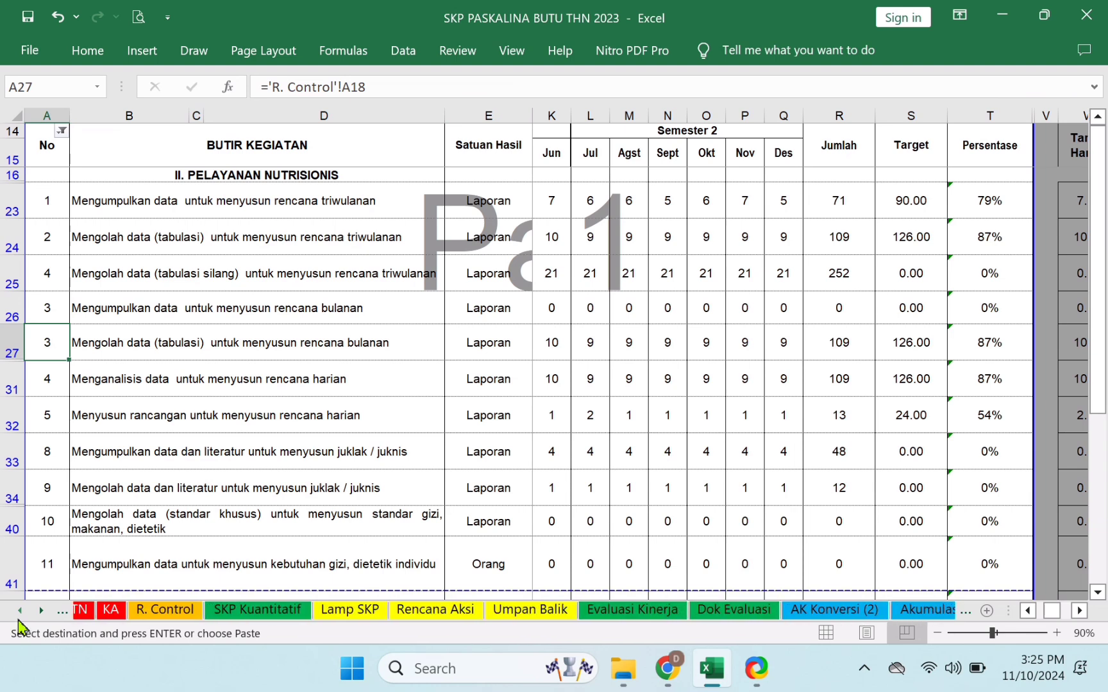
{"action": "left_click", "coordinate": [20, 613]}
{"action": "left_click", "coordinate": [301, 610]}
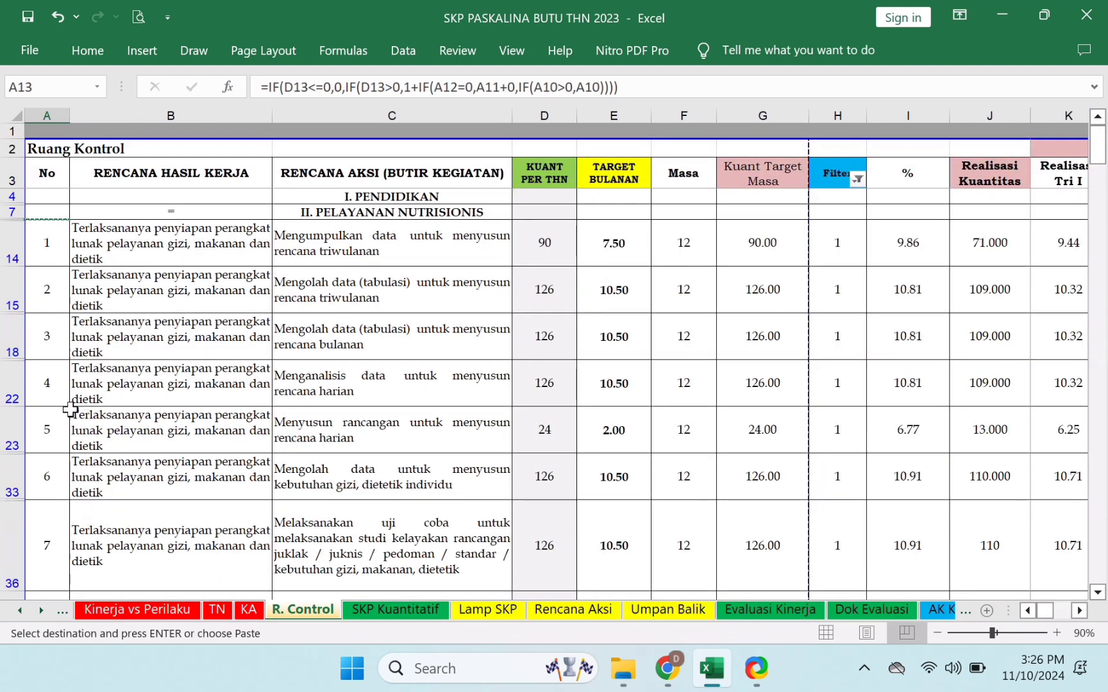
- Reopen the Filter column filter to show hidden rows, then inspect A17, A18 and D17
{"action": "left_click", "coordinate": [52, 347]}
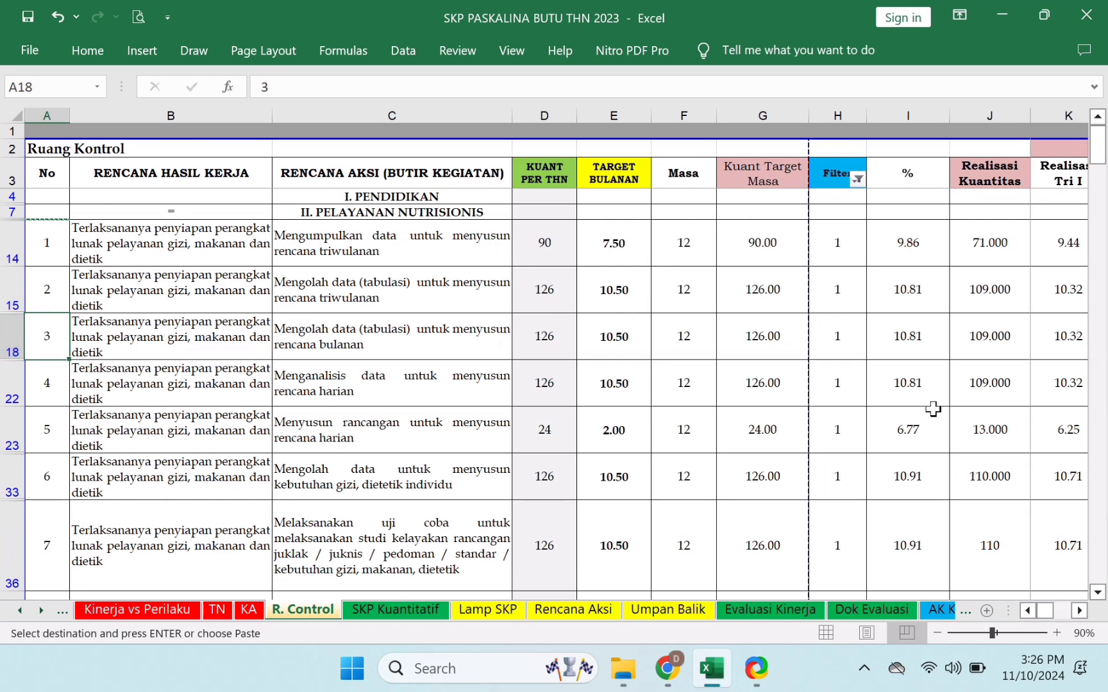
{"action": "left_click", "coordinate": [857, 179]}
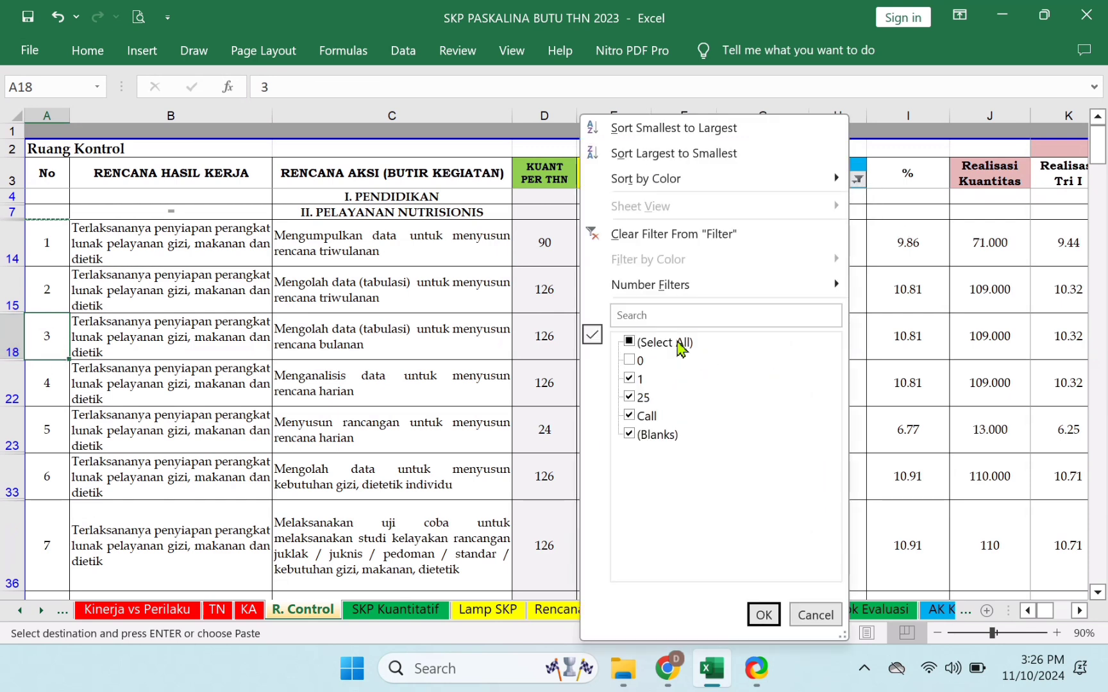
{"action": "left_click", "coordinate": [763, 614]}
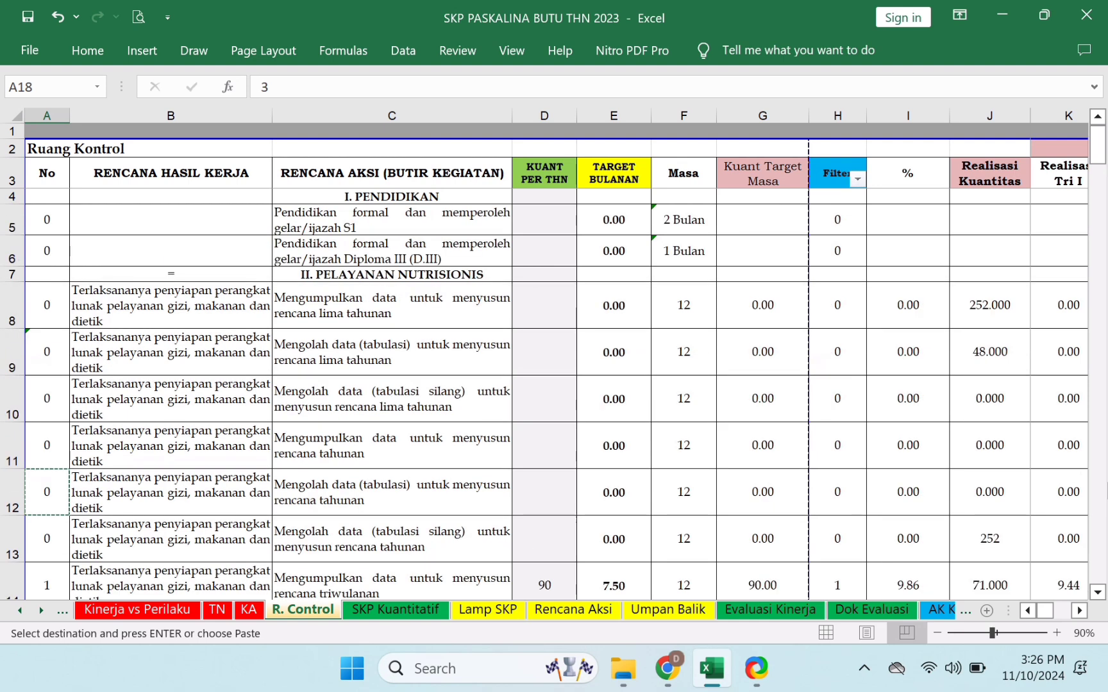
{"action": "key", "text": "Down"}
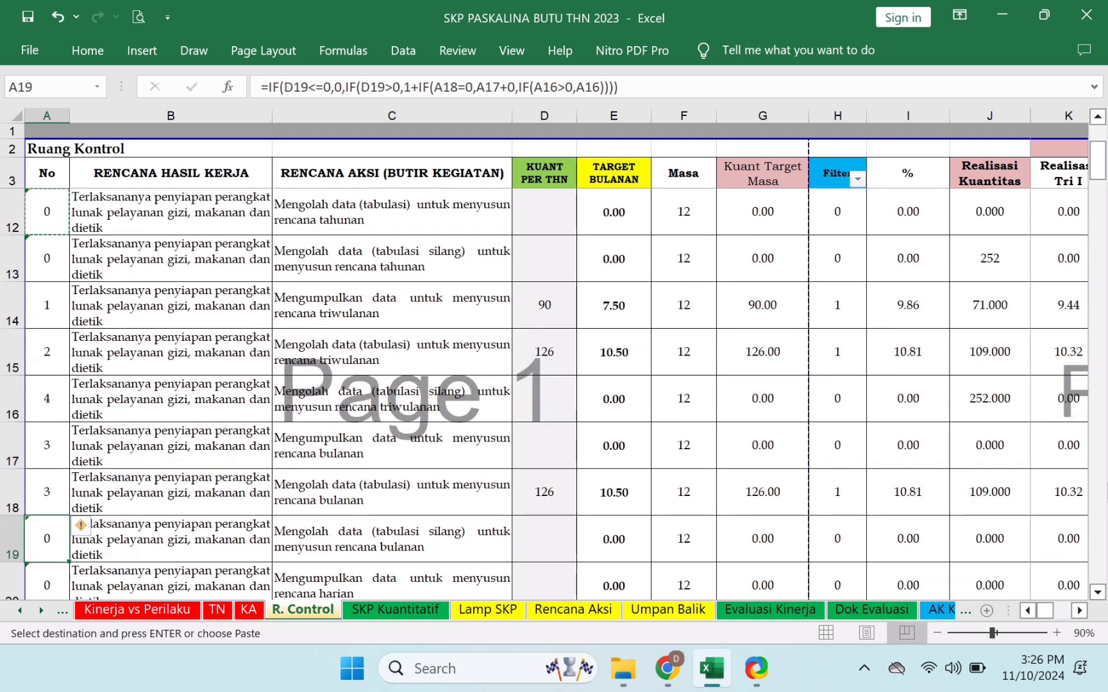
{"action": "key", "text": "Up"}
{"action": "key", "text": "Up"}
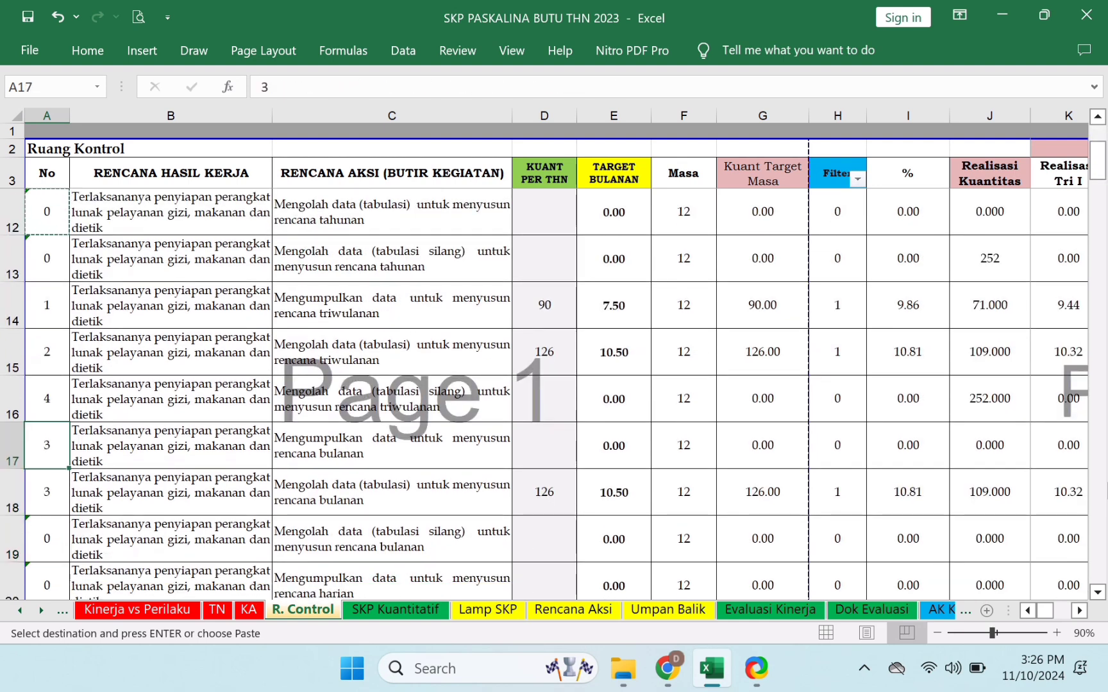
{"action": "key", "text": "Down"}
{"action": "key", "text": "Up"}
{"action": "key", "text": "Down"}
{"action": "key", "text": "Up"}
{"action": "key", "text": "Down"}
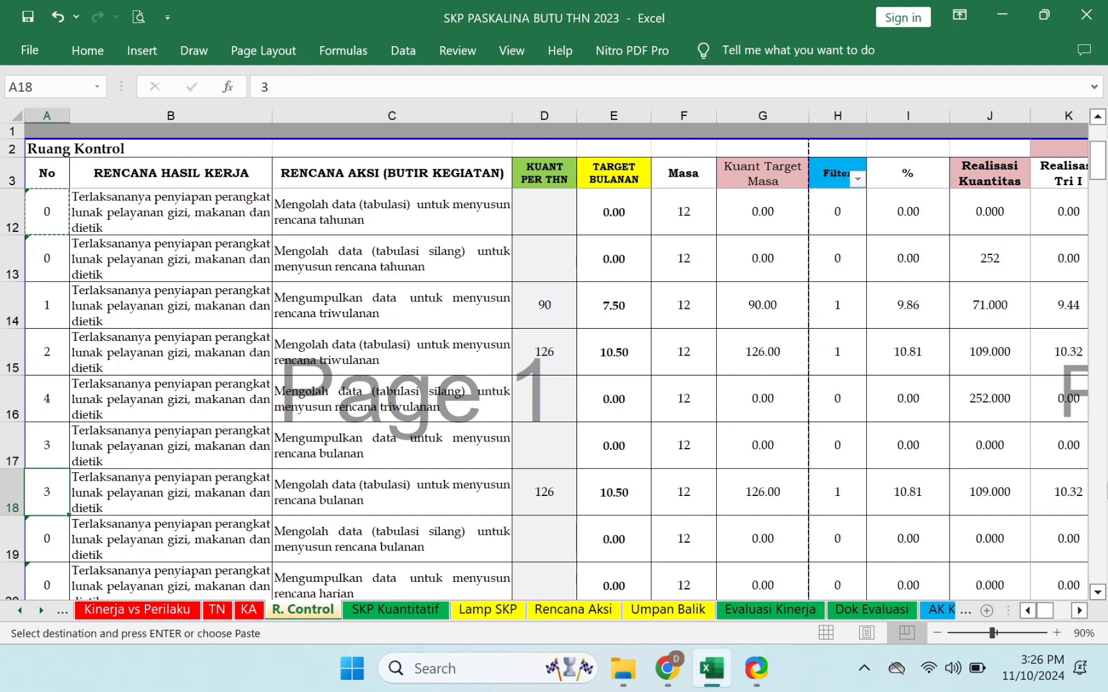
{"action": "key", "text": "Up"}
{"action": "key", "text": "Right"}
{"action": "key", "text": "Right"}
{"action": "key", "text": "Right"}
{"action": "key", "text": "Right"}
{"action": "key", "text": "Left"}
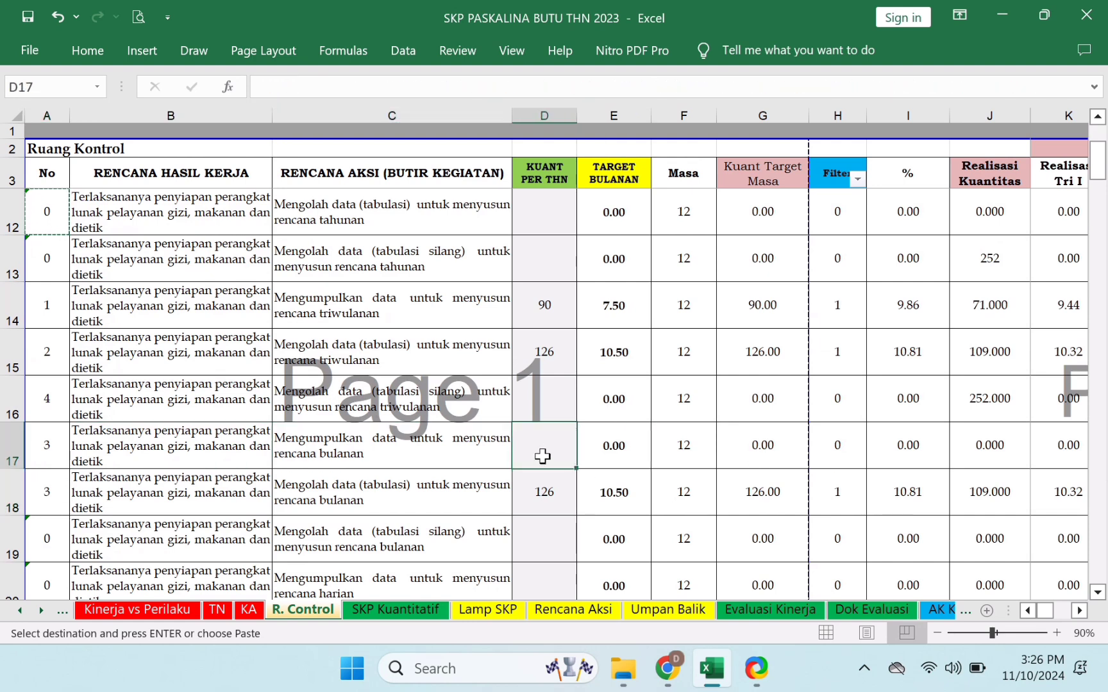
- Enter 0 in cell A17, then exclude 0 from the Filter column, leaving 31 of 202 records
{"action": "left_click", "coordinate": [58, 457]}
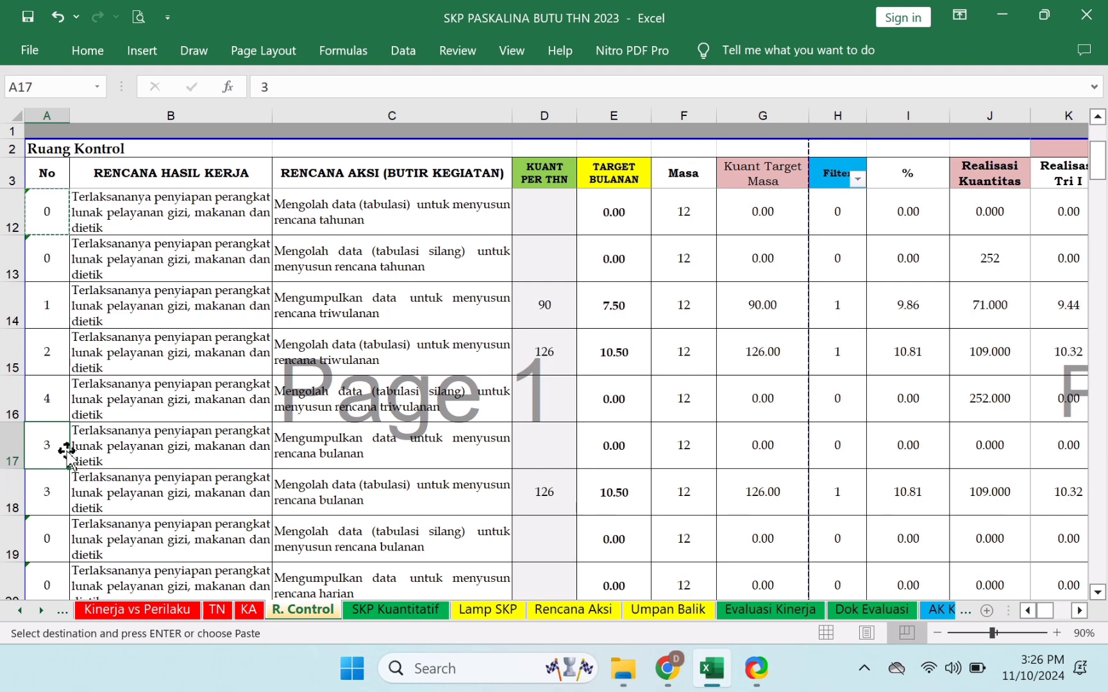
{"action": "type", "text": "0"}
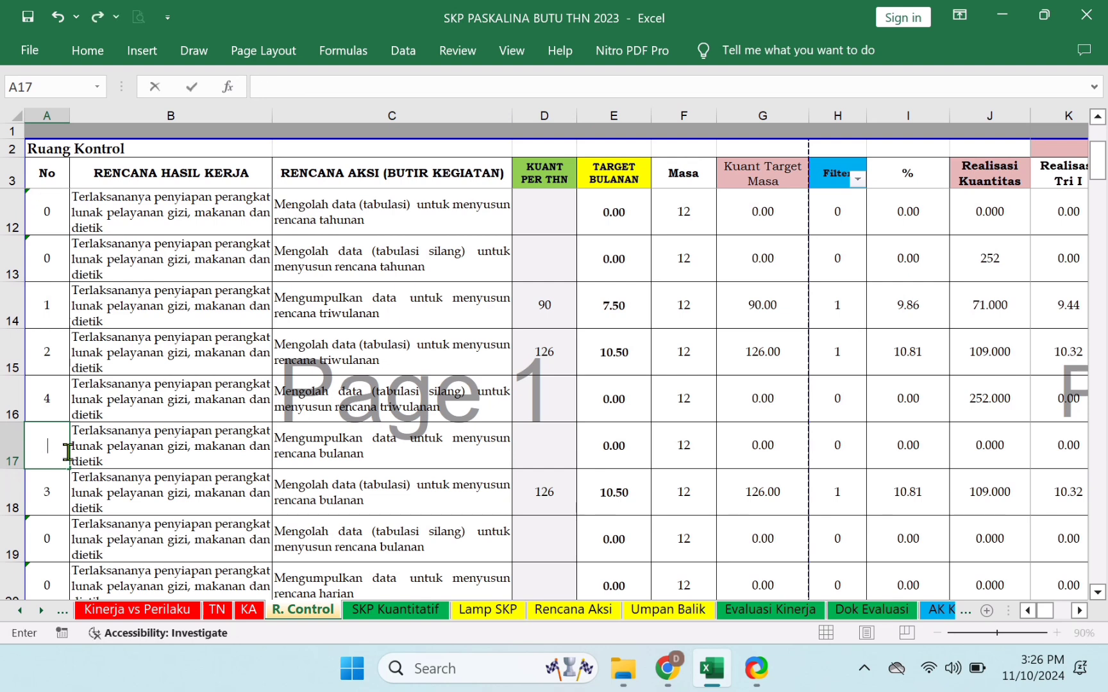
{"action": "left_click", "coordinate": [540, 491]}
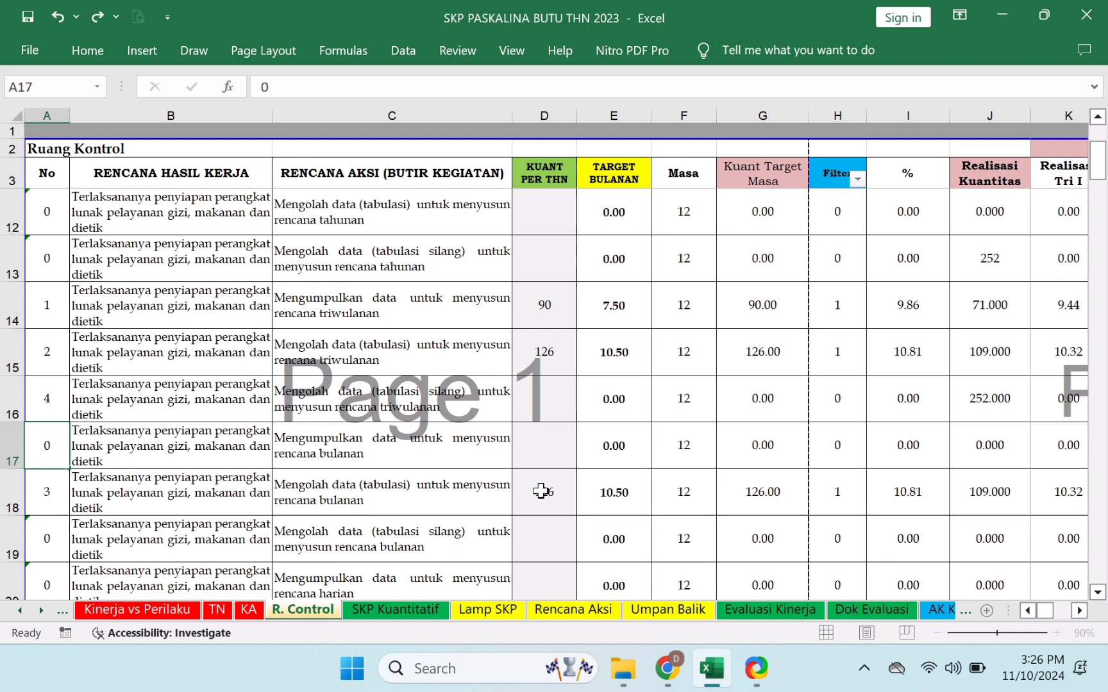
{"action": "left_click", "coordinate": [544, 451]}
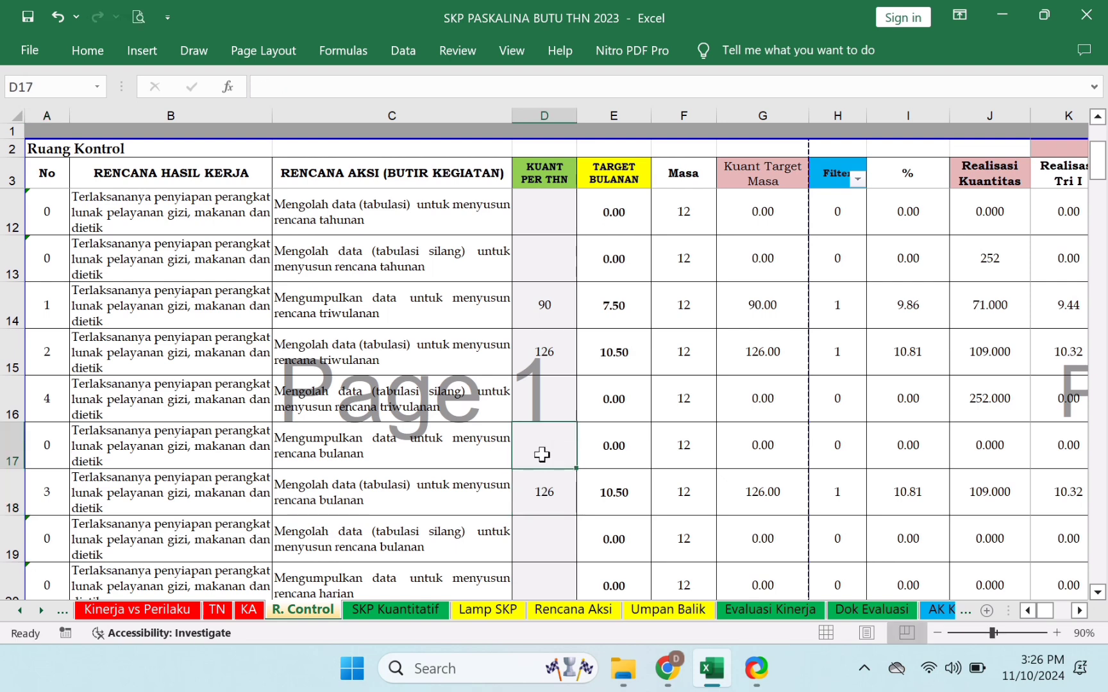
{"action": "left_click", "coordinate": [54, 454]}
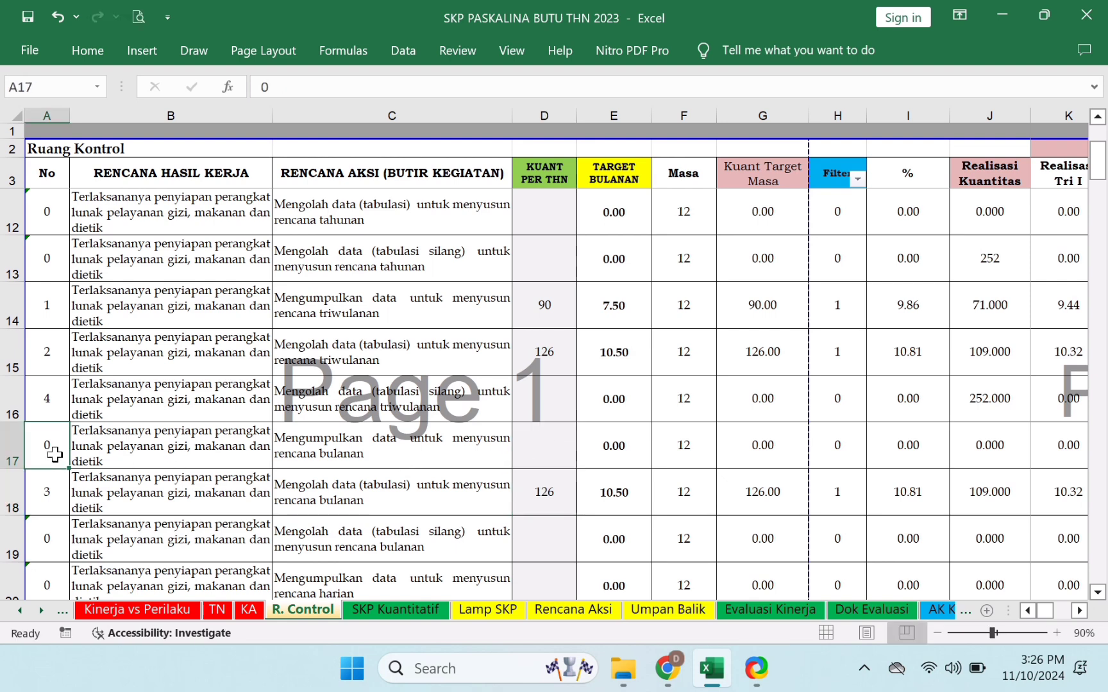
{"action": "left_click", "coordinate": [862, 185]}
{"action": "left_click", "coordinate": [634, 361]}
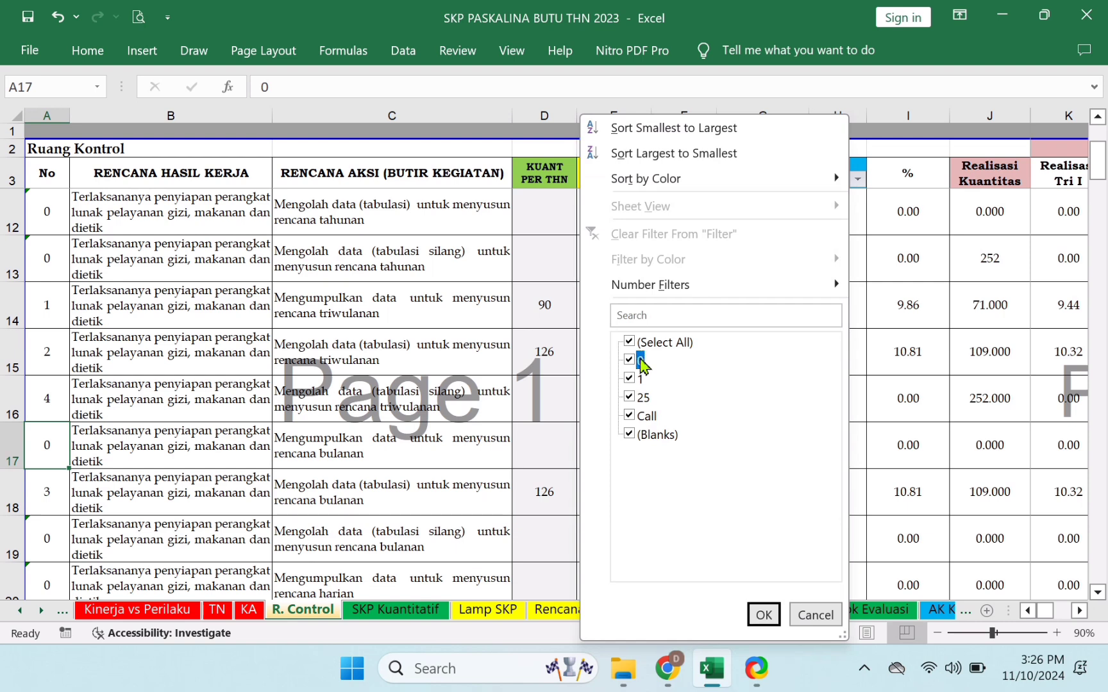
{"action": "left_click", "coordinate": [762, 614]}
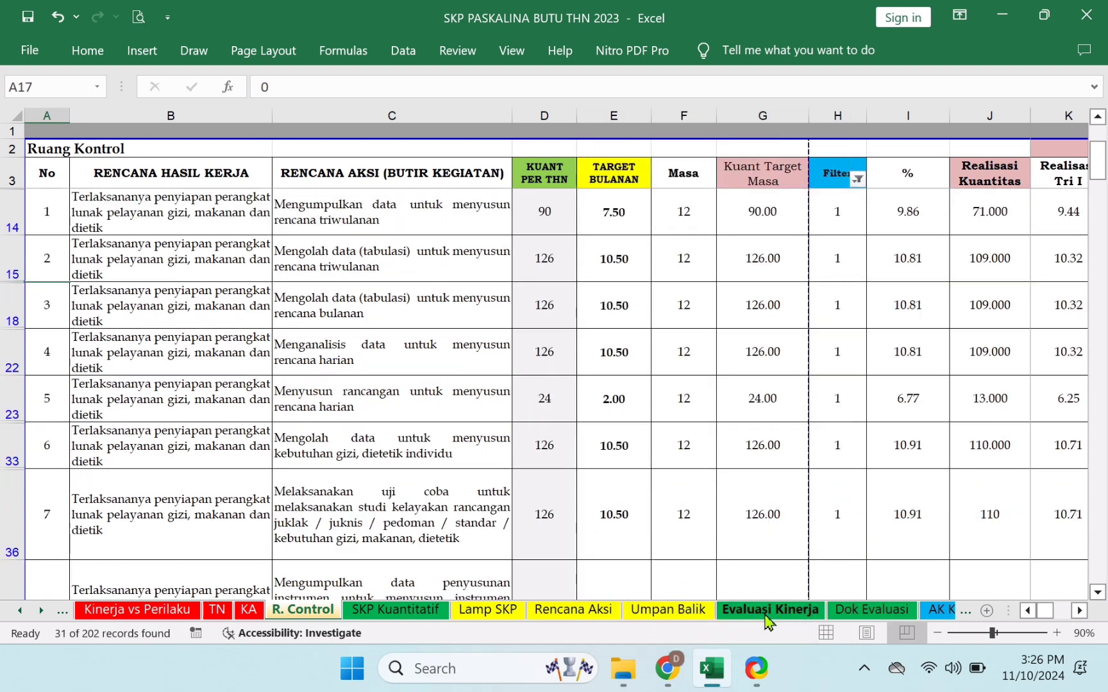
- Scroll the sheet tabs forward and switch to the Rekap Keg Thn sheet
{"action": "left_click", "coordinate": [41, 611]}
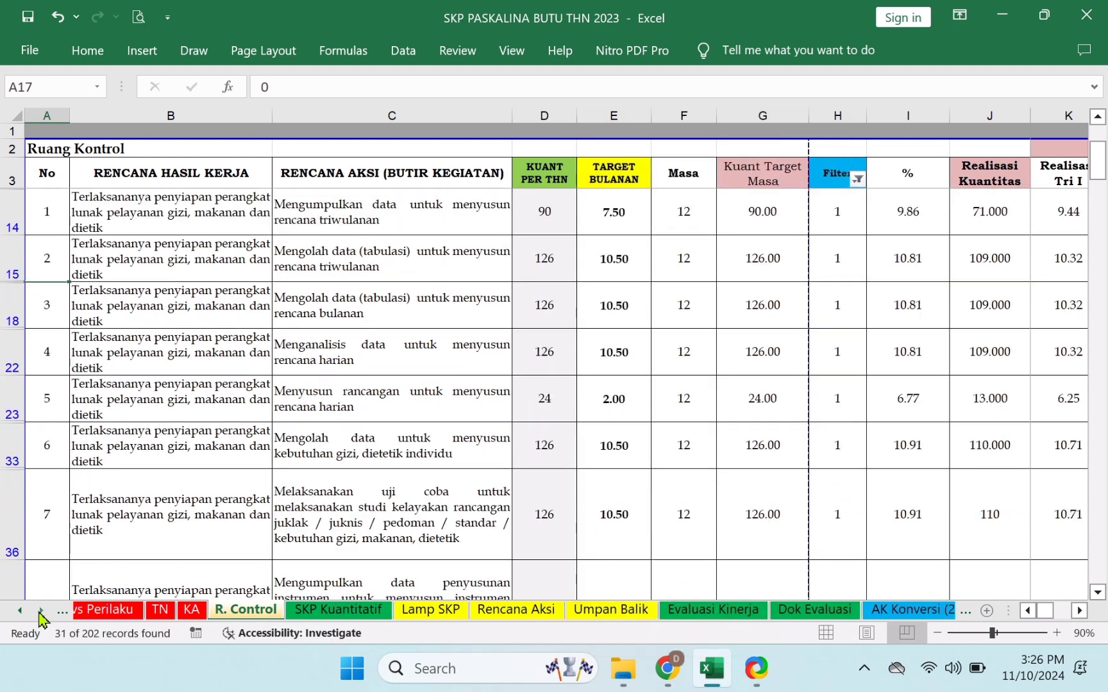
{"action": "left_click", "coordinate": [41, 610]}
{"action": "left_click", "coordinate": [41, 611]}
{"action": "left_click", "coordinate": [41, 610]}
{"action": "left_click", "coordinate": [41, 611]}
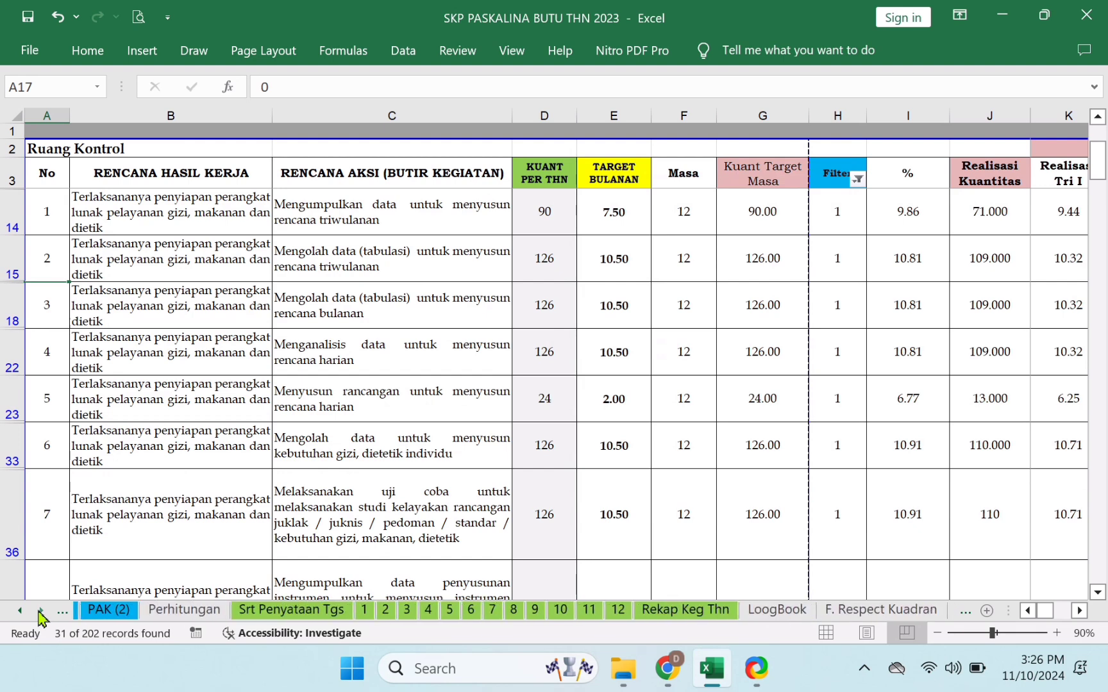
{"action": "left_click", "coordinate": [638, 612]}
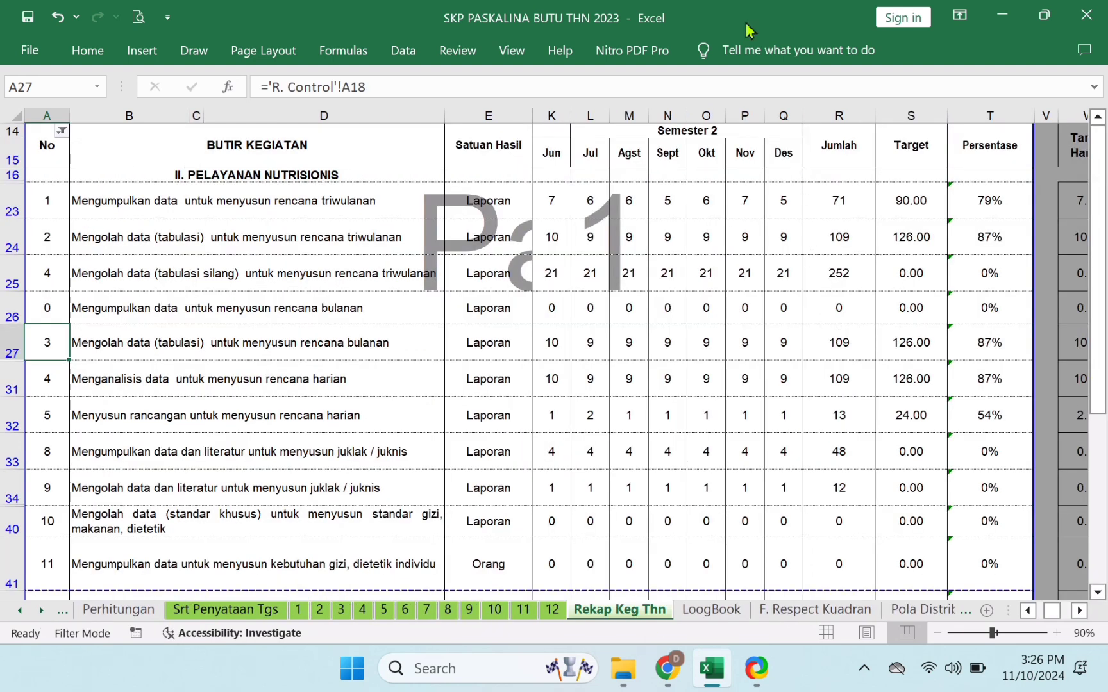
- Filter out No 0 rows on the recap, leaving 38 of 225 records
{"action": "left_click", "coordinate": [62, 131]}
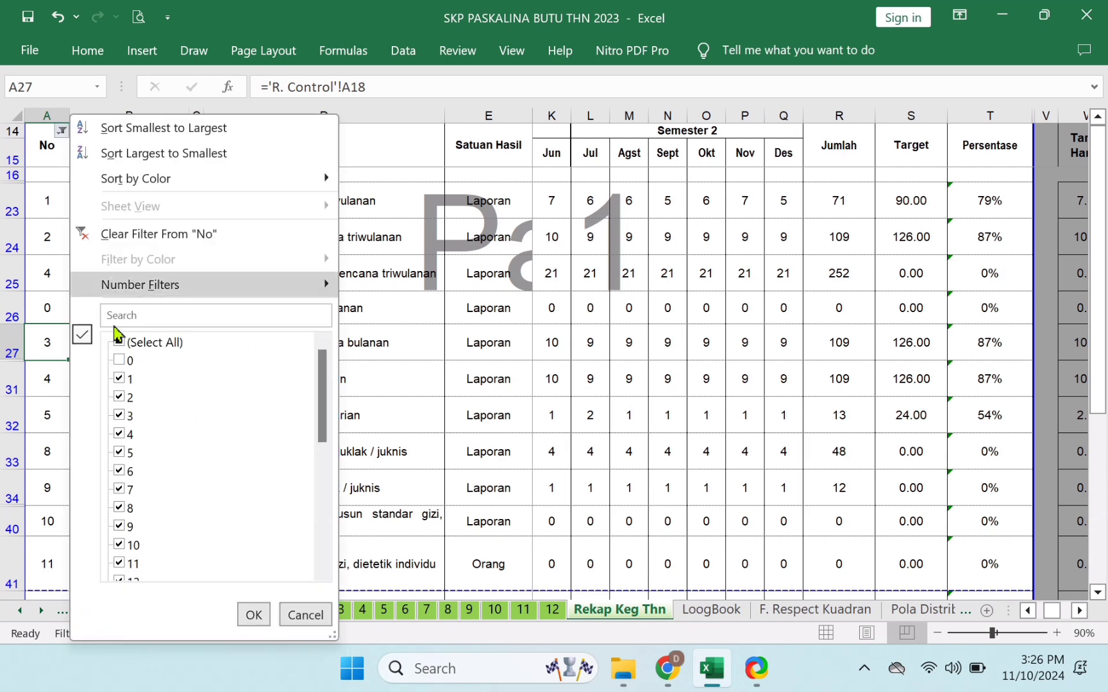
{"action": "left_click", "coordinate": [254, 615]}
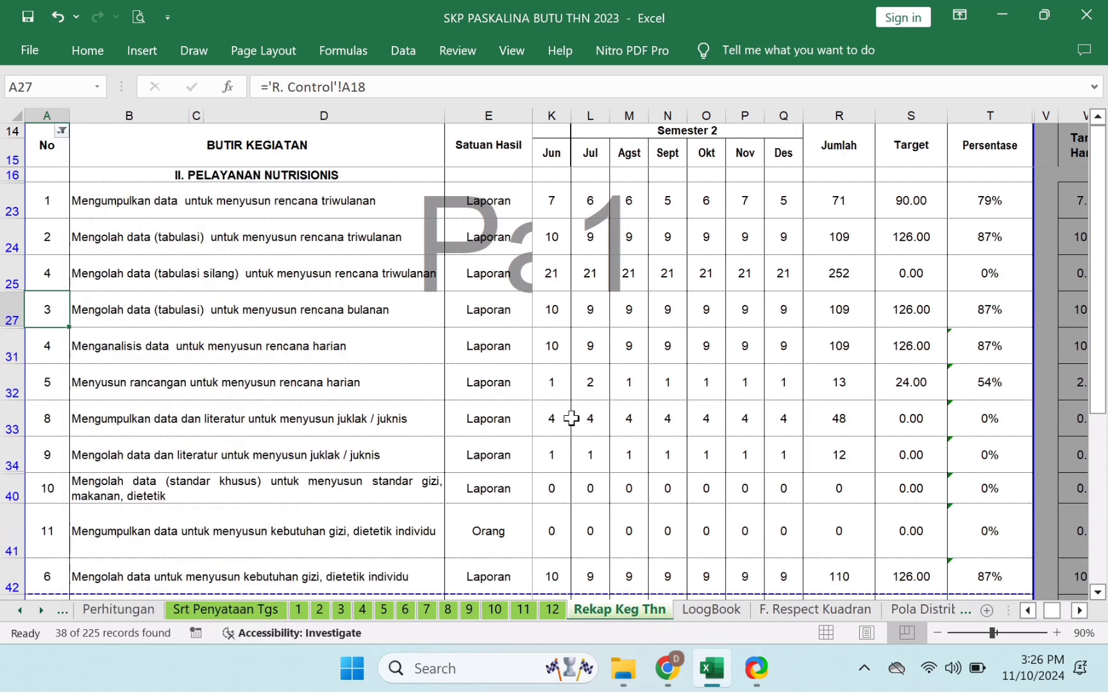
{"action": "left_click", "coordinate": [989, 282]}
- Inspect the A25 No formula and B25 activity formula for the tabulasi silang row
{"action": "left_click", "coordinate": [102, 284]}
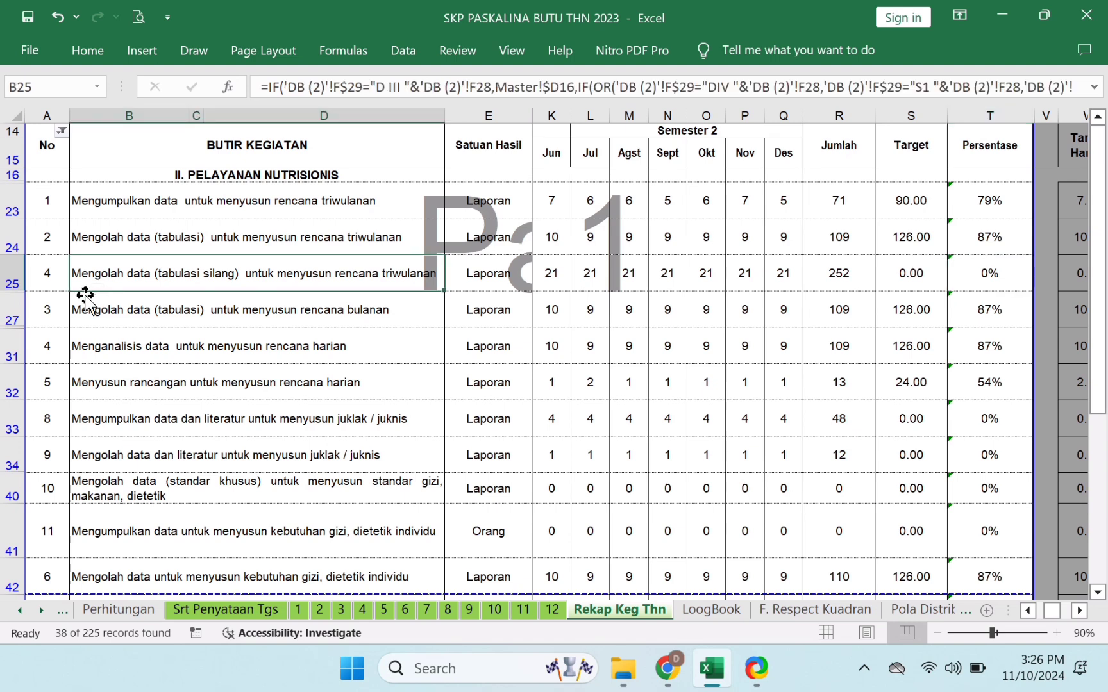
{"action": "left_click", "coordinate": [40, 275]}
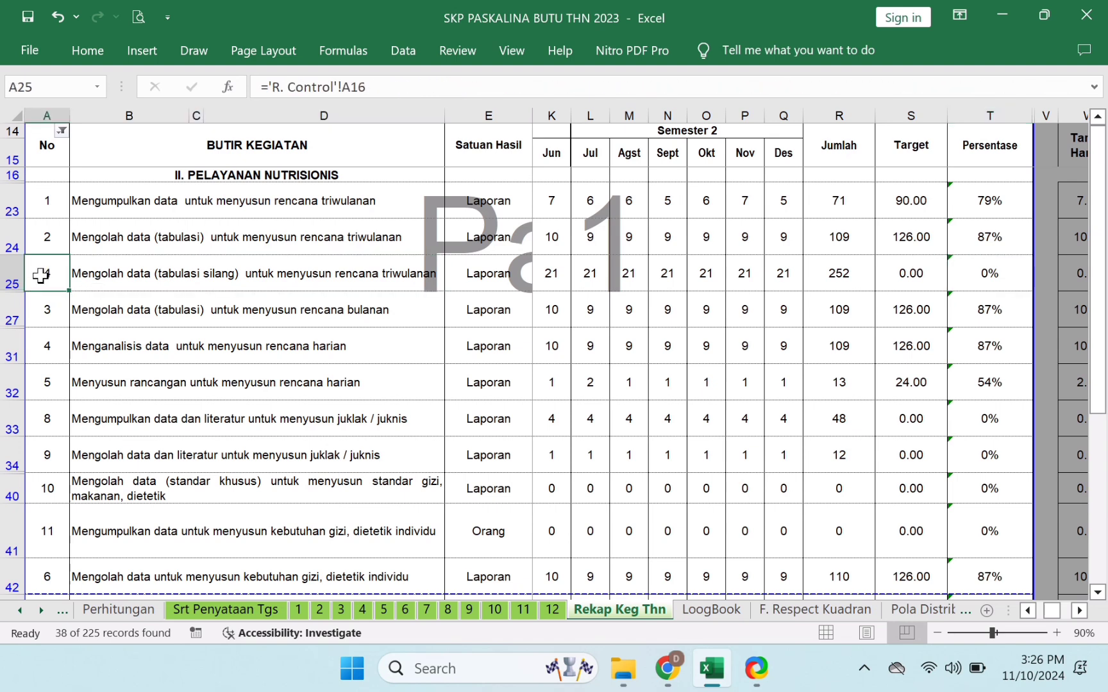
{"action": "left_click", "coordinate": [218, 284]}
{"action": "left_click", "coordinate": [49, 274]}
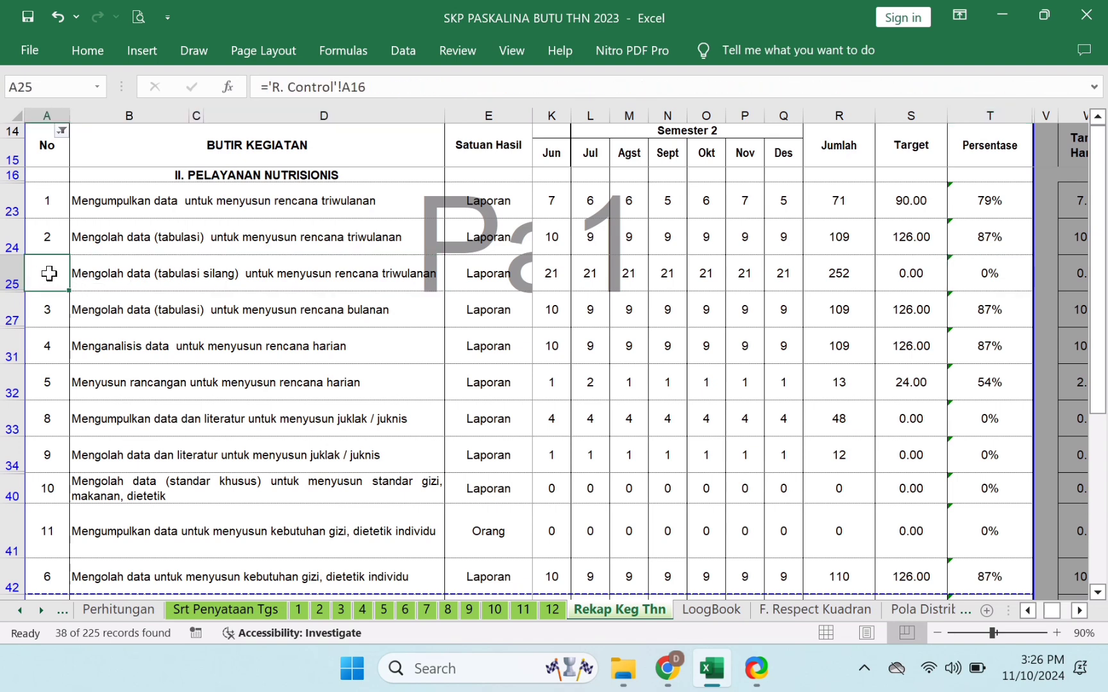
{"action": "left_click", "coordinate": [260, 282]}
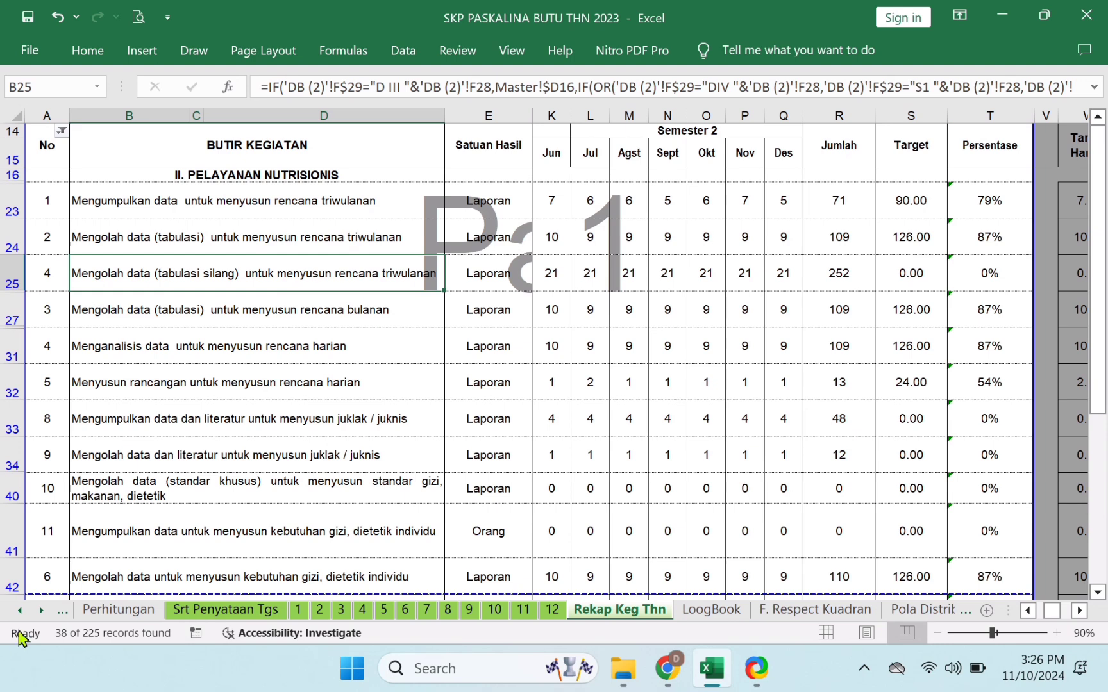
{"action": "left_click_drag", "start_coordinate": [20, 619], "coordinate": [20, 619]}
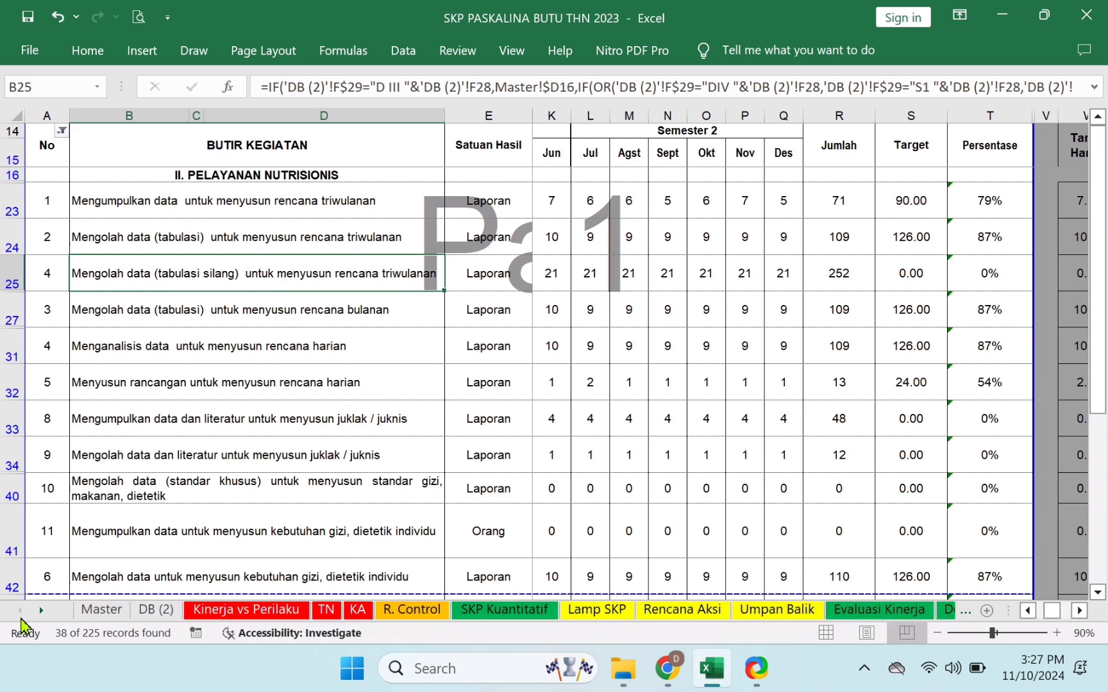
- On R. Control, set the Filter column filter back to (Select All) to show every row
{"action": "left_click", "coordinate": [393, 619]}
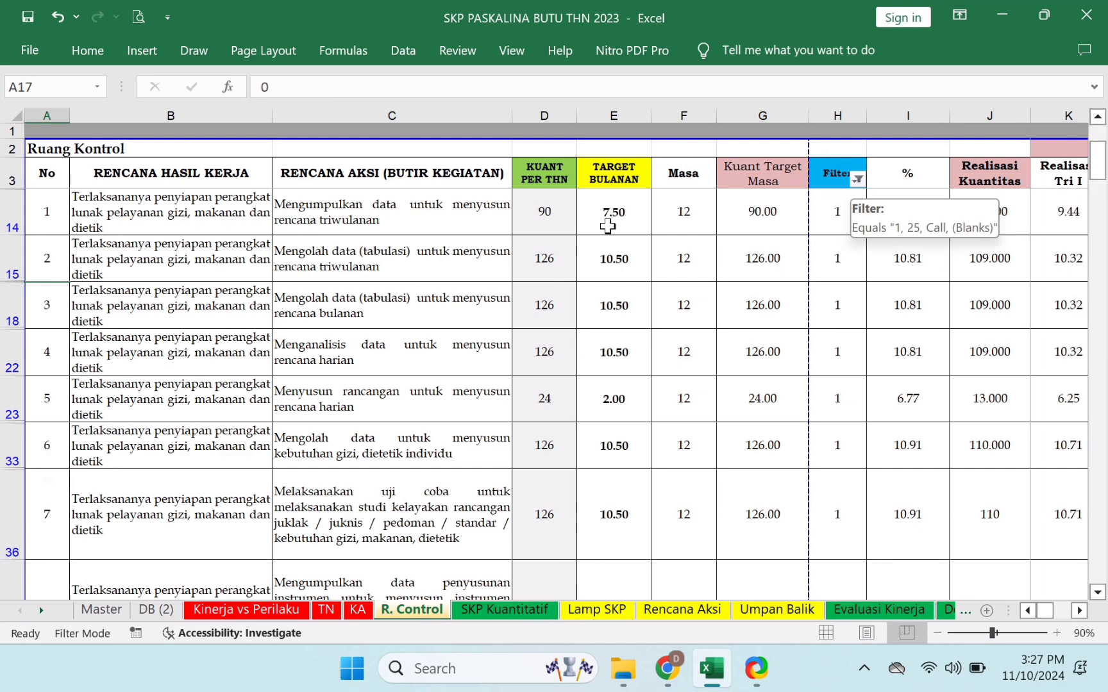
{"action": "left_click", "coordinate": [50, 177]}
{"action": "key", "text": "Down"}
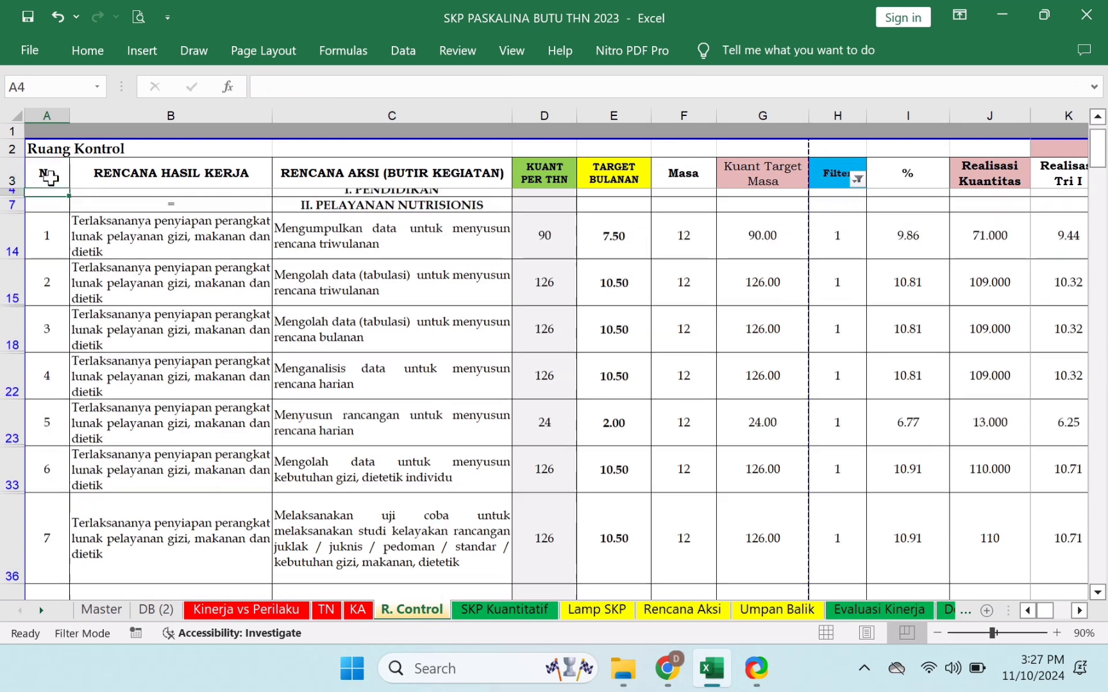
{"action": "left_click", "coordinate": [857, 179]}
{"action": "left_click", "coordinate": [663, 341]}
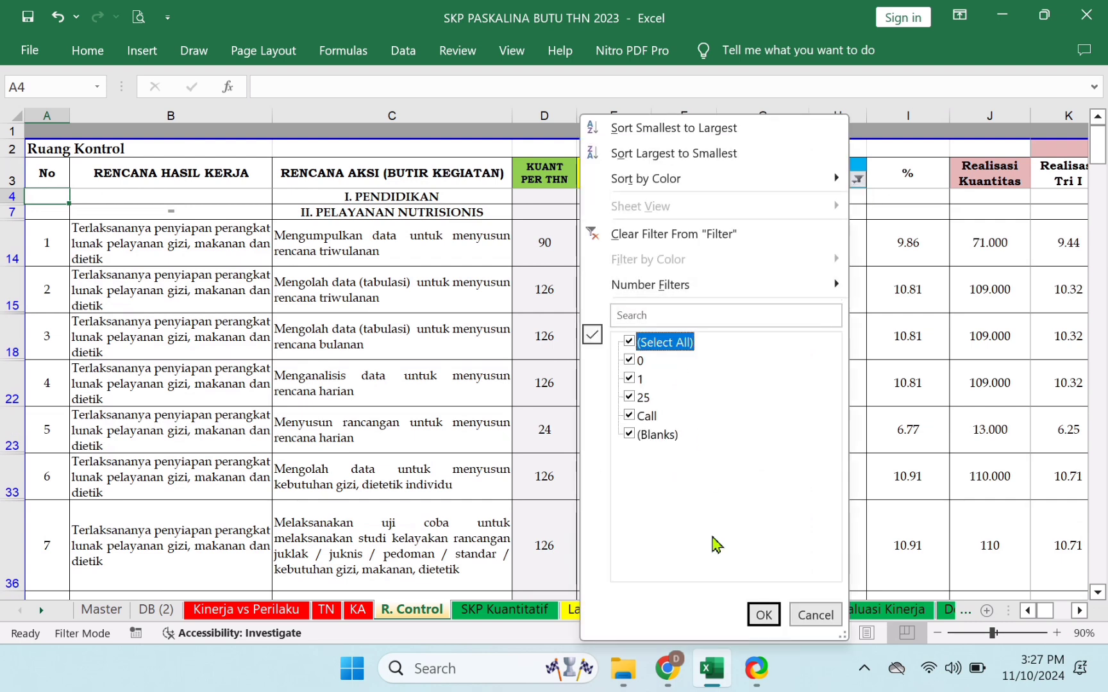
{"action": "left_click", "coordinate": [761, 614]}
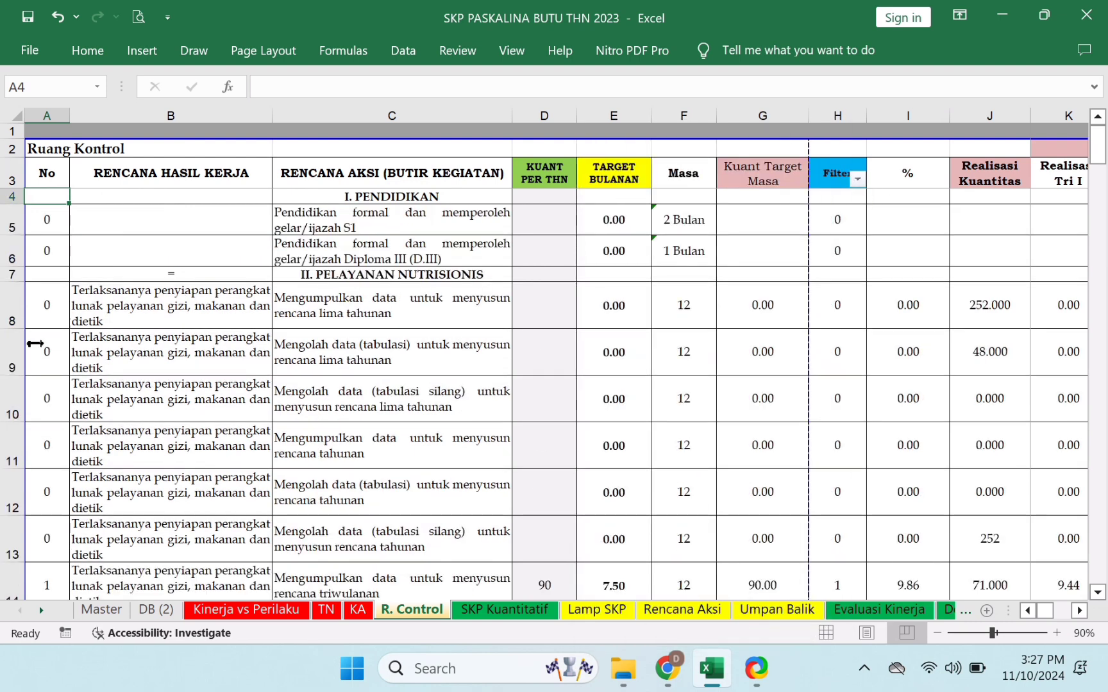
- Copy A8's No formula into A9:A203, leaving out the JUMLAH total row
{"action": "left_click", "coordinate": [42, 301]}
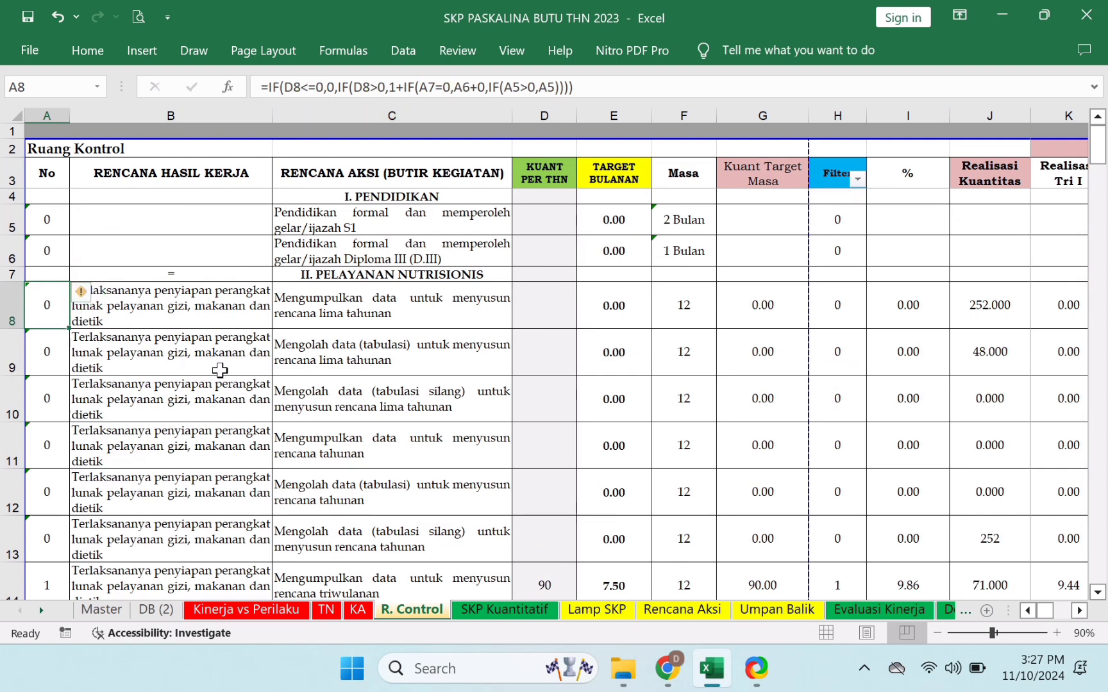
{"action": "key", "text": "ctrl+c"}
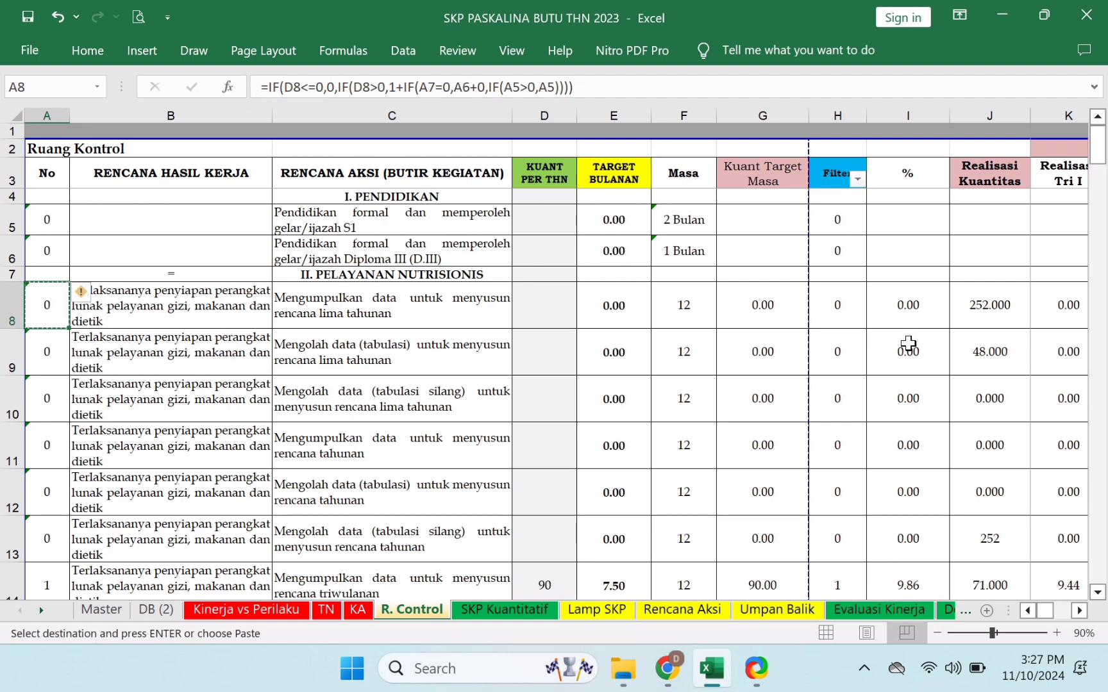
{"action": "key", "text": "Down"}
{"action": "key", "text": "ctrl+shift+Down"}
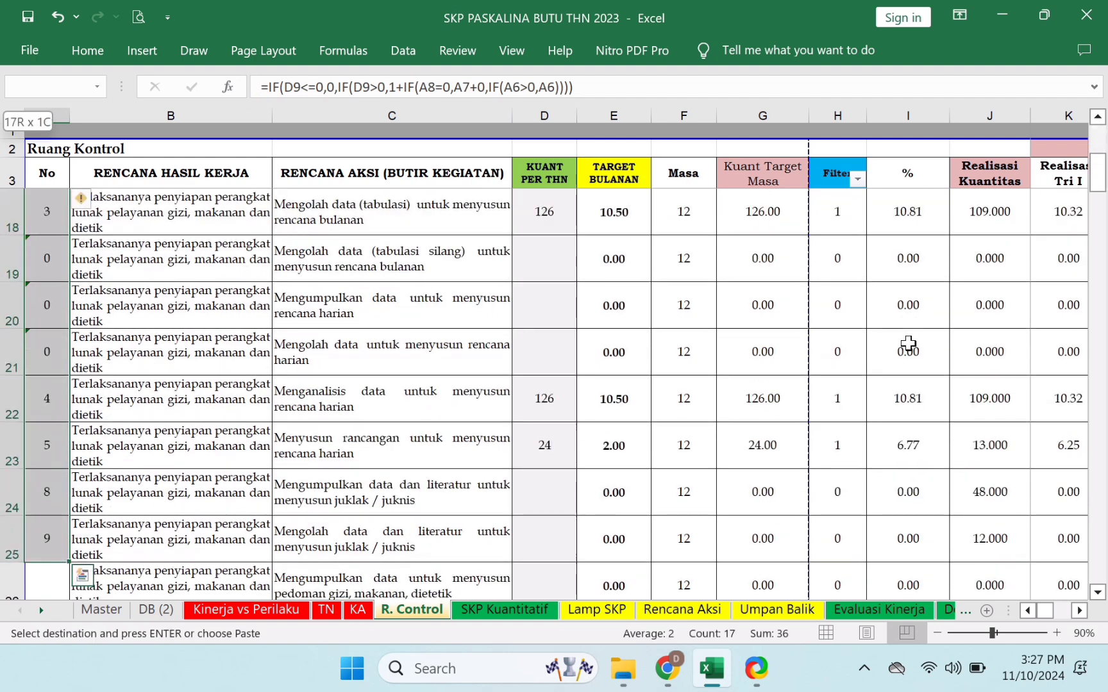
{"action": "key", "text": "shift+Down"}
{"action": "key", "text": "shift+Down"}
{"action": "key", "text": "shift+Down"}
{"action": "key", "text": "shift+Down"}
{"action": "key", "text": "shift+Down"}
{"action": "key", "text": "shift+Down"}
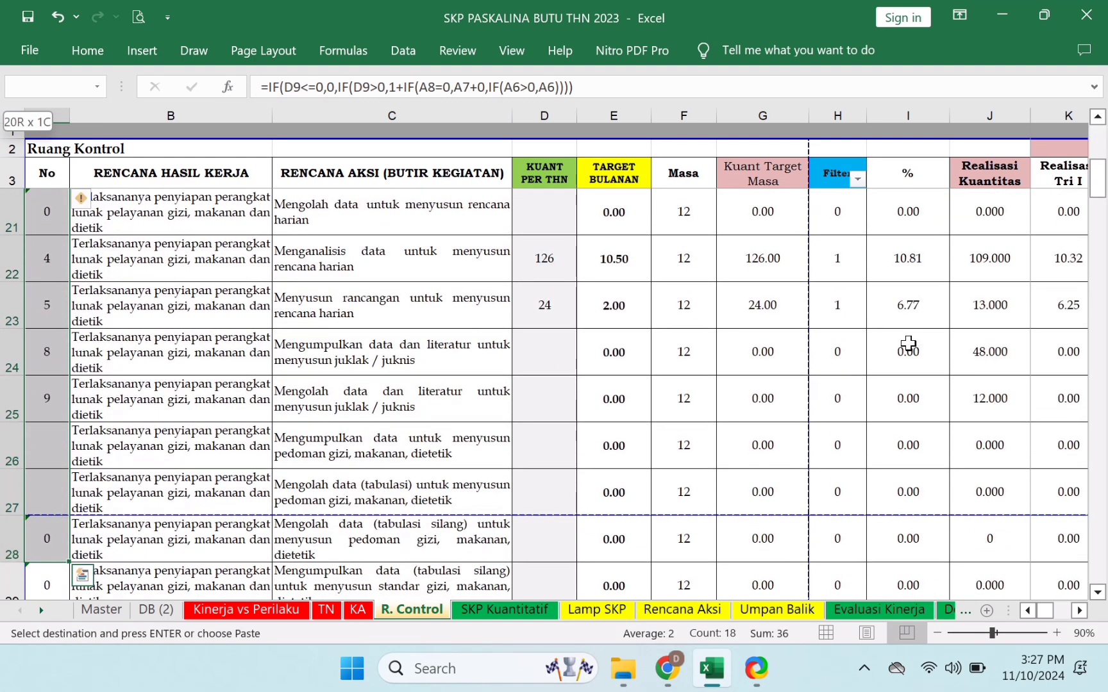
{"action": "key", "text": "ctrl+shift+Down"}
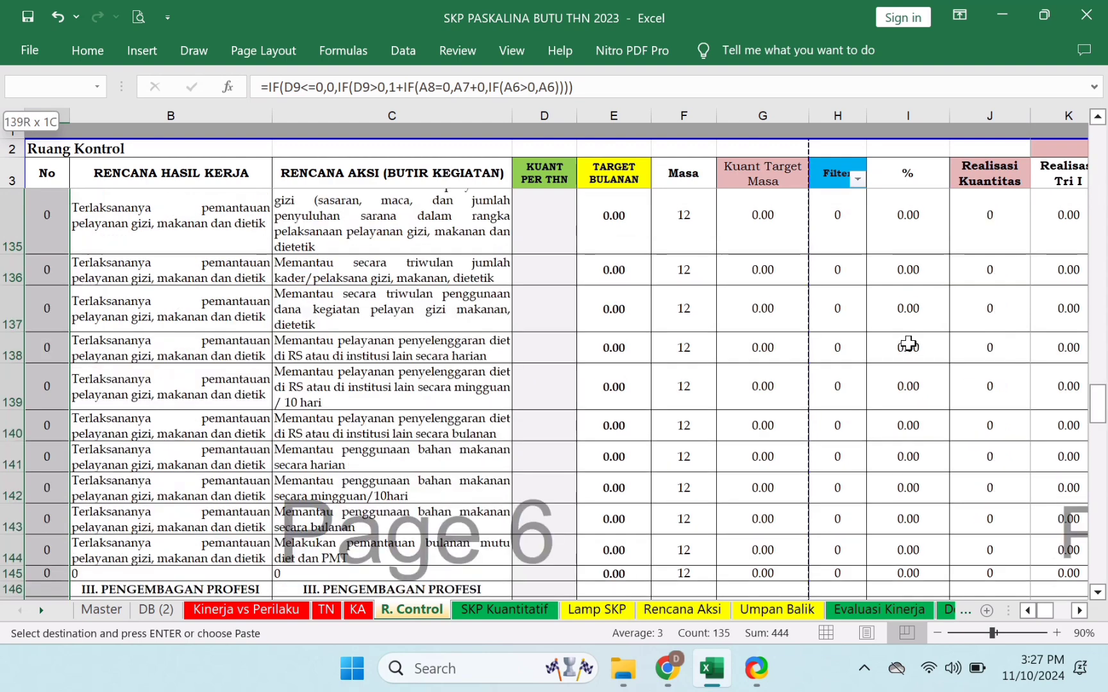
{"action": "key", "text": "ctrl+shift+Down"}
{"action": "key", "text": "ctrl+shift+Down"}
{"action": "key", "text": "ctrl+shift+Down"}
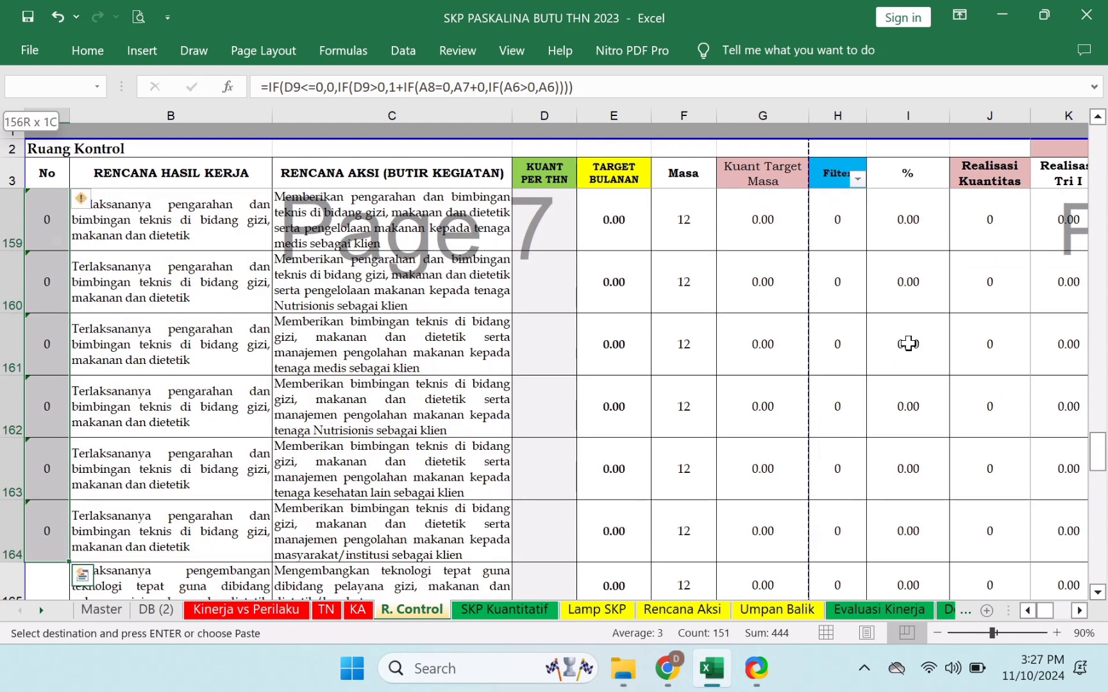
{"action": "key", "text": "ctrl+shift+Up"}
{"action": "key", "text": "ctrl+shift+Up"}
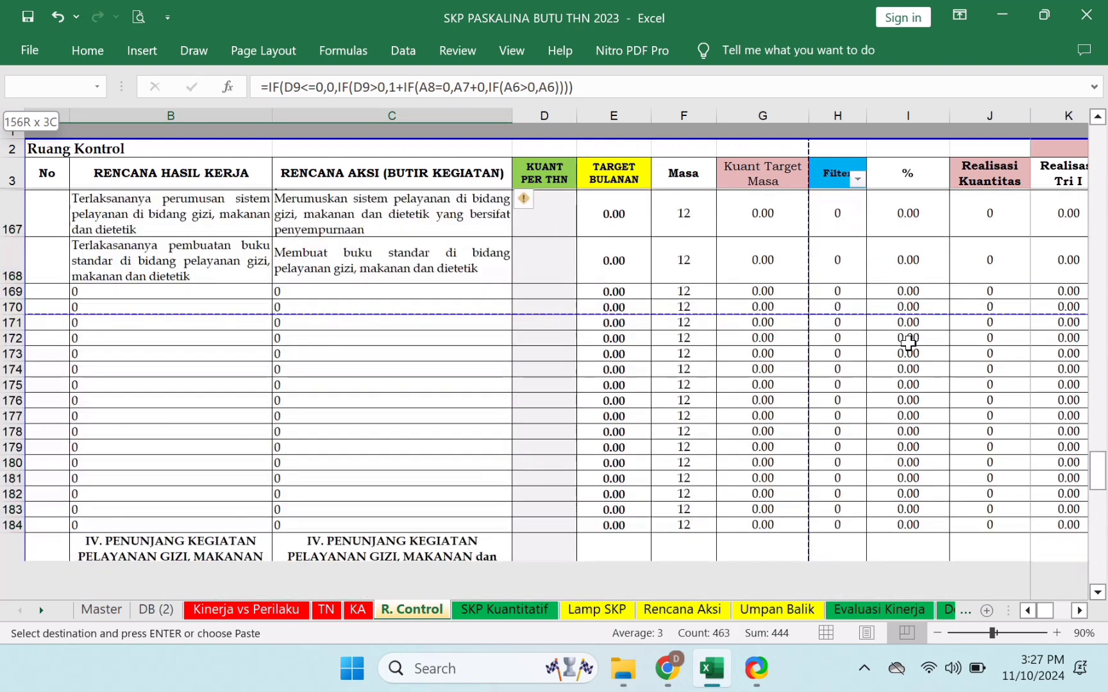
{"action": "key", "text": "ctrl+shift+Down"}
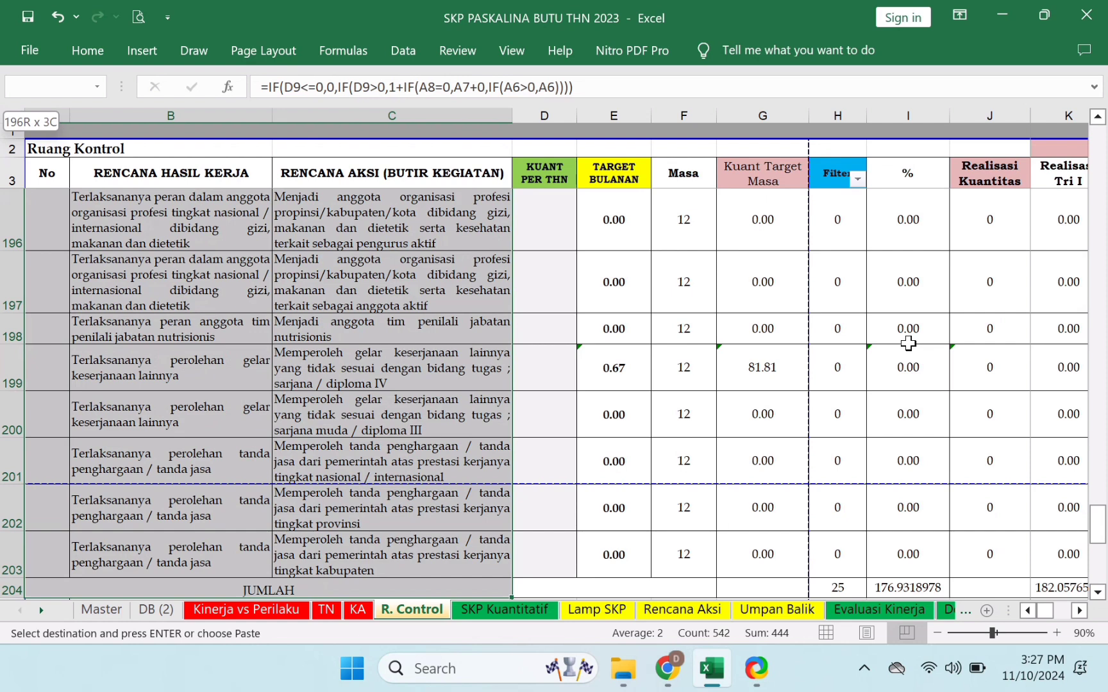
{"action": "key", "text": "shift+Up"}
{"action": "key", "text": "shift+Left"}
{"action": "key", "text": "shift+Left"}
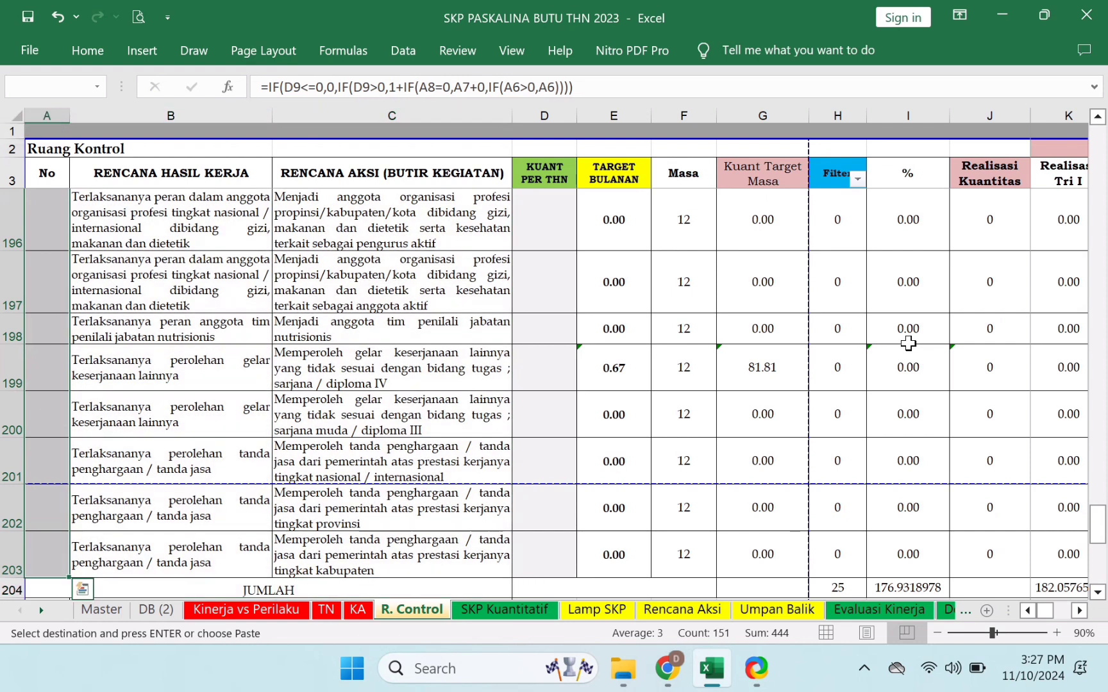
{"action": "key", "text": "ctrl+v"}
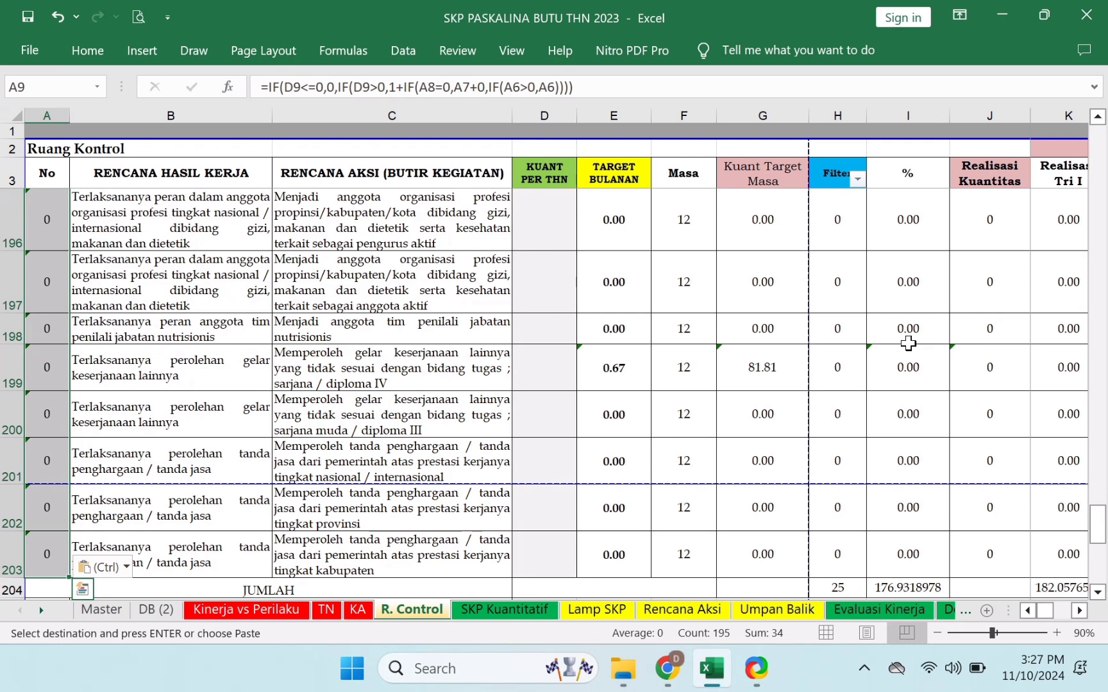
- Return to the top of the table and check the G8 Kuant Target Masa formula and D13
{"action": "left_click", "coordinate": [51, 177]}
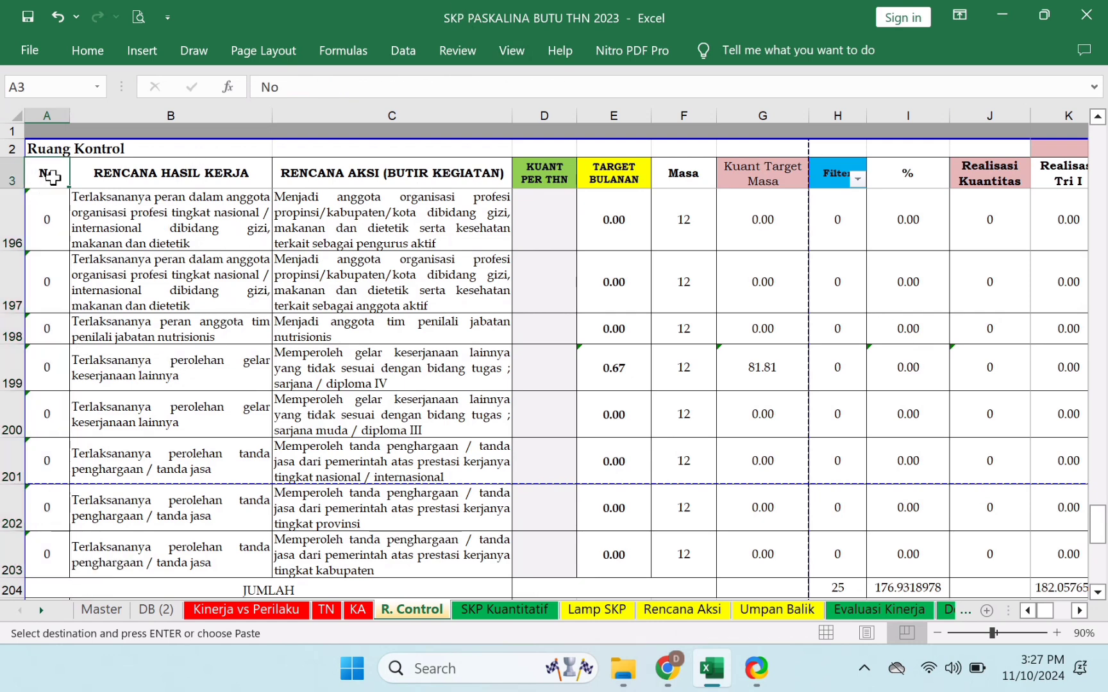
{"action": "key", "text": "Down"}
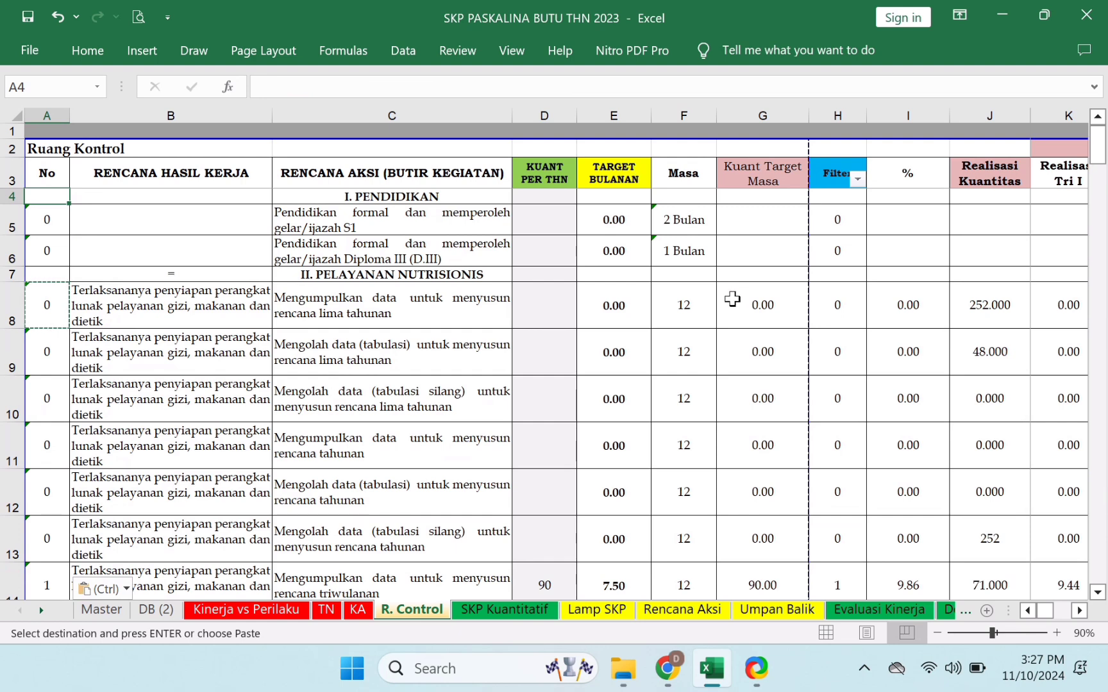
{"action": "left_click", "coordinate": [758, 319]}
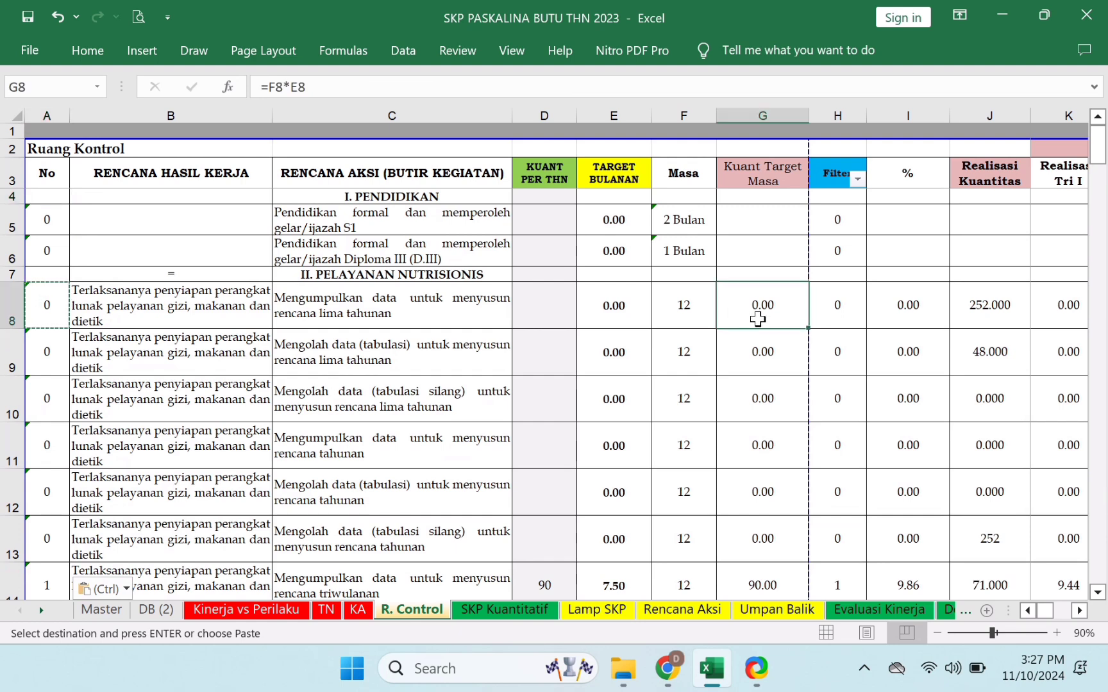
{"action": "left_click", "coordinate": [540, 552]}
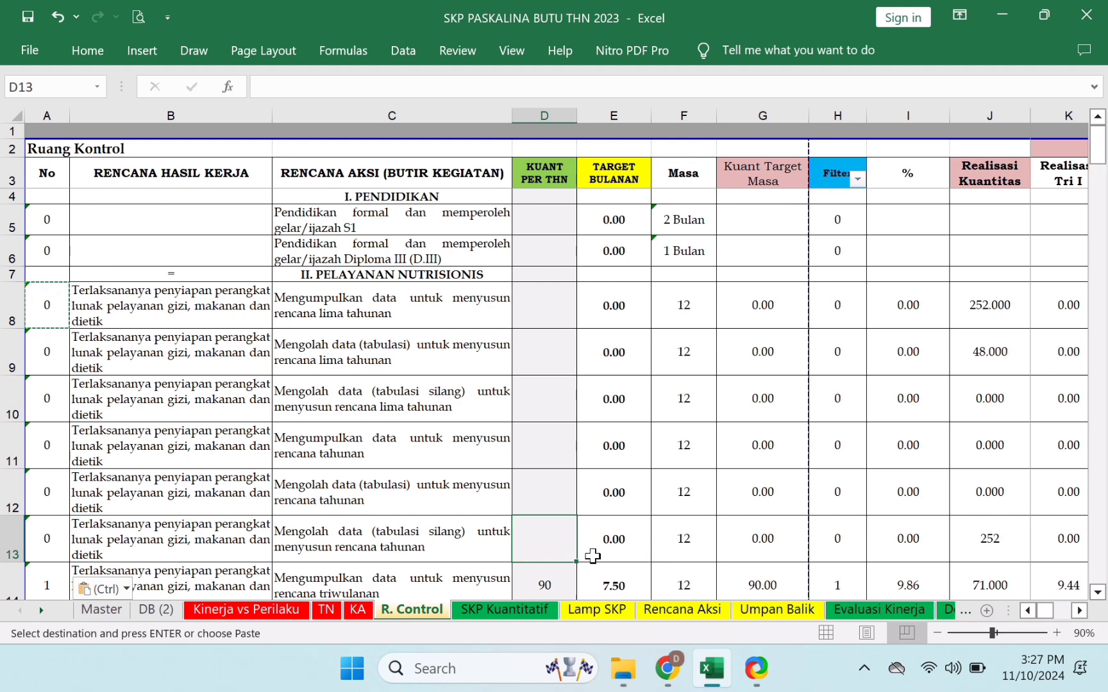
- Filter the Filter column in H3 to exclude the 0 value
{"action": "left_click", "coordinate": [857, 181]}
{"action": "left_click", "coordinate": [662, 349]}
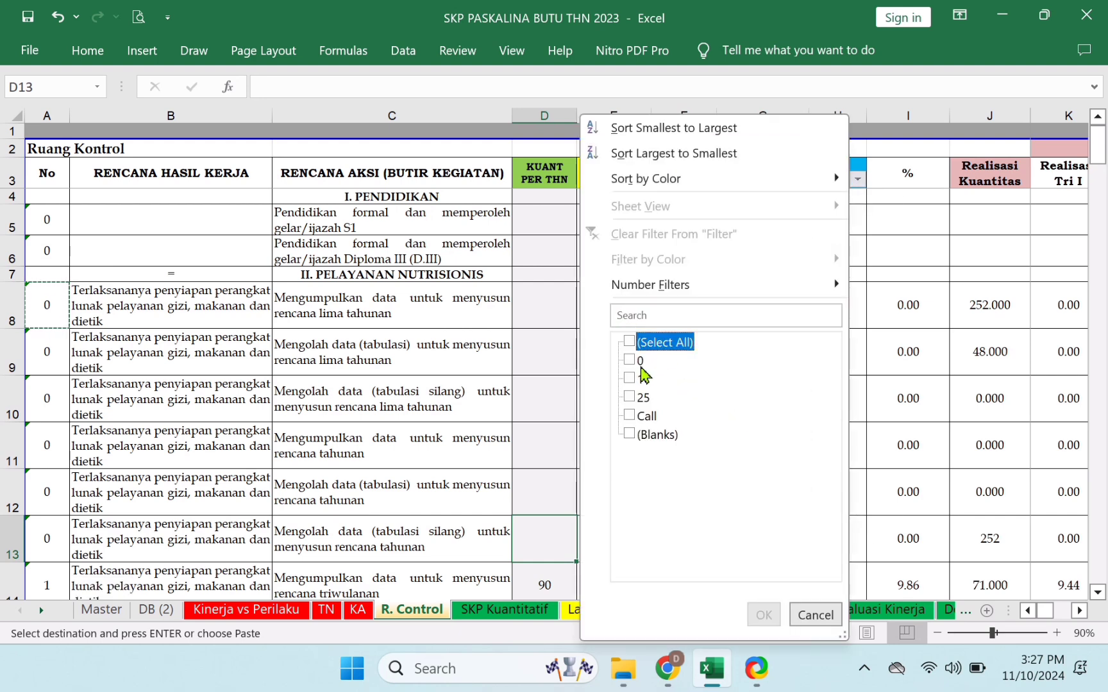
{"action": "left_click", "coordinate": [651, 351]}
{"action": "left_click", "coordinate": [639, 361]}
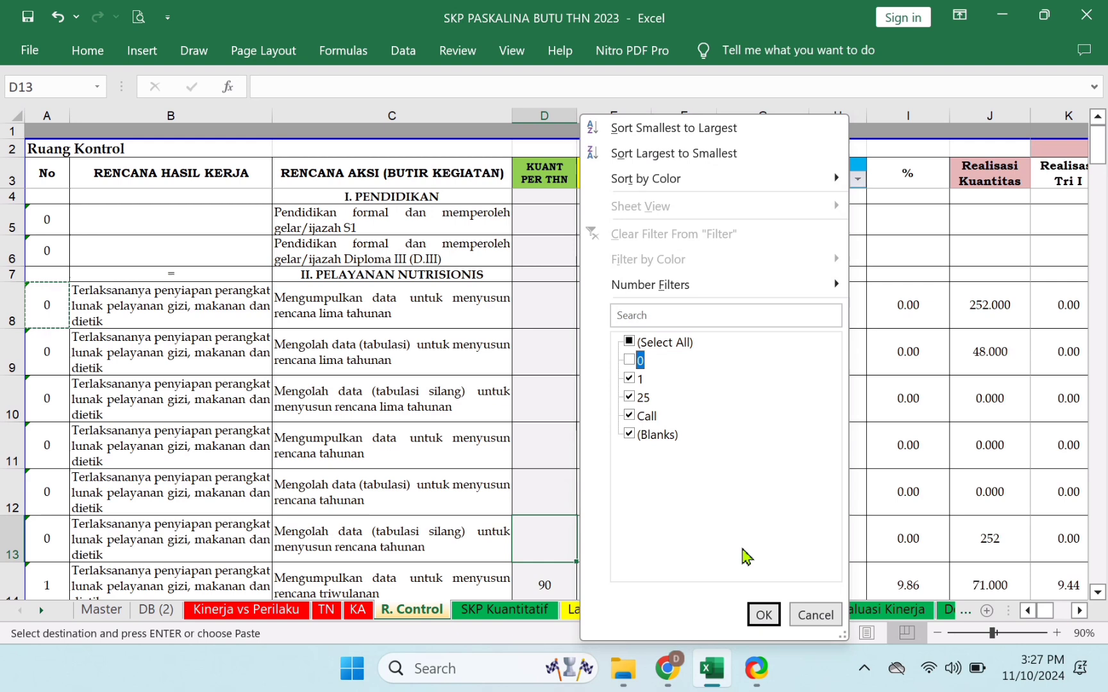
{"action": "left_click", "coordinate": [763, 614]}
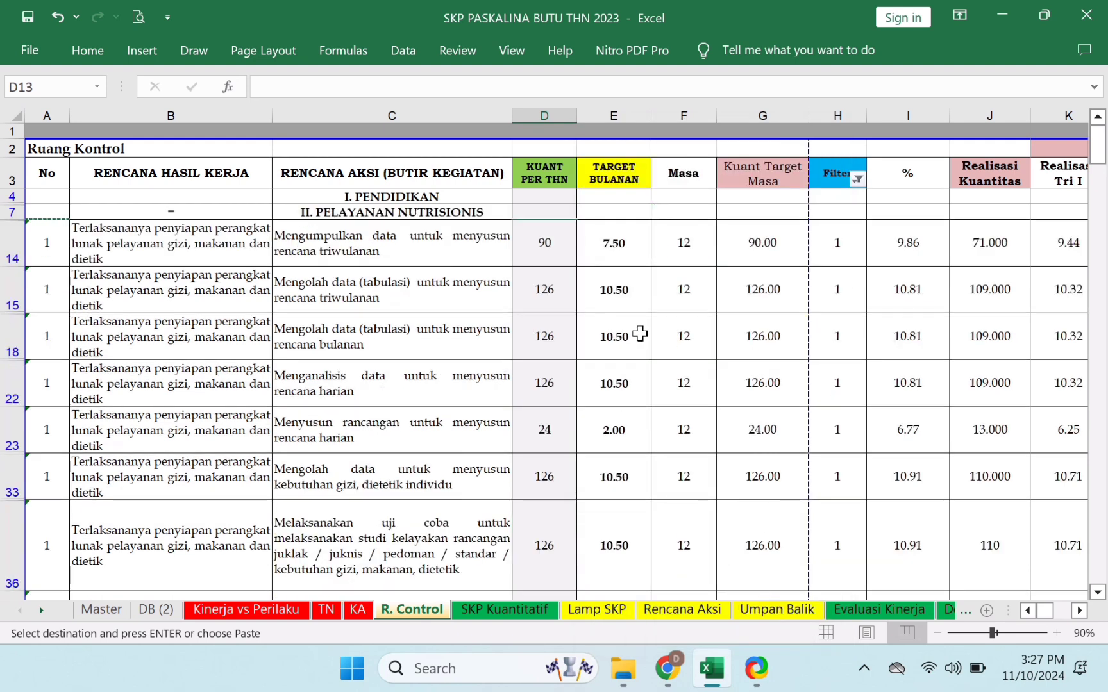
- Move to the first visible row and select the numbering formula in cell A14
{"action": "key", "text": "Down"}
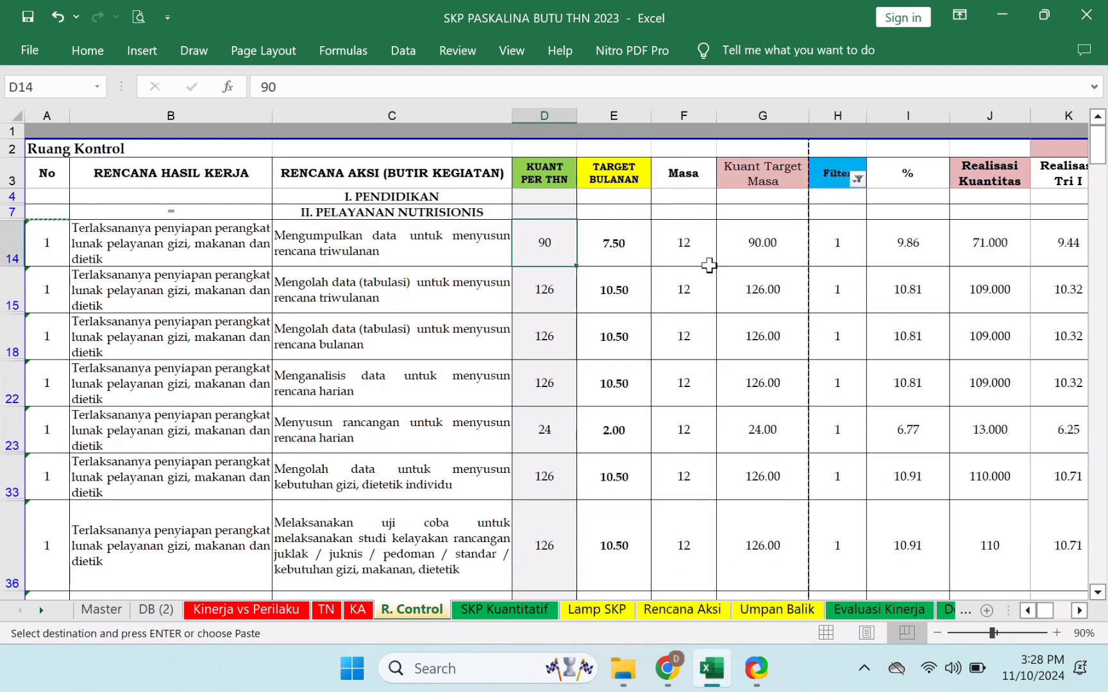
{"action": "key", "text": "Right"}
{"action": "key", "text": "Left"}
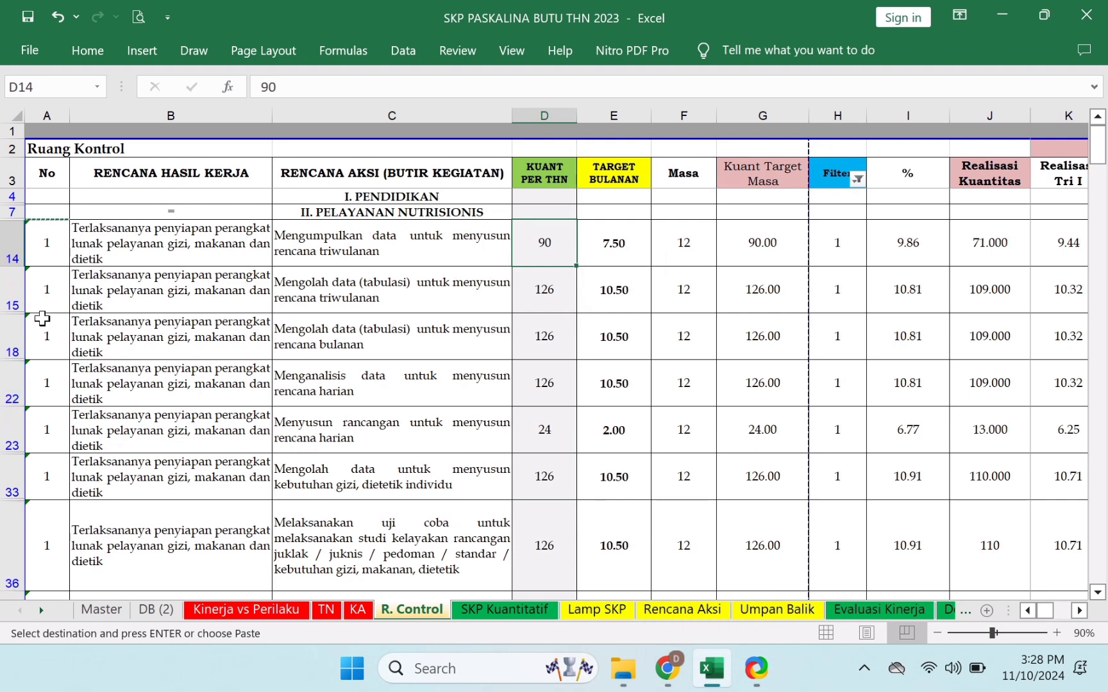
{"action": "left_click", "coordinate": [51, 253]}
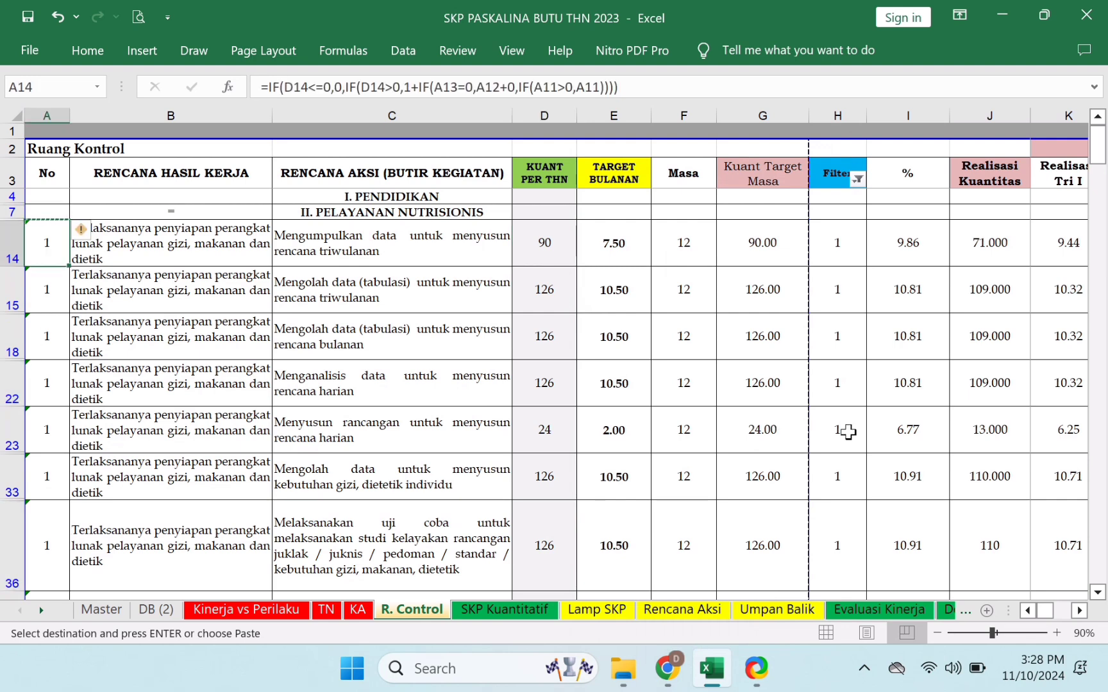
- Paste the numbering formula into A15 and number rows 18 and 22 as 3 and 4
{"action": "key", "text": "Down"}
{"action": "key", "text": "Return"}
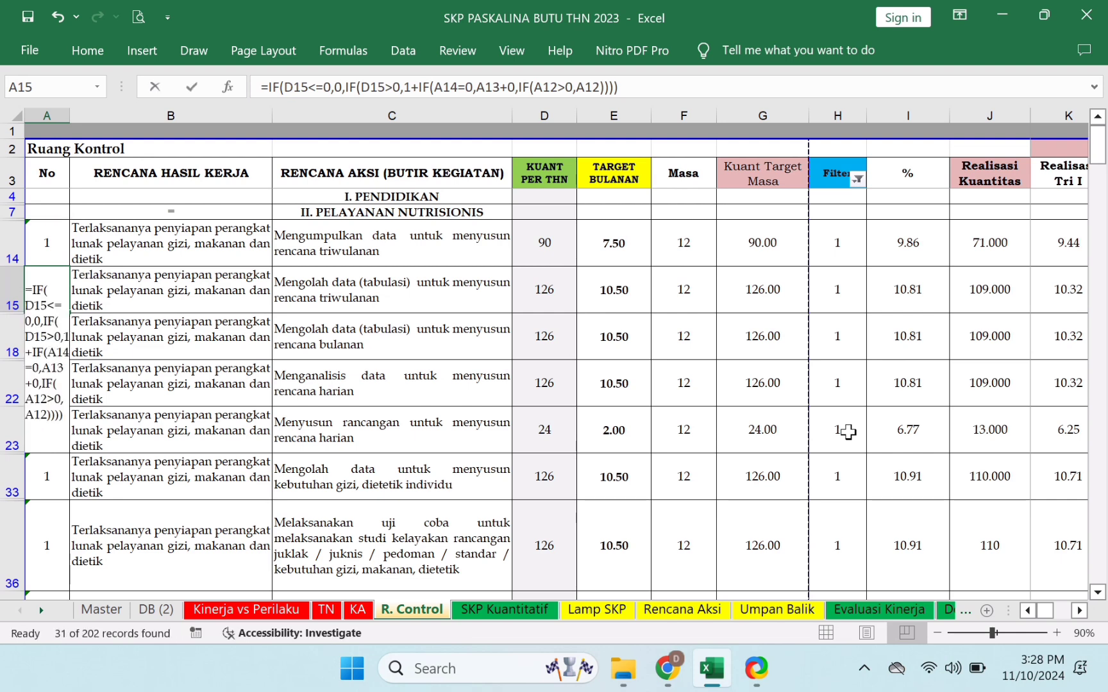
{"action": "key", "text": "Down"}
{"action": "key", "text": "Down"}
{"action": "key", "text": "Up"}
{"action": "type", "text": "3"}
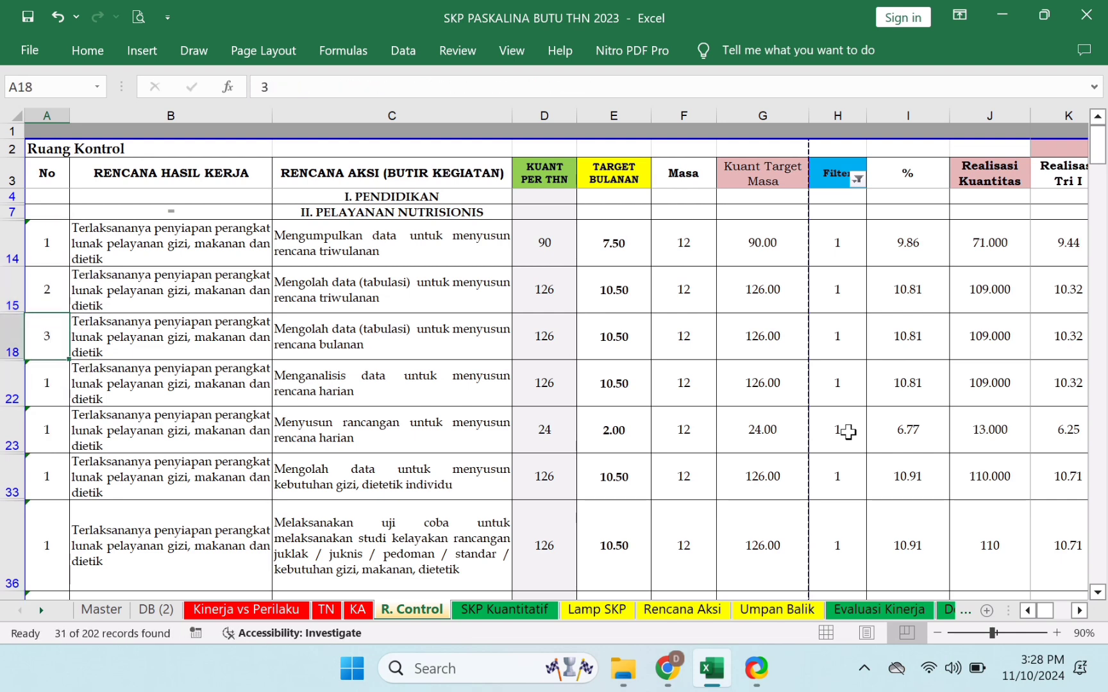
{"action": "key", "text": "Return"}
{"action": "key", "text": "Down"}
{"action": "key", "text": "Up"}
{"action": "type", "text": "4"}
{"action": "key", "text": "Return"}
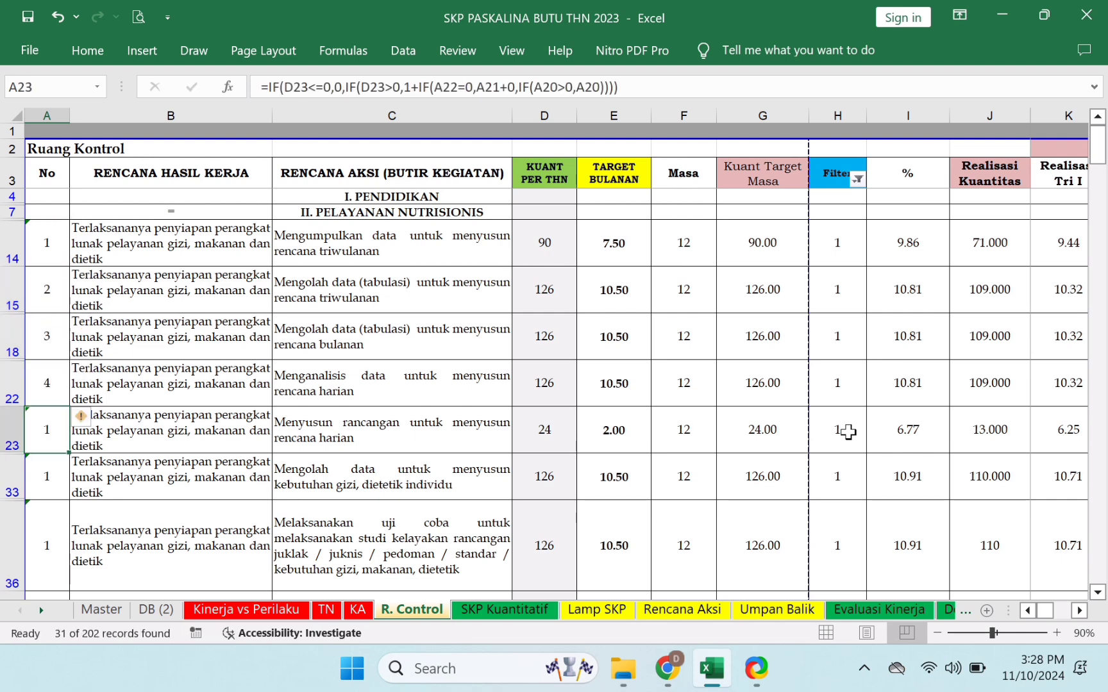
- Number the next visible rows 5 through 13 in column A
{"action": "type", "text": "5"}
{"action": "key", "text": "Return"}
{"action": "type", "text": "6"}
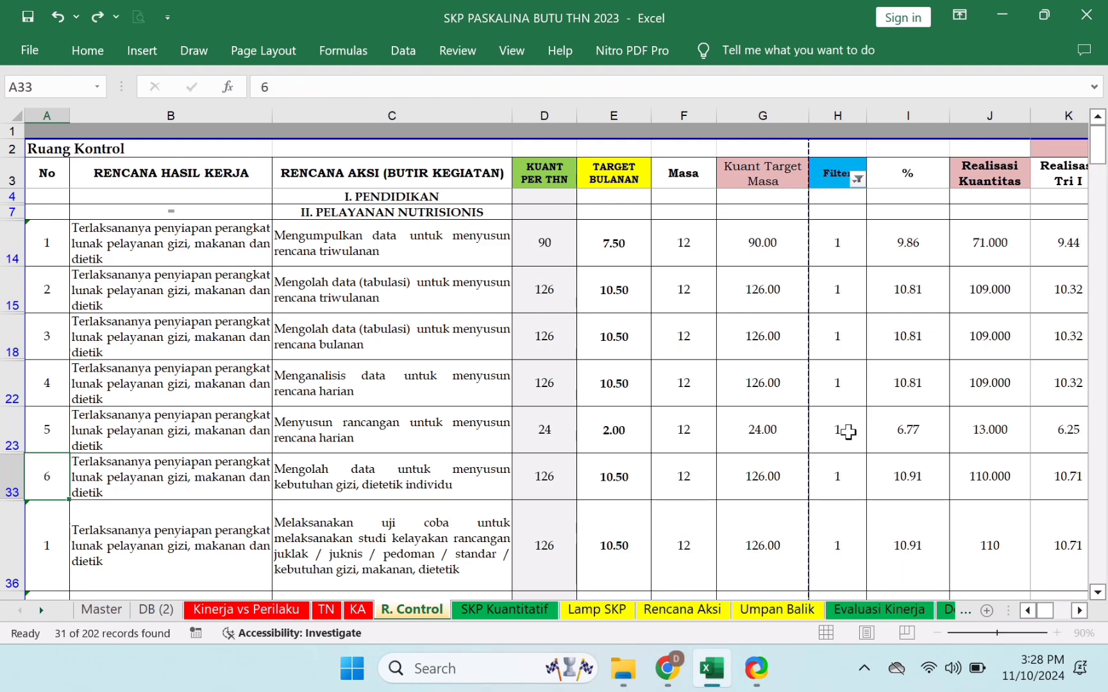
{"action": "key", "text": "Return"}
{"action": "type", "text": "7"}
{"action": "key", "text": "Return"}
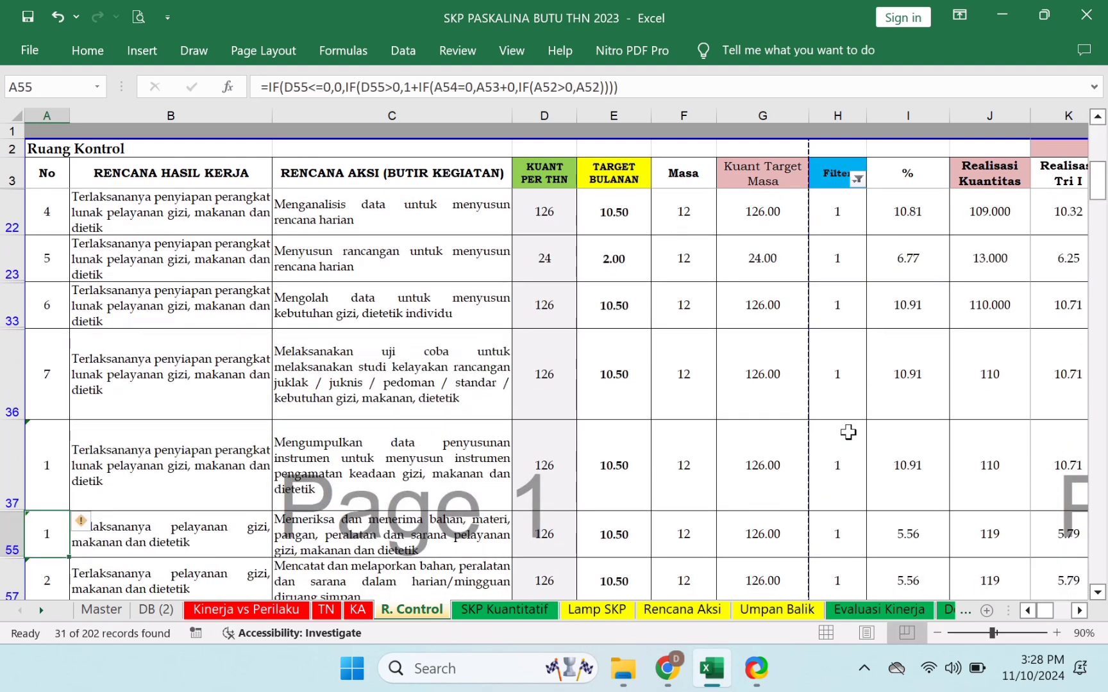
{"action": "type", "text": "8"}
{"action": "key", "text": "Return"}
{"action": "type", "text": "9"}
{"action": "key", "text": "Return"}
{"action": "type", "text": "10"}
{"action": "key", "text": "Return"}
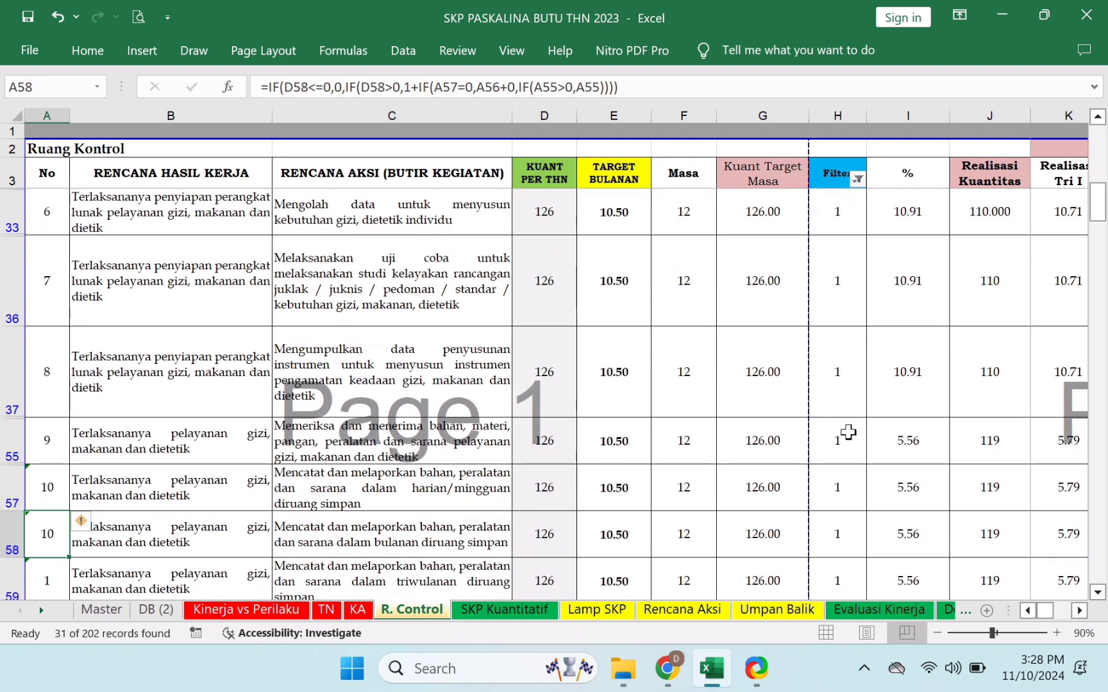
{"action": "type", "text": "11"}
{"action": "key", "text": "Return"}
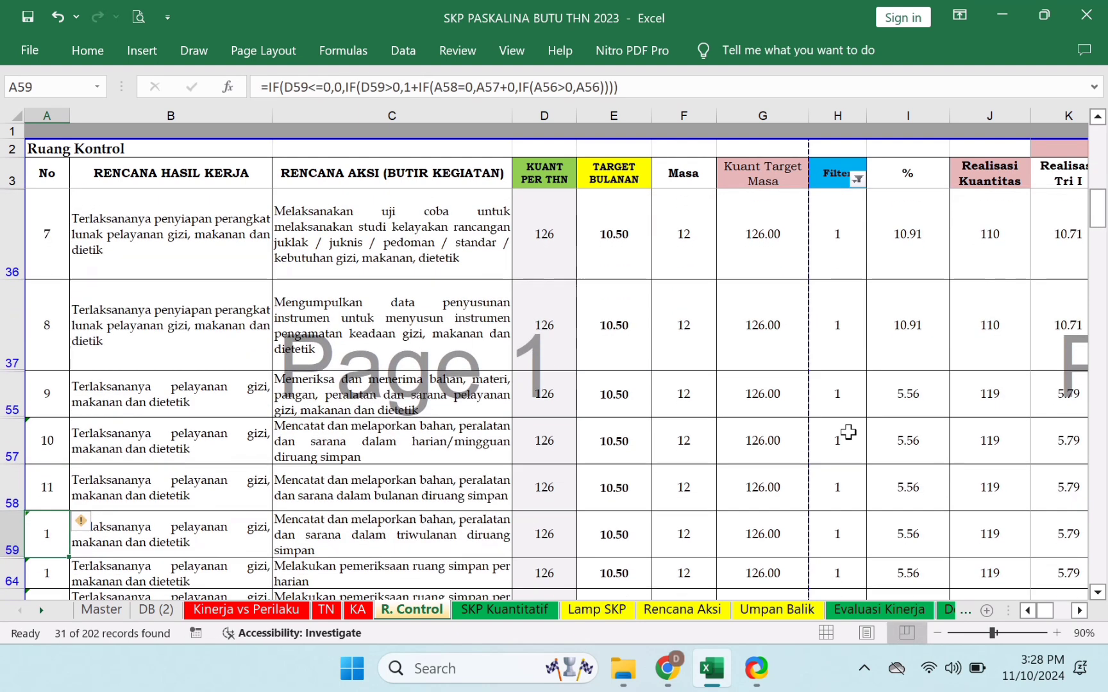
{"action": "type", "text": "12"}
{"action": "key", "text": "Return"}
{"action": "type", "text": "13"}
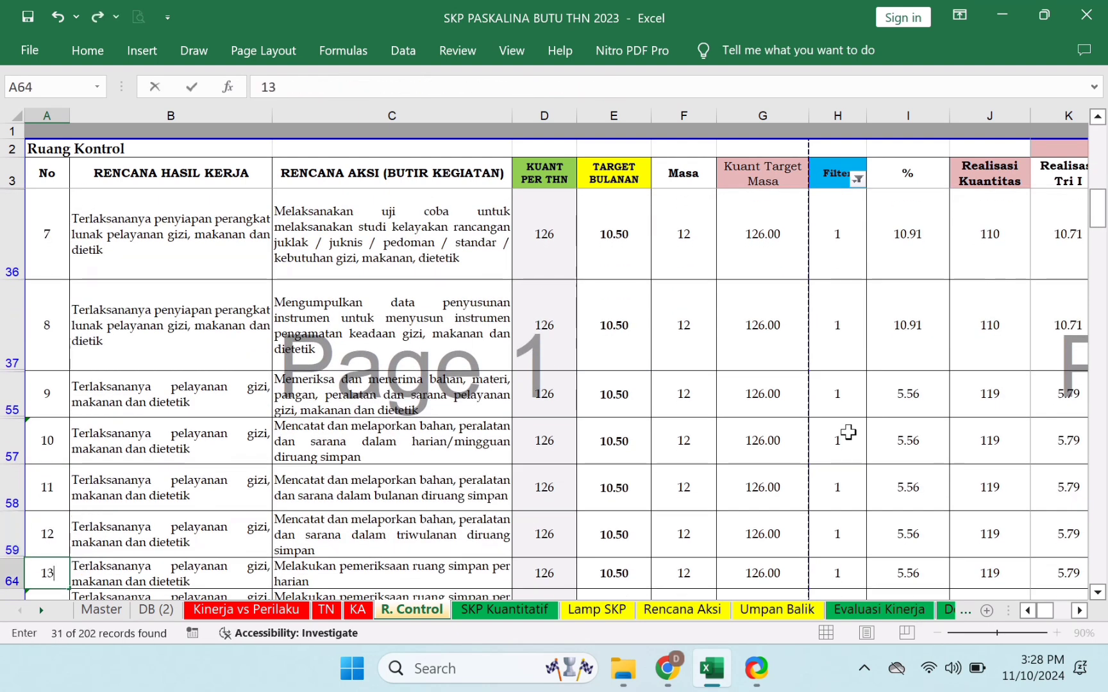
{"action": "key", "text": "Return"}
- Continue numbering visible rows 14 through 23, correcting the mistyped 114 in row 65
{"action": "type", "text": "1"}
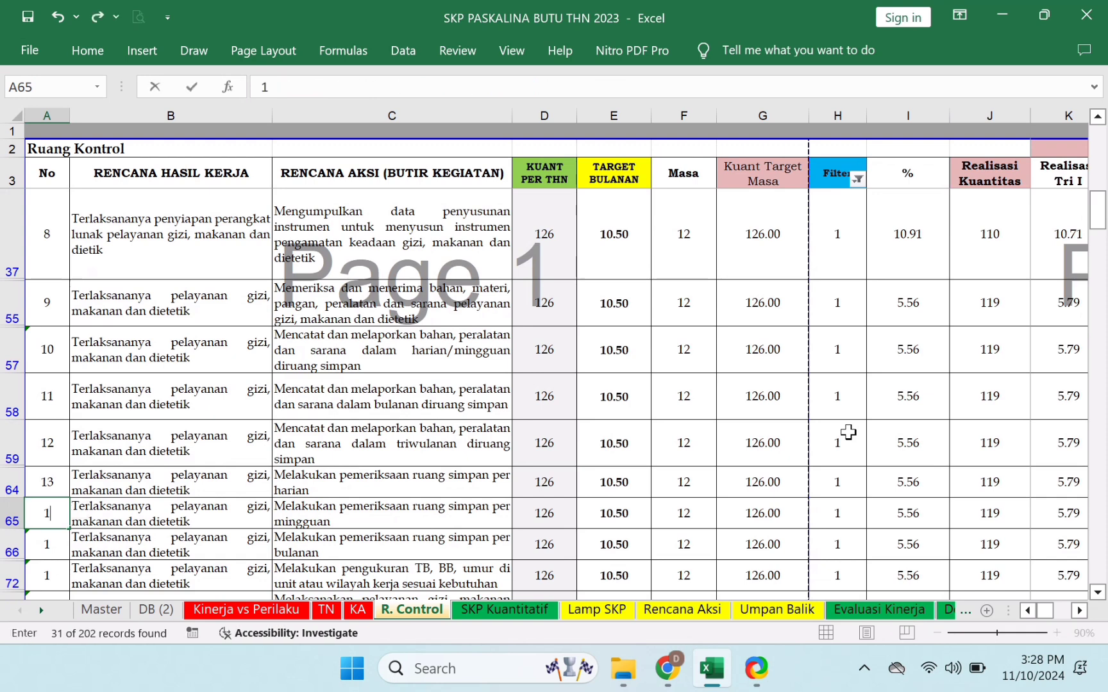
{"action": "type", "text": "14"}
{"action": "key", "text": "Return"}
{"action": "key", "text": "Up"}
{"action": "key", "text": "Up"}
{"action": "key", "text": "Down"}
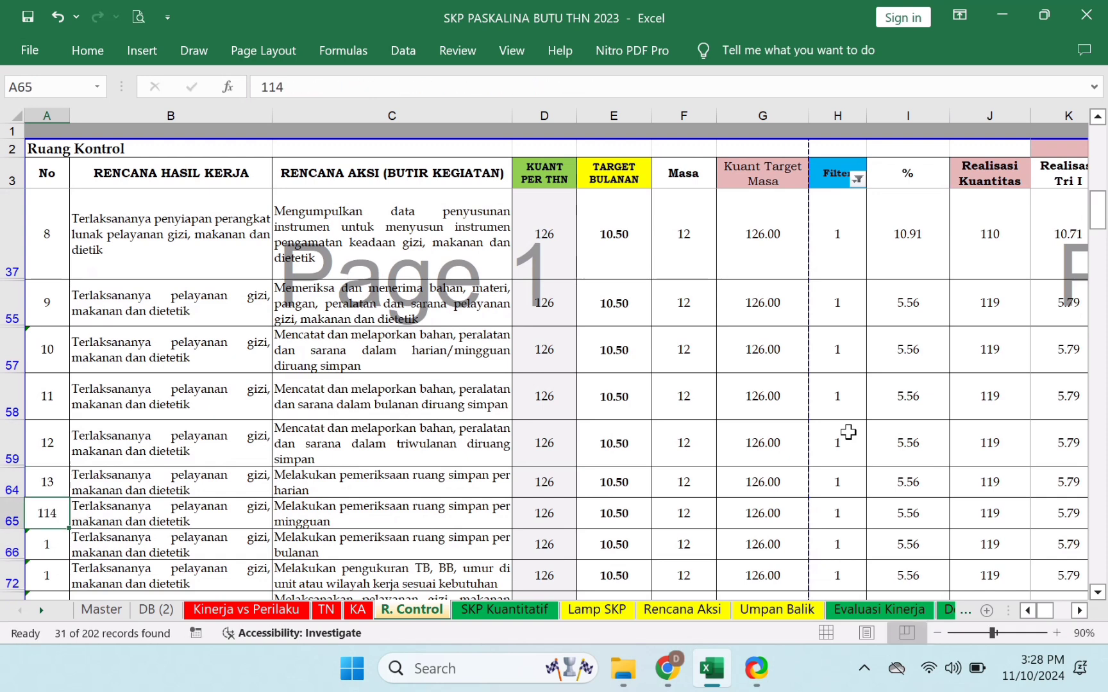
{"action": "type", "text": "14"}
{"action": "key", "text": "Return"}
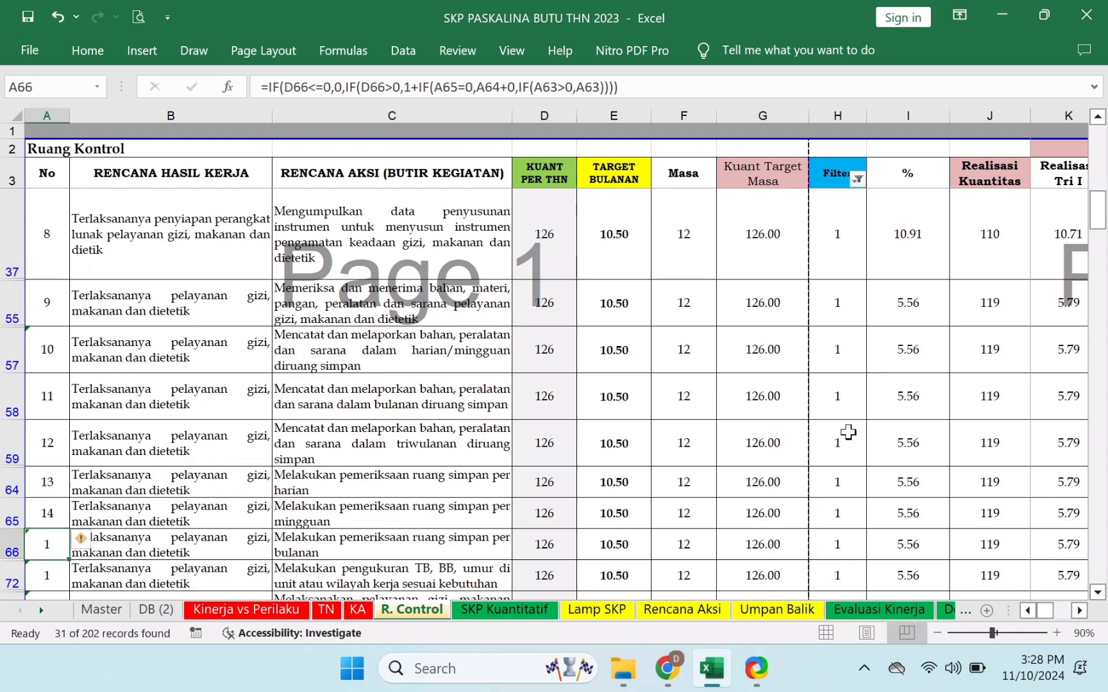
{"action": "type", "text": "15"}
{"action": "key", "text": "Return"}
{"action": "type", "text": "16"}
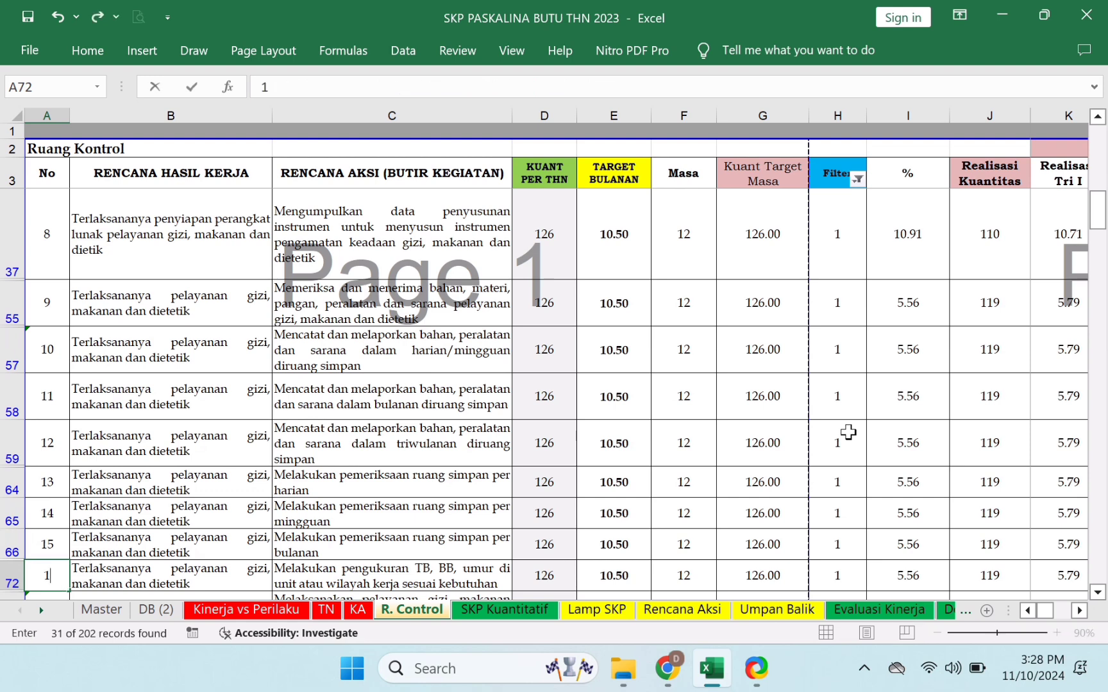
{"action": "key", "text": "Return"}
{"action": "type", "text": "q"}
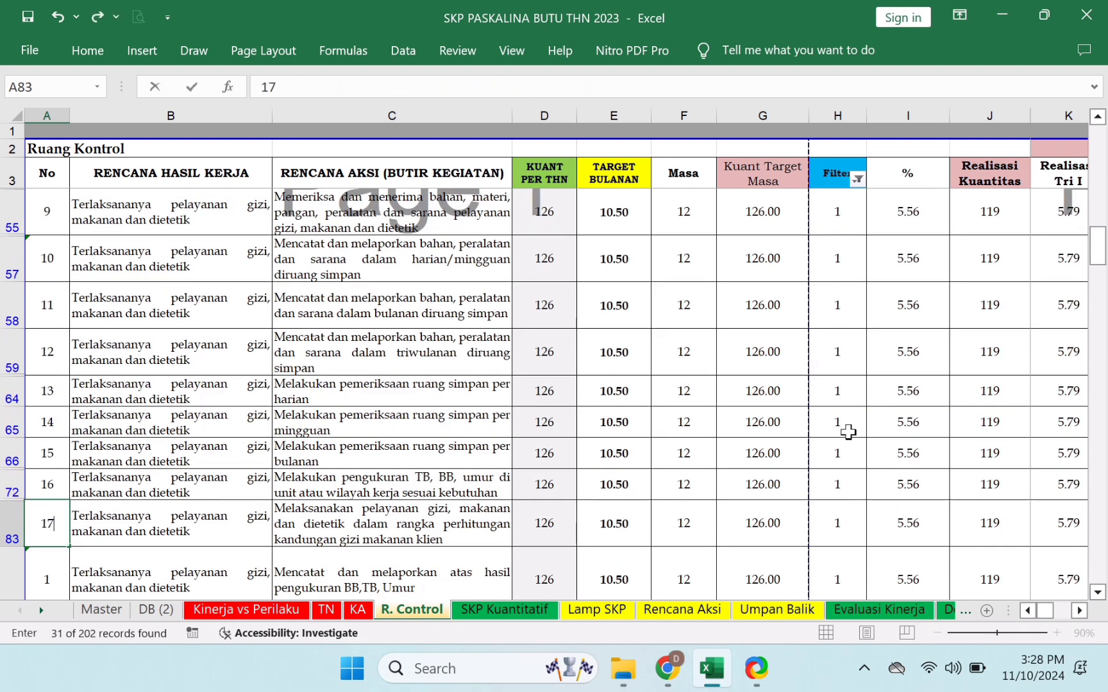
{"action": "type", "text": "7"}
{"action": "key", "text": "Return"}
{"action": "type", "text": "18"}
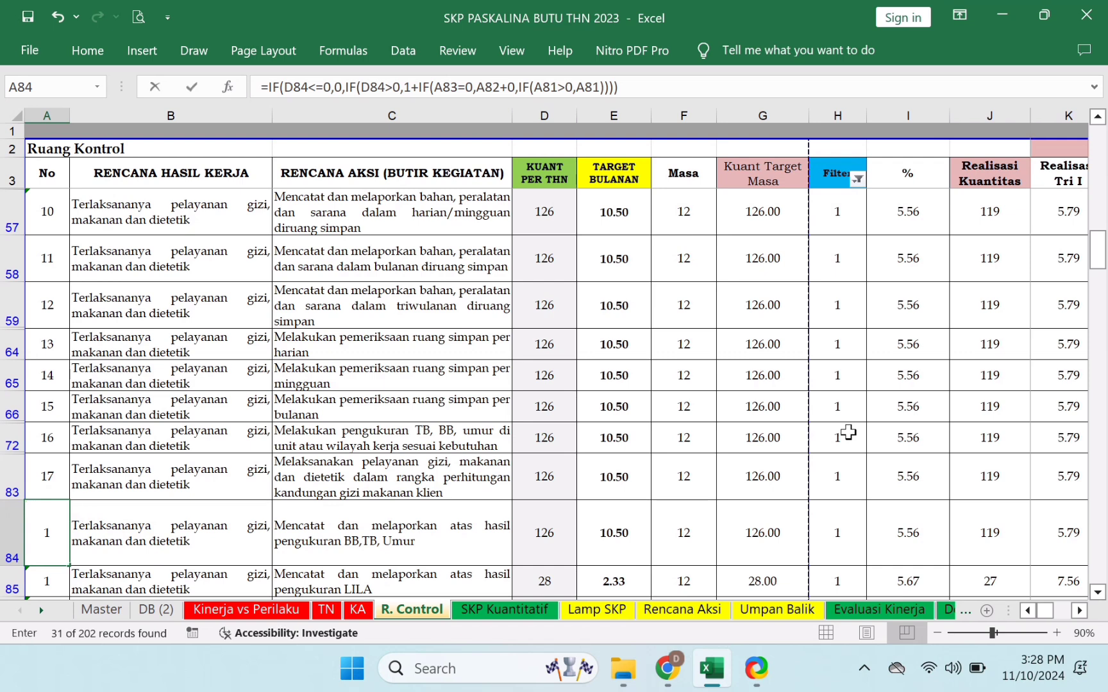
{"action": "key", "text": "Return"}
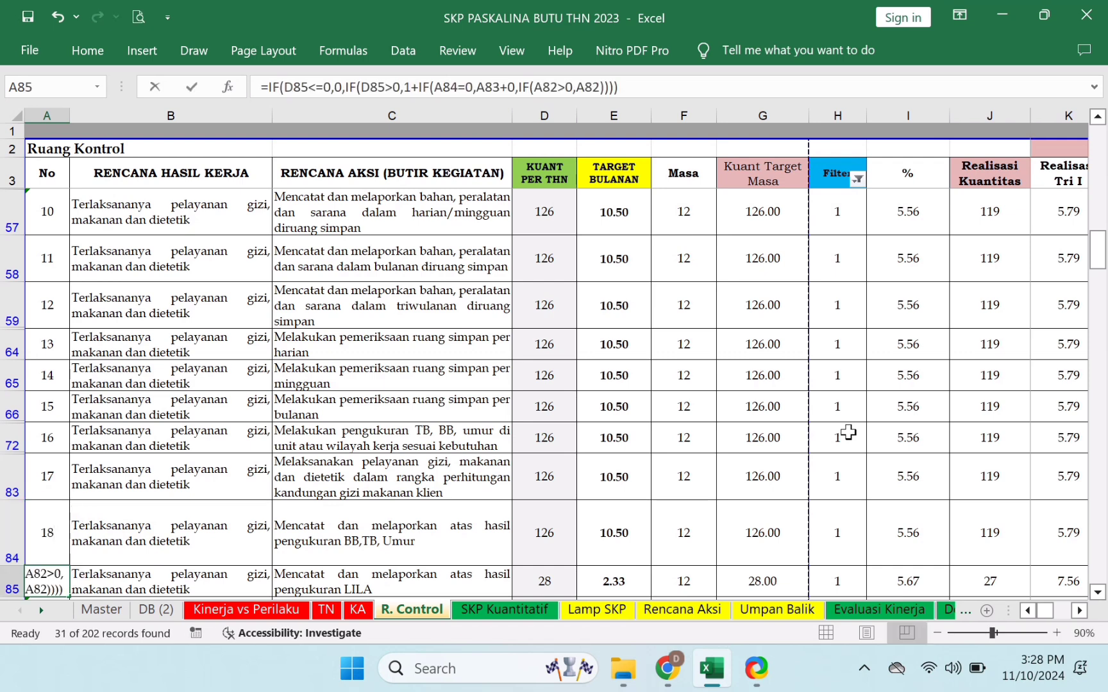
{"action": "type", "text": "19"}
{"action": "key", "text": "Return"}
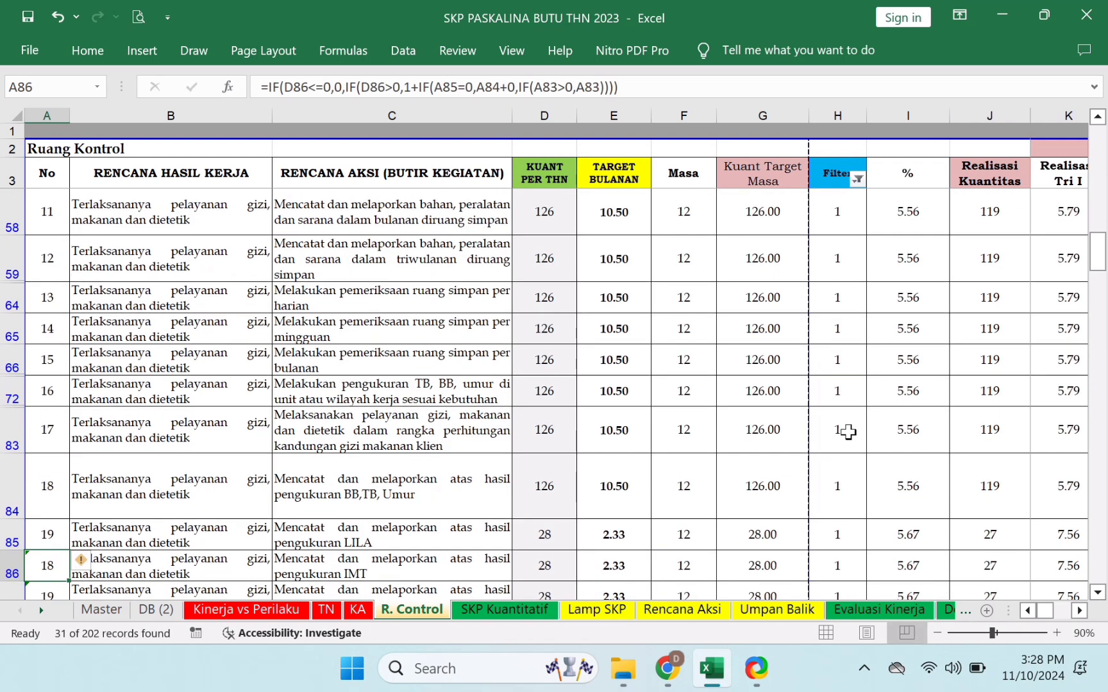
{"action": "type", "text": "20"}
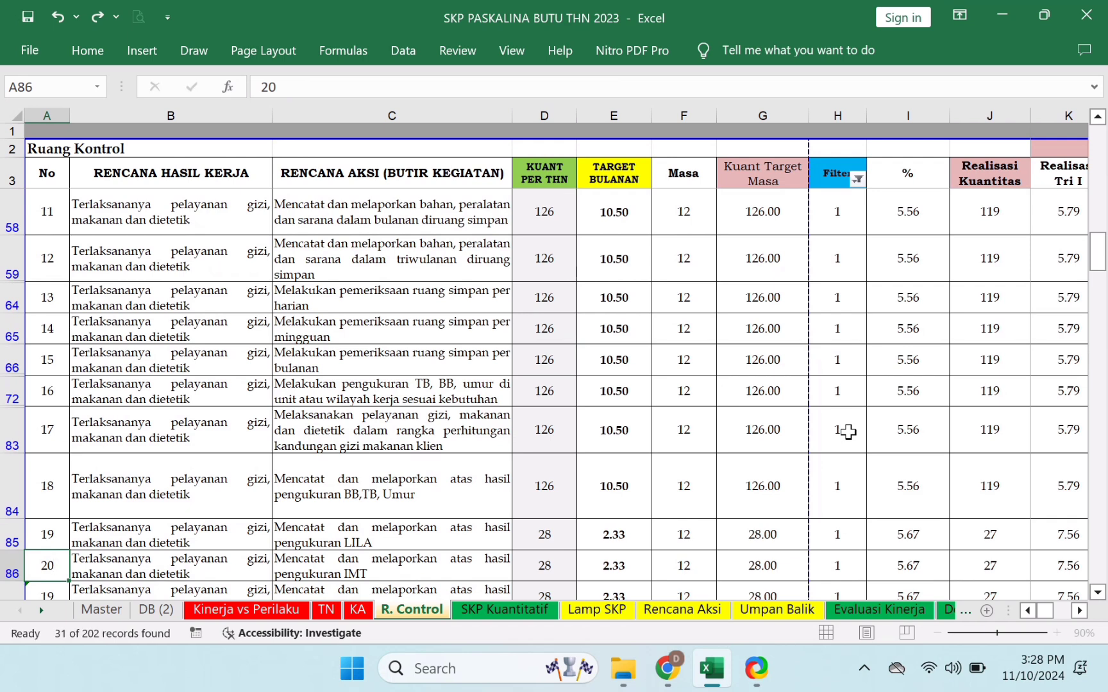
{"action": "key", "text": "Return"}
{"action": "type", "text": "21"}
{"action": "key", "text": "Return"}
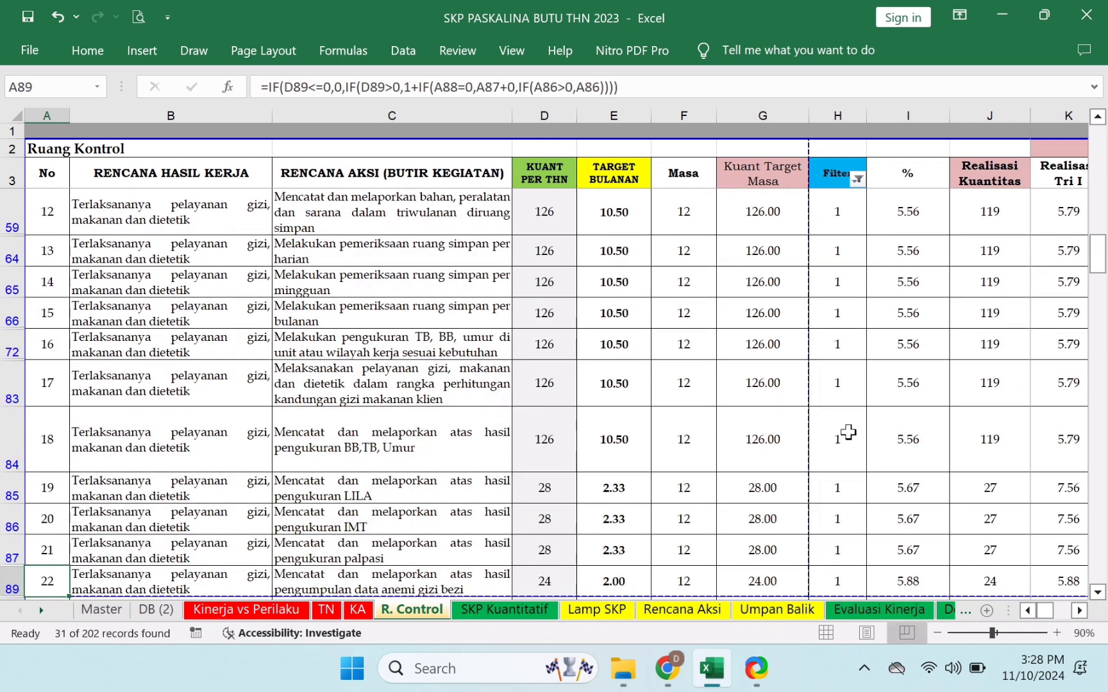
{"action": "type", "text": "2"}
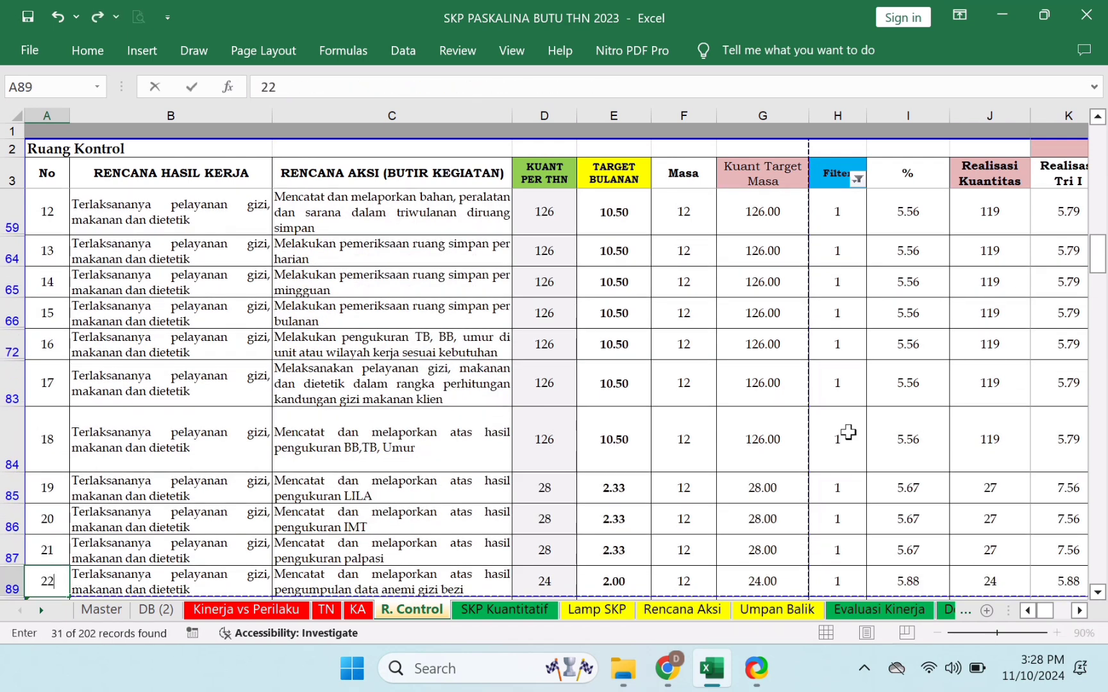
{"action": "type", "text": "2"}
{"action": "key", "text": "Return"}
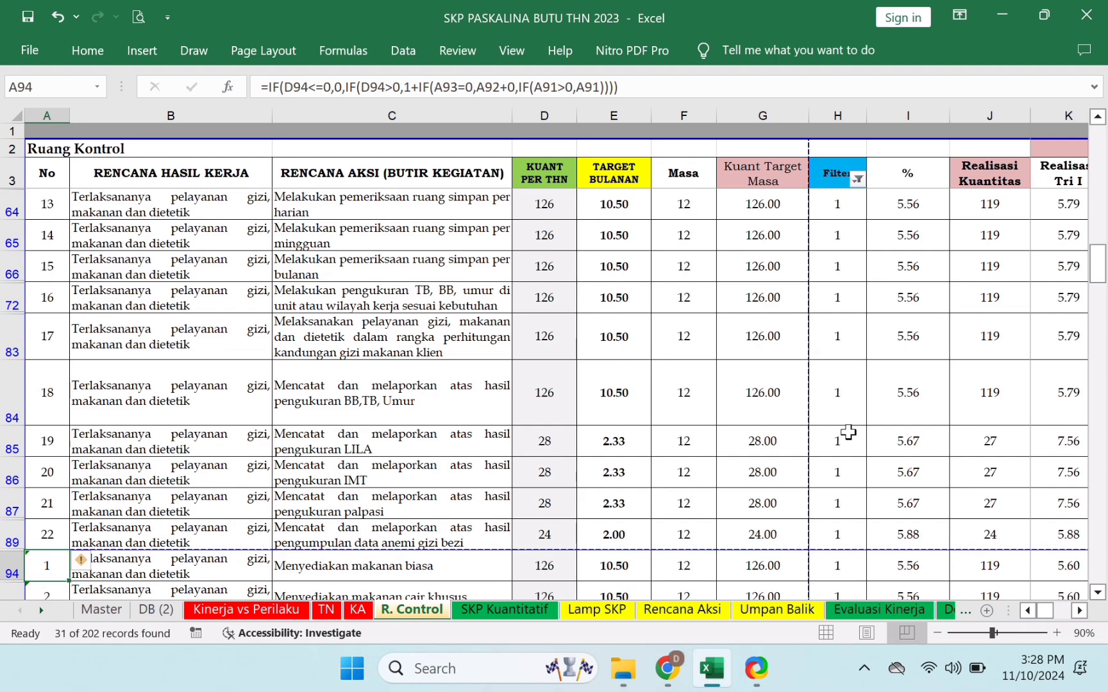
{"action": "type", "text": "23"}
{"action": "key", "text": "Return"}
- Skip past rows already numbered 24 and 25 and clear the 0 from cell A146
{"action": "key", "text": "Return"}
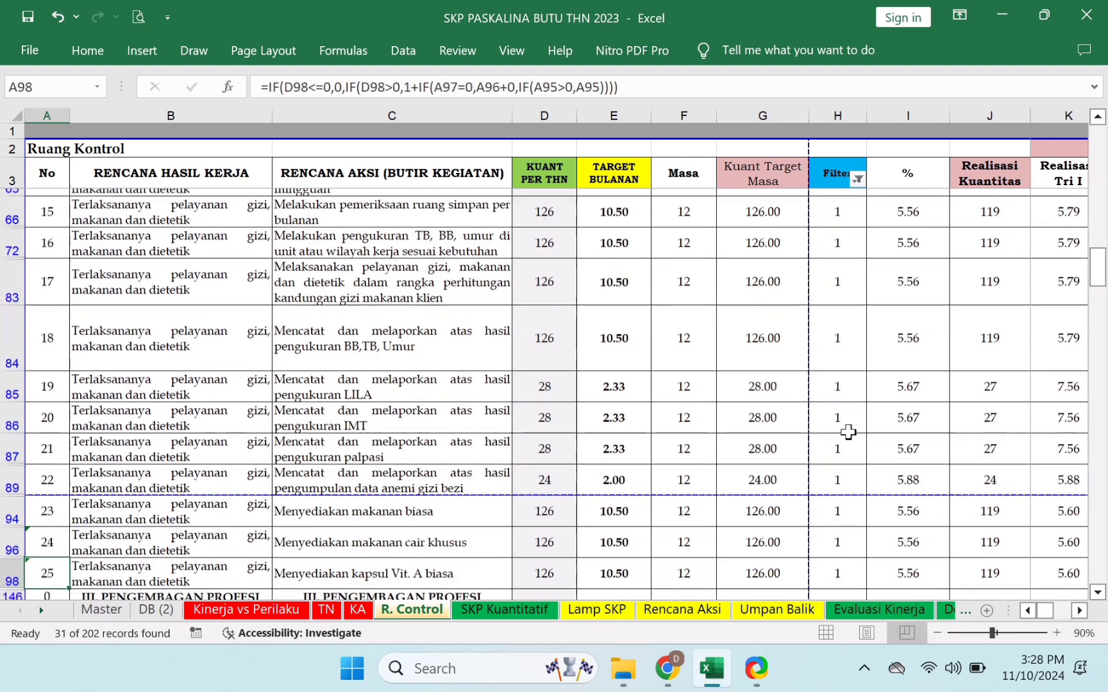
{"action": "key", "text": "Return"}
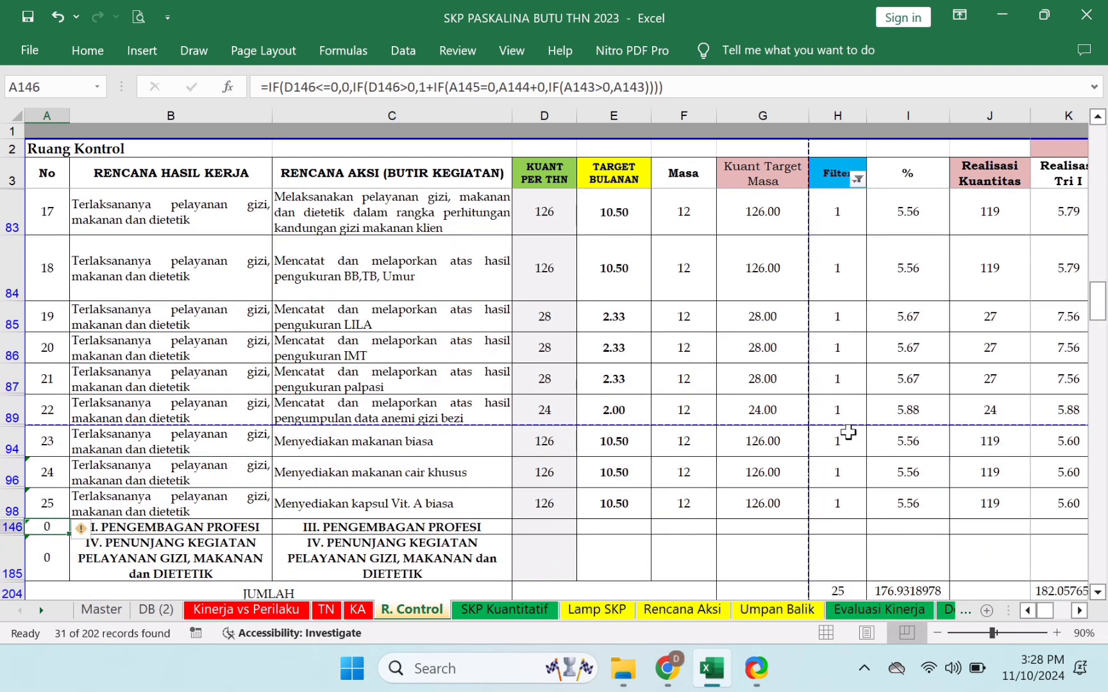
{"action": "key", "text": "Delete"}
{"action": "key", "text": "Return"}
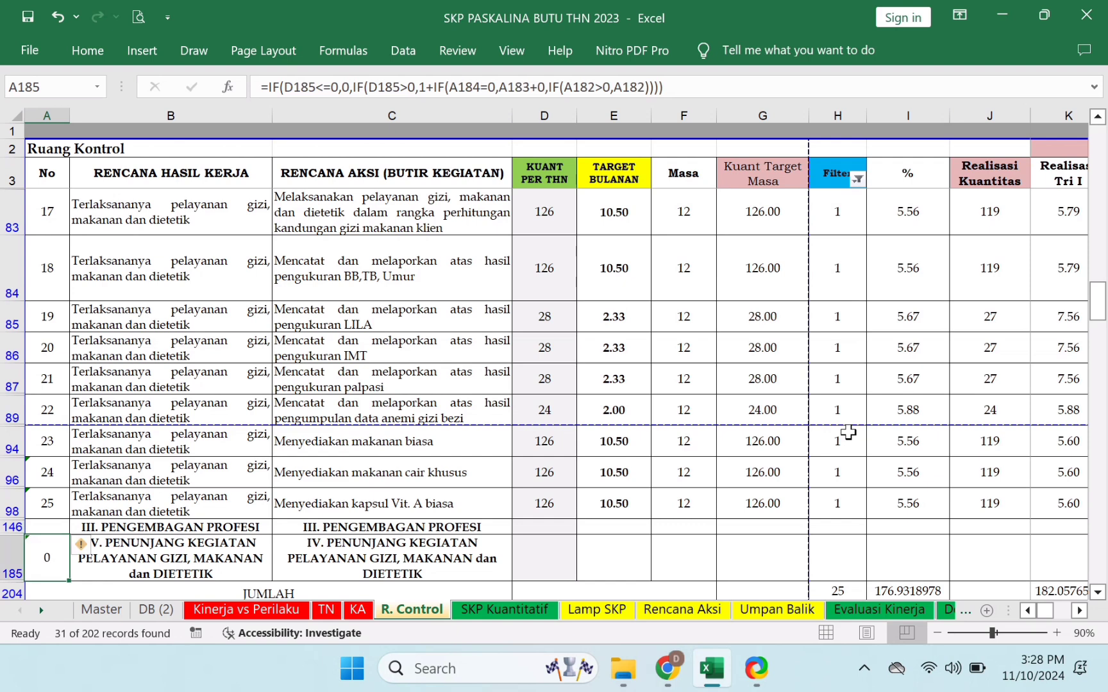
{"action": "key", "text": "Return"}
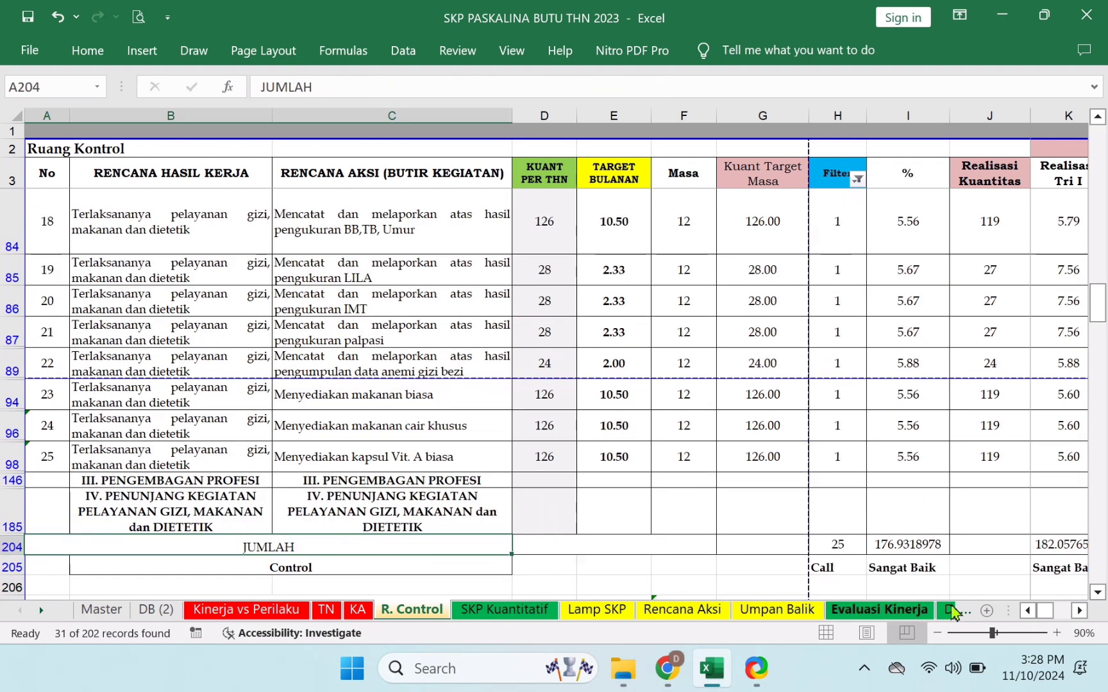
- Scroll the sheet tabs and switch to the sheet named 1
{"action": "left_click", "coordinate": [41, 610]}
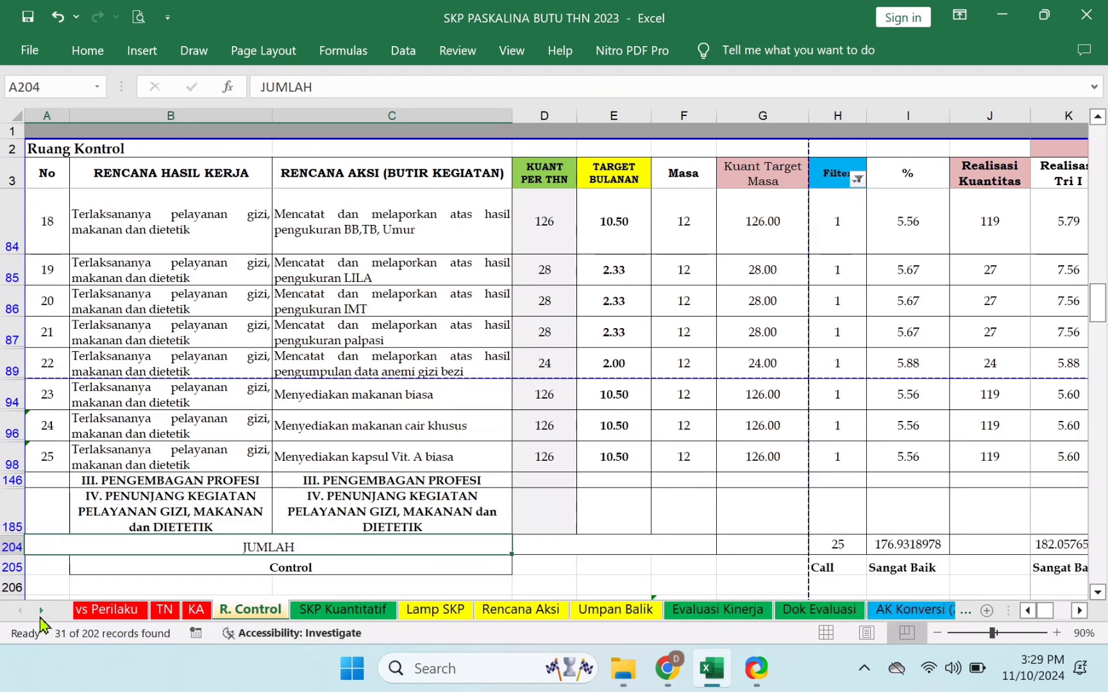
{"action": "left_click", "coordinate": [41, 610]}
{"action": "left_click", "coordinate": [41, 610]}
{"action": "left_click", "coordinate": [41, 611]}
{"action": "left_click", "coordinate": [42, 610]}
{"action": "left_click", "coordinate": [42, 610]}
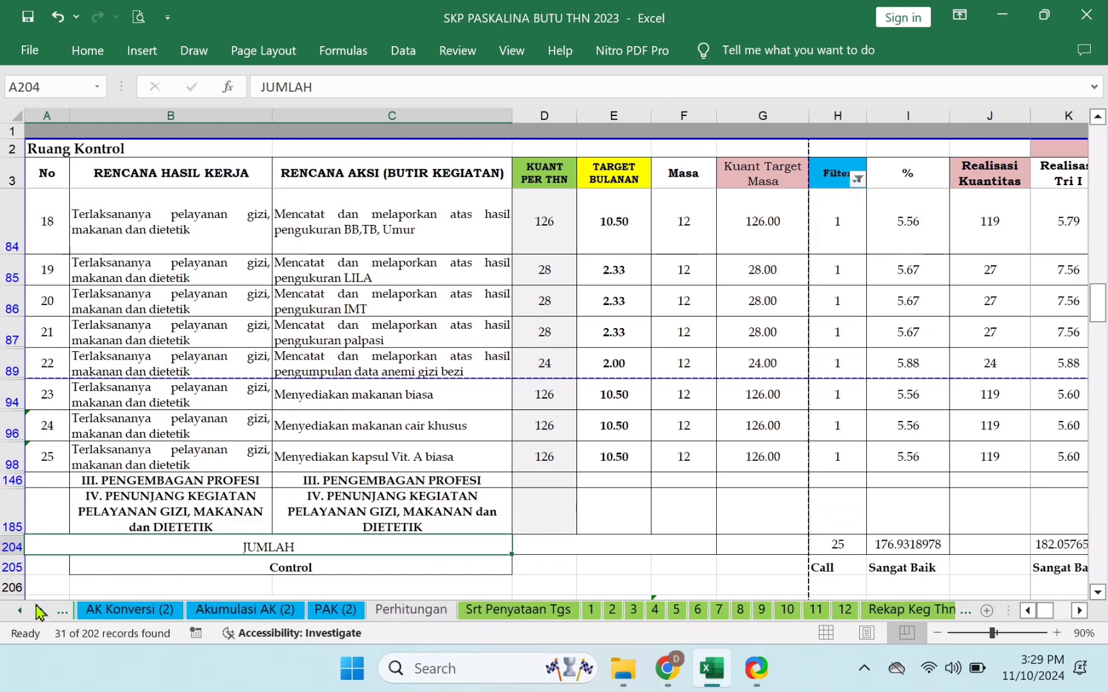
{"action": "left_click", "coordinate": [587, 611]}
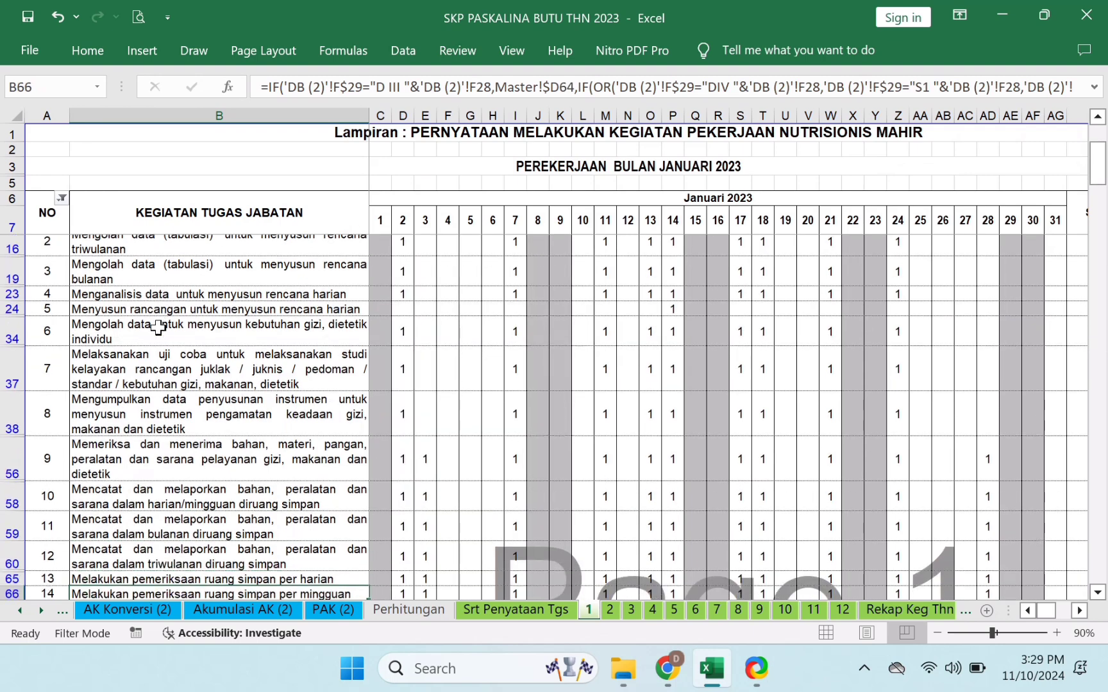
- Step down sheet 1 to the JUMLAH total row and check the NO column filter
{"action": "key", "text": "Down"}
{"action": "key", "text": "Down"}
{"action": "key", "text": "Down"}
{"action": "key", "text": "Down"}
{"action": "key", "text": "Down"}
{"action": "key", "text": "Down"}
{"action": "key", "text": "Down"}
{"action": "key", "text": "Down"}
{"action": "key", "text": "Down"}
{"action": "key", "text": "Down"}
{"action": "key", "text": "Down"}
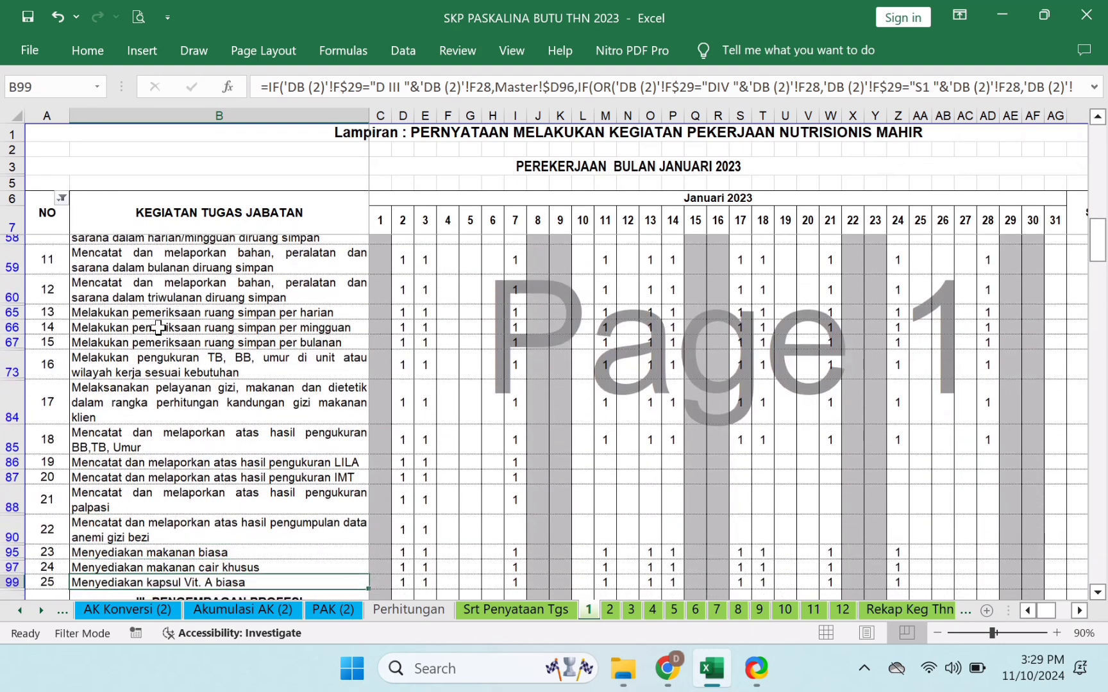
{"action": "key", "text": "Down"}
{"action": "key", "text": "Down"}
{"action": "key", "text": "Down"}
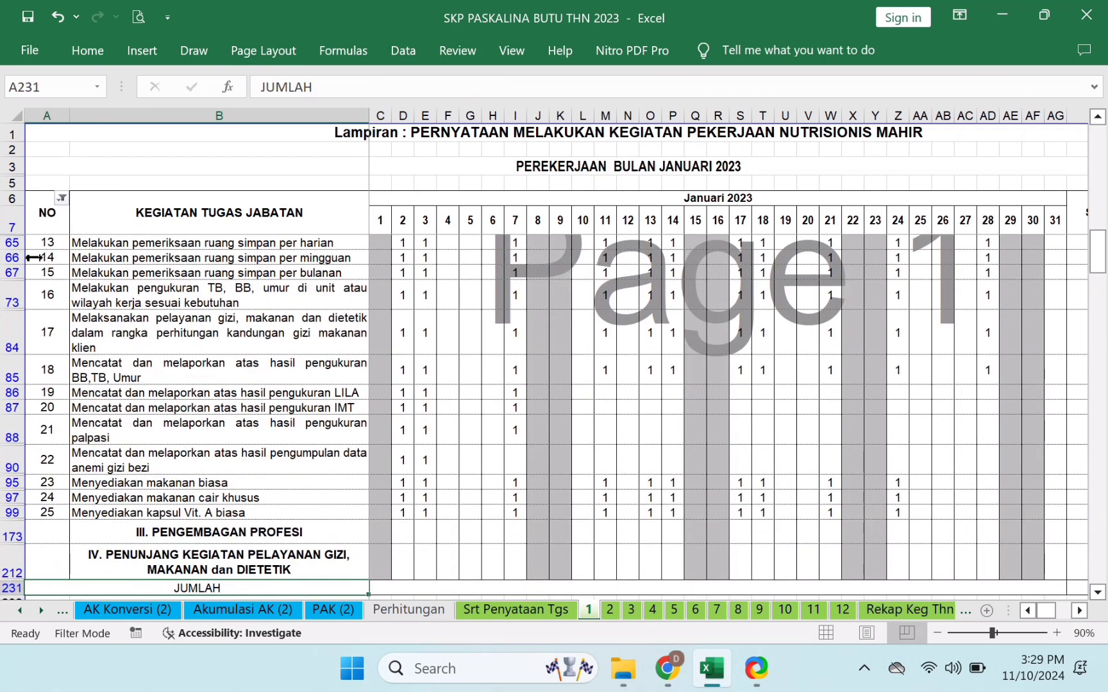
{"action": "left_click", "coordinate": [62, 198]}
- Refilter sheet 1's NO column to exclude 0, then switch to the Rekap Keg Thn sheet
{"action": "left_click", "coordinate": [586, 275]}
{"action": "left_click", "coordinate": [326, 223]}
{"action": "key", "text": "Down"}
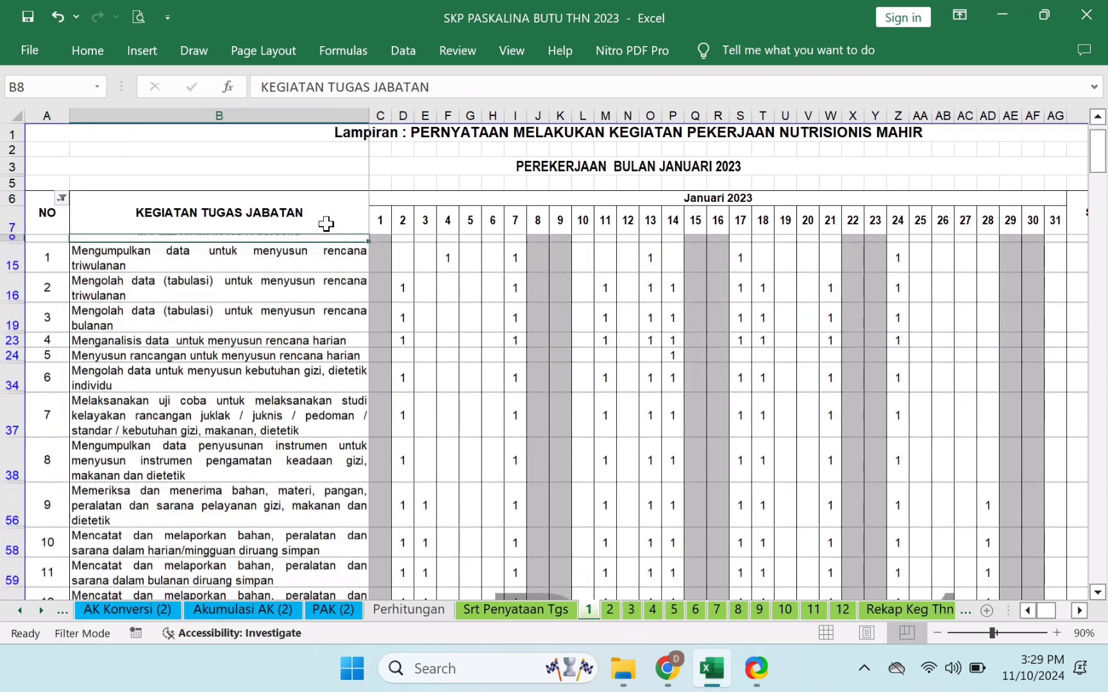
{"action": "left_click", "coordinate": [63, 200]}
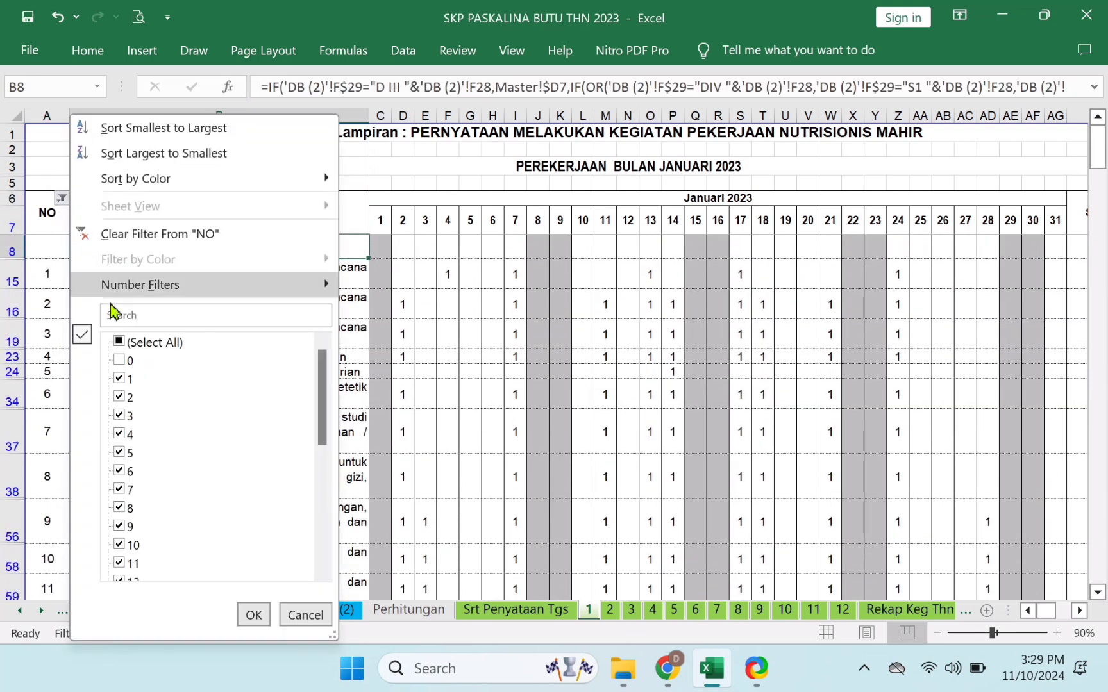
{"action": "left_click", "coordinate": [128, 344]}
{"action": "left_click", "coordinate": [128, 360]}
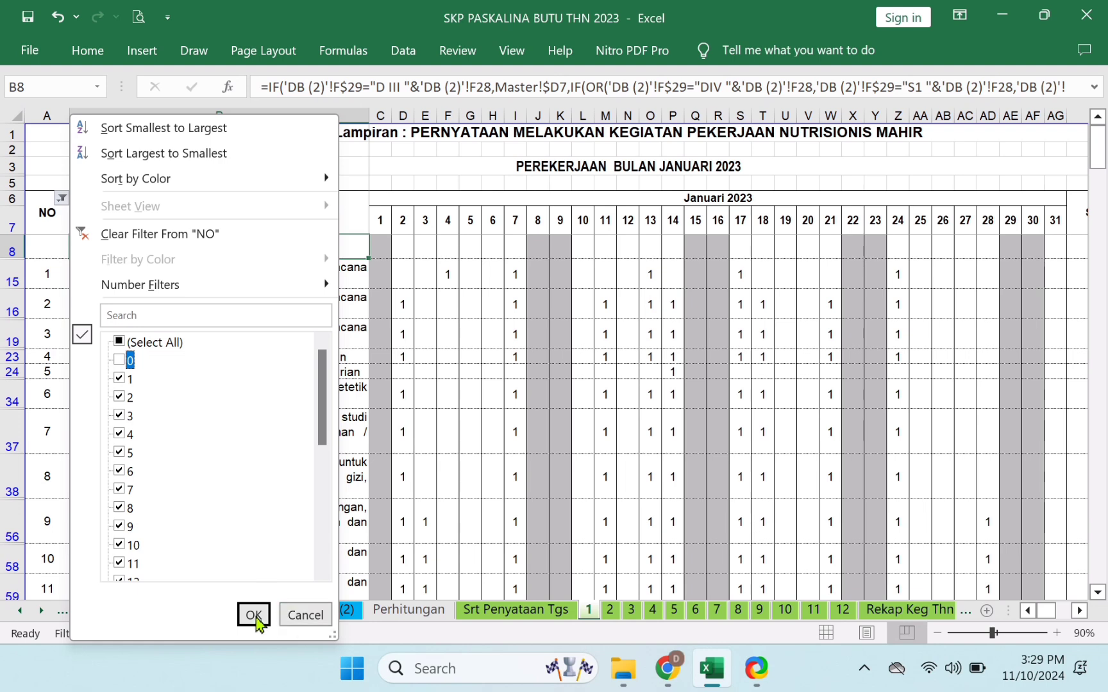
{"action": "left_click", "coordinate": [253, 615]}
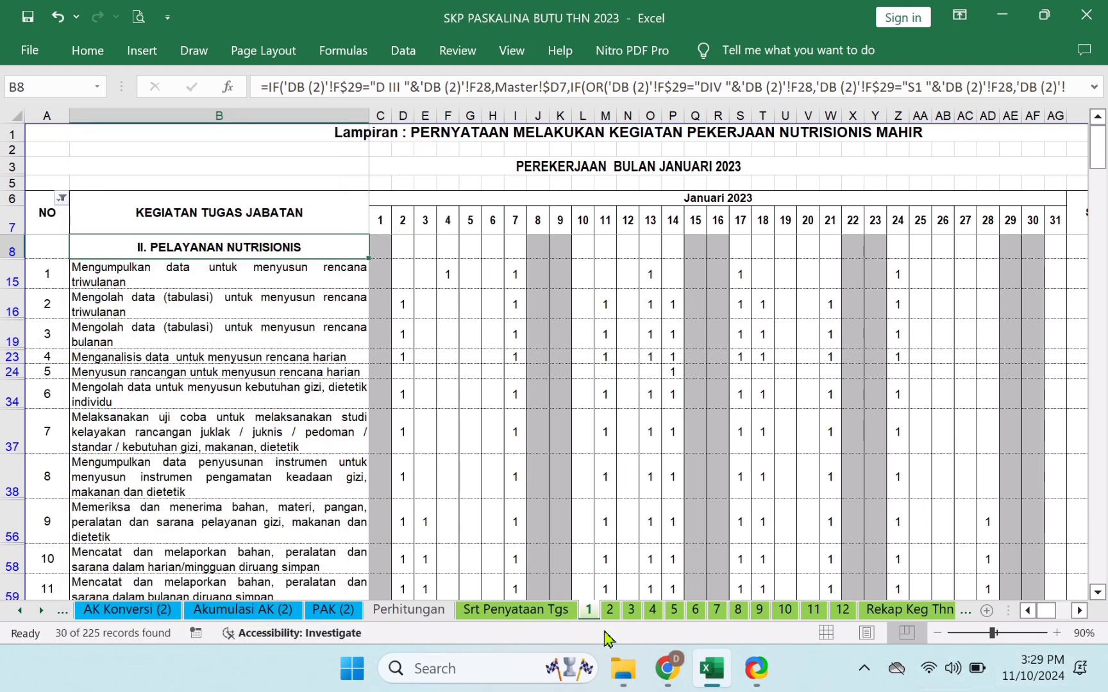
{"action": "left_click", "coordinate": [894, 617]}
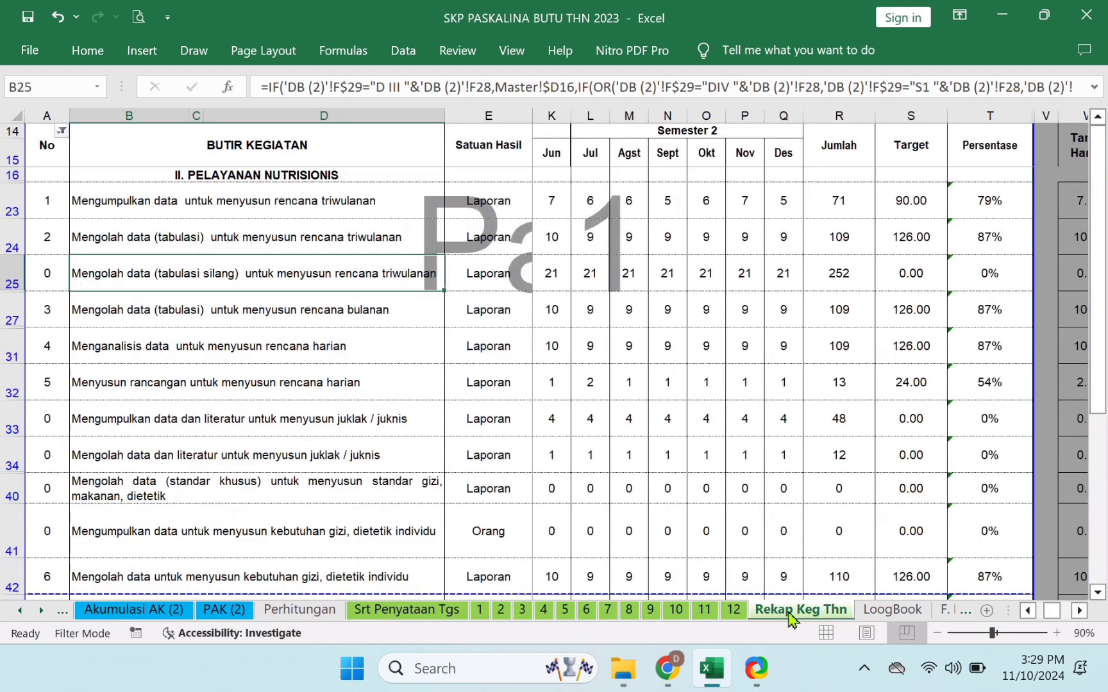
- Exclude 0 from the No column filter on Rekap Keg Thn
{"action": "left_click", "coordinate": [62, 132]}
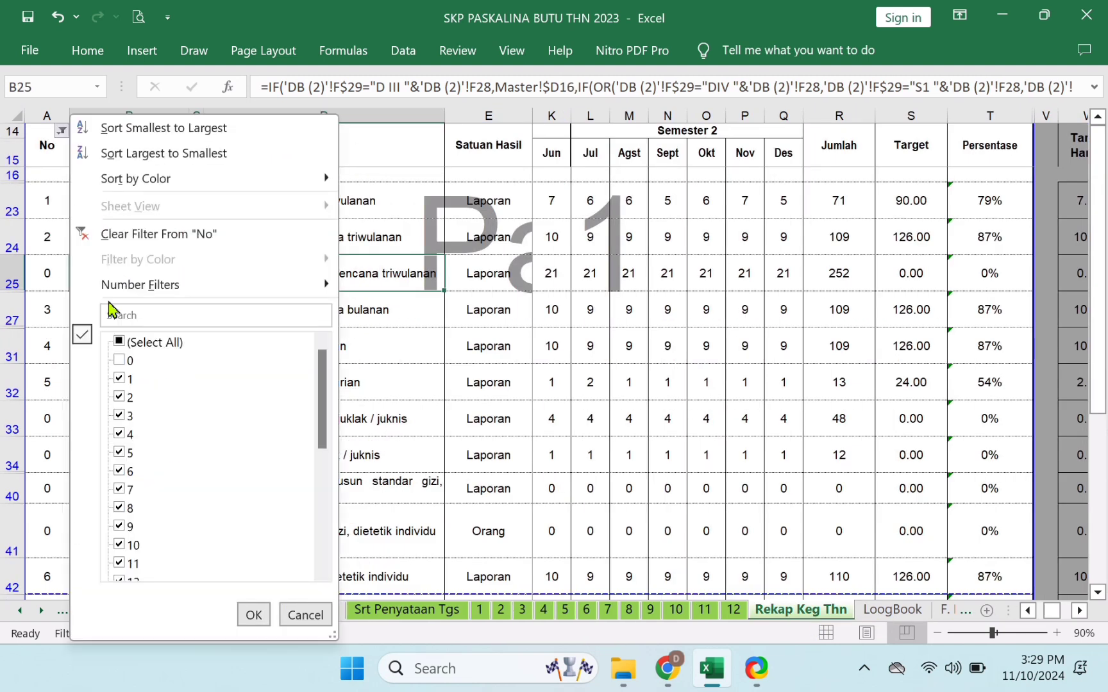
{"action": "left_click", "coordinate": [129, 367]}
{"action": "left_click", "coordinate": [253, 615]}
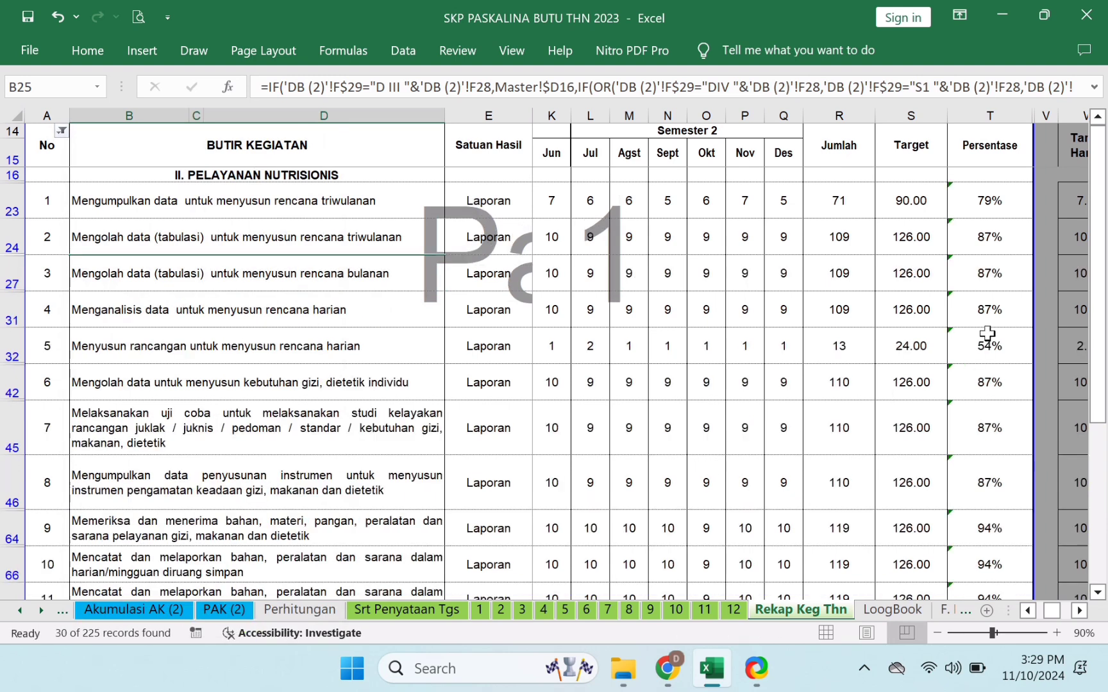
- Check item 1's Persentase and Target formulas and select the Target values in rows 23–66
{"action": "left_click", "coordinate": [990, 200]}
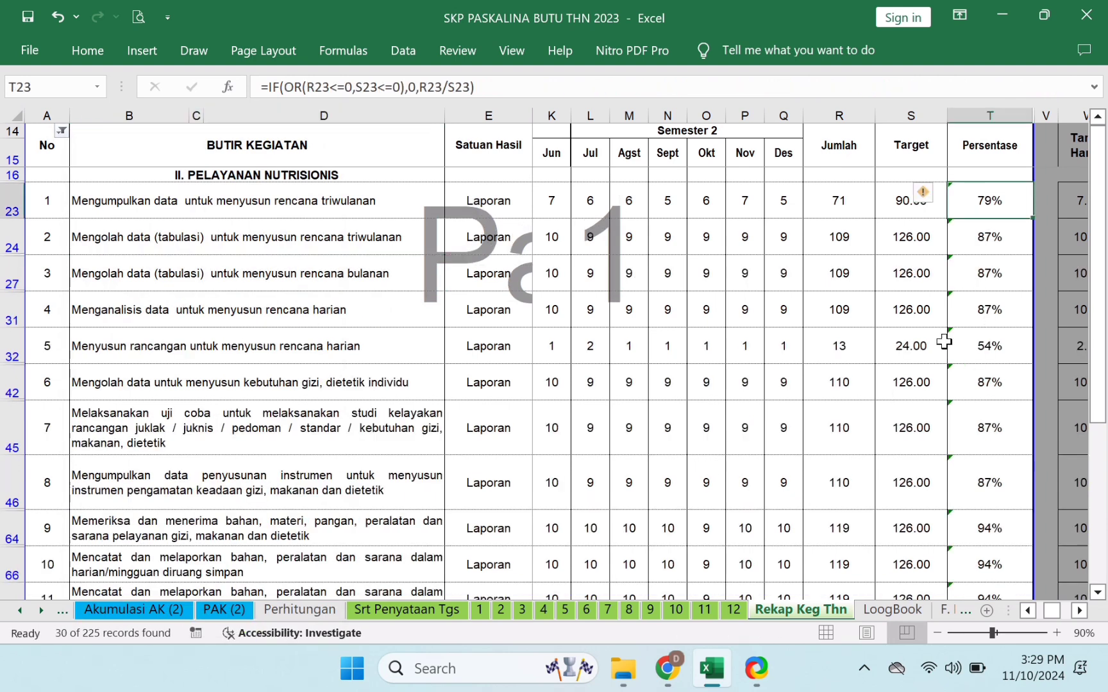
{"action": "left_click", "coordinate": [903, 210]}
{"action": "key", "text": "Down"}
{"action": "key", "text": "Down"}
{"action": "key", "text": "Down"}
{"action": "key", "text": "Down"}
{"action": "key", "text": "Down"}
{"action": "key", "text": "Down"}
{"action": "key", "text": "Down"}
{"action": "key", "text": "Down"}
{"action": "key", "text": "Down"}
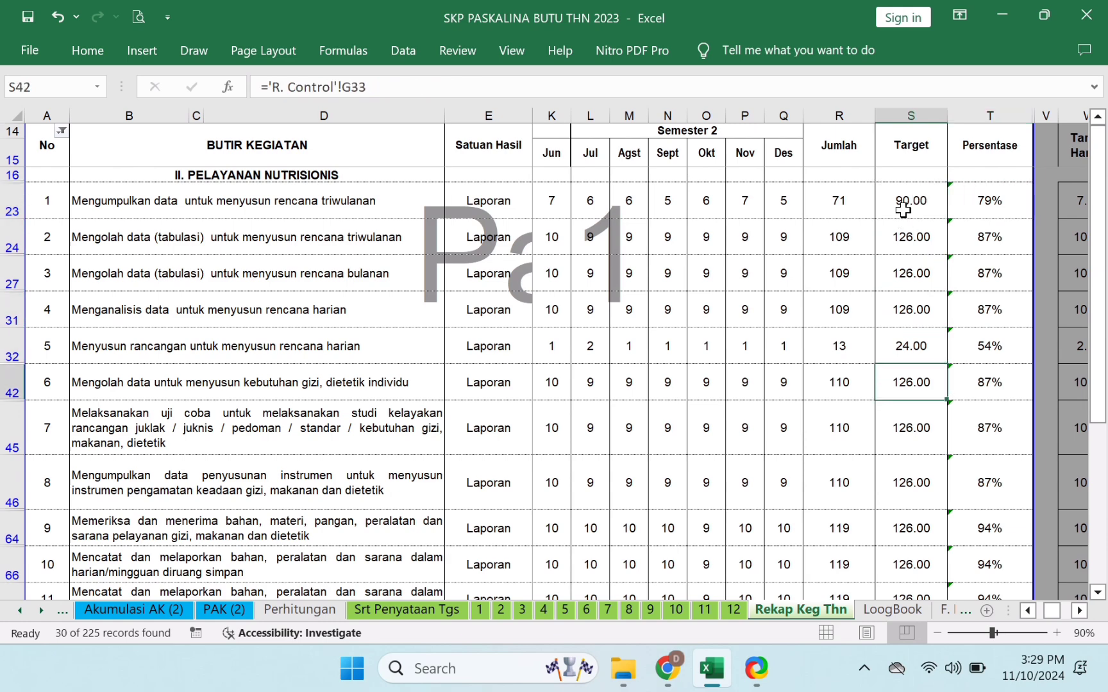
{"action": "key", "text": "Down"}
{"action": "key", "text": "Down"}
{"action": "key", "text": "Down"}
{"action": "key", "text": "Down"}
{"action": "key", "text": "Down"}
{"action": "key", "text": "Down"}
{"action": "key", "text": "Down"}
{"action": "key", "text": "Down"}
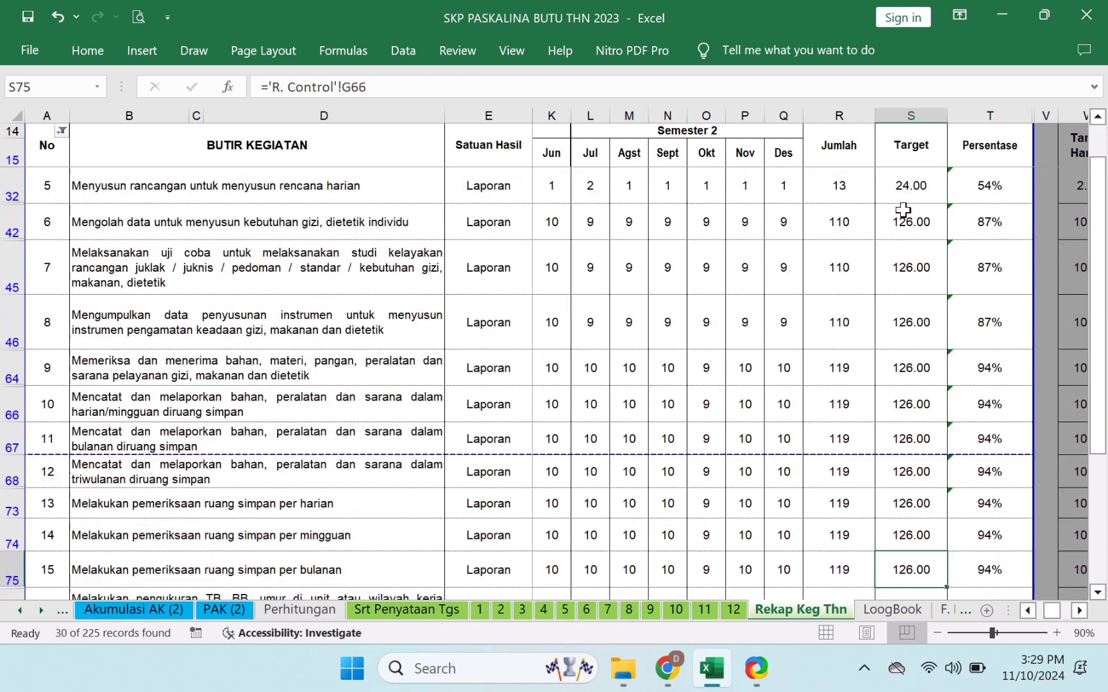
{"action": "key", "text": "Down"}
{"action": "key", "text": "Down"}
{"action": "key", "text": "Down"}
{"action": "key", "text": "Down"}
{"action": "key", "text": "Down"}
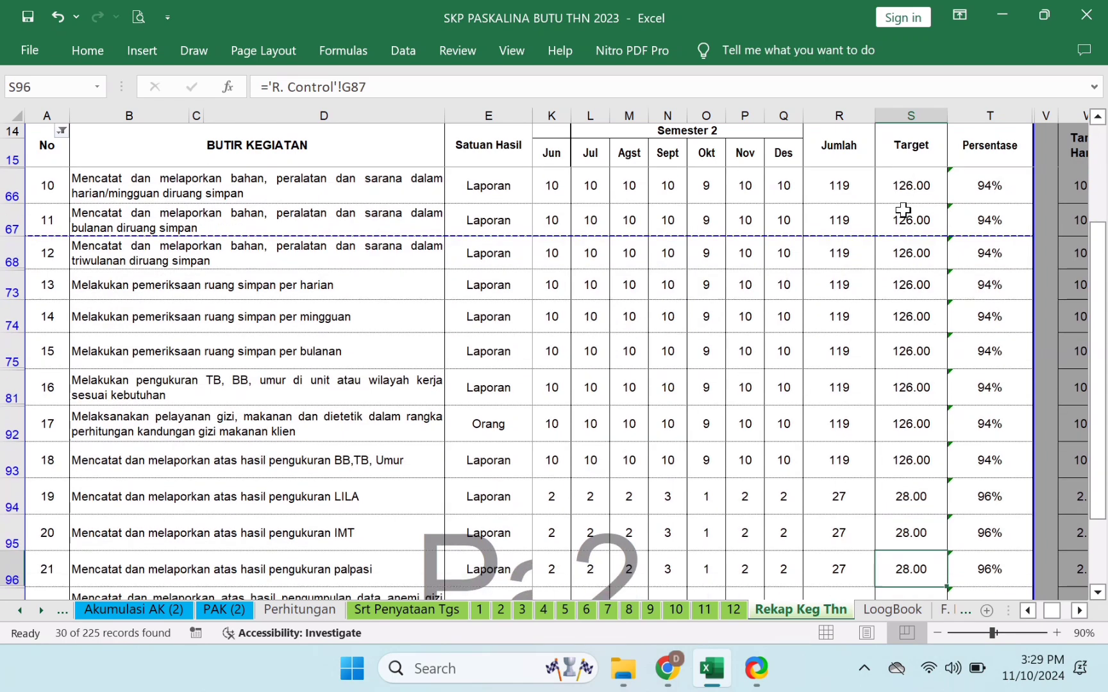
{"action": "key", "text": "Down"}
{"action": "key", "text": "Down"}
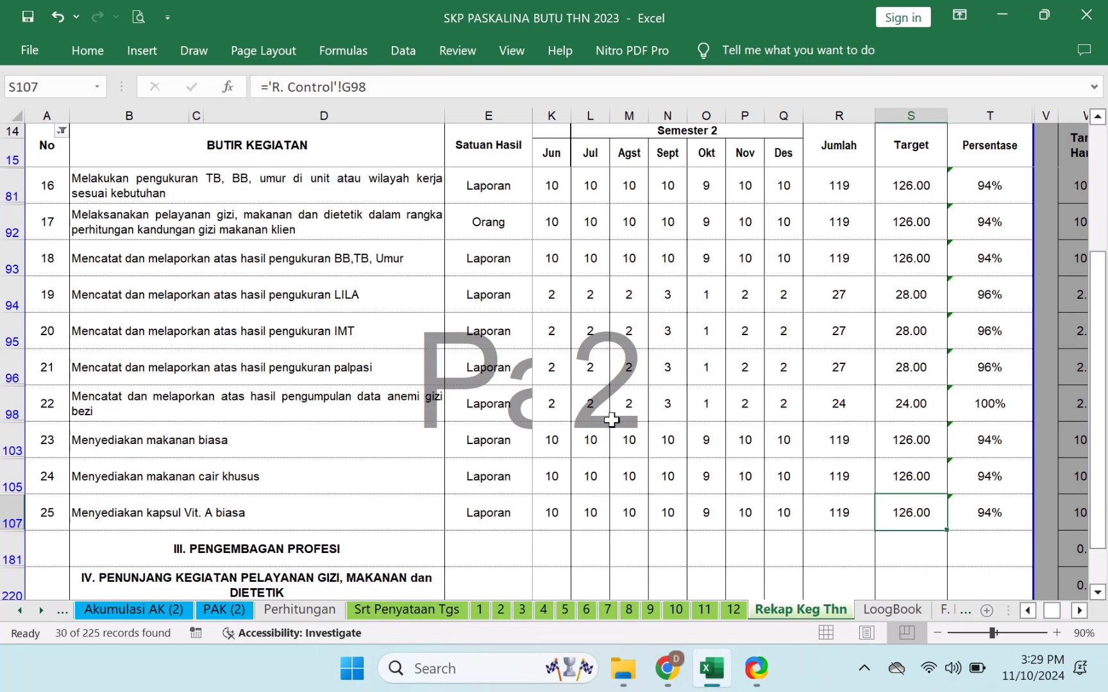
{"action": "scroll", "coordinate": [914, 297], "scroll_direction": "up", "scroll_amount": 5}
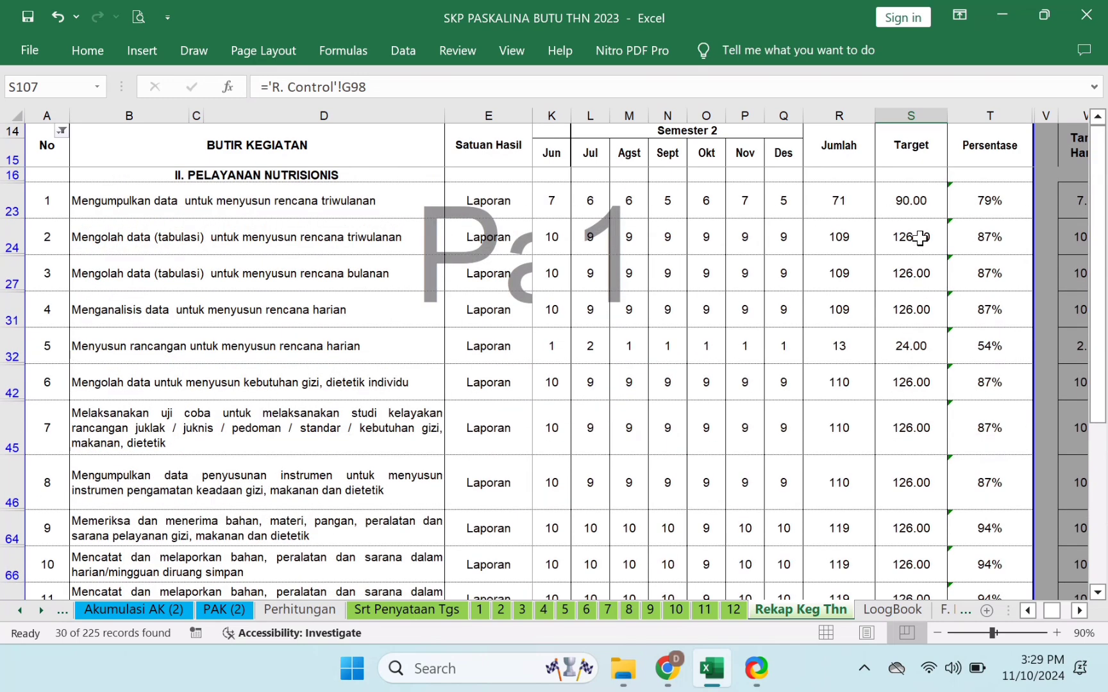
{"action": "left_click_drag", "start_coordinate": [913, 205], "coordinate": [913, 564]}
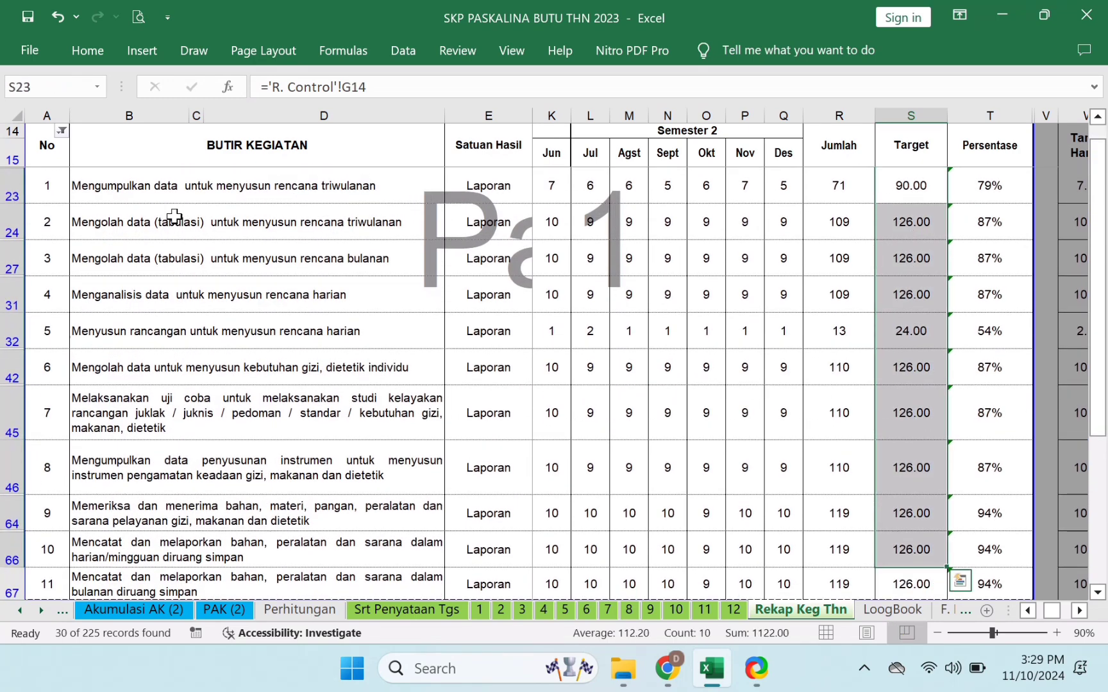
- Select items 1–5's Jul–Nov values, then return to R. Control and check item 1's yearly 90
{"action": "left_click", "coordinate": [168, 196]}
{"action": "left_click_drag", "start_coordinate": [569, 192], "coordinate": [759, 343]}
{"action": "left_click", "coordinate": [22, 618]}
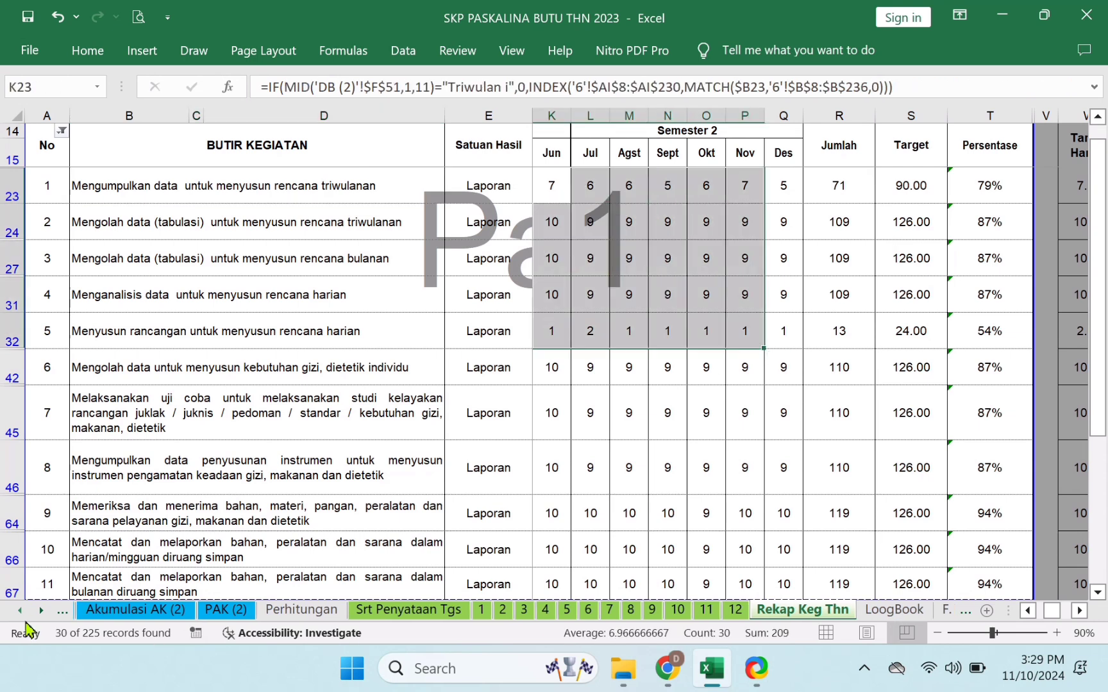
{"action": "left_click", "coordinate": [23, 618]}
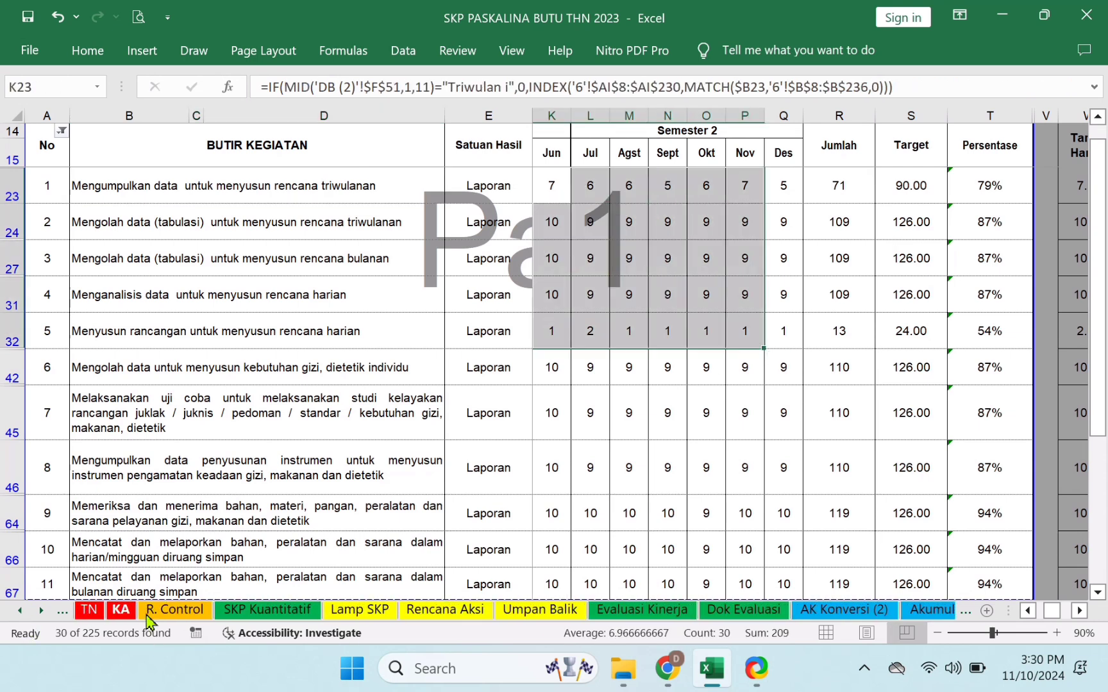
{"action": "left_click", "coordinate": [168, 610]}
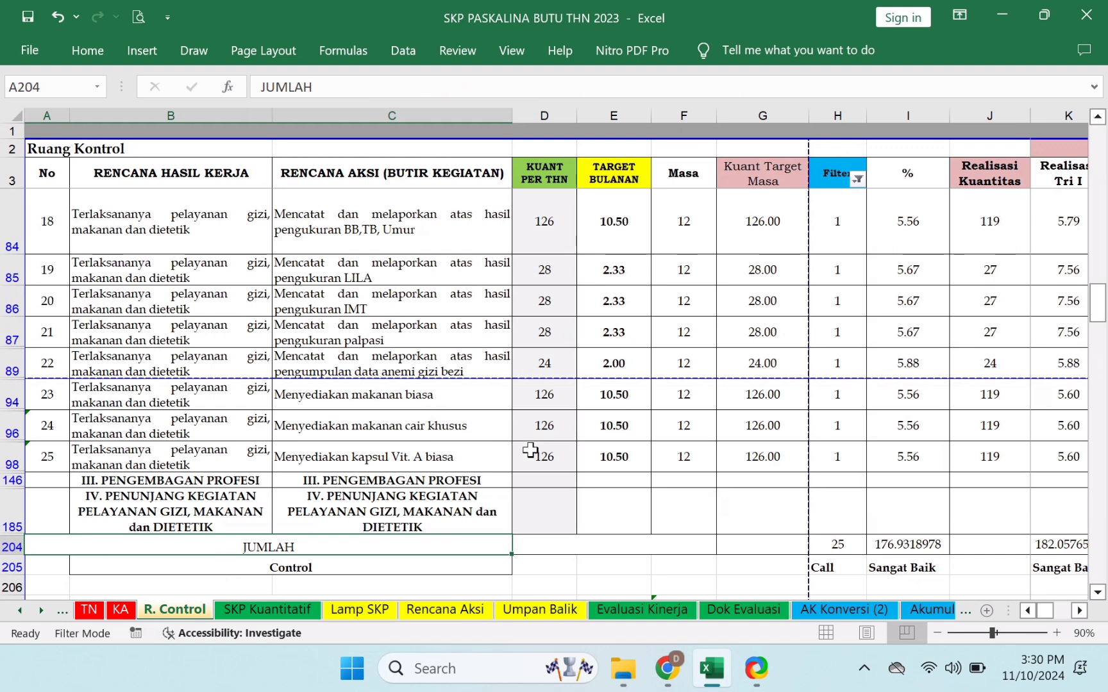
{"action": "scroll", "coordinate": [536, 449], "scroll_direction": "up", "scroll_amount": 5}
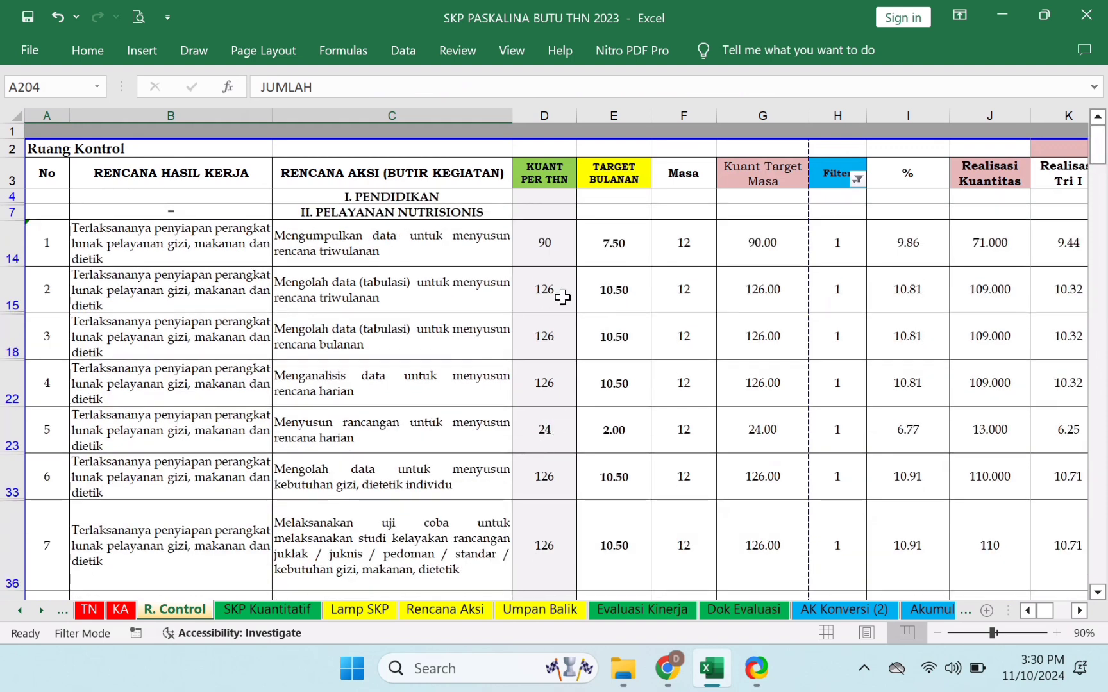
{"action": "left_click", "coordinate": [554, 248]}
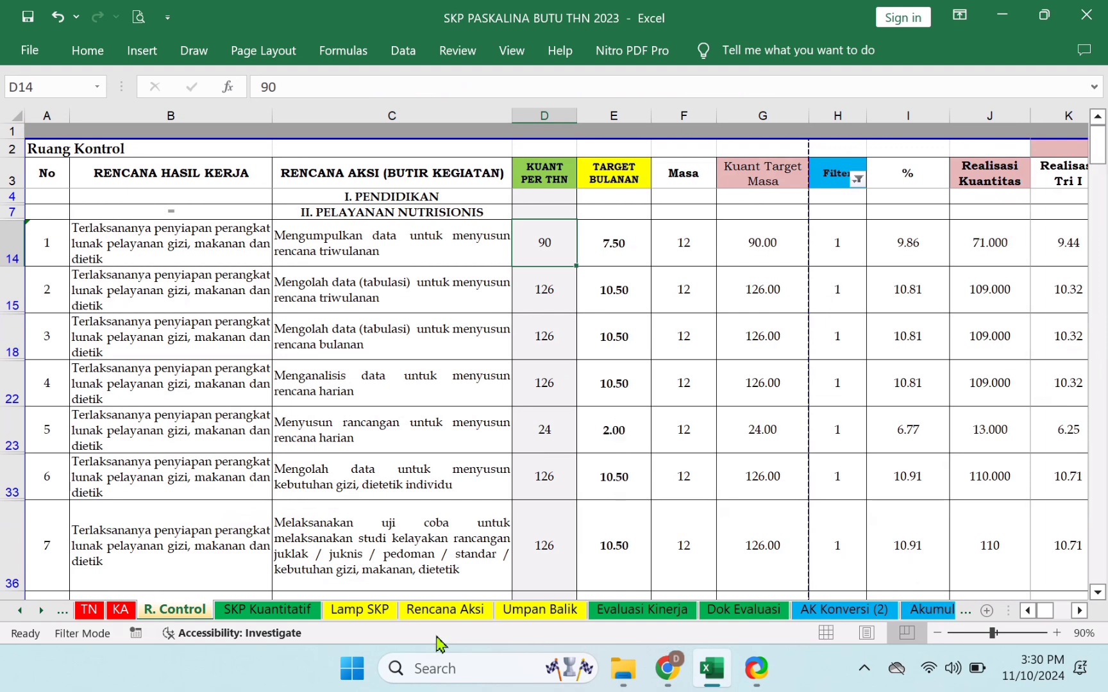
- Scroll the sheet tab bar toward the later worksheets
{"action": "left_click", "coordinate": [41, 610]}
{"action": "left_click", "coordinate": [41, 610]}
{"action": "left_click", "coordinate": [41, 610]}
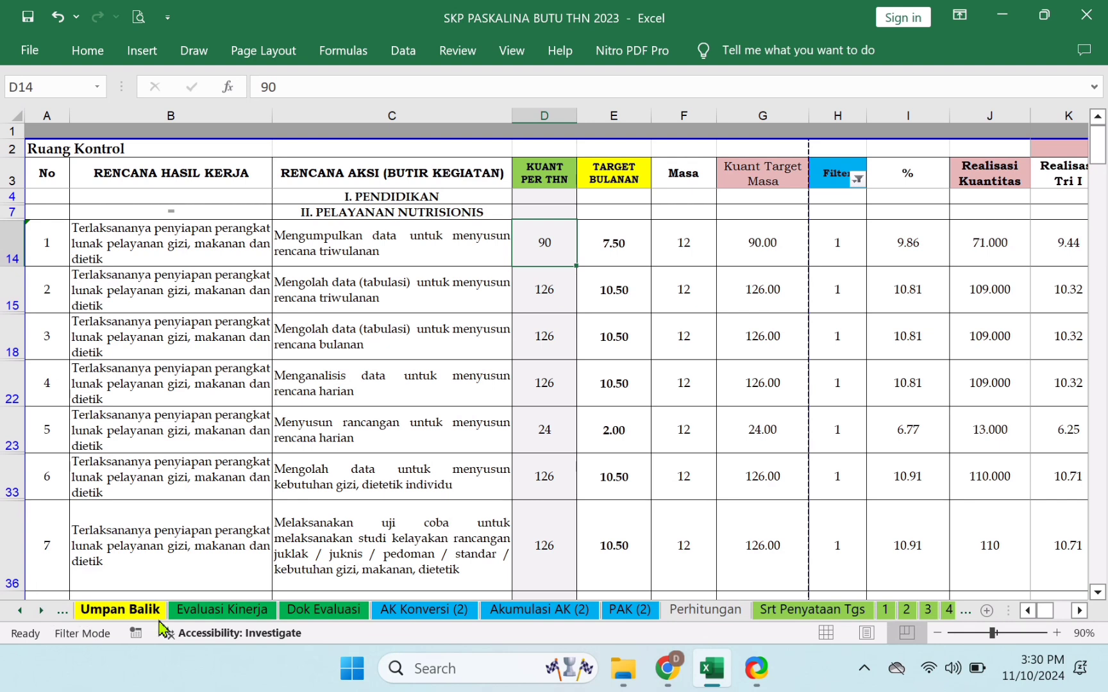
- View Evaluasi Kinerja, then check item 1's Target and Jumlah on Rekap Keg Thn
{"action": "left_click", "coordinate": [224, 612]}
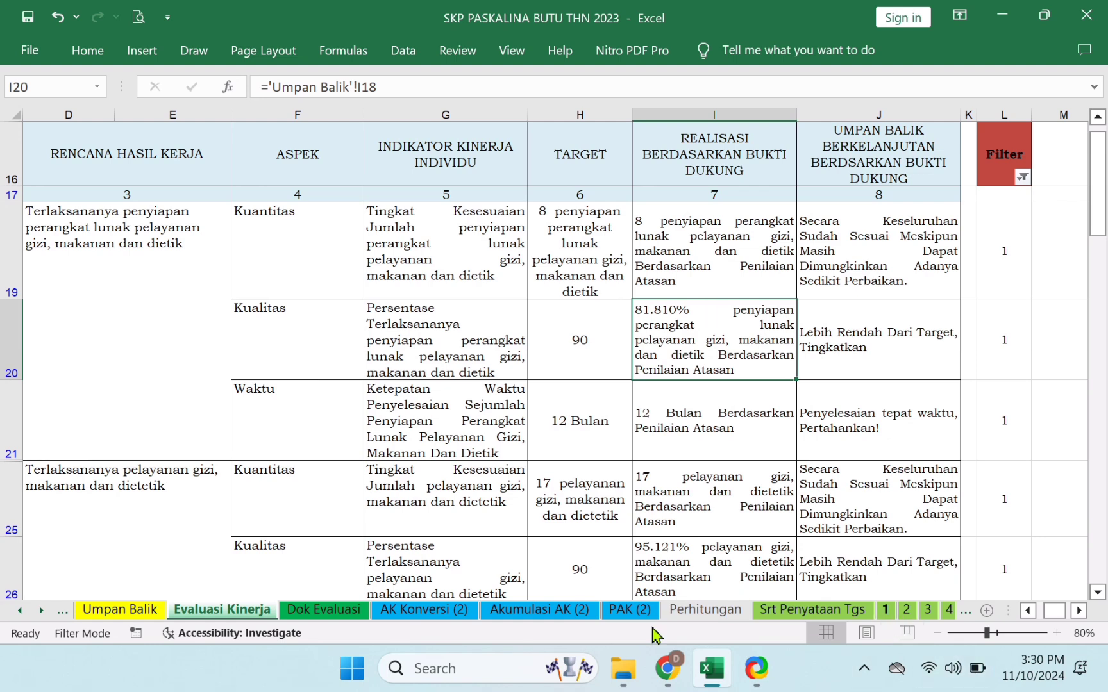
{"action": "left_click", "coordinate": [45, 611]}
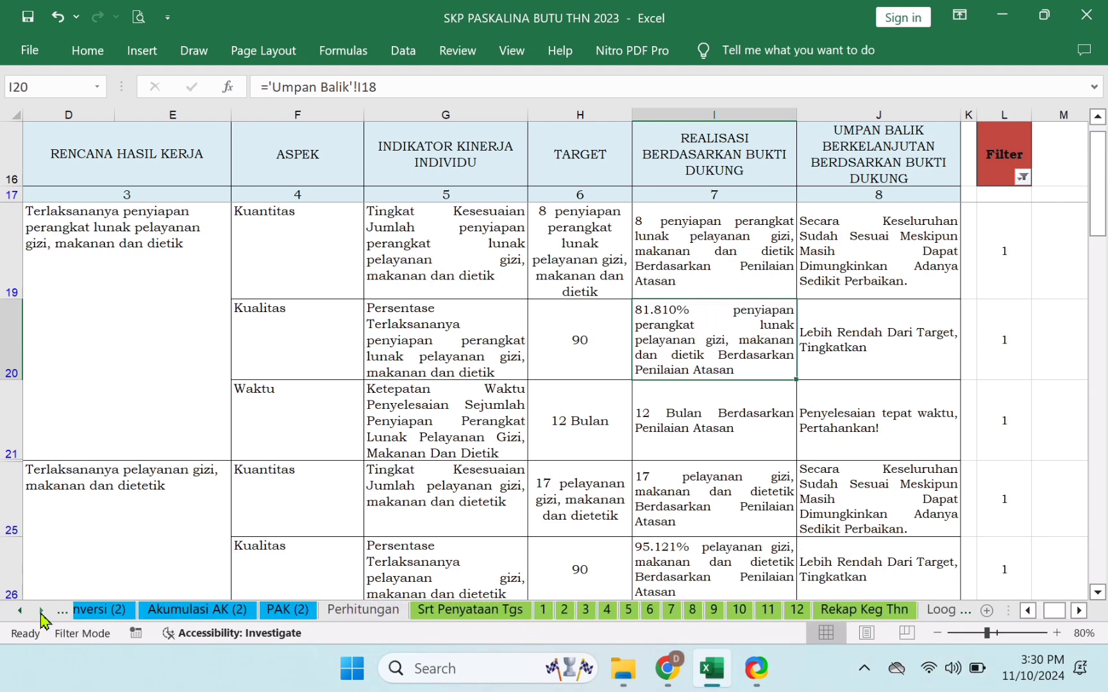
{"action": "left_click", "coordinate": [621, 609]}
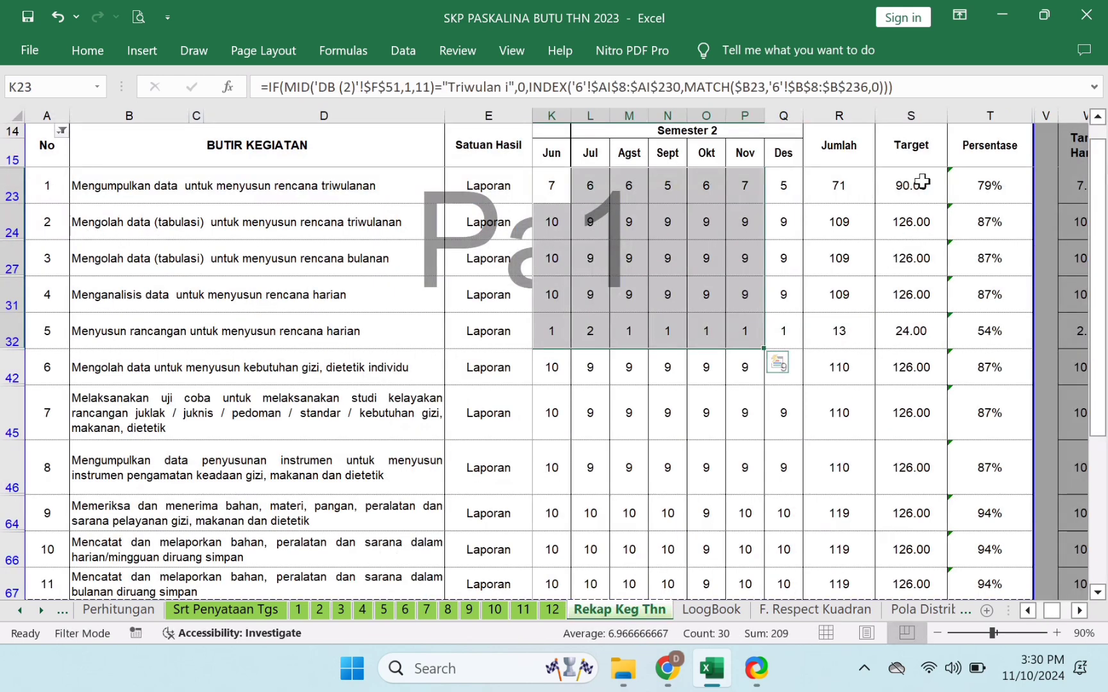
{"action": "left_click", "coordinate": [918, 182]}
{"action": "left_click", "coordinate": [839, 200]}
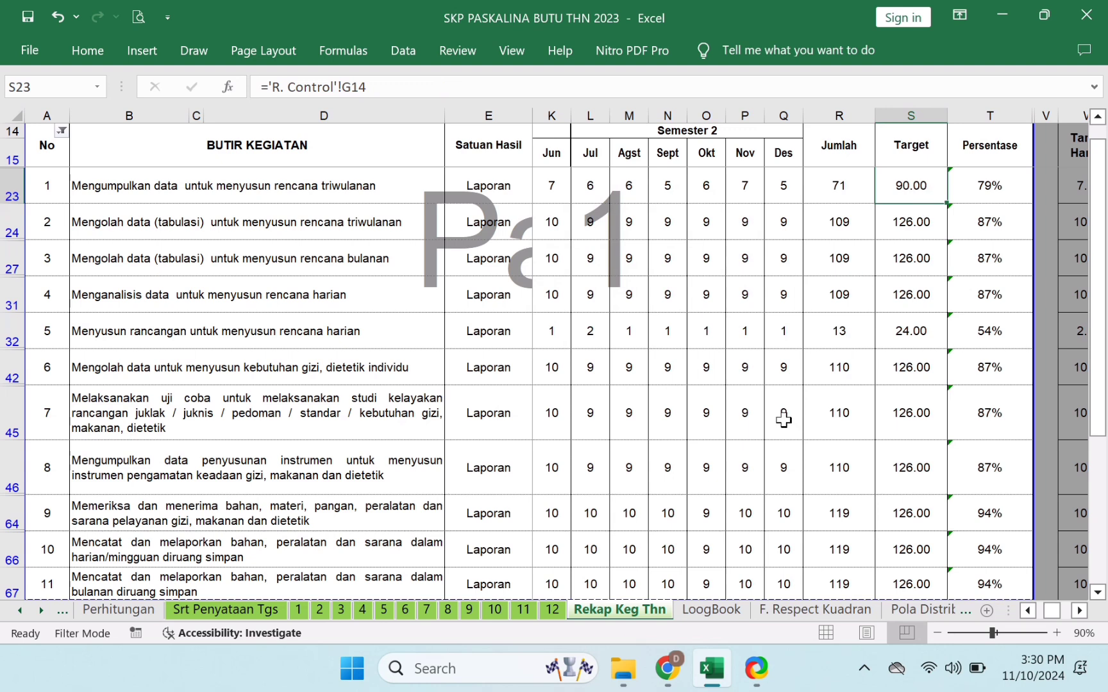
- On R. Control, select the KUANT PER THN quantities down column D from D4
{"action": "left_click", "coordinate": [20, 611]}
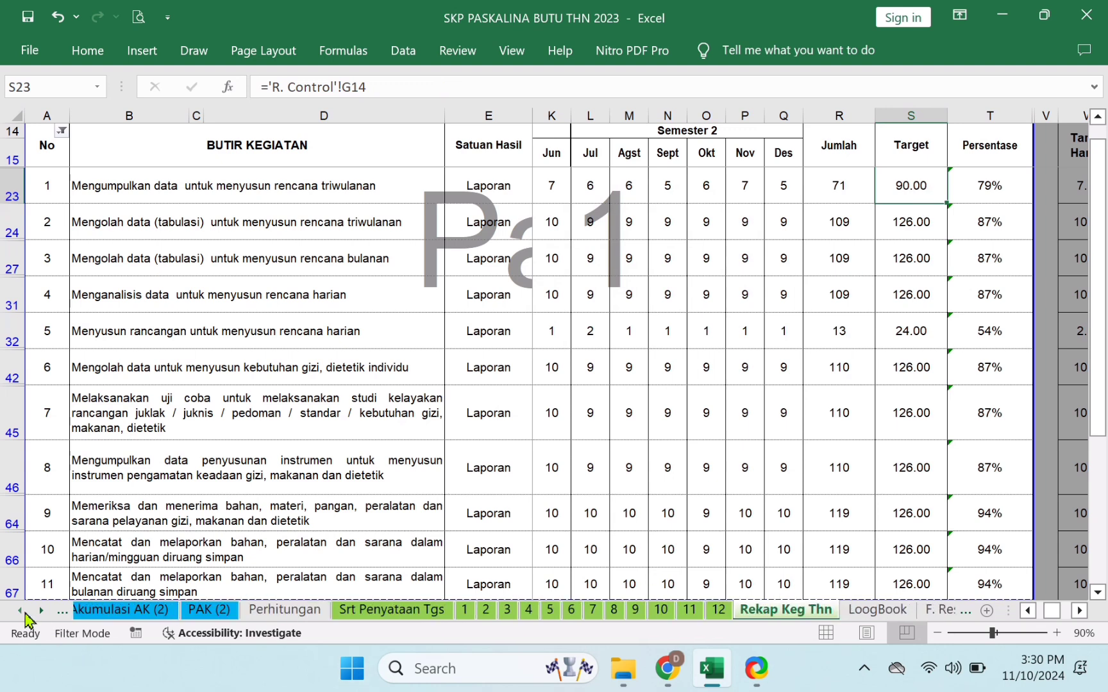
{"action": "left_click", "coordinate": [21, 612]}
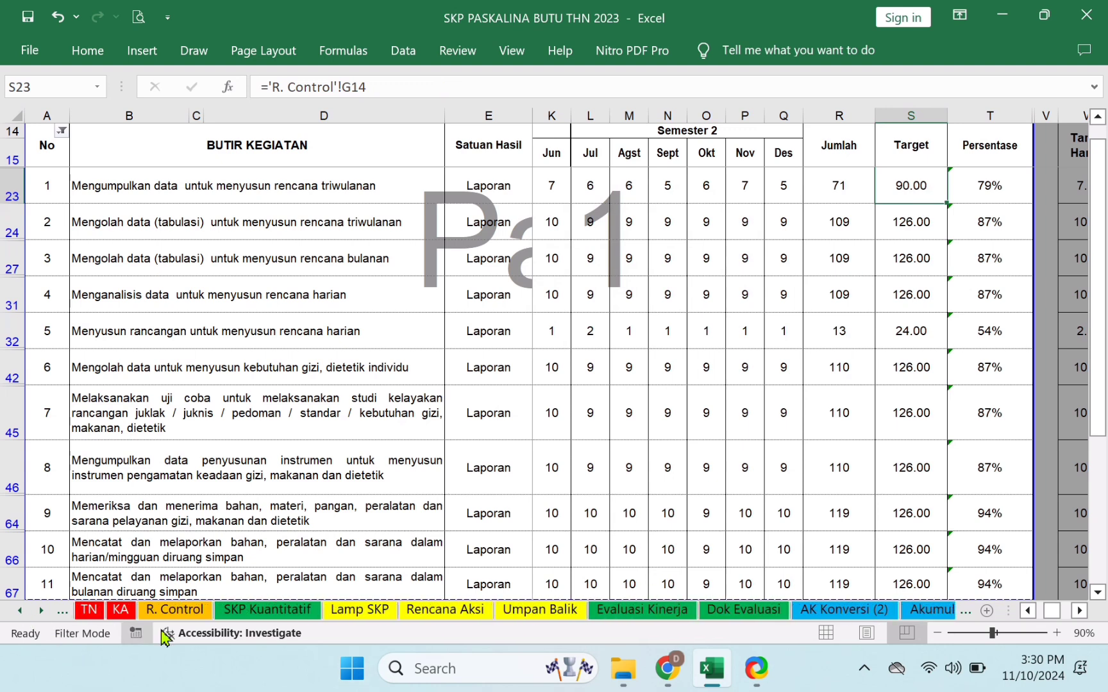
{"action": "left_click", "coordinate": [192, 613]}
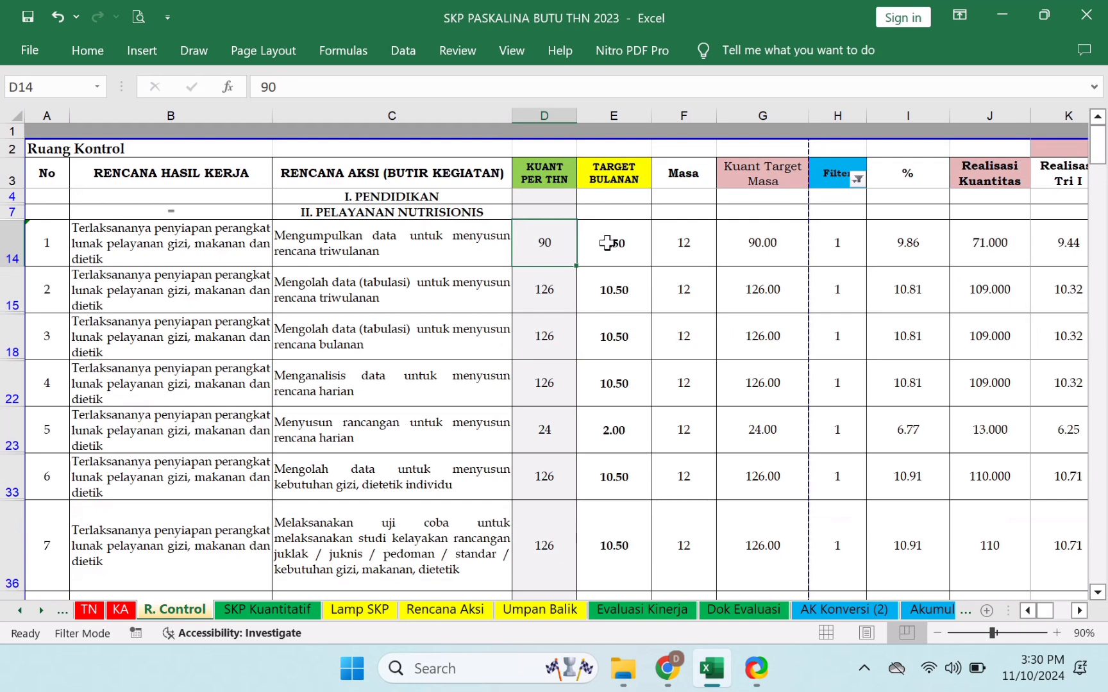
{"action": "left_click", "coordinate": [544, 176]}
{"action": "left_click", "coordinate": [559, 199]}
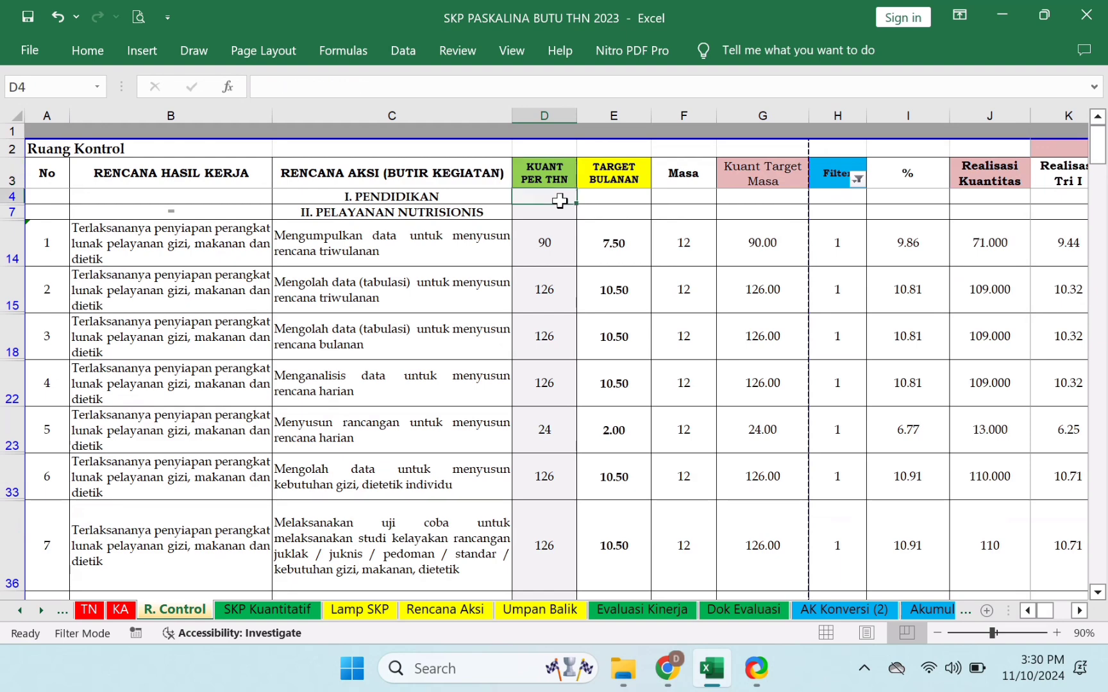
{"action": "left_click_drag", "start_coordinate": [557, 202], "coordinate": [544, 615]}
- Reapply the Filter column filter with (Select All) so every row shows again
{"action": "left_click", "coordinate": [858, 181]}
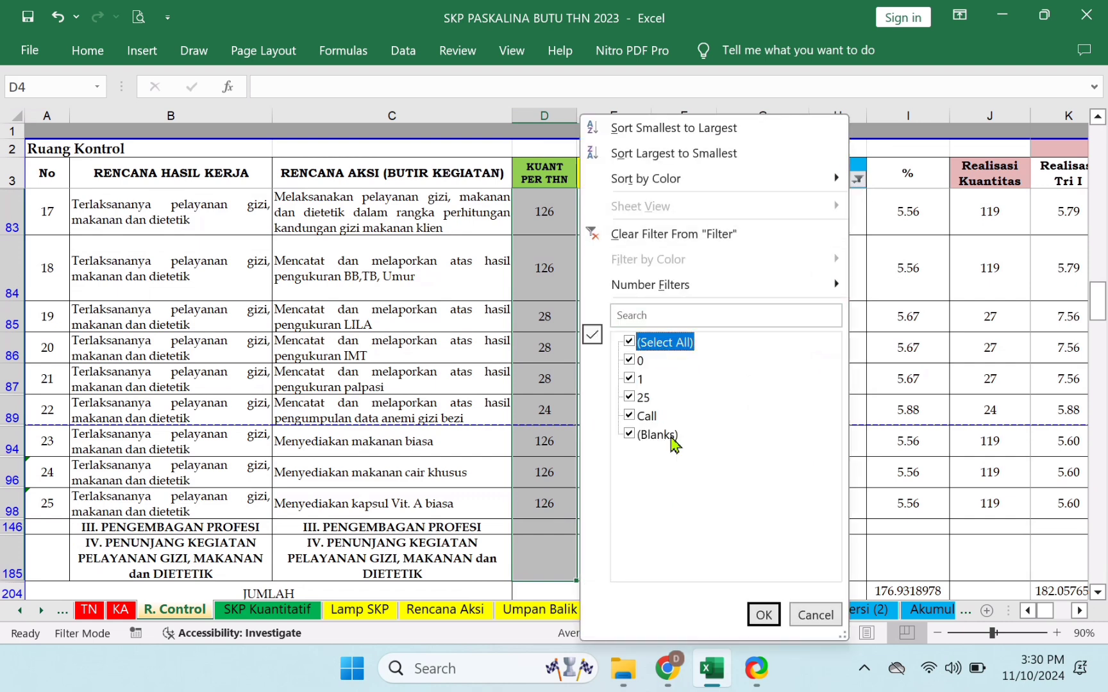
{"action": "left_click", "coordinate": [763, 615]}
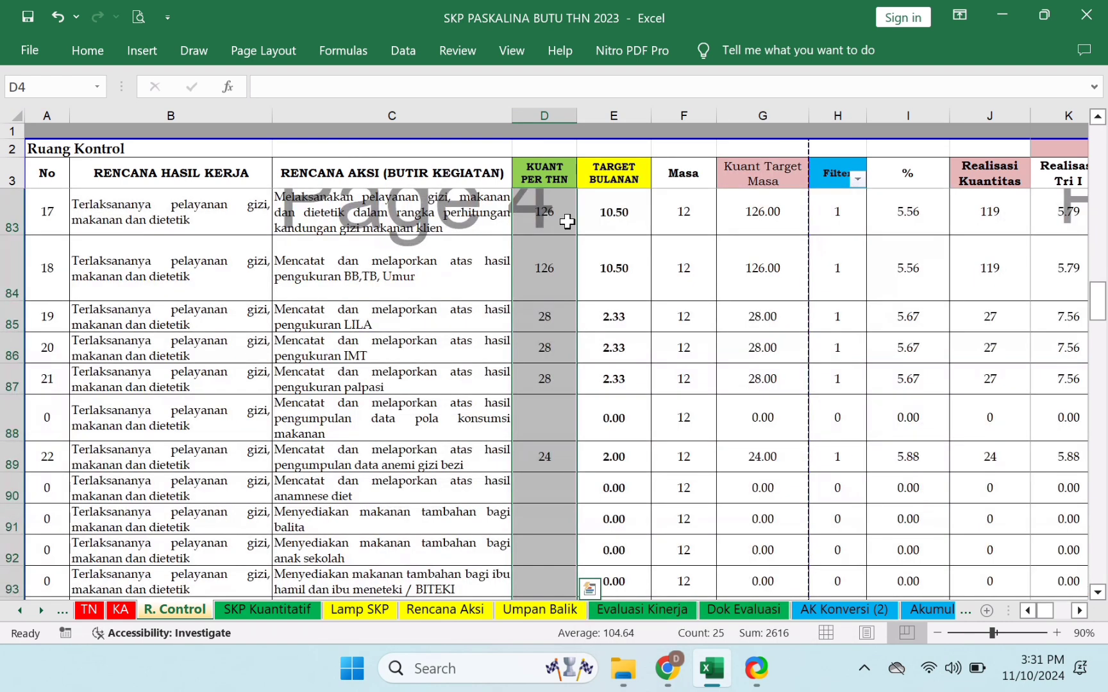
{"action": "left_click", "coordinate": [545, 171]}
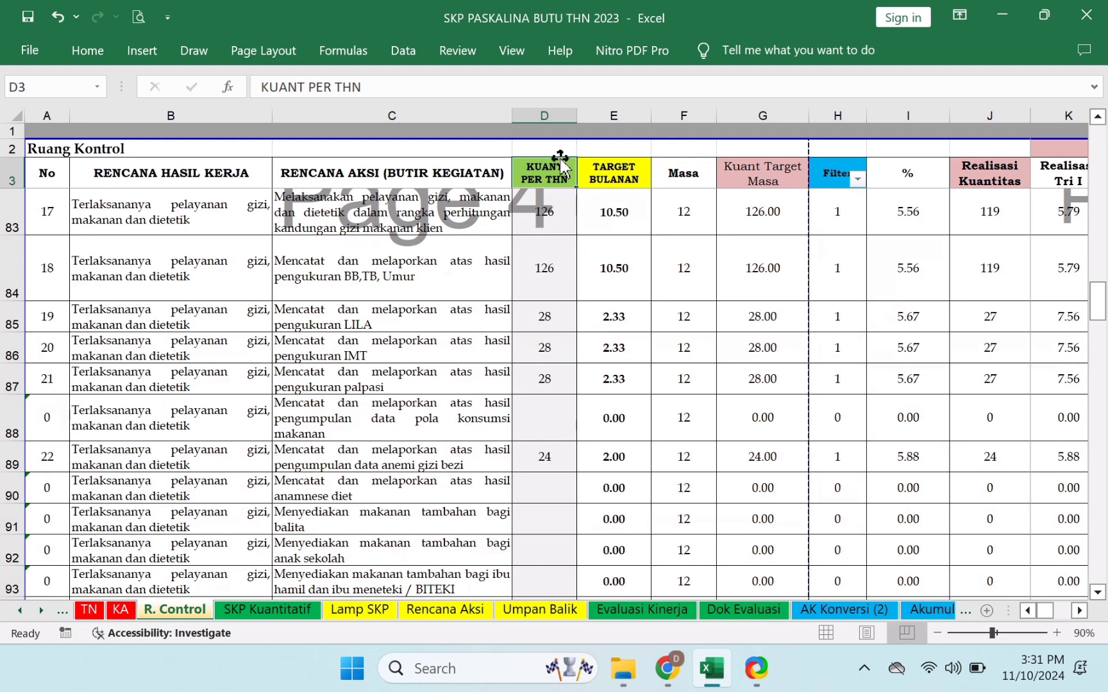
- Inspect column D quantities (D83 holding 126, empty D88) and the No column numbering
{"action": "left_click", "coordinate": [555, 114]}
{"action": "left_click", "coordinate": [555, 218]}
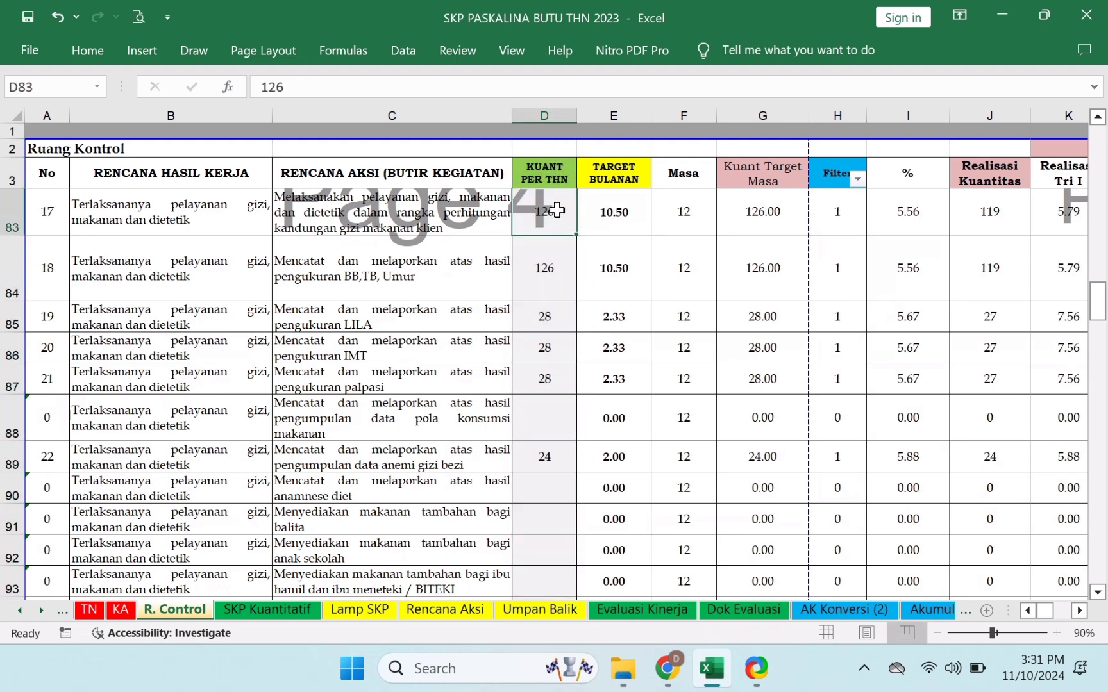
{"action": "left_click", "coordinate": [545, 519]}
{"action": "left_click", "coordinate": [555, 424]}
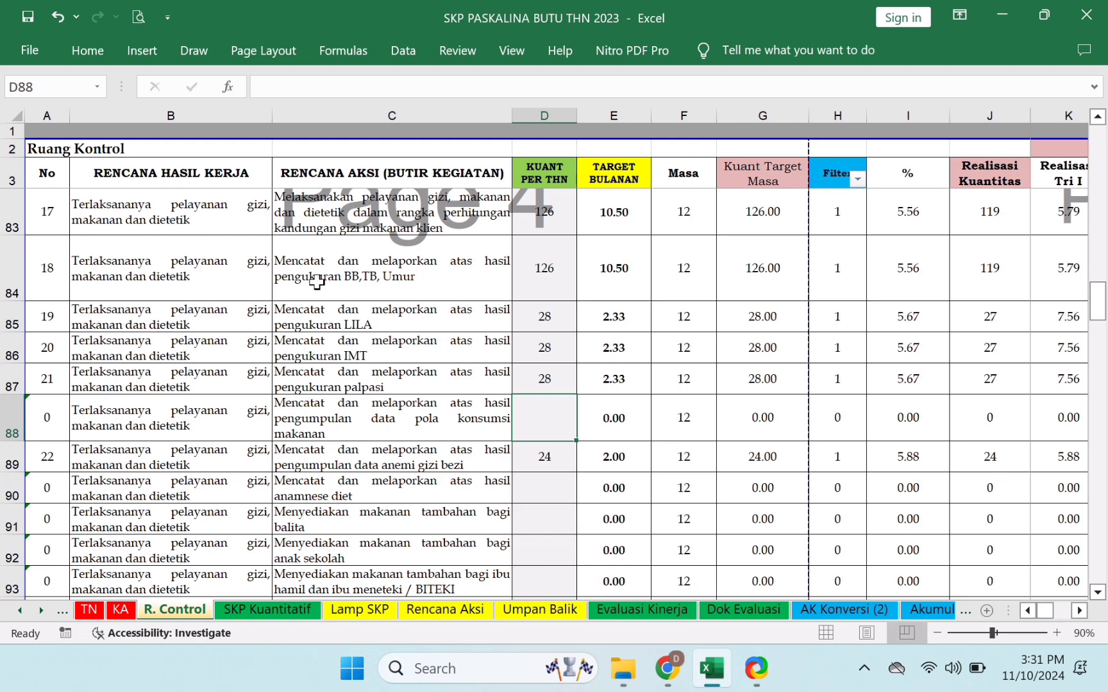
{"action": "left_click", "coordinate": [49, 211]}
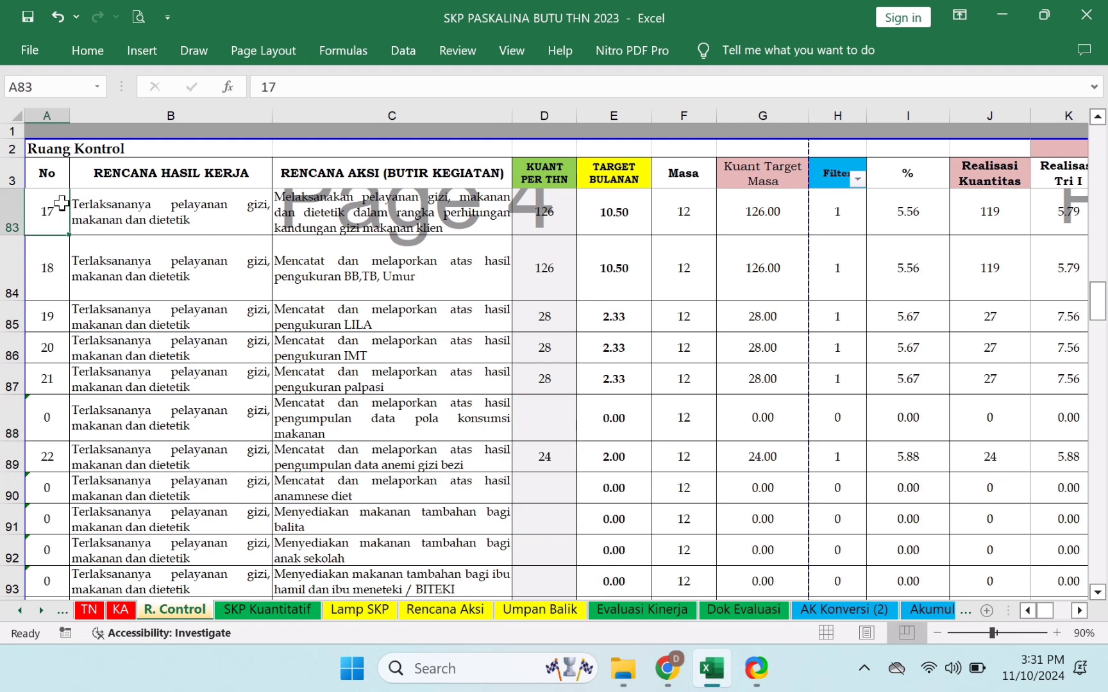
{"action": "left_click", "coordinate": [61, 178]}
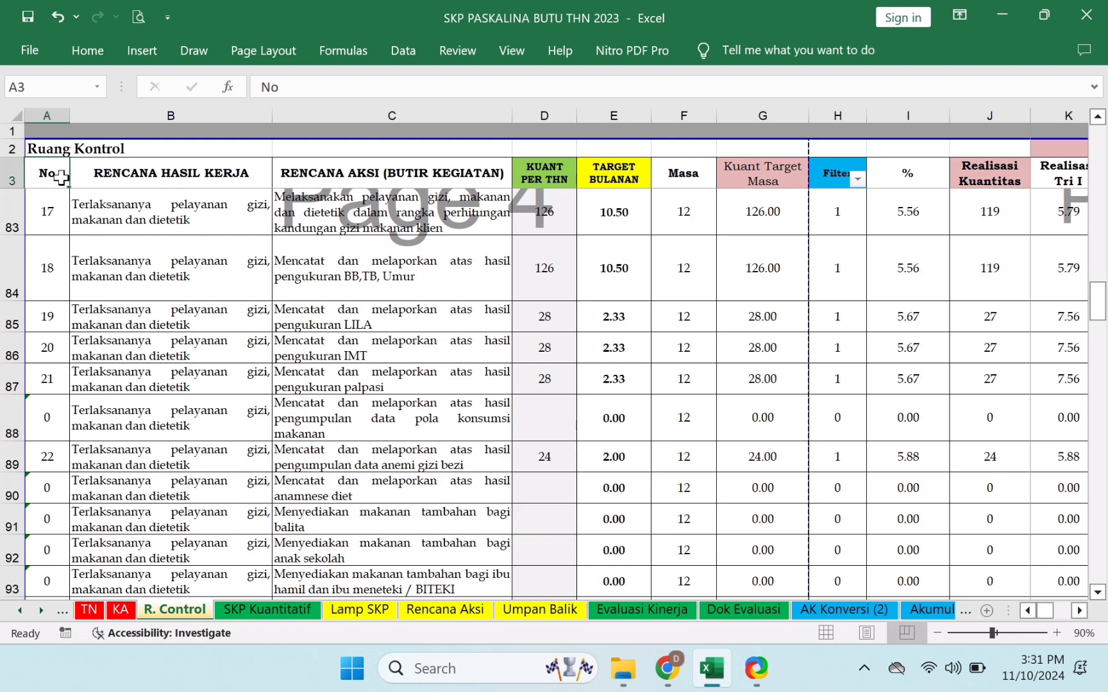
{"action": "key", "text": "Down"}
{"action": "key", "text": "Down"}
{"action": "key", "text": "Down"}
{"action": "key", "text": "Down"}
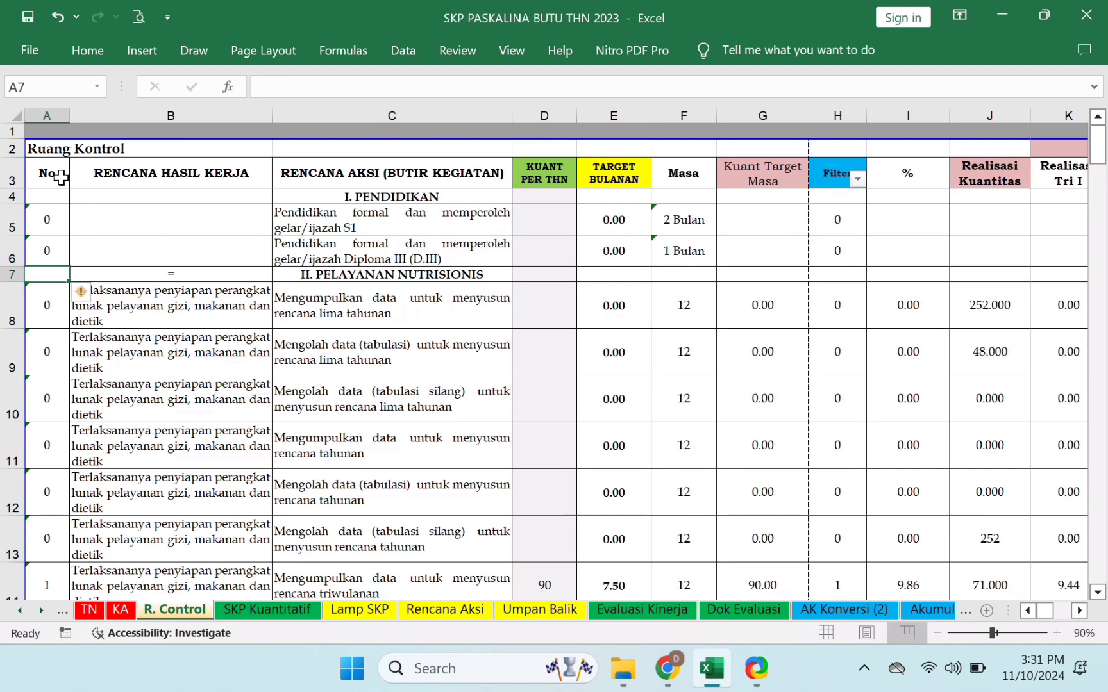
{"action": "key", "text": "Down"}
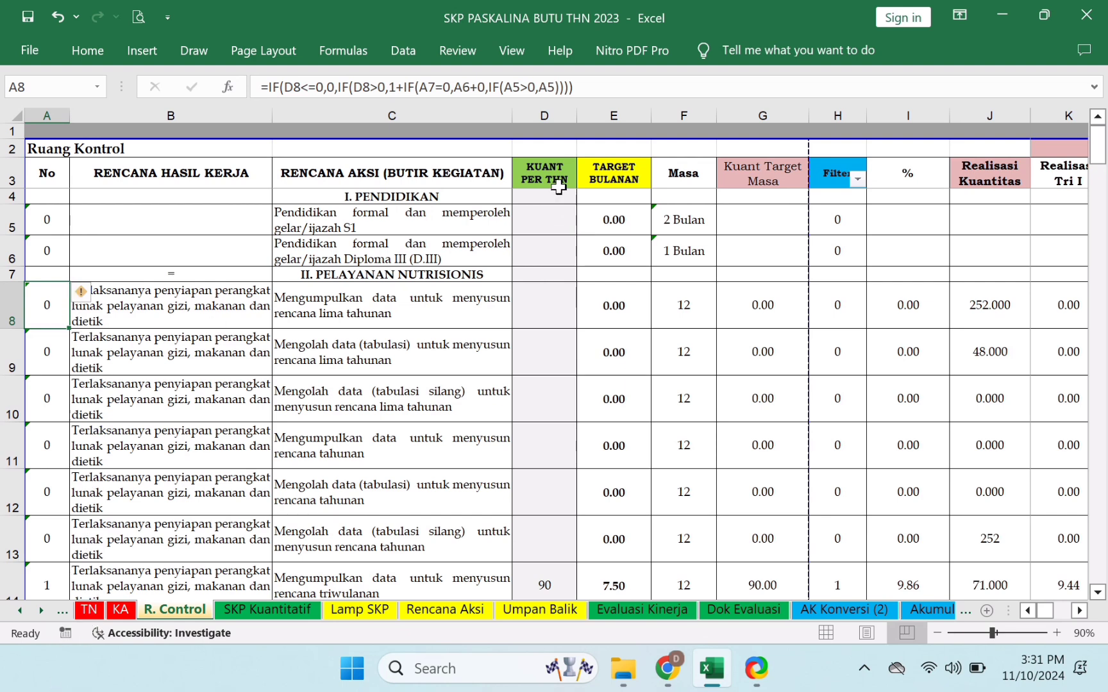
{"action": "left_click_drag", "start_coordinate": [544, 208], "coordinate": [553, 506]}
{"action": "scroll", "coordinate": [32, 302], "scroll_direction": "up", "scroll_amount": 2}
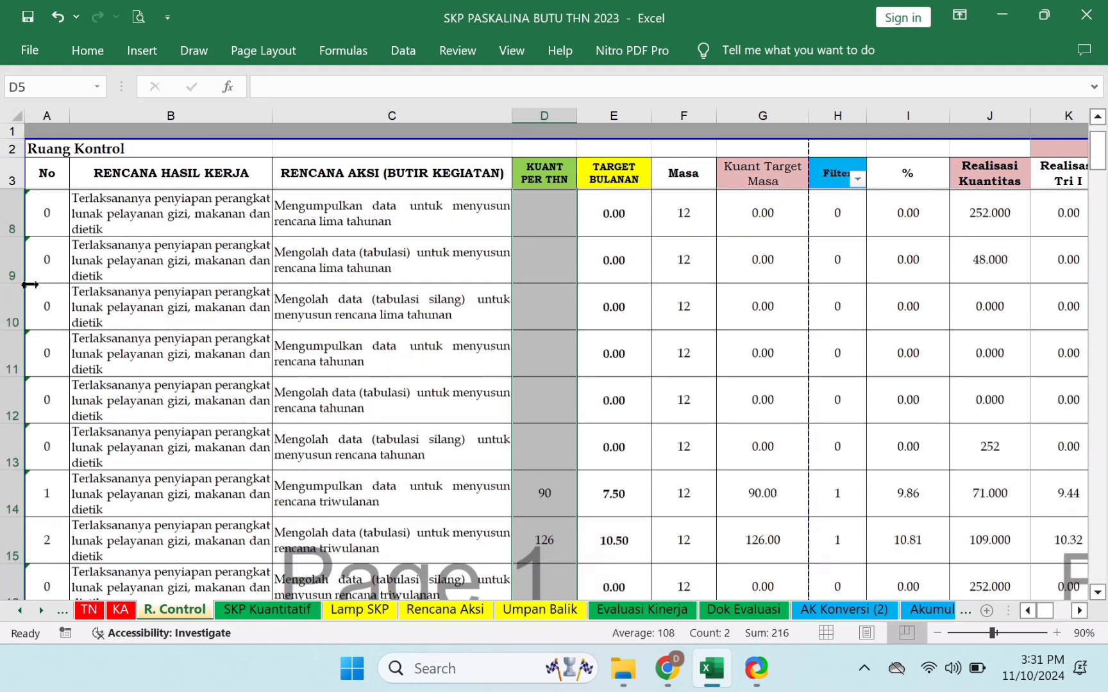
{"action": "left_click", "coordinate": [45, 307]}
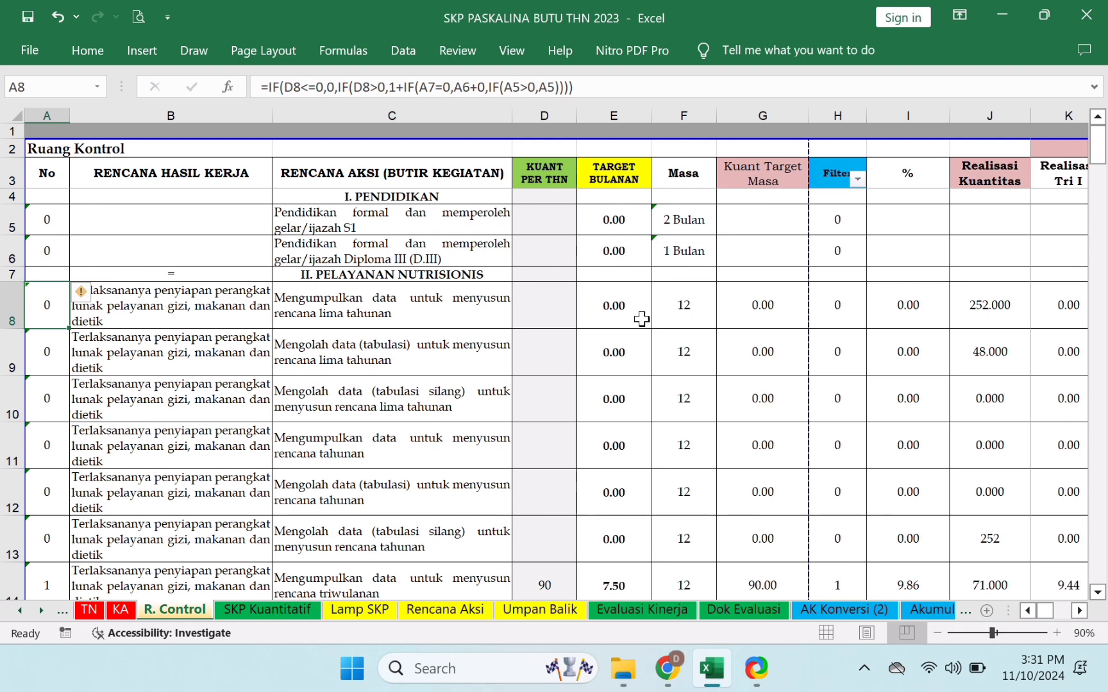
{"action": "left_click", "coordinate": [539, 359]}
{"action": "left_click", "coordinate": [540, 441]}
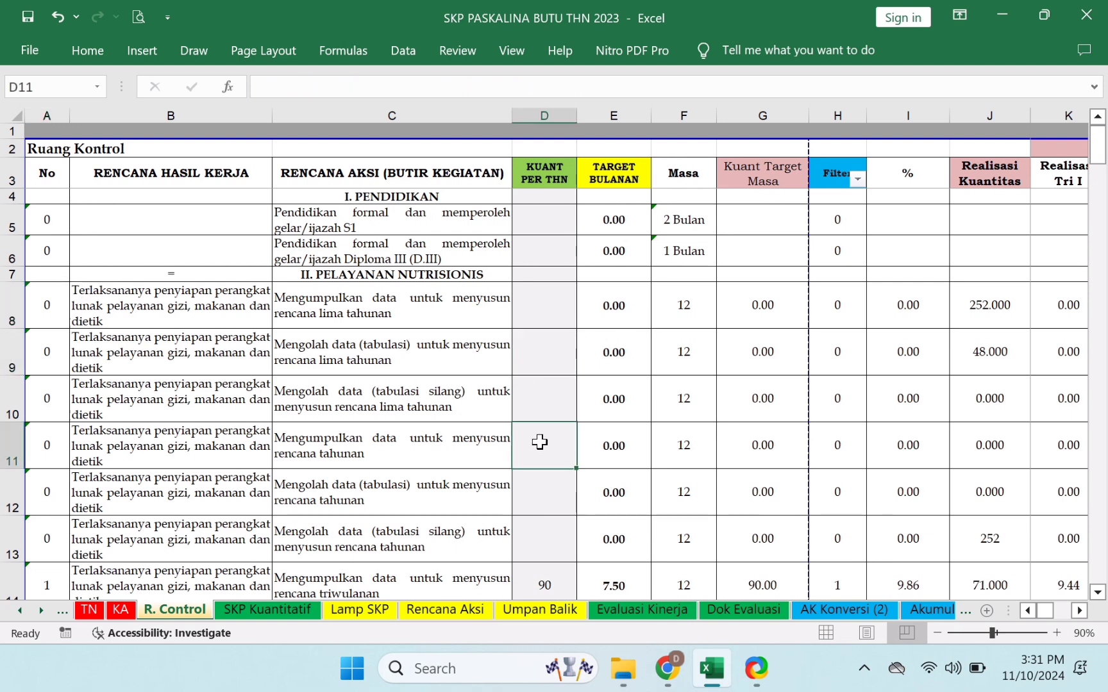
{"action": "left_click", "coordinate": [547, 531]}
{"action": "left_click", "coordinate": [554, 572]}
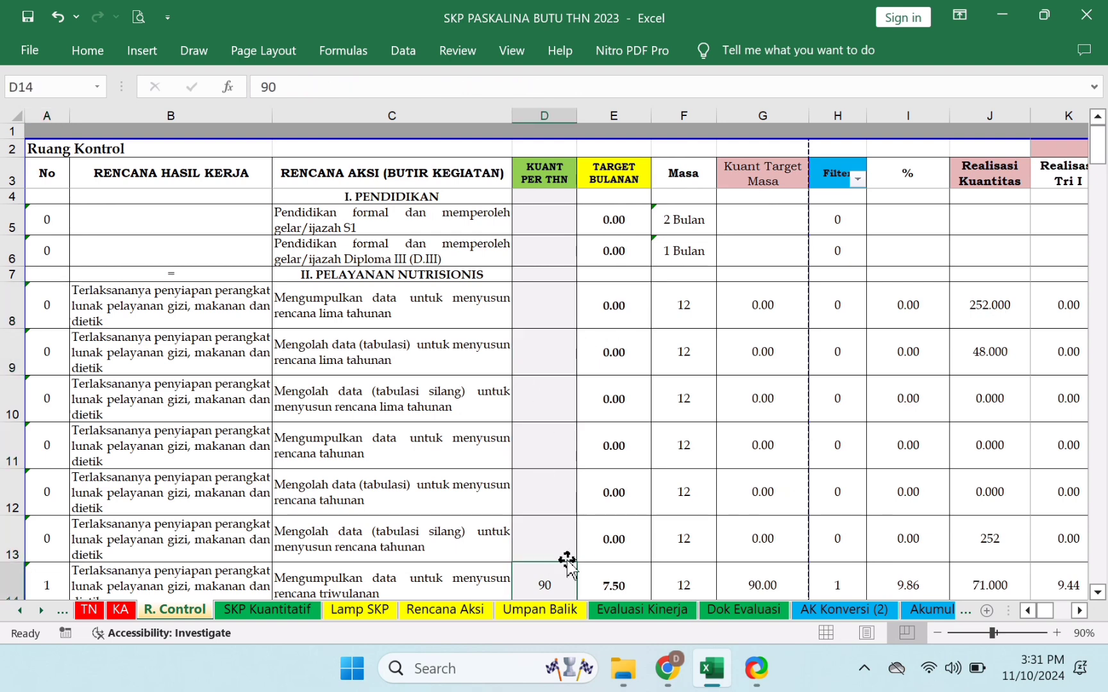
{"action": "key", "text": "Down"}
{"action": "key", "text": "Down"}
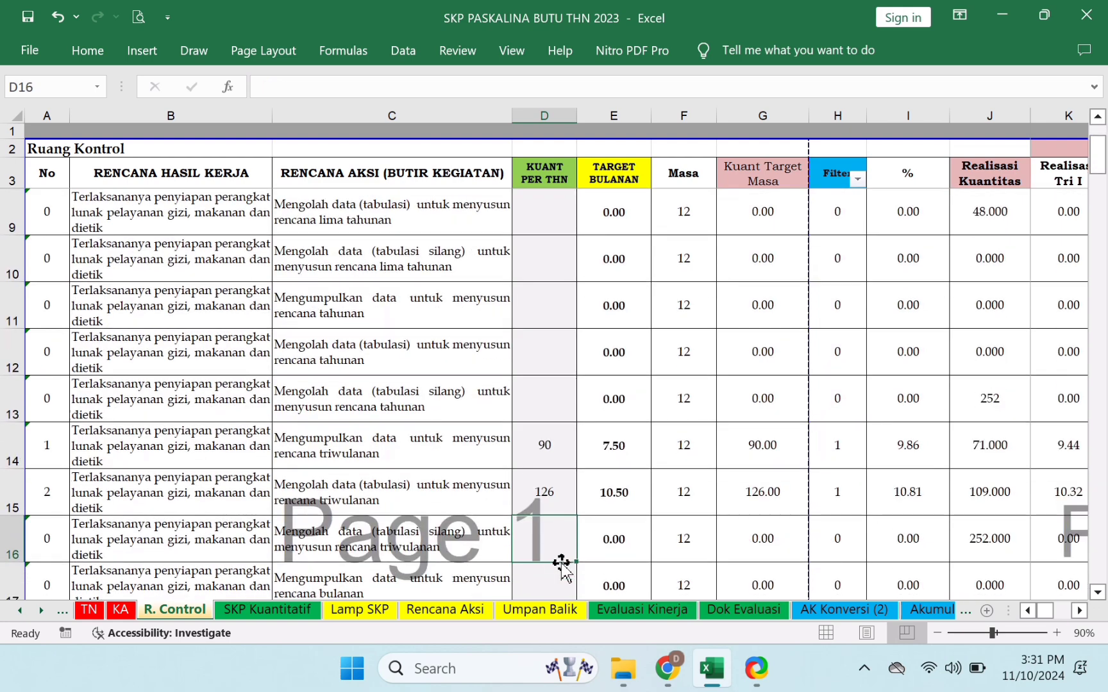
{"action": "key", "text": "Up"}
{"action": "key", "text": "Up"}
{"action": "key", "text": "Down"}
{"action": "key", "text": "Down"}
{"action": "key", "text": "Down"}
{"action": "key", "text": "Down"}
{"action": "key", "text": "Down"}
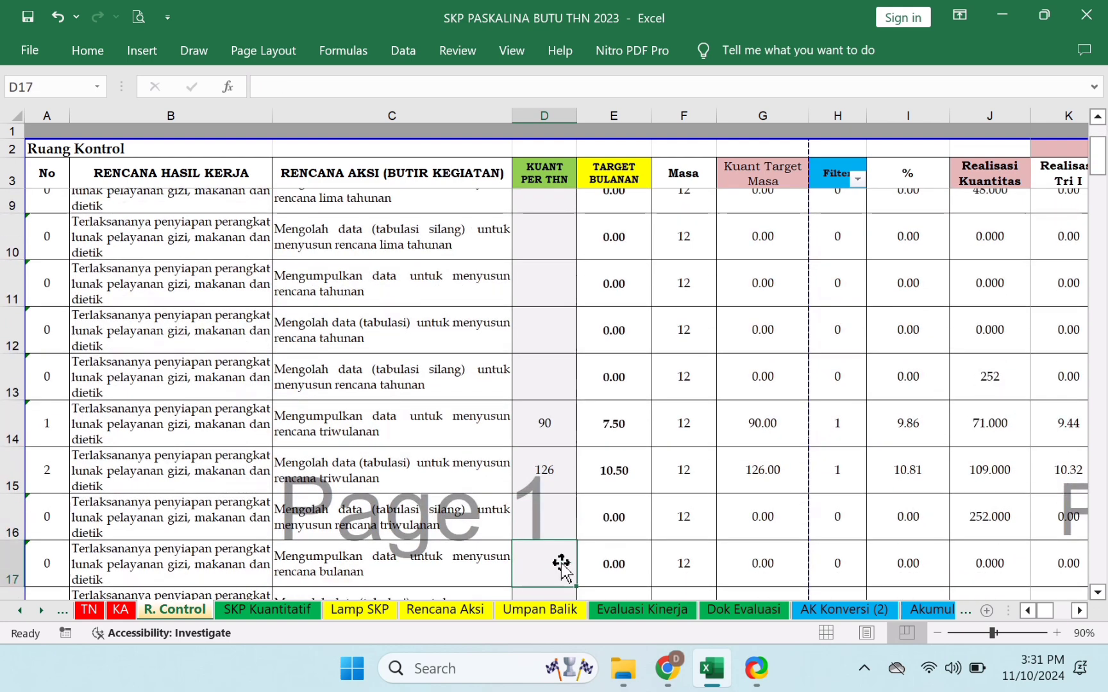
{"action": "key", "text": "Up"}
{"action": "key", "text": "Up"}
{"action": "key", "text": "Up"}
{"action": "key", "text": "Up"}
{"action": "key", "text": "Up"}
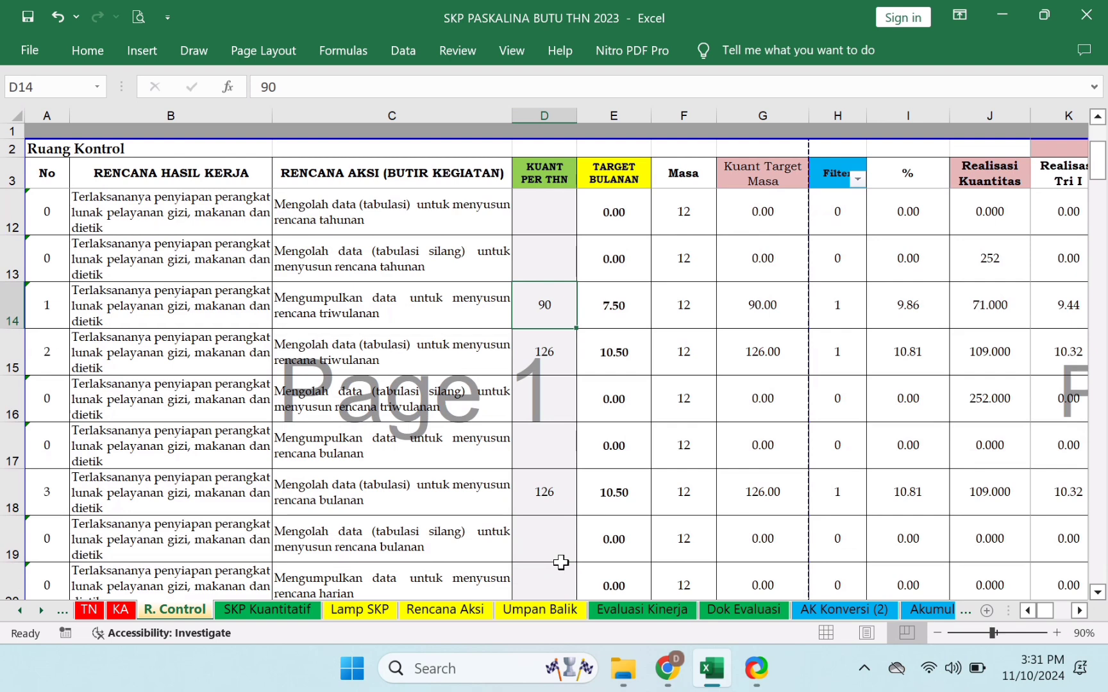
{"action": "key", "text": "Down"}
{"action": "key", "text": "Up"}
{"action": "key", "text": "Down"}
{"action": "key", "text": "Down"}
{"action": "key", "text": "Down"}
{"action": "key", "text": "Down"}
{"action": "key", "text": "Down"}
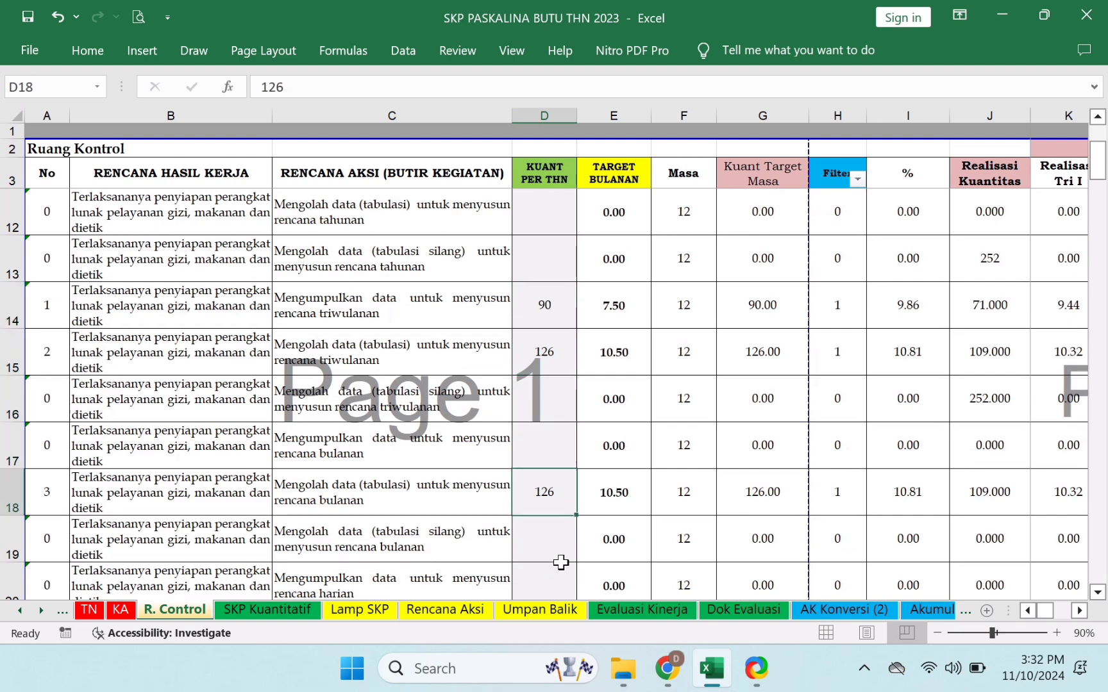
{"action": "key", "text": "Down"}
{"action": "key", "text": "Down"}
{"action": "key", "text": "Down"}
{"action": "key", "text": "Down"}
{"action": "key", "text": "Down"}
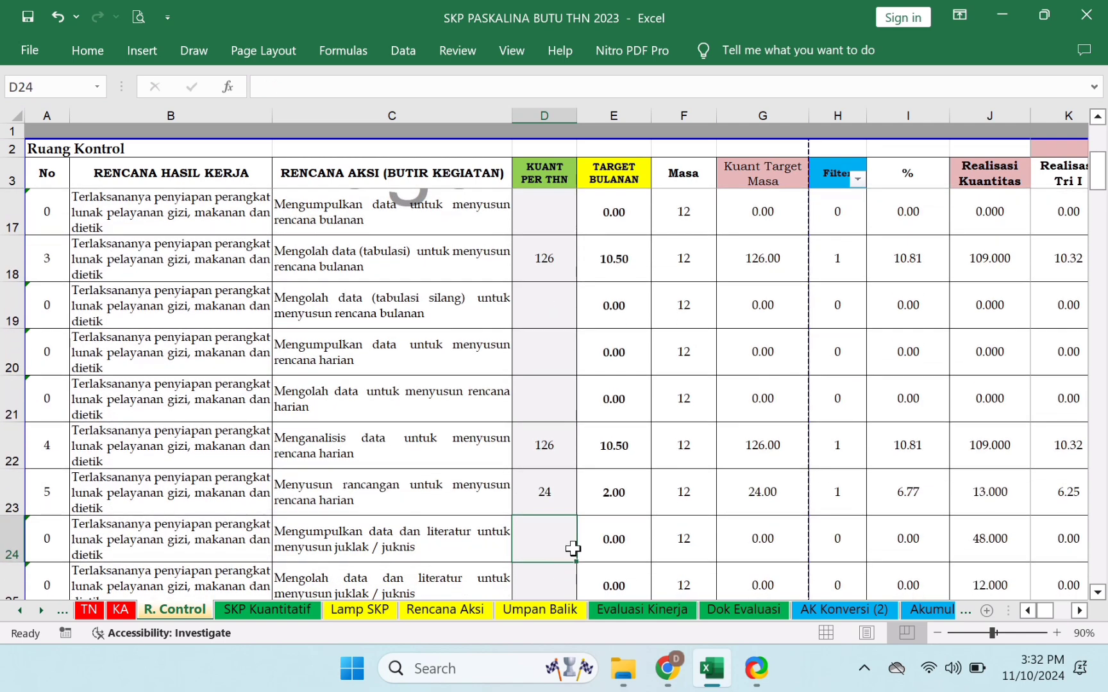
- Exclude 0 from the Filter column's AutoFilter, then select cell D22 holding 126
{"action": "left_click", "coordinate": [857, 179]}
{"action": "left_click", "coordinate": [637, 363]}
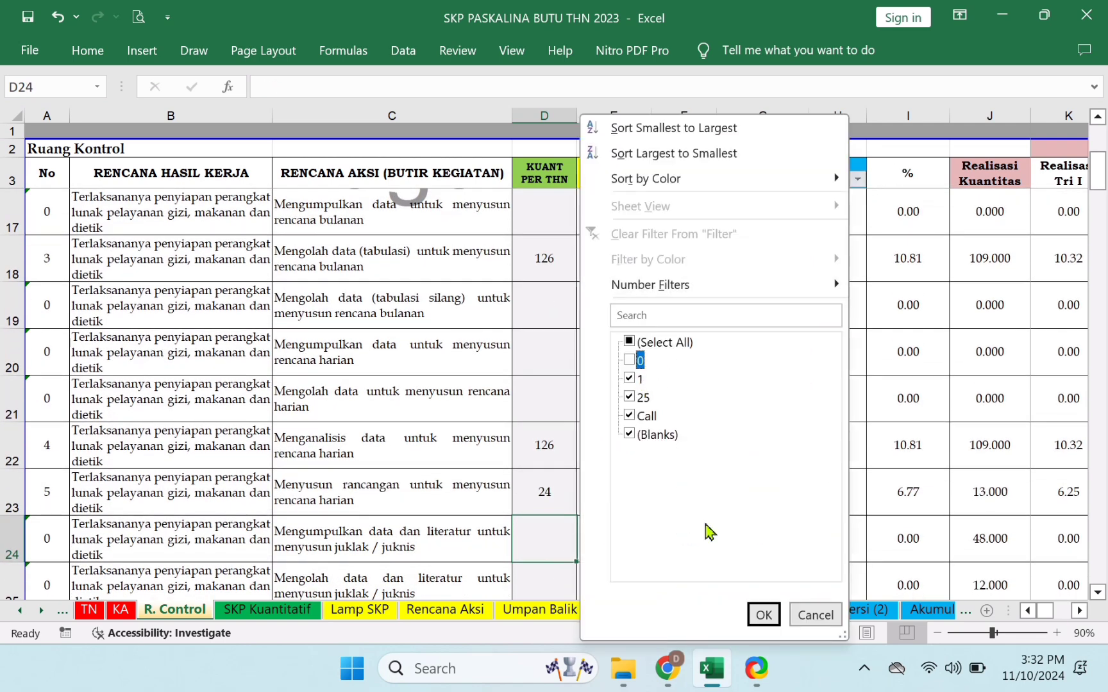
{"action": "left_click", "coordinate": [755, 617]}
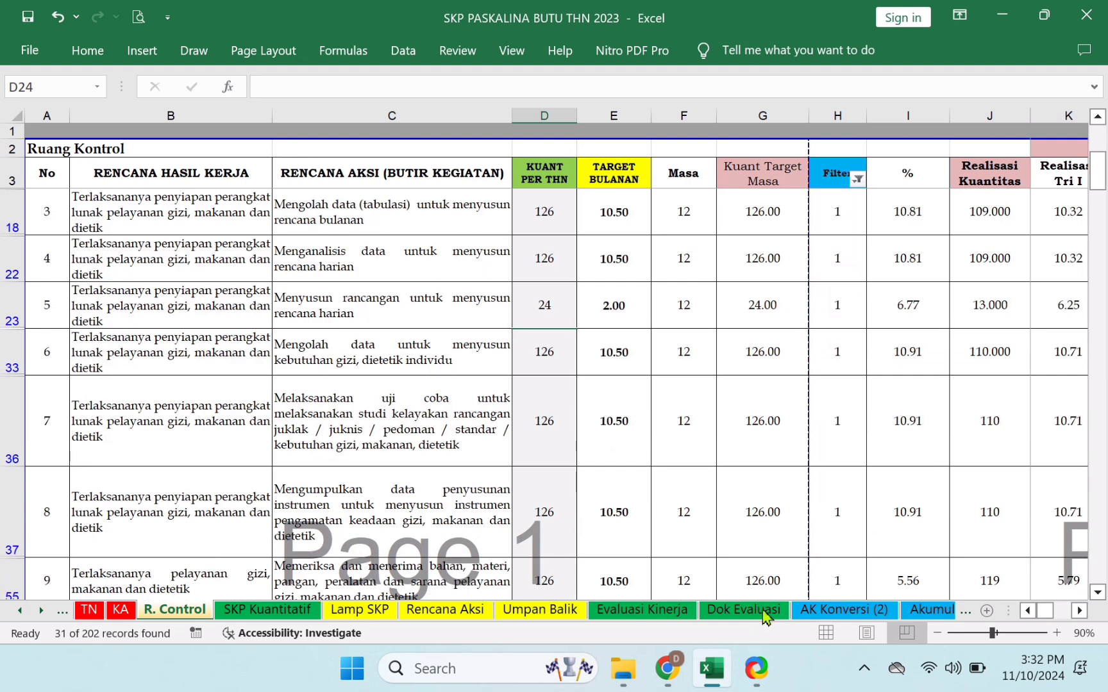
{"action": "left_click", "coordinate": [535, 260]}
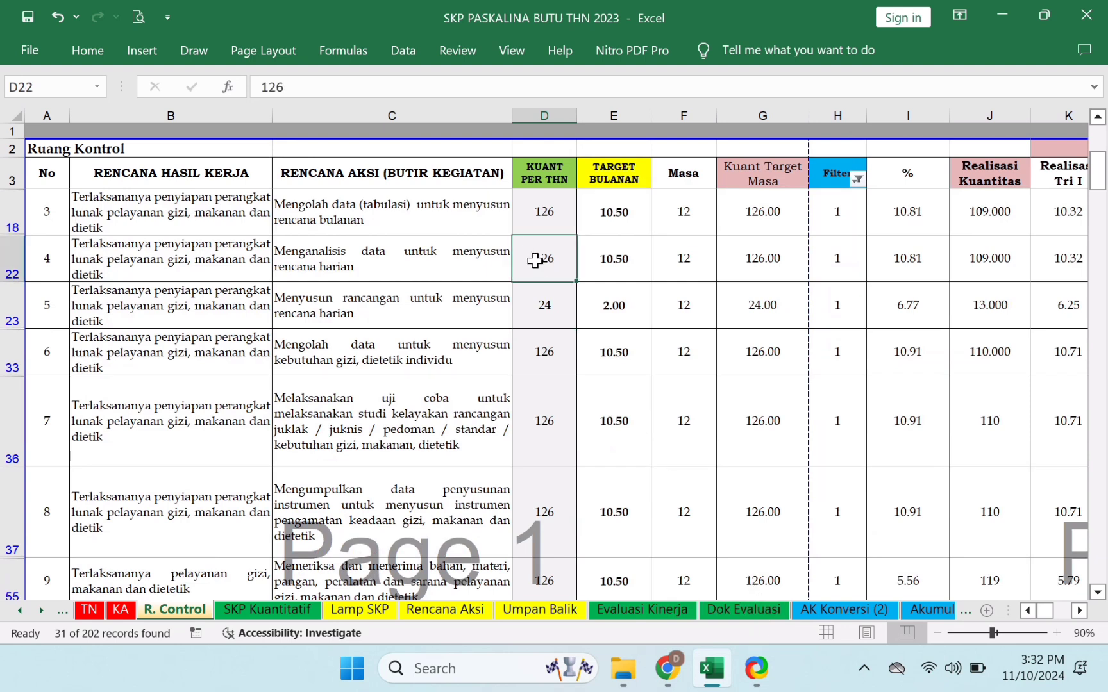
- Check the numbering formulas in cells A14, A22 and A23 and the formula in B36
{"action": "scroll", "coordinate": [536, 260], "scroll_direction": "up", "scroll_amount": 2}
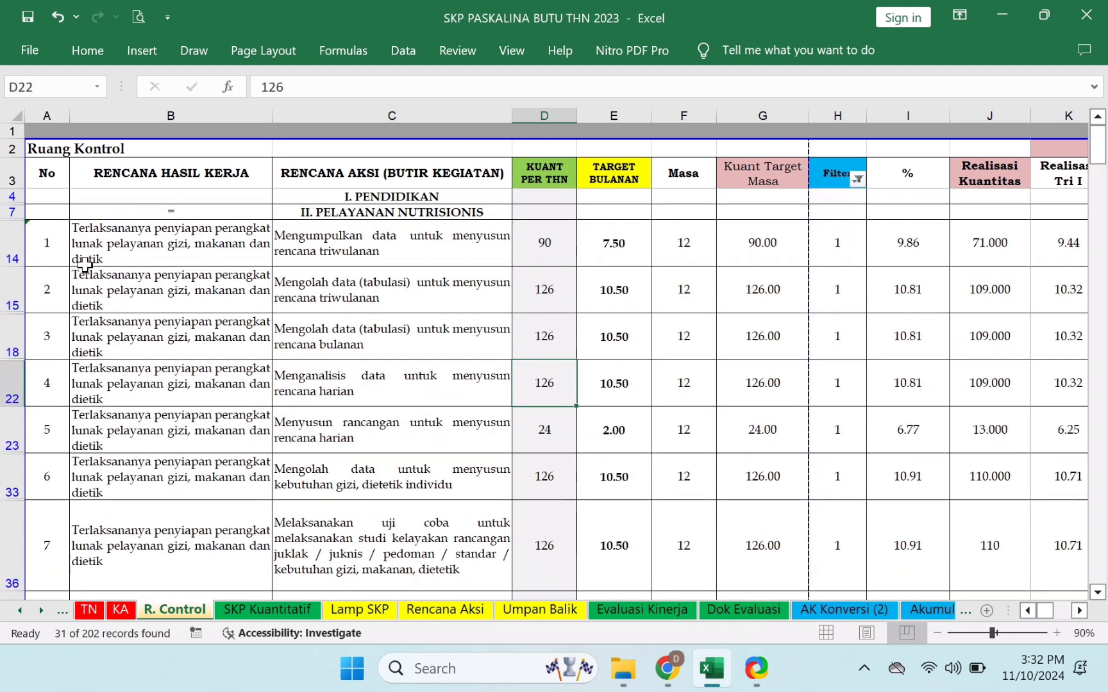
{"action": "left_click", "coordinate": [56, 246]}
{"action": "left_click", "coordinate": [47, 379]}
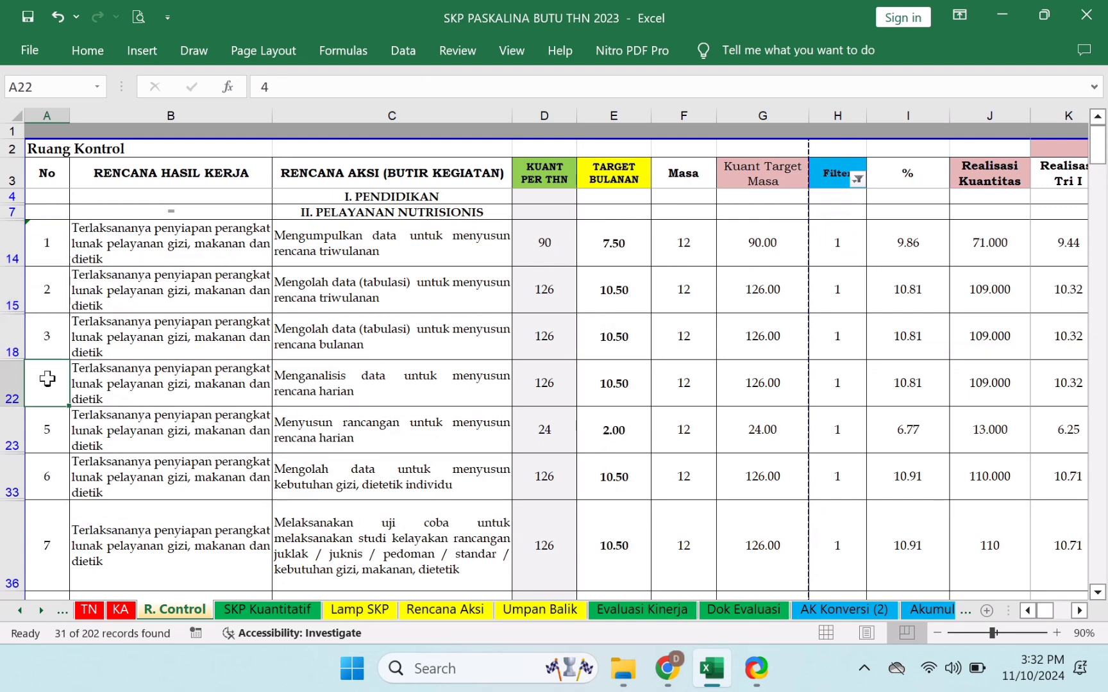
{"action": "left_click", "coordinate": [59, 444]}
{"action": "left_click", "coordinate": [107, 516]}
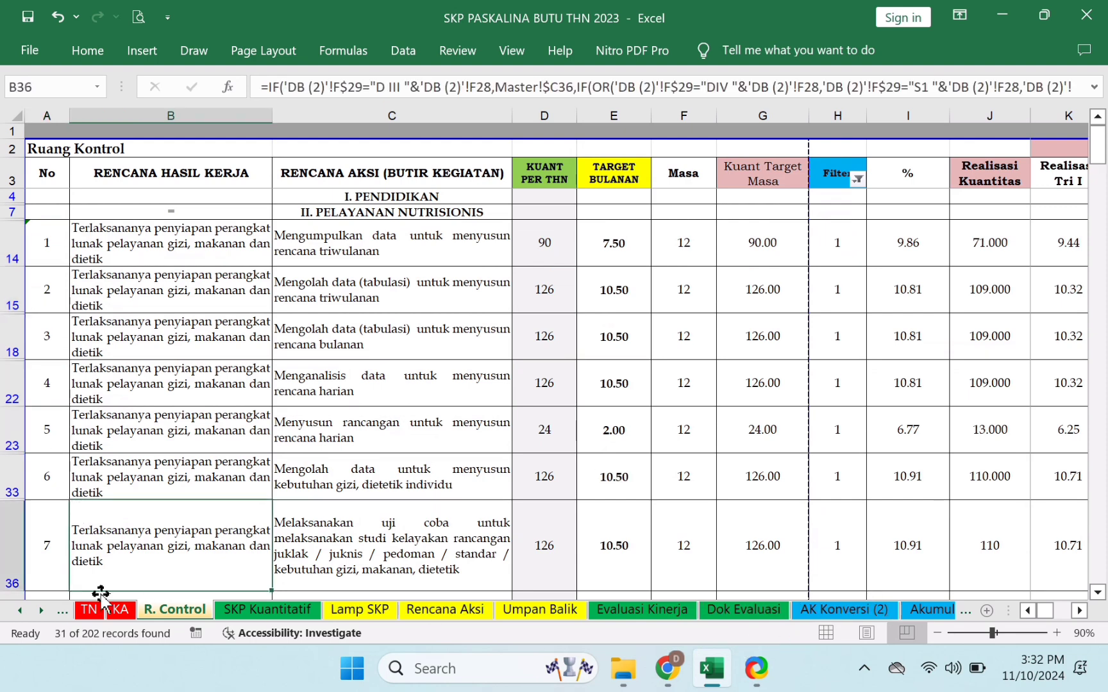
- Go to sheet 1 and inspect consecutive day entries in the January grid
{"action": "left_click", "coordinate": [40, 611]}
{"action": "left_click", "coordinate": [40, 612]}
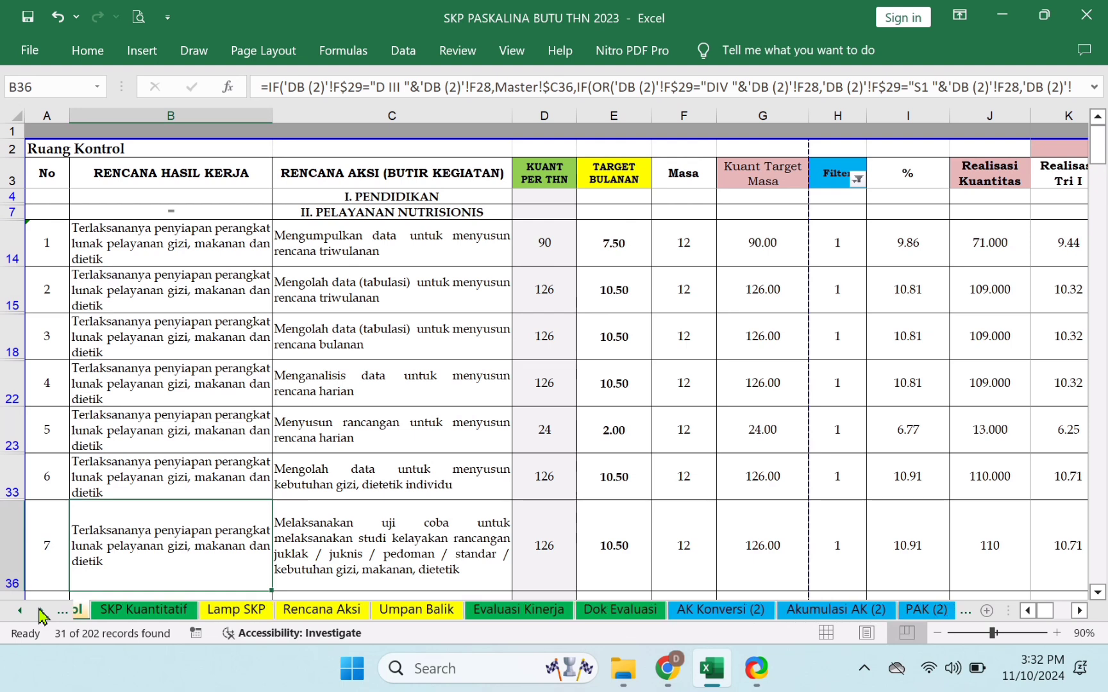
{"action": "left_click", "coordinate": [40, 611]}
{"action": "left_click", "coordinate": [40, 611]}
{"action": "left_click", "coordinate": [40, 611]}
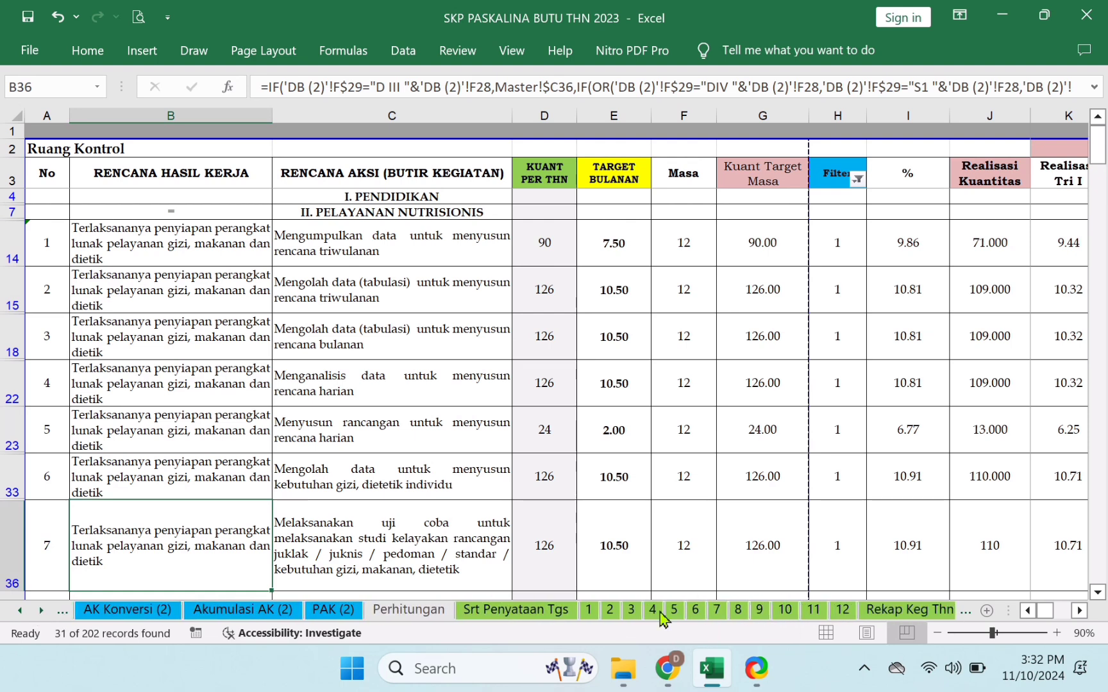
{"action": "left_click", "coordinate": [588, 610]}
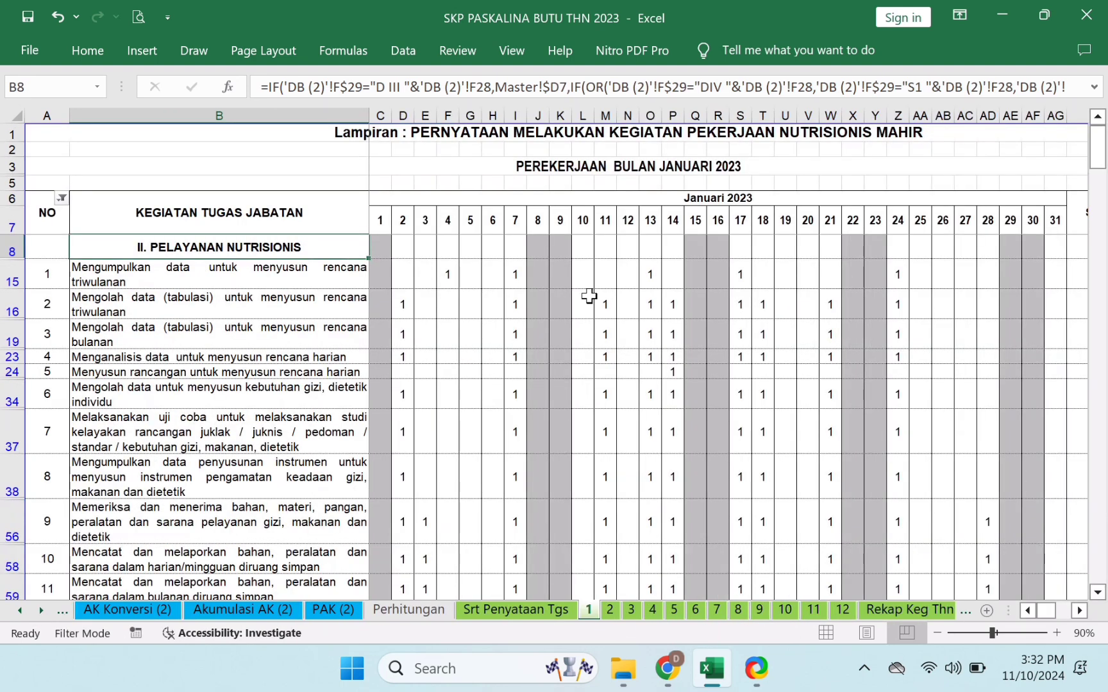
{"action": "left_click", "coordinate": [588, 296]}
{"action": "key", "text": "Right"}
{"action": "key", "text": "Right"}
{"action": "key", "text": "Right"}
{"action": "key", "text": "Right"}
{"action": "key", "text": "Right"}
{"action": "key", "text": "Right"}
{"action": "key", "text": "Right"}
{"action": "key", "text": "Right"}
{"action": "key", "text": "Right"}
{"action": "key", "text": "Right"}
{"action": "key", "text": "Right"}
{"action": "key", "text": "Right"}
{"action": "key", "text": "Right"}
{"action": "key", "text": "Right"}
{"action": "key", "text": "Right"}
{"action": "key", "text": "Right"}
{"action": "key", "text": "Right"}
{"action": "key", "text": "Right"}
{"action": "key", "text": "Right"}
{"action": "key", "text": "Right"}
{"action": "key", "text": "Right"}
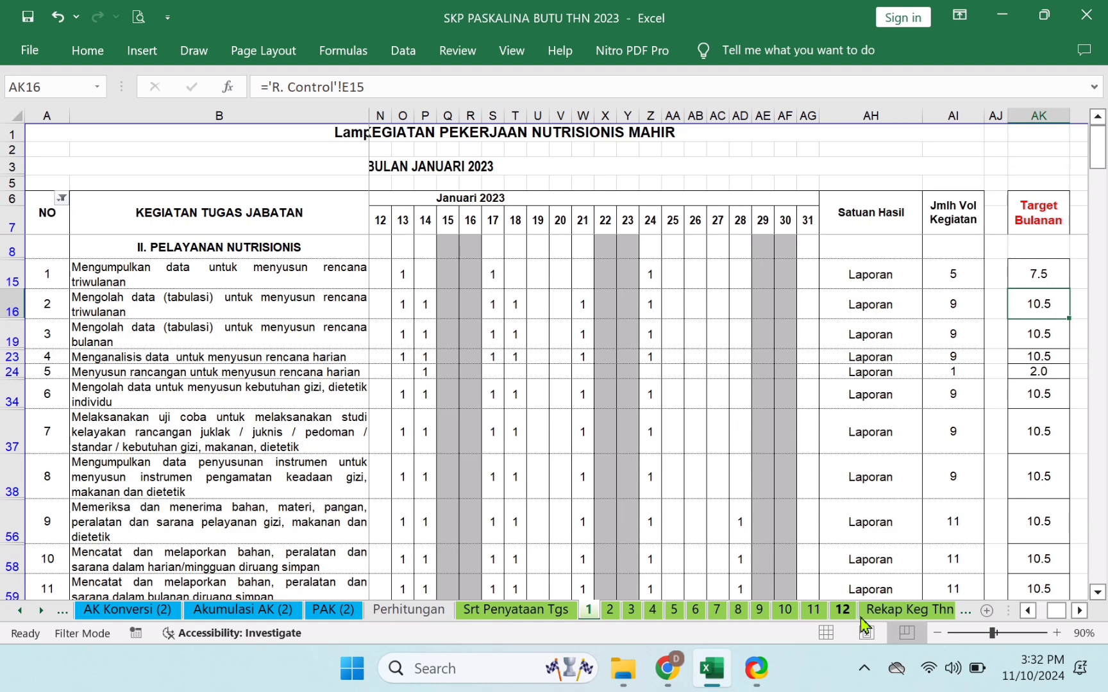
- On the Rekap Keg Thn sheet, inspect the percentage formulas for items 1 and 5
{"action": "left_click", "coordinate": [889, 616]}
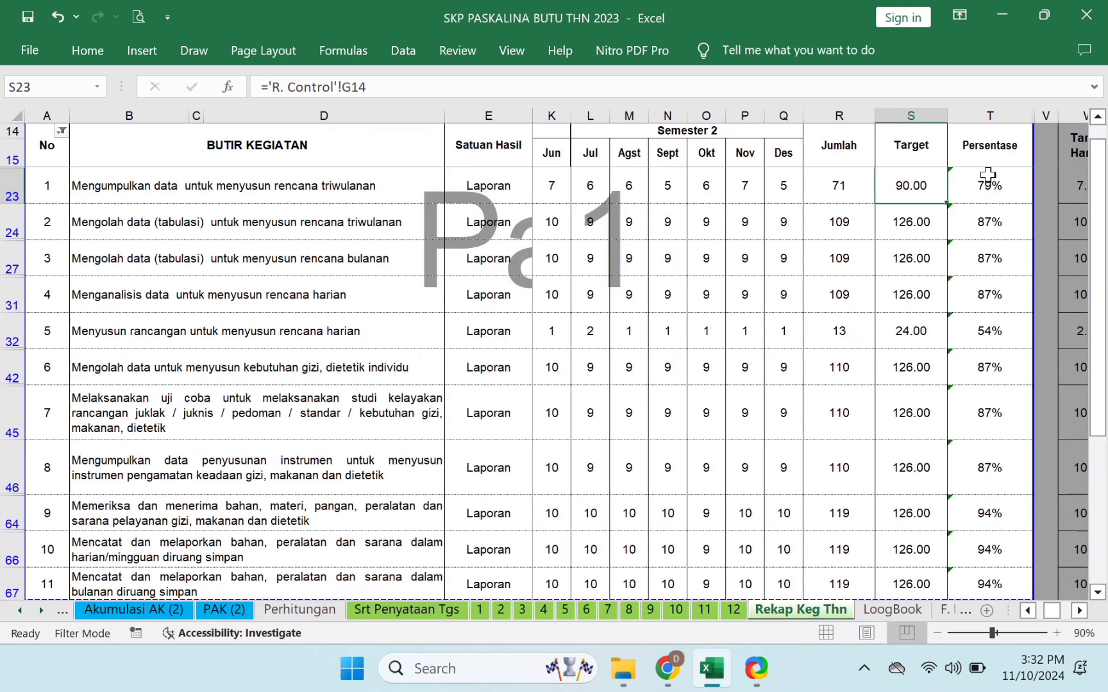
{"action": "left_click", "coordinate": [979, 199]}
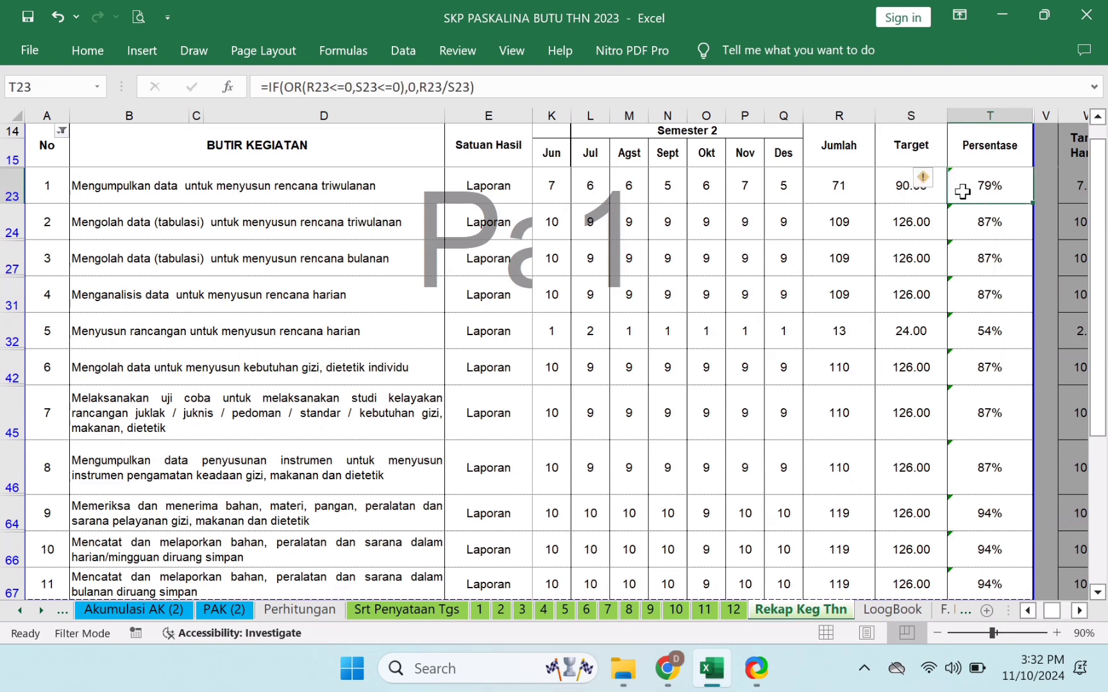
{"action": "left_click", "coordinate": [987, 334]}
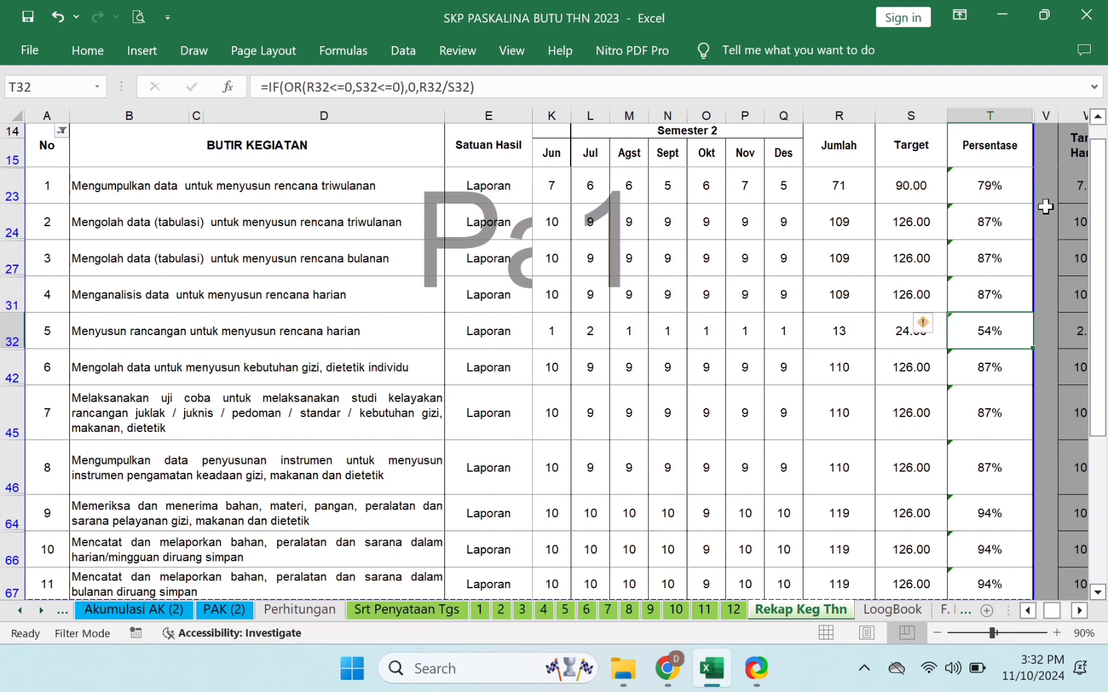
{"action": "left_click", "coordinate": [981, 190]}
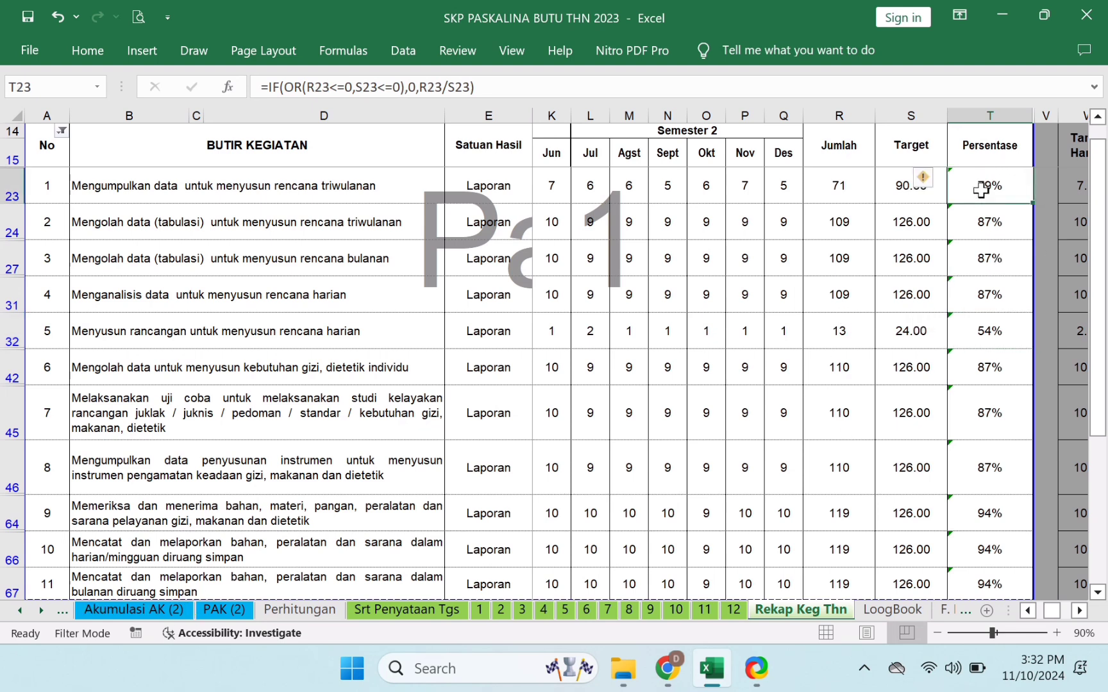
{"action": "left_click", "coordinate": [20, 611]}
- Look over the Dok Evaluasi and Evaluasi Kinerja sheets, then go to the LoogBook sheet
{"action": "left_click", "coordinate": [137, 615]}
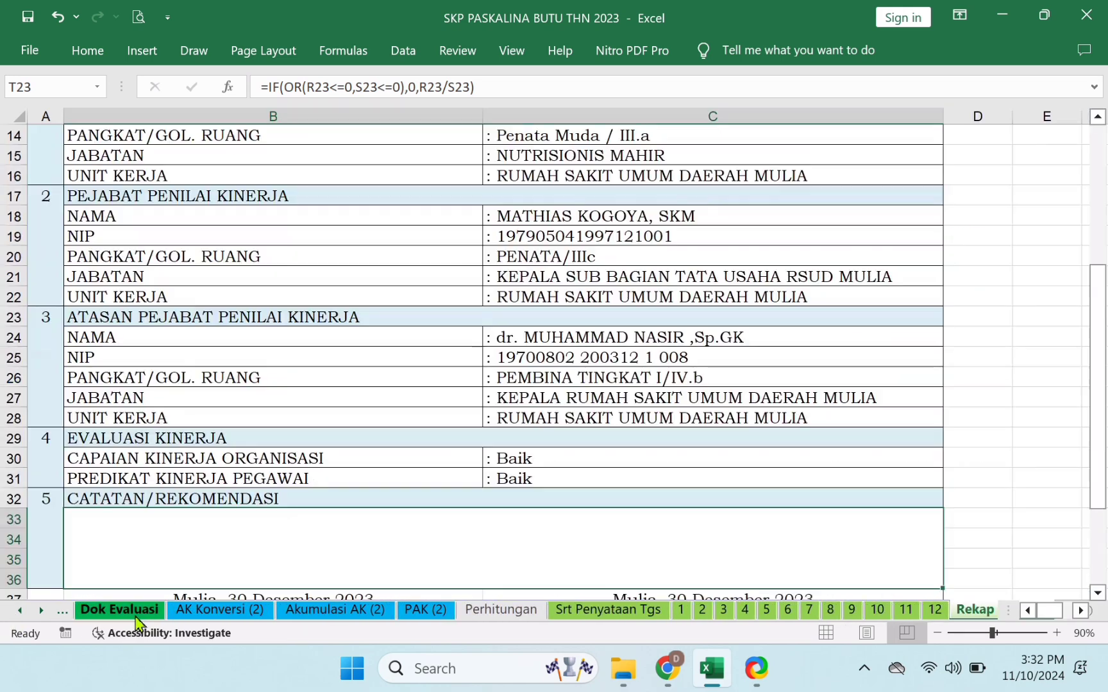
{"action": "left_click", "coordinate": [62, 612]}
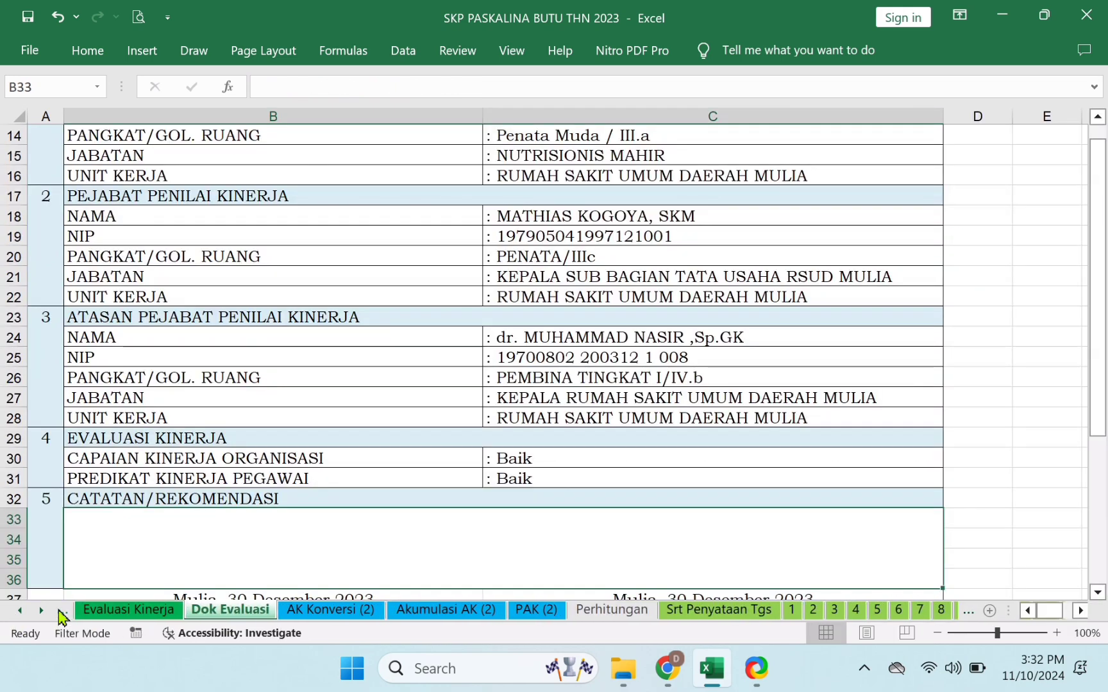
{"action": "left_click", "coordinate": [96, 612]}
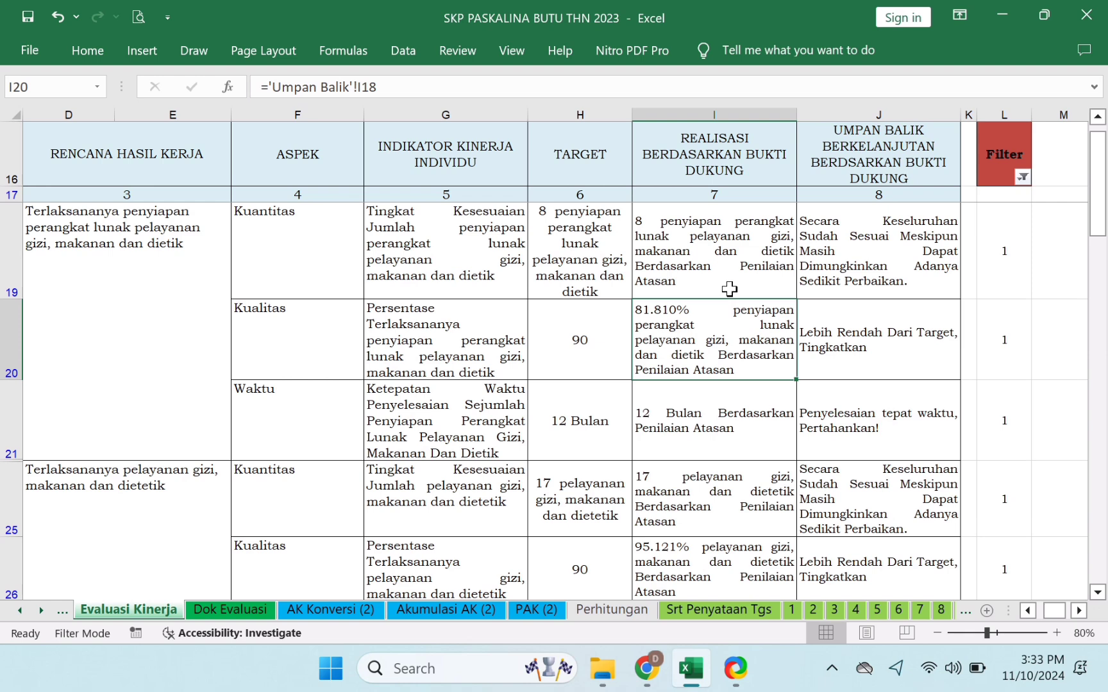
{"action": "left_click", "coordinate": [39, 614]}
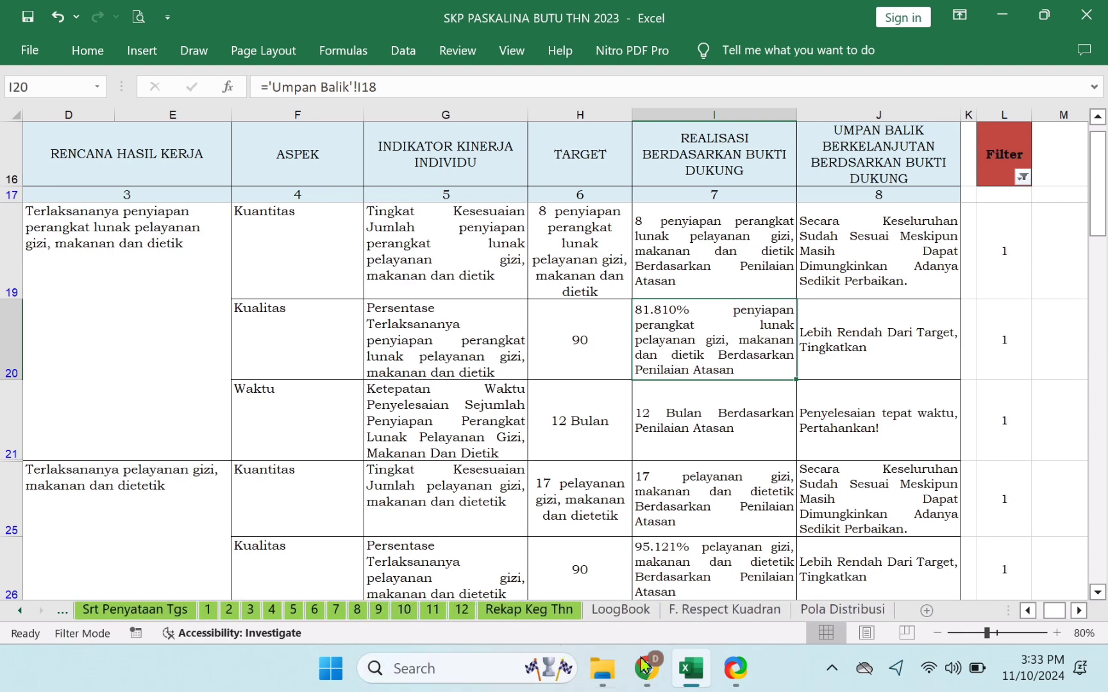
{"action": "left_click", "coordinate": [634, 610]}
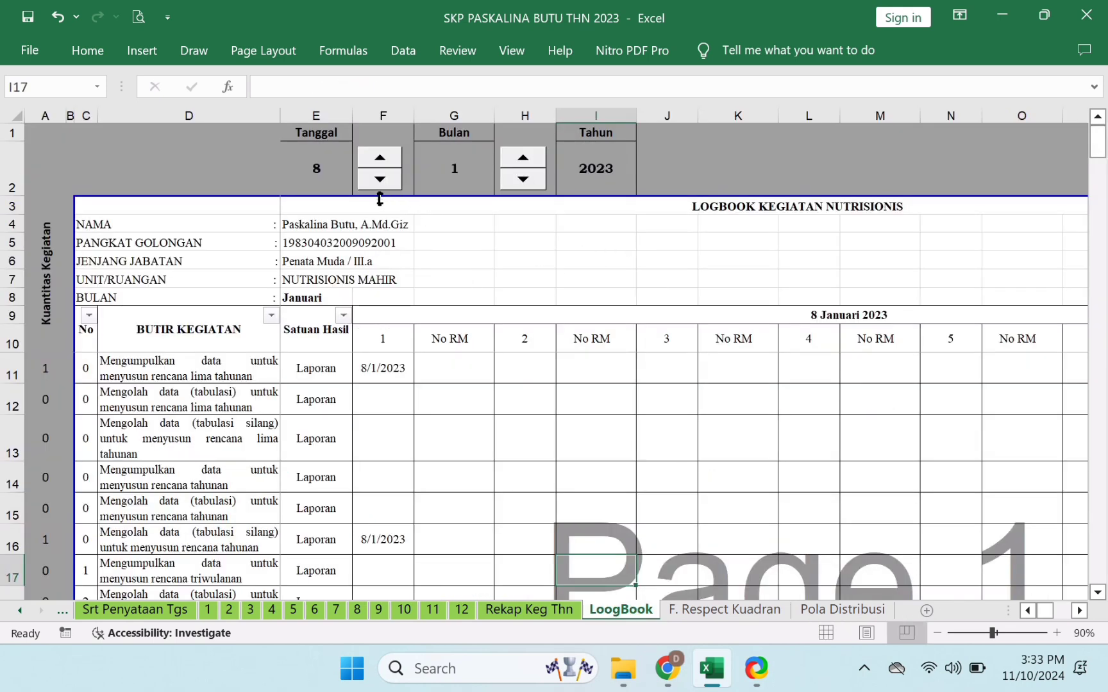
- Inspect the first logbook entry's date formula and the logbook's day value
{"action": "left_click", "coordinate": [381, 372]}
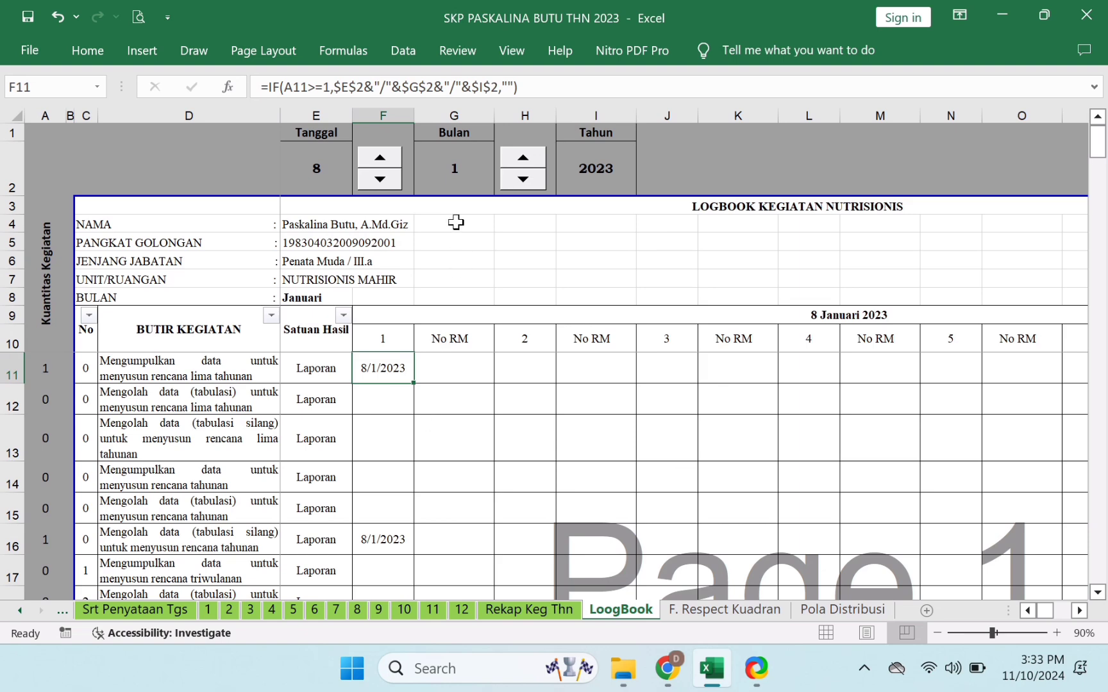
{"action": "left_click", "coordinate": [320, 171]}
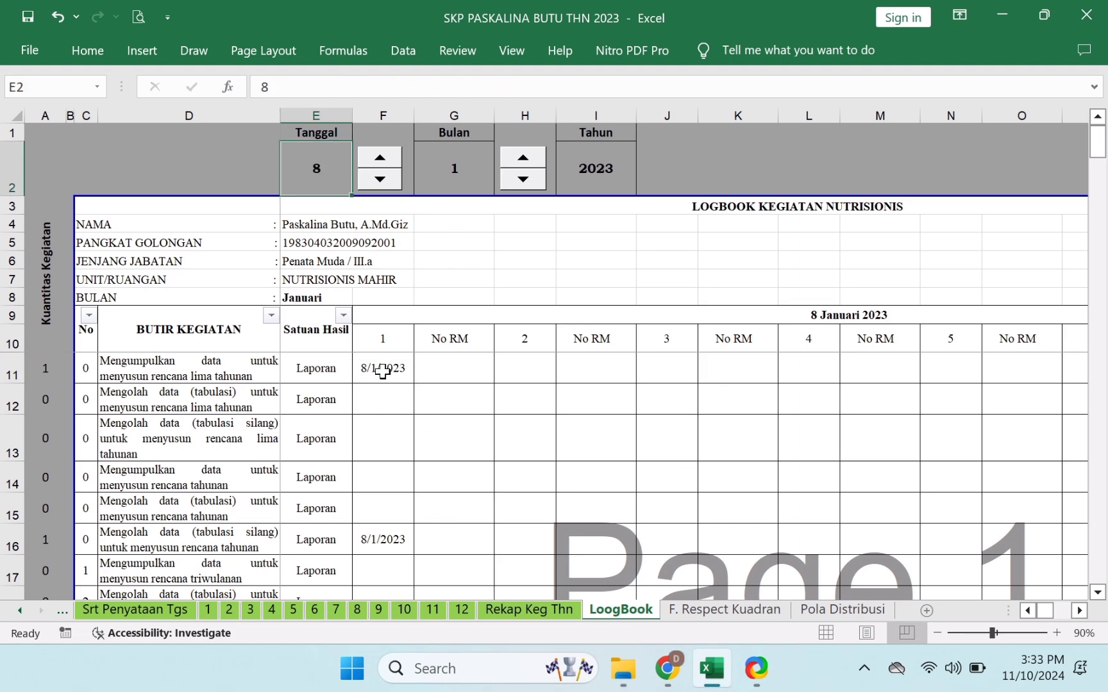
{"action": "left_click", "coordinate": [382, 372]}
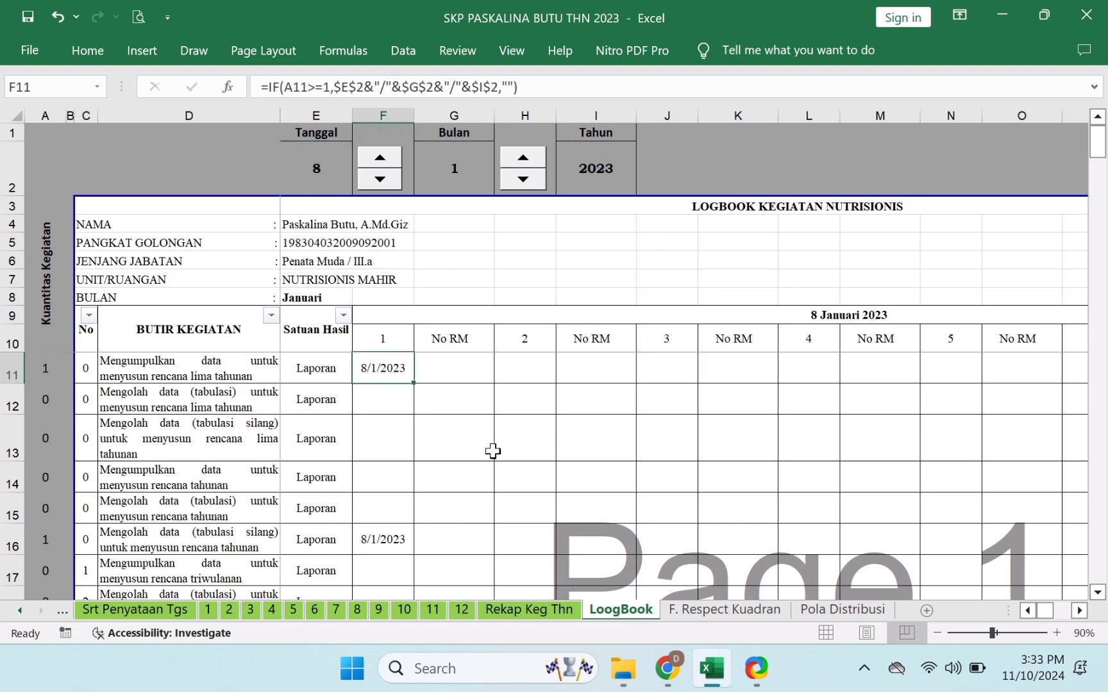
- Filter the No column to exclude 0, leaving 26 of 165 records visible
{"action": "left_click", "coordinate": [89, 316]}
{"action": "left_click", "coordinate": [147, 361]}
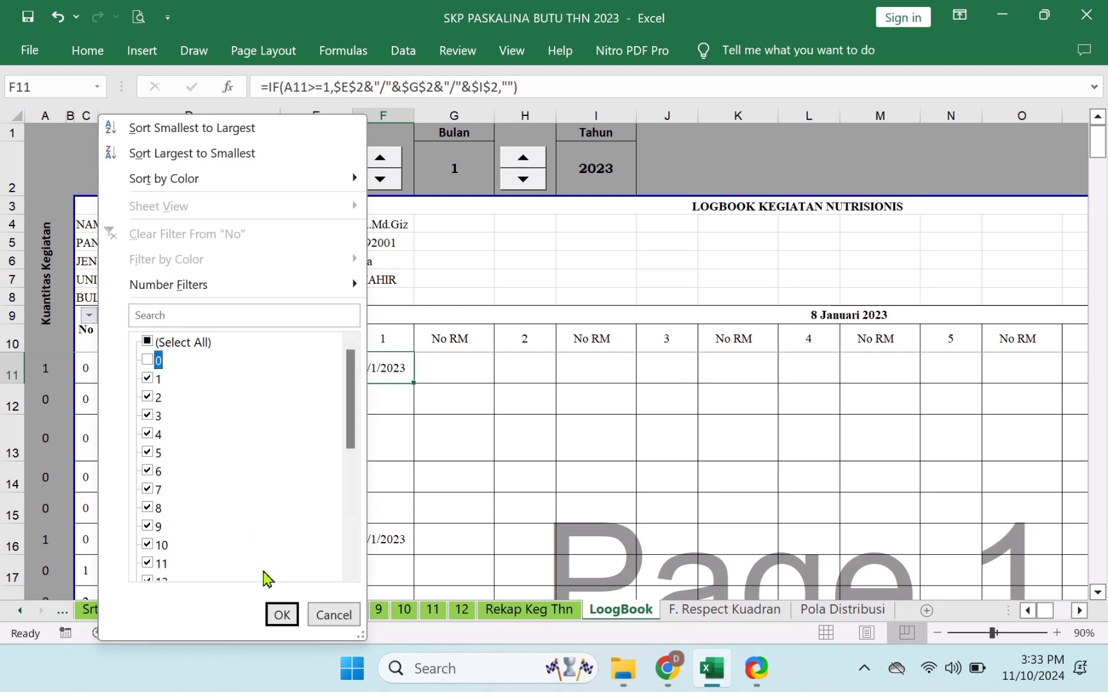
{"action": "left_click", "coordinate": [282, 615]}
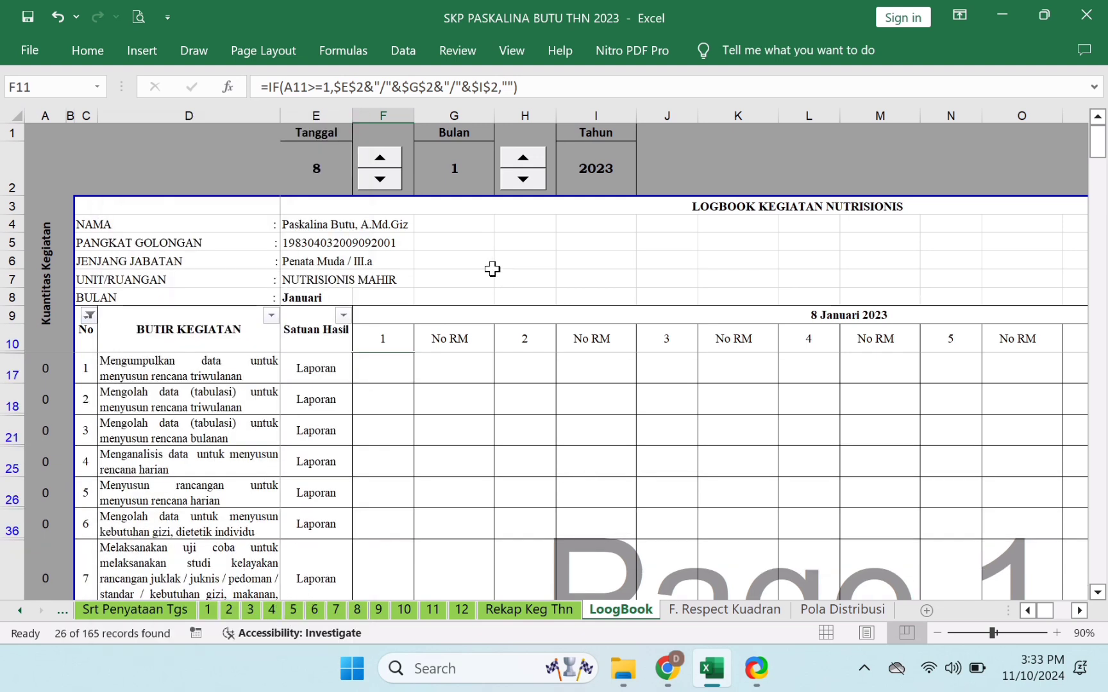
{"action": "key", "text": "Down"}
{"action": "key", "text": "Down"}
{"action": "key", "text": "Down"}
{"action": "key", "text": "Down"}
{"action": "key", "text": "Down"}
{"action": "key", "text": "Down"}
{"action": "key", "text": "Down"}
{"action": "key", "text": "Down"}
{"action": "key", "text": "Down"}
{"action": "key", "text": "Down"}
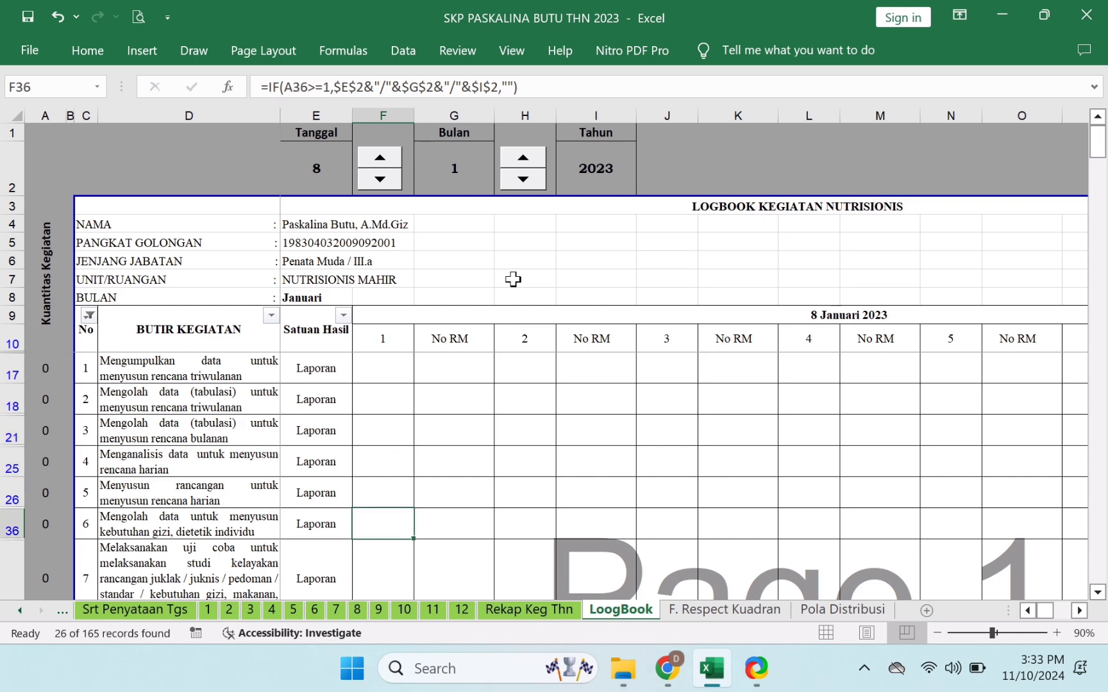
- Advance the Tanggal spinner from 8 to 11 Januari 2023
{"action": "left_click", "coordinate": [388, 160]}
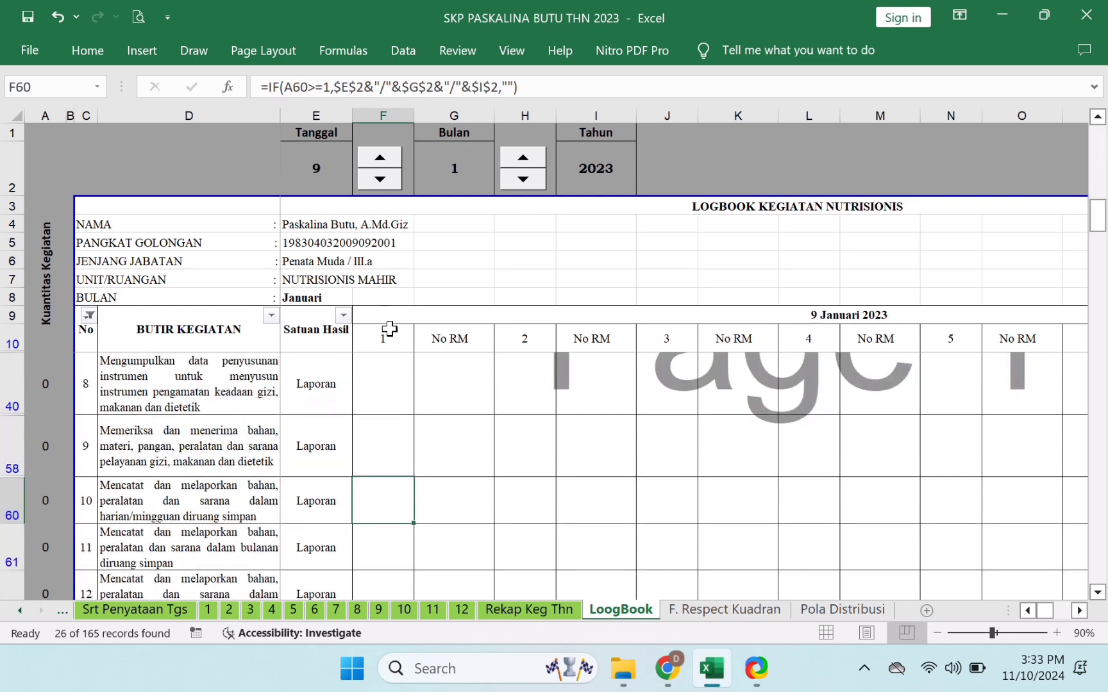
{"action": "scroll", "coordinate": [389, 328], "scroll_direction": "up", "scroll_amount": 3}
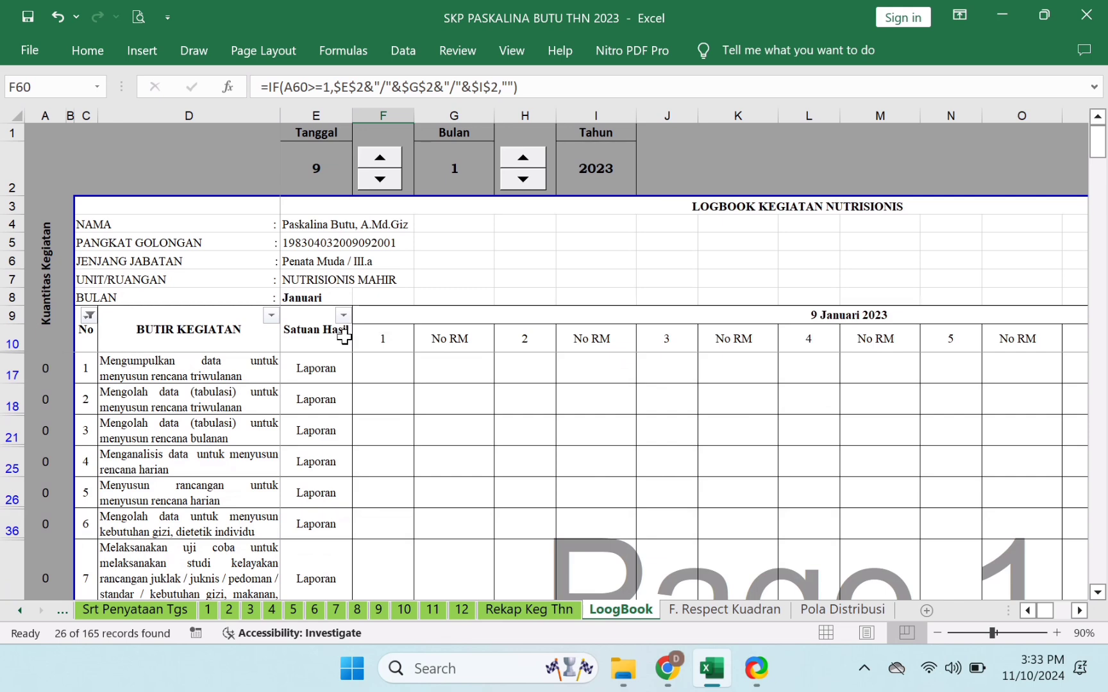
{"action": "left_click", "coordinate": [380, 159]}
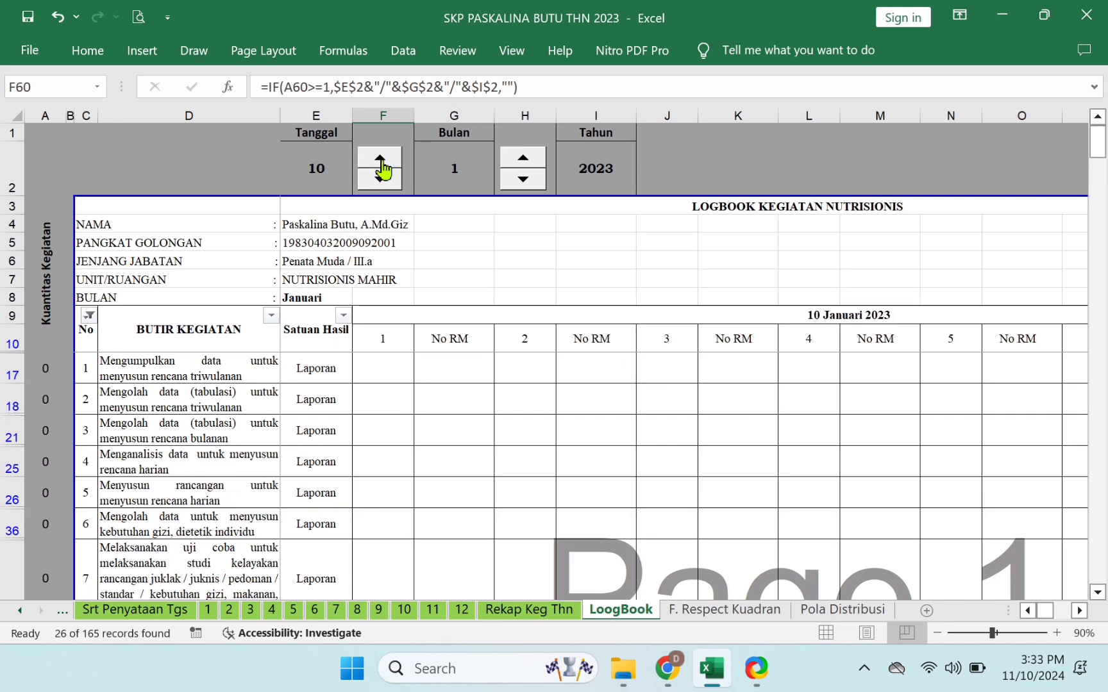
{"action": "left_click", "coordinate": [381, 161]}
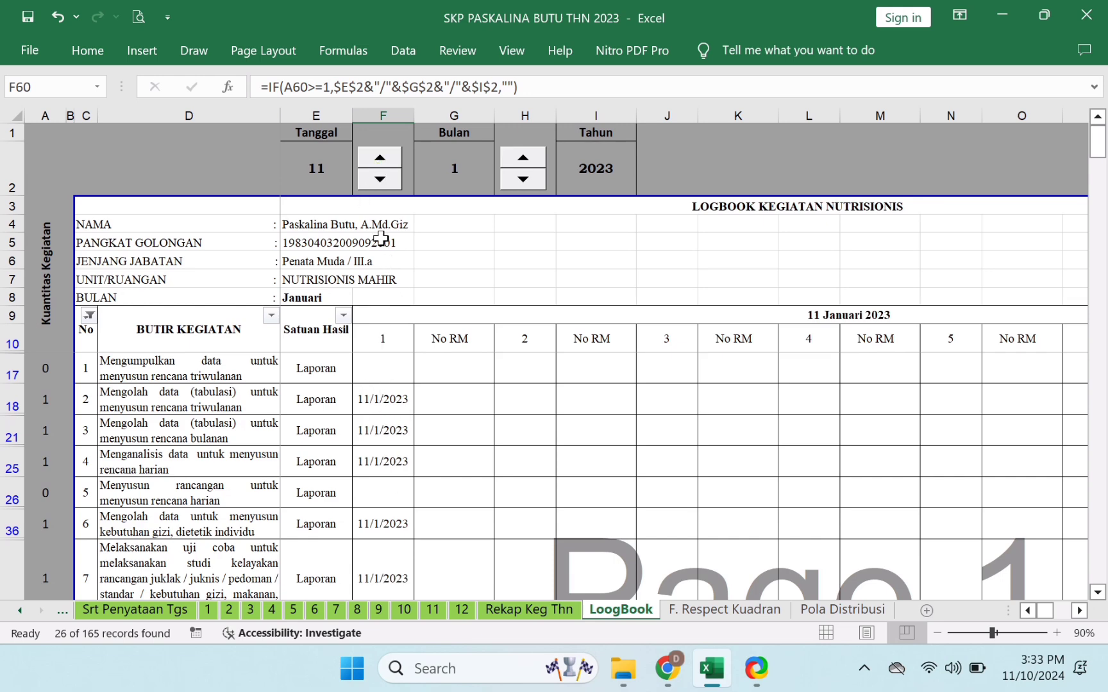
- Check the 11/1/2023 entries' No RM cells and date formulas, then bring up ShareX
{"action": "left_click", "coordinate": [464, 406]}
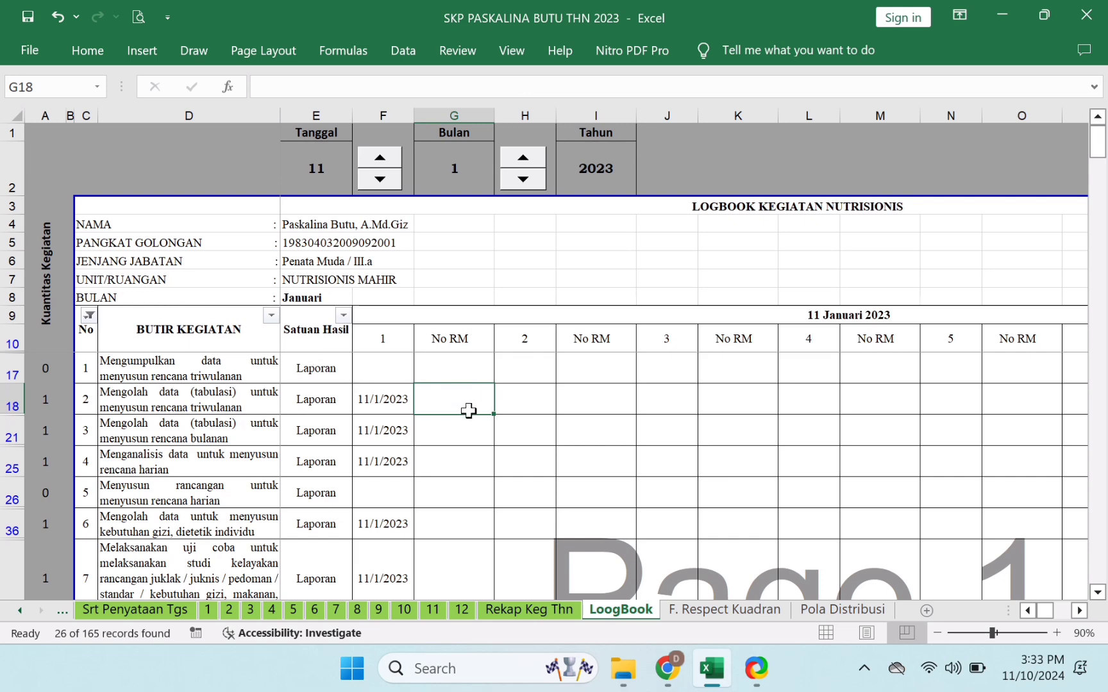
{"action": "left_click", "coordinate": [460, 432]}
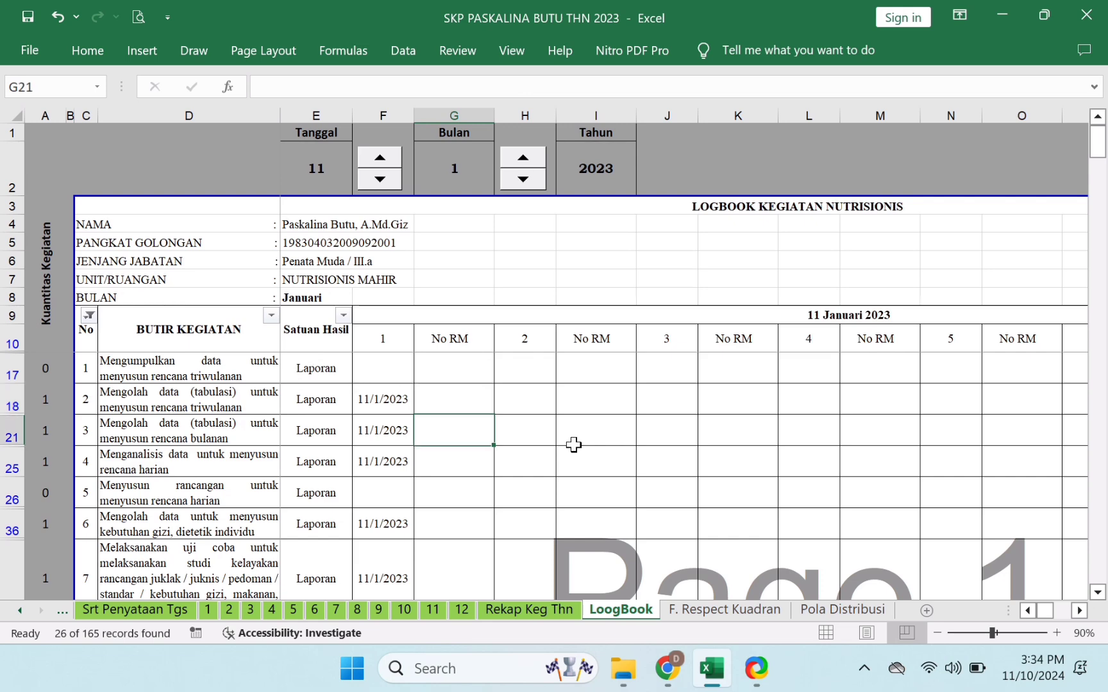
{"action": "key", "text": "Down"}
{"action": "key", "text": "Down"}
{"action": "key", "text": "Down"}
{"action": "key", "text": "Down"}
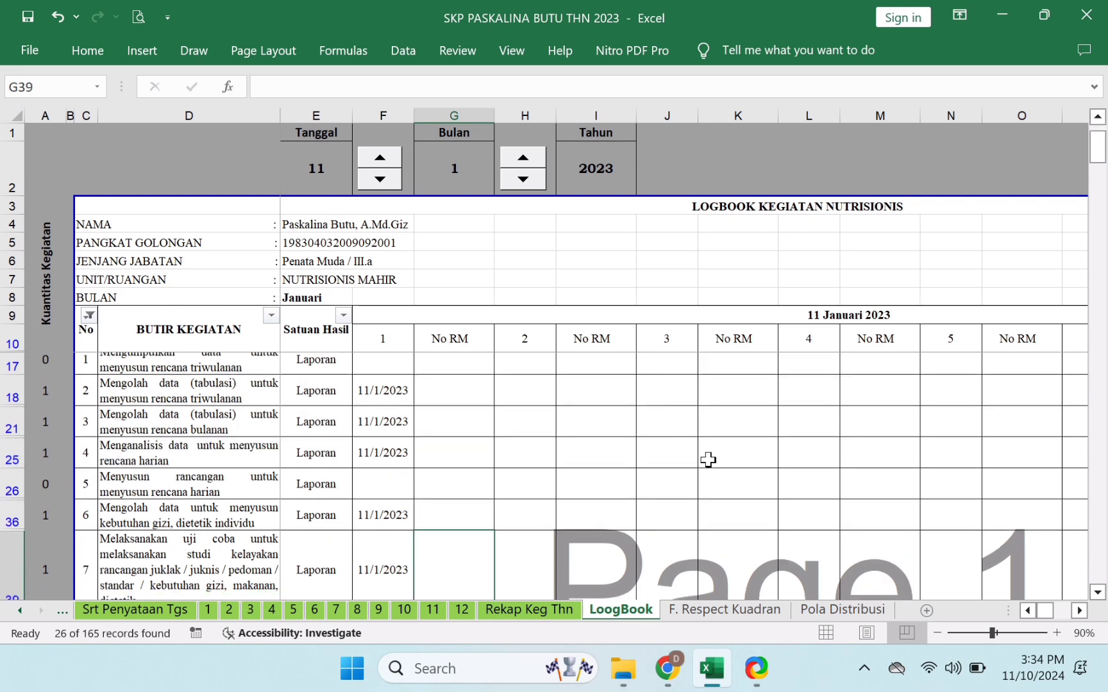
{"action": "key", "text": "Down"}
{"action": "key", "text": "Down"}
{"action": "key", "text": "Down"}
{"action": "key", "text": "Down"}
{"action": "key", "text": "Down"}
{"action": "key", "text": "Down"}
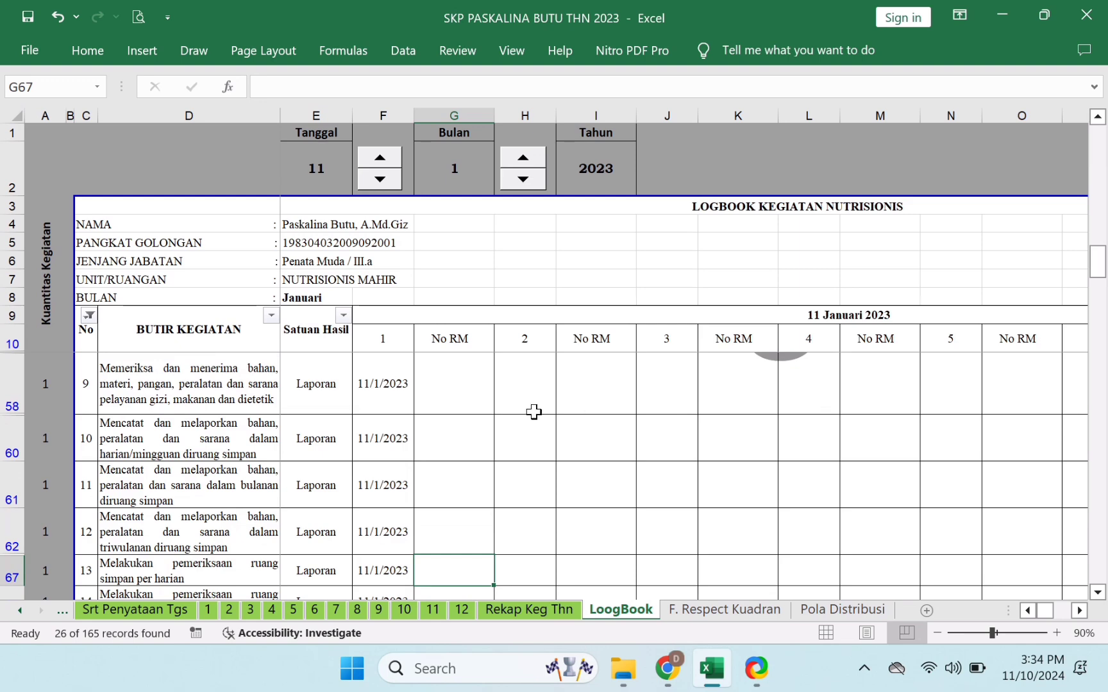
{"action": "scroll", "coordinate": [532, 410], "scroll_direction": "up", "scroll_amount": 3}
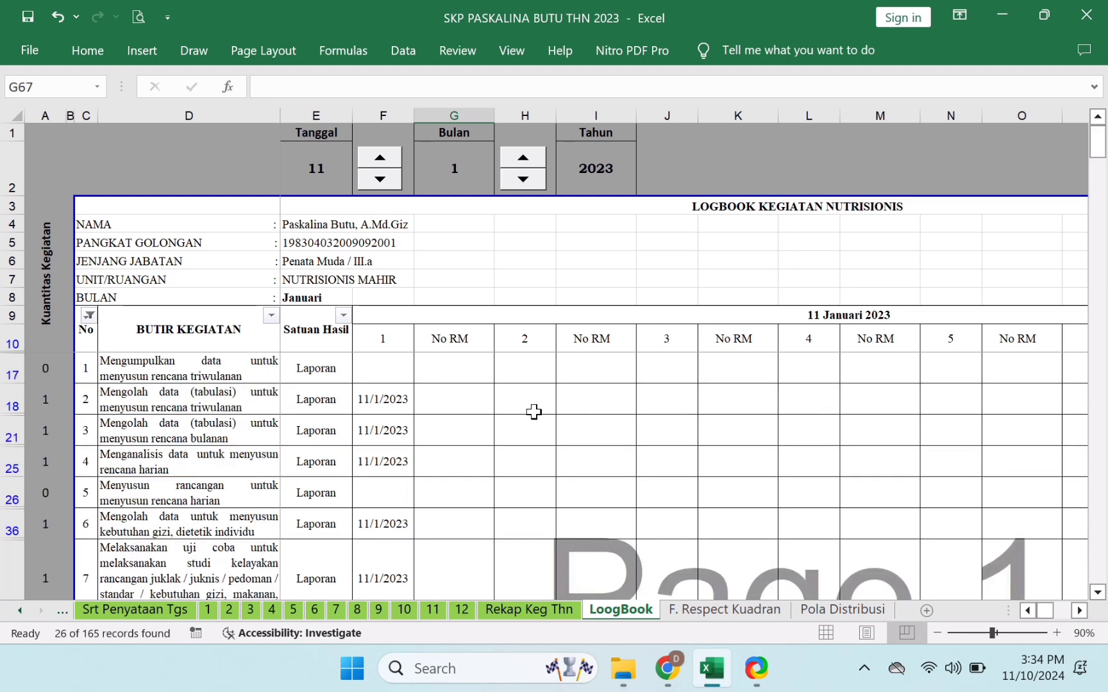
{"action": "left_click", "coordinate": [205, 371]}
{"action": "left_click", "coordinate": [399, 402]}
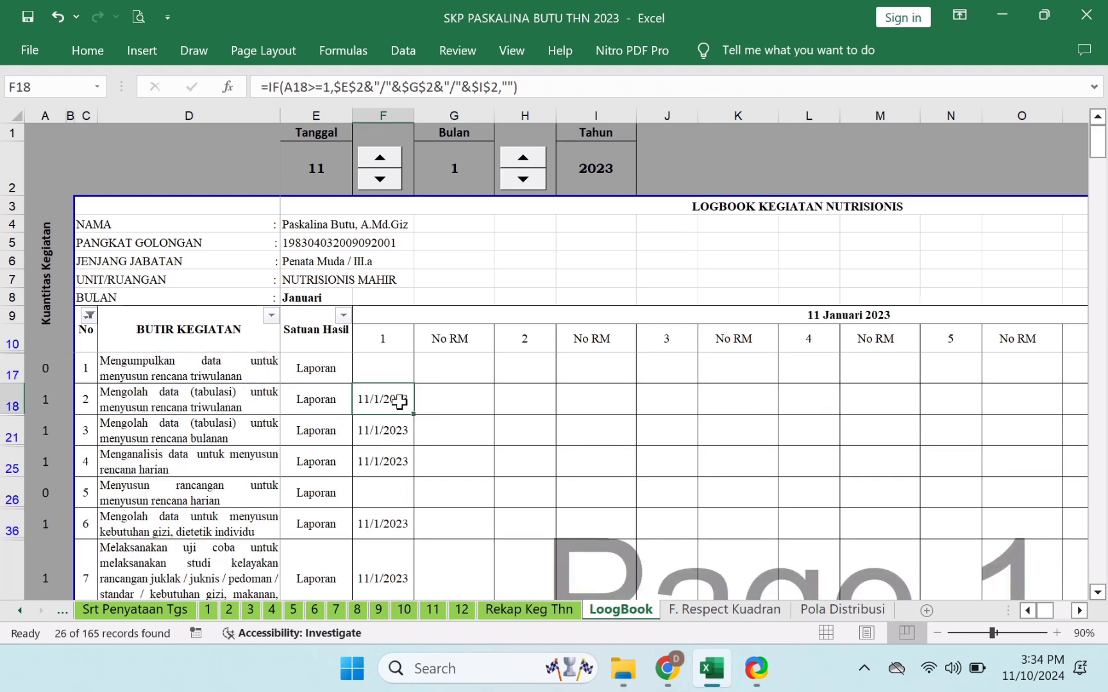
{"action": "left_click", "coordinate": [465, 404]}
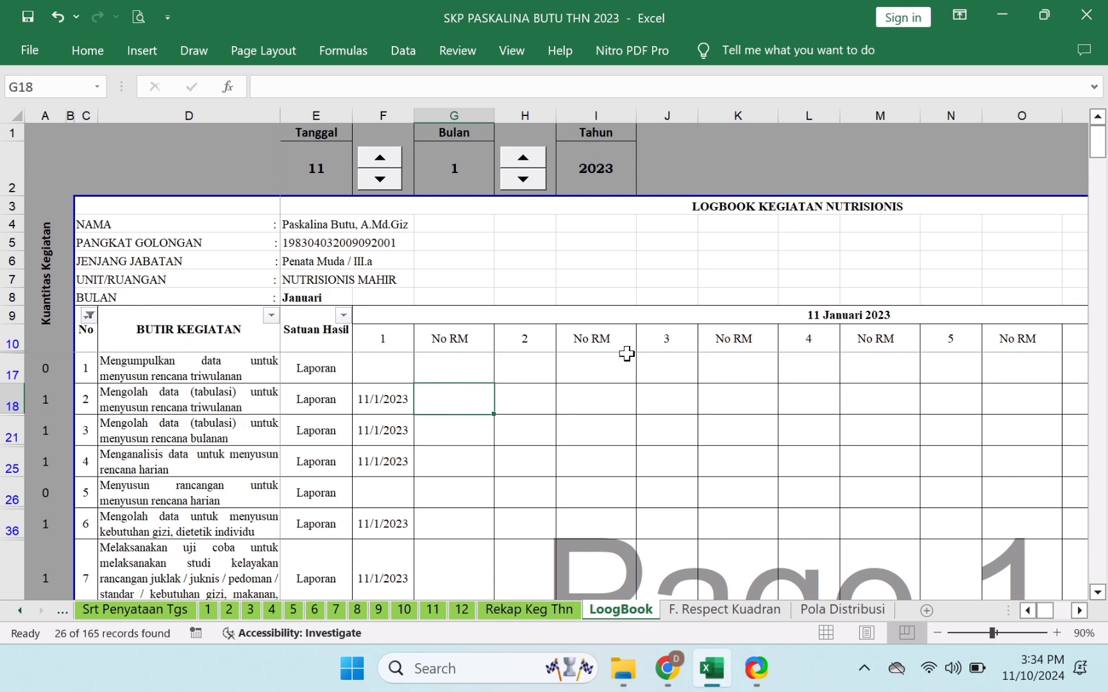
{"action": "left_click", "coordinate": [758, 663]}
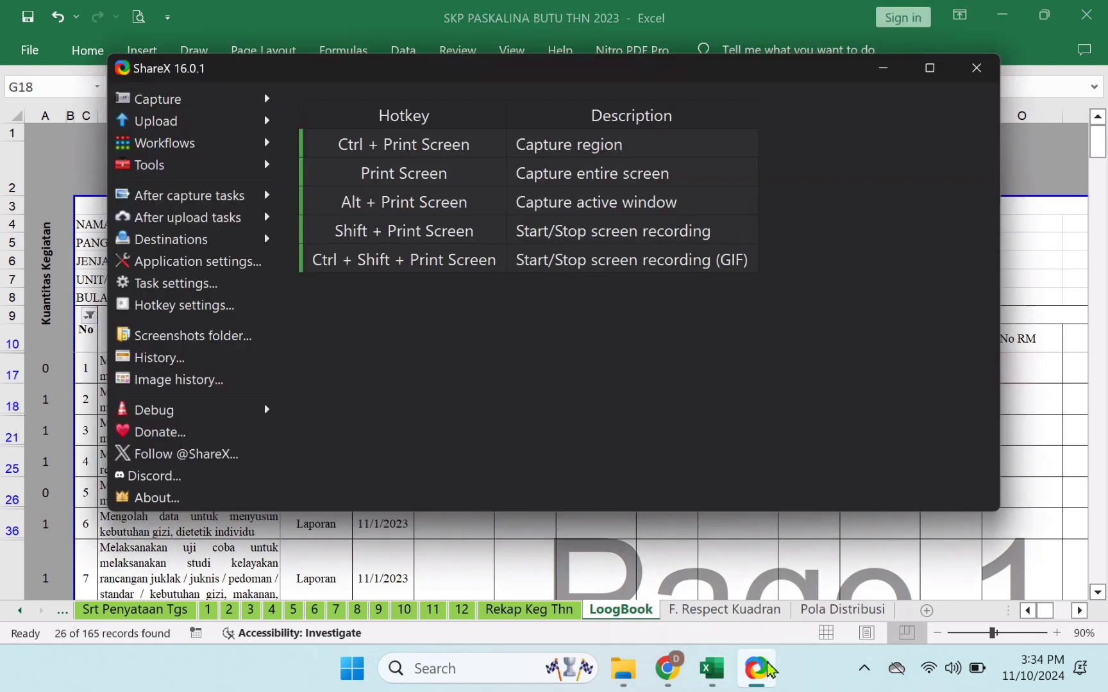
{"action": "mouse_move", "coordinate": [767, 670]}
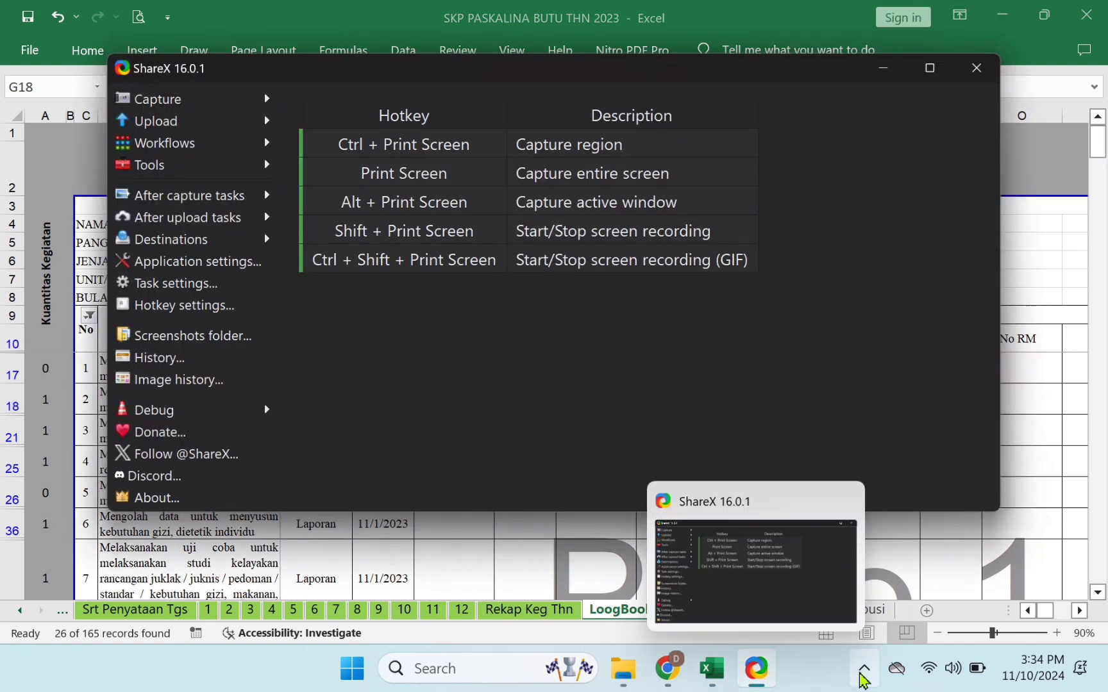